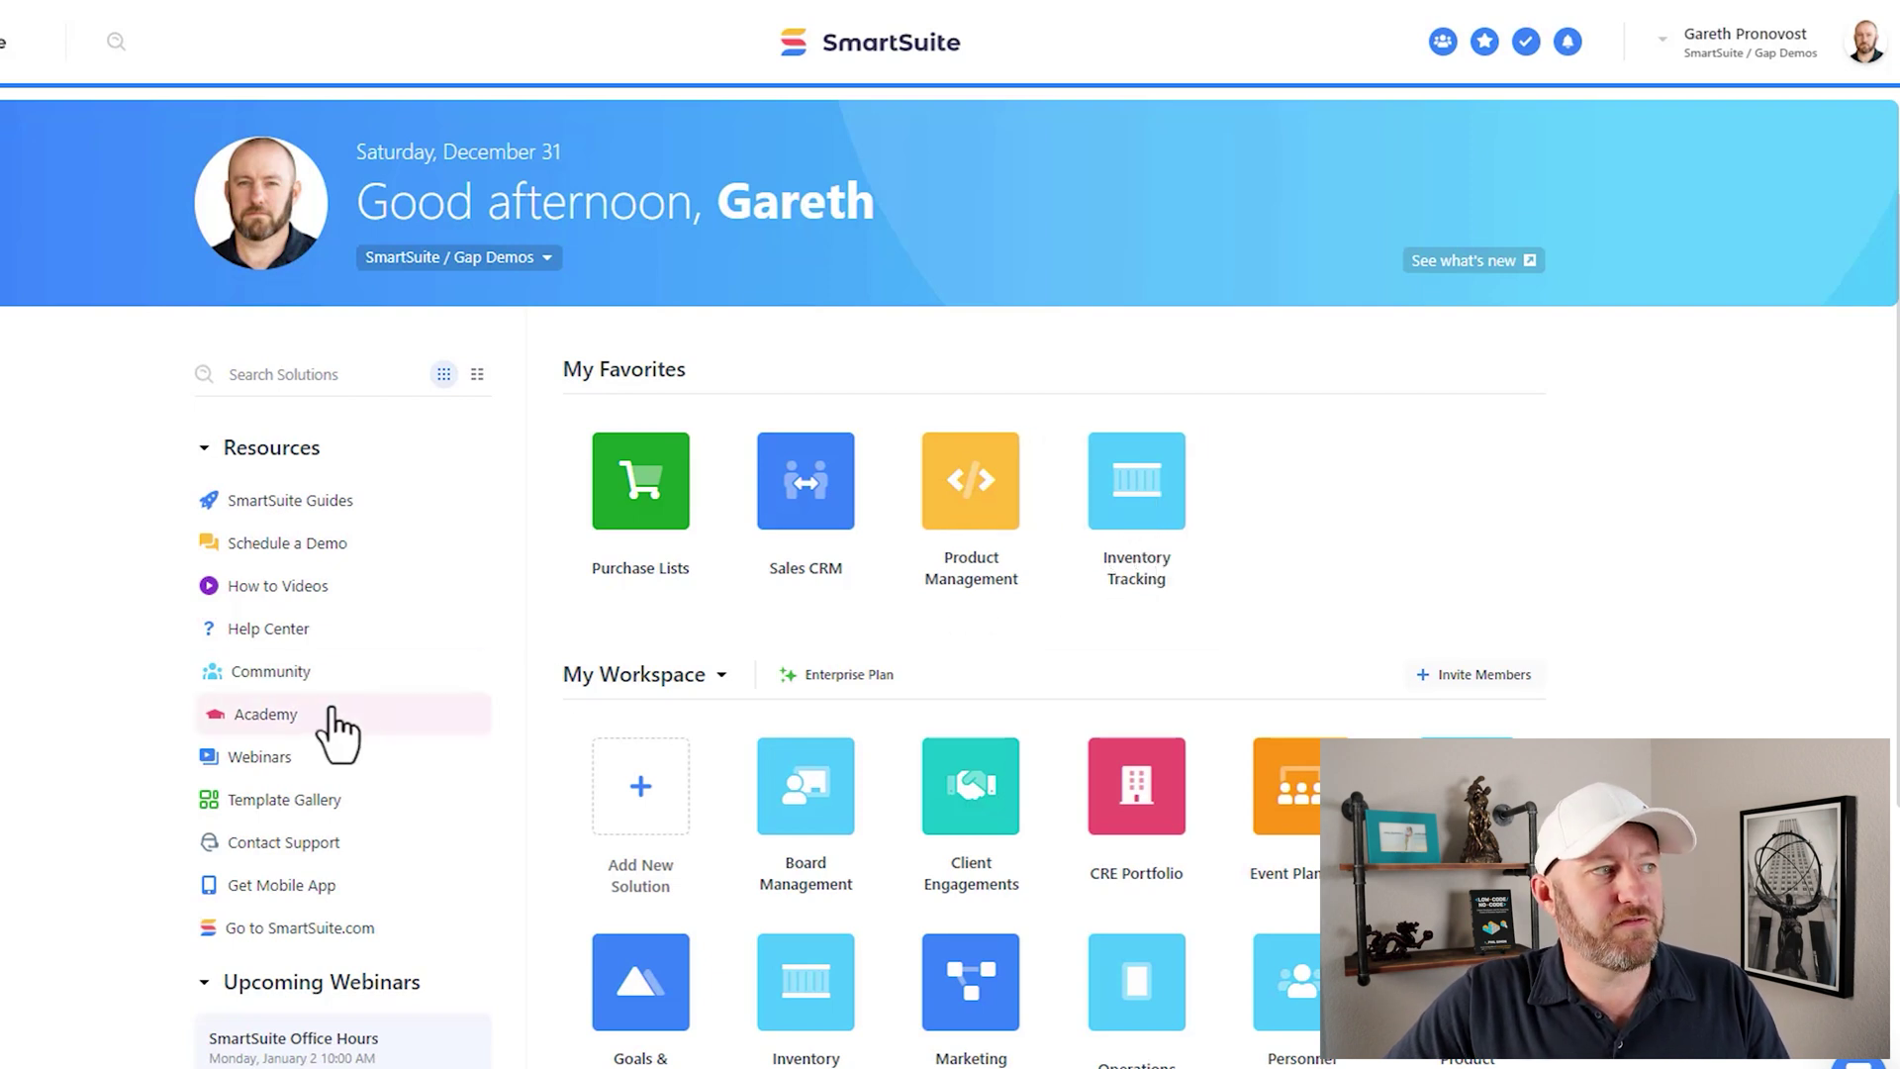
# Step: Search the template gallery for "inven" to find the Inventory Tracking template, and close the gallery without installing anything
pyautogui.click(352, 811)
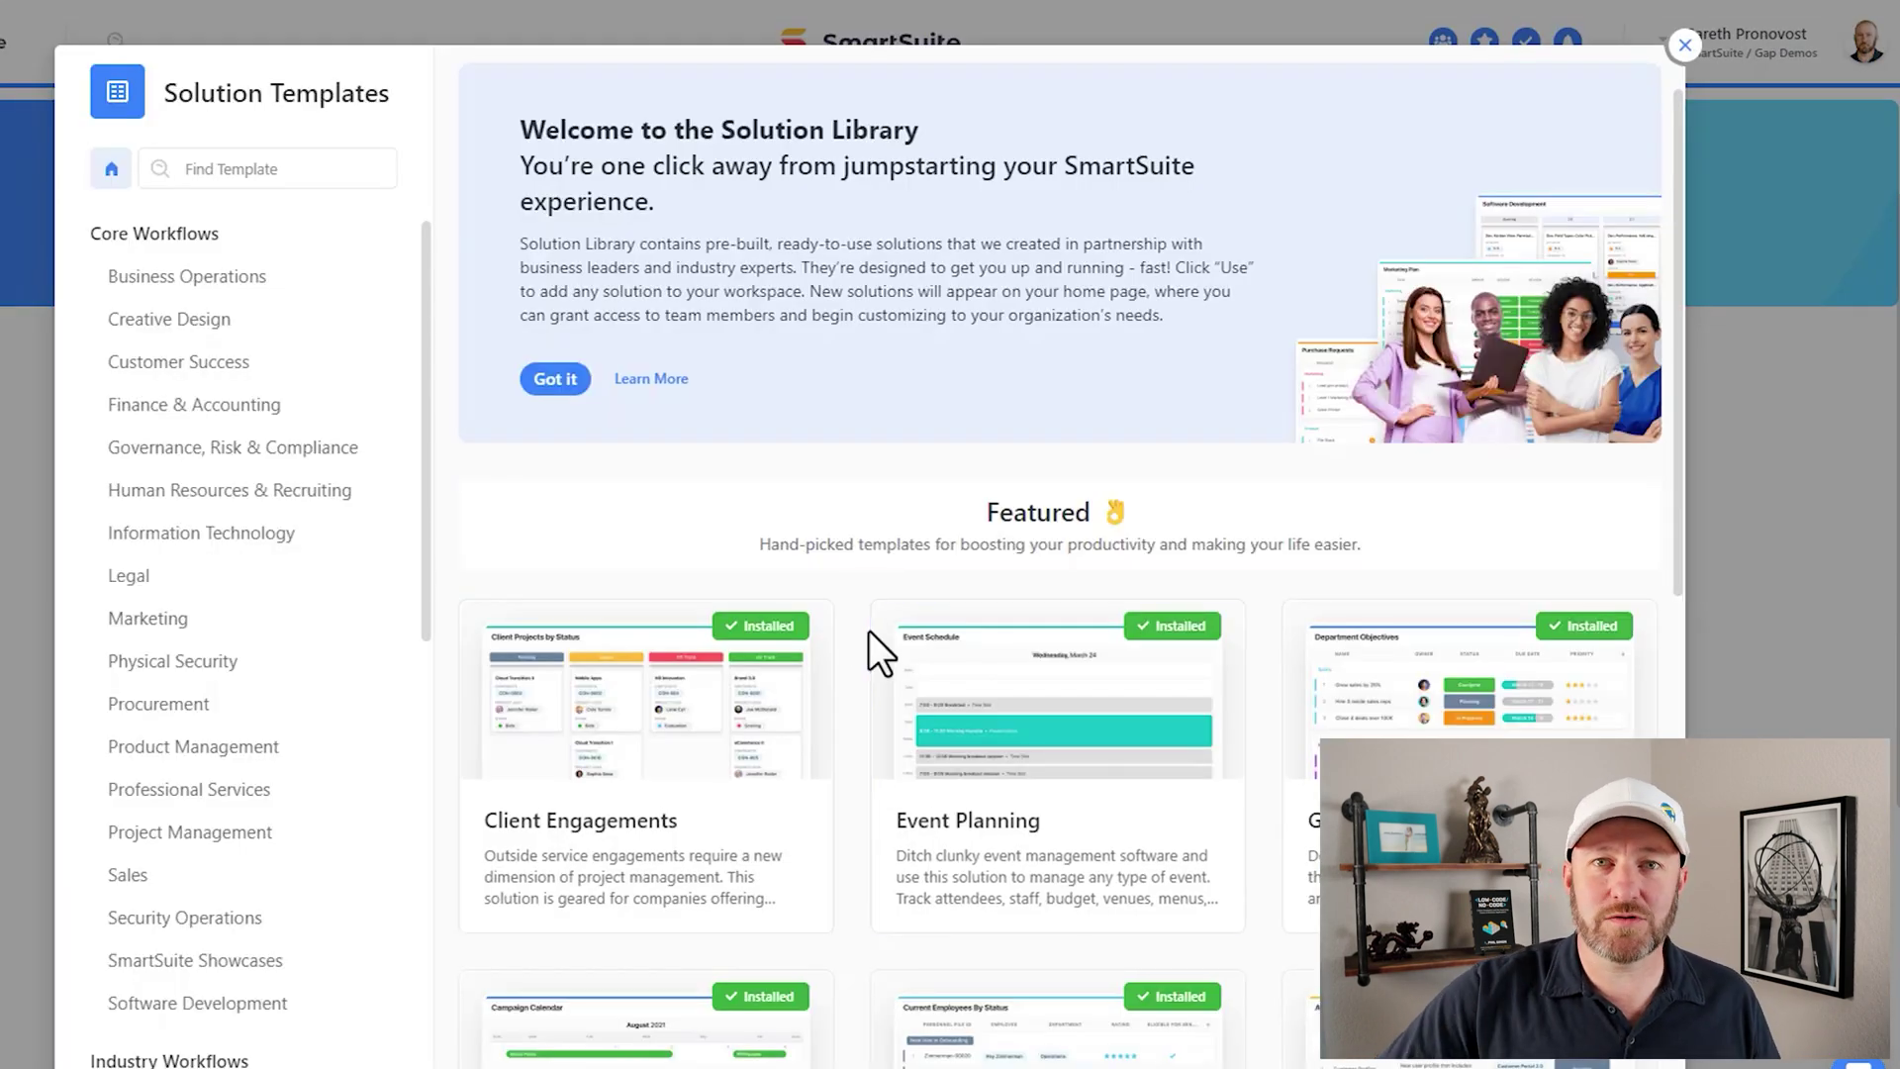
pyautogui.click(258, 168)
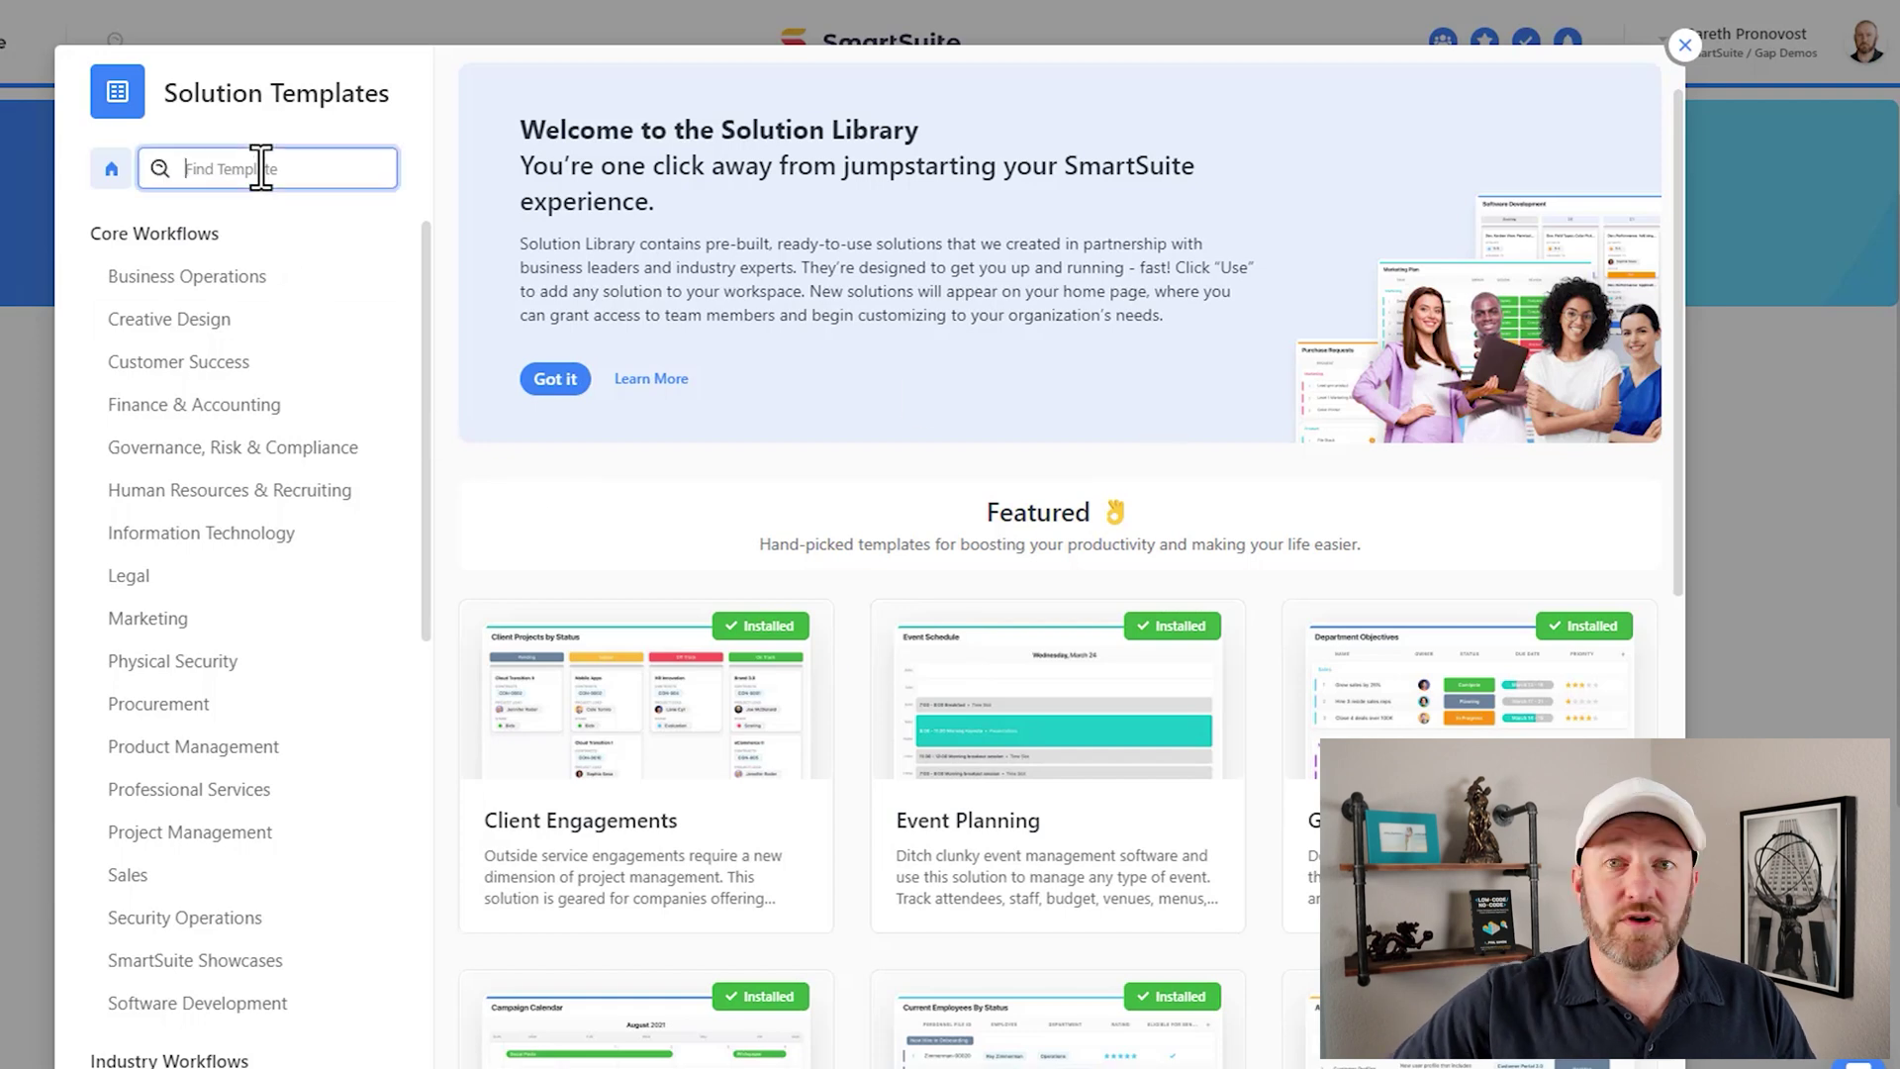
pyautogui.write('inven')
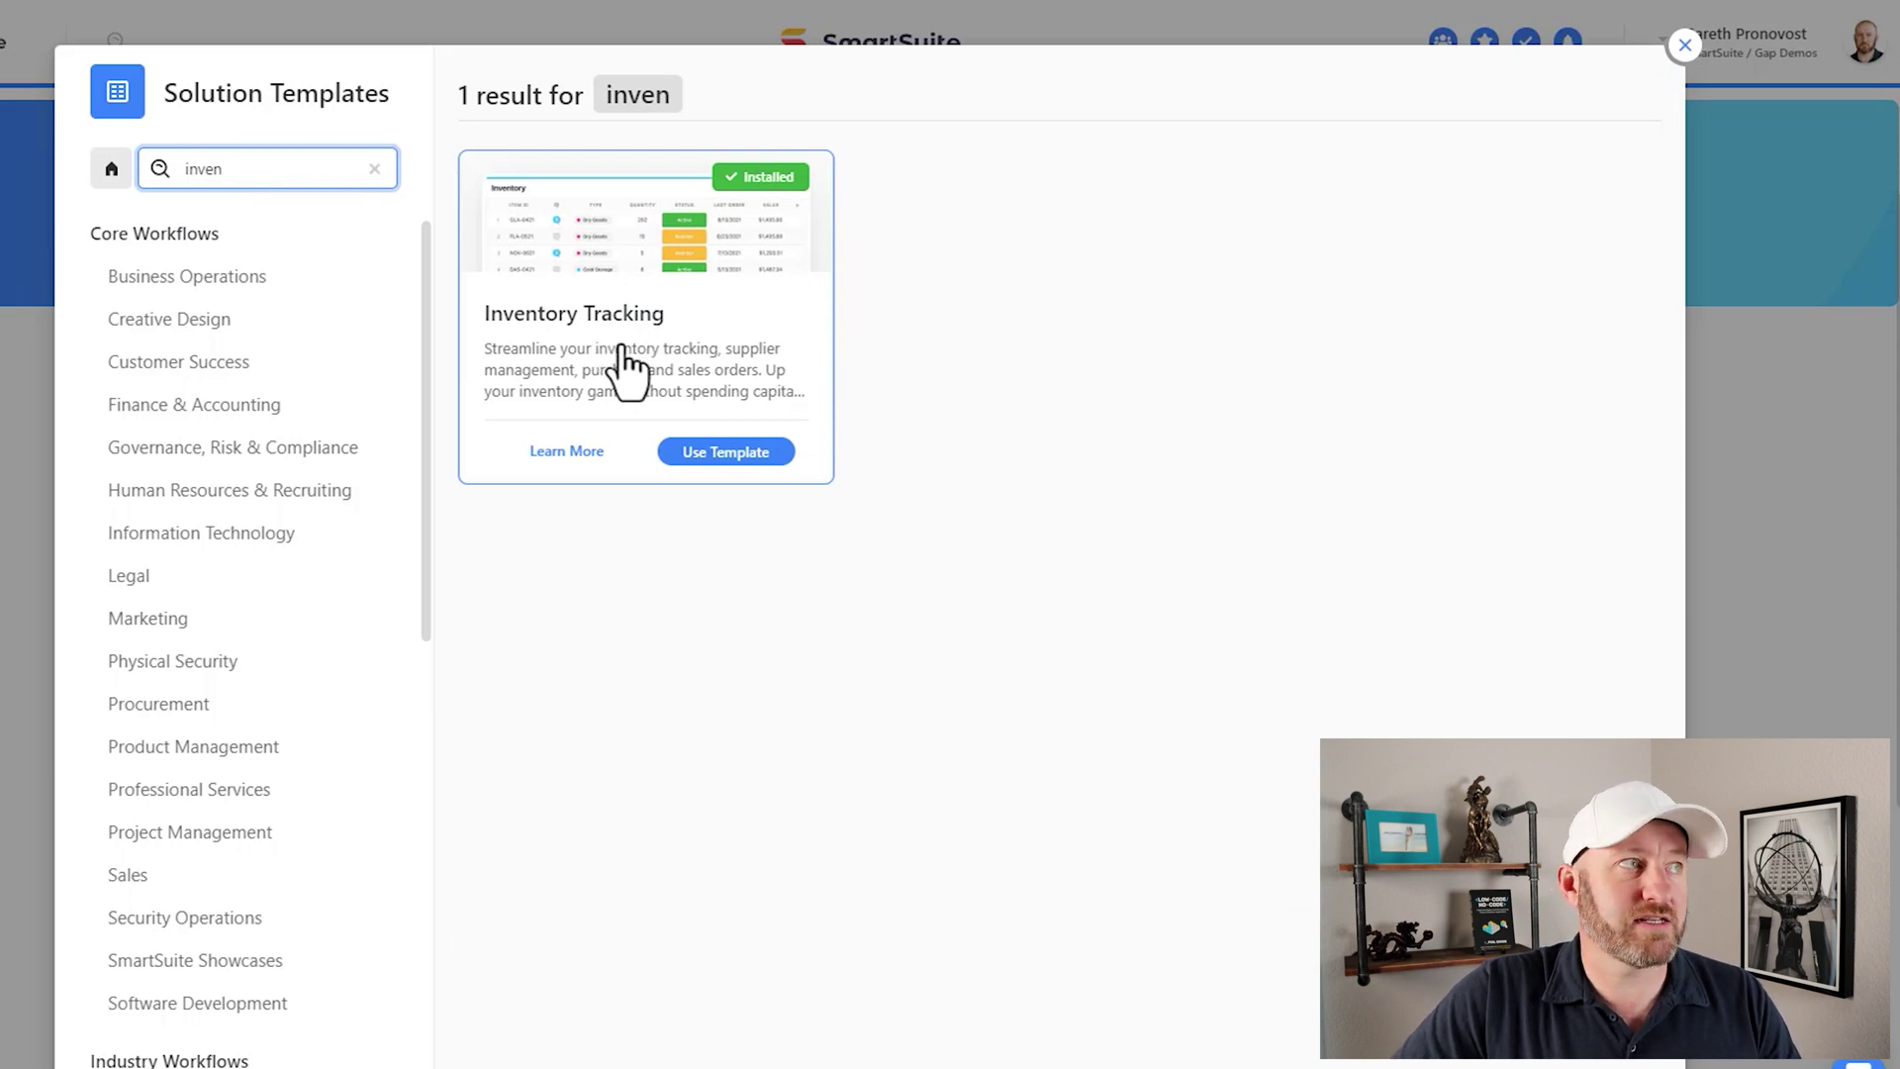
pyautogui.click(1684, 49)
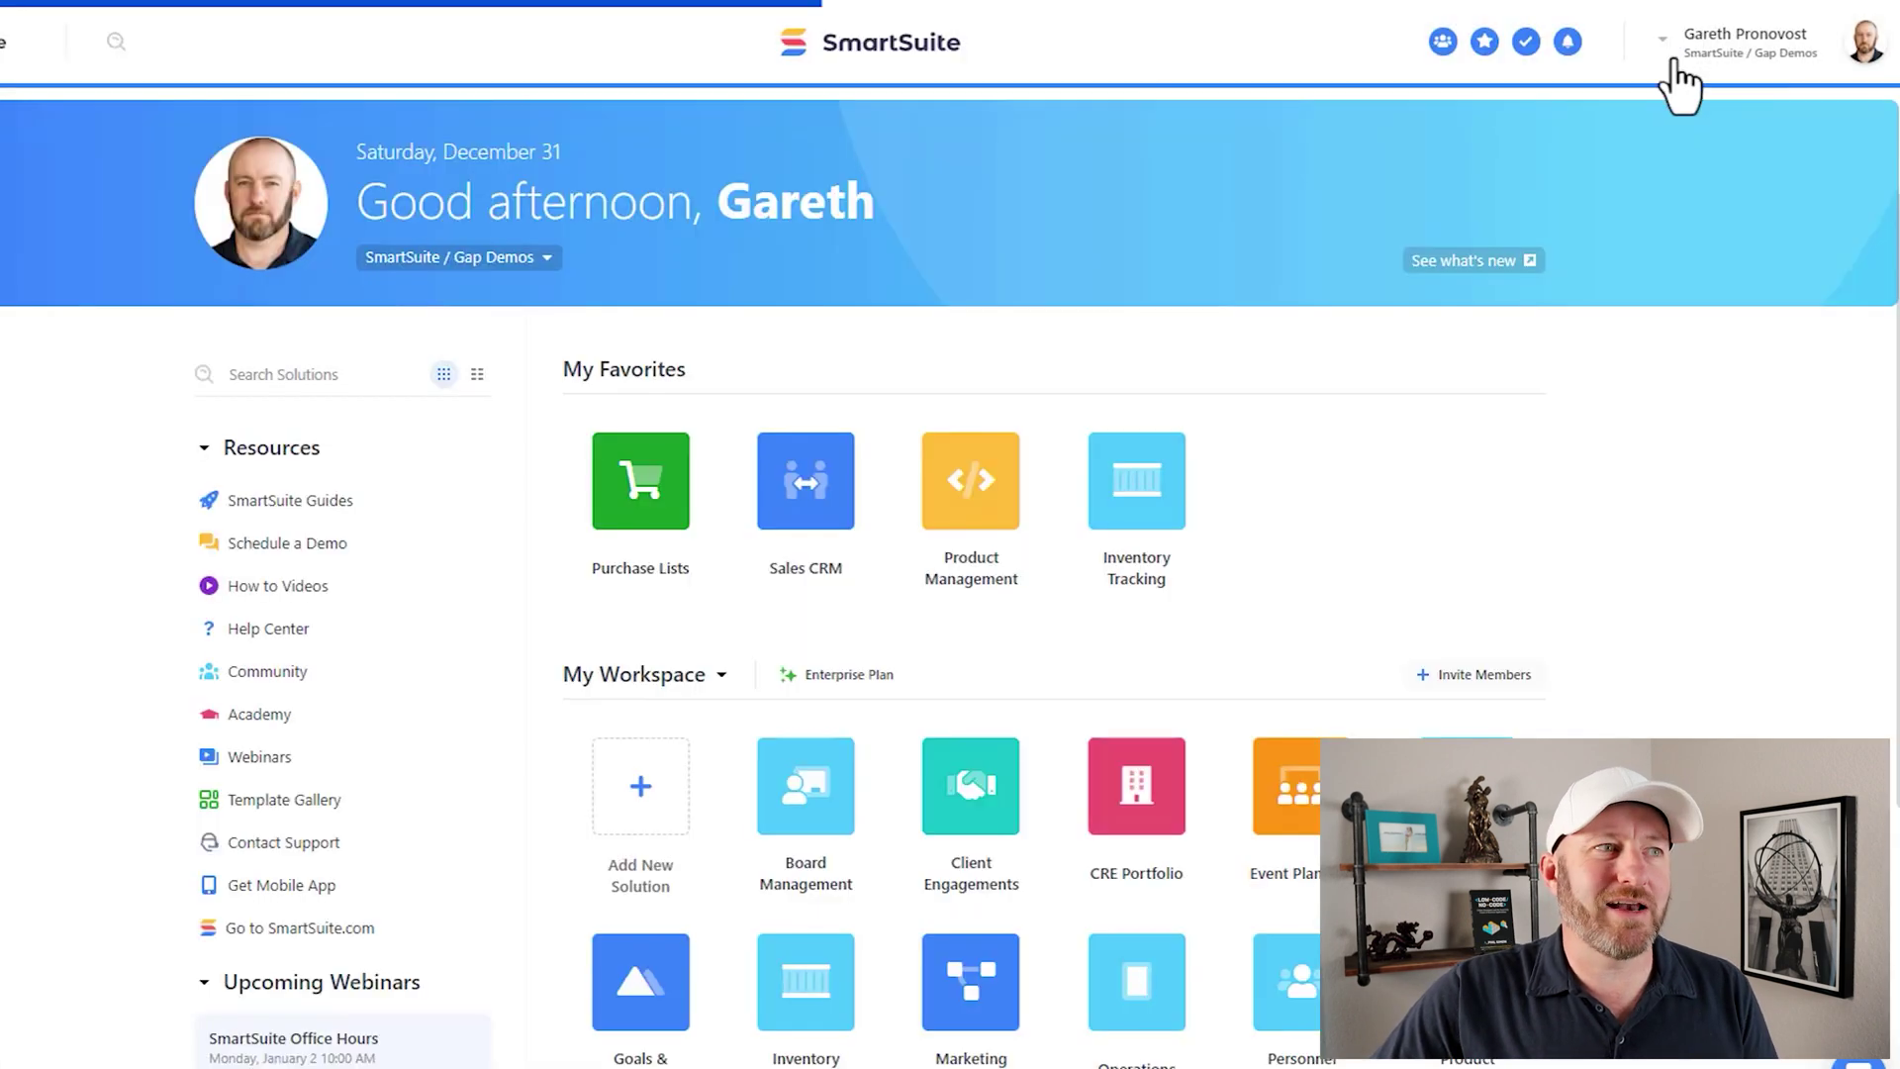
# Step: Open the Inventory Tracking solution and review its Purchase Orders records, including the formula behind the Total Price field
pyautogui.click(1165, 510)
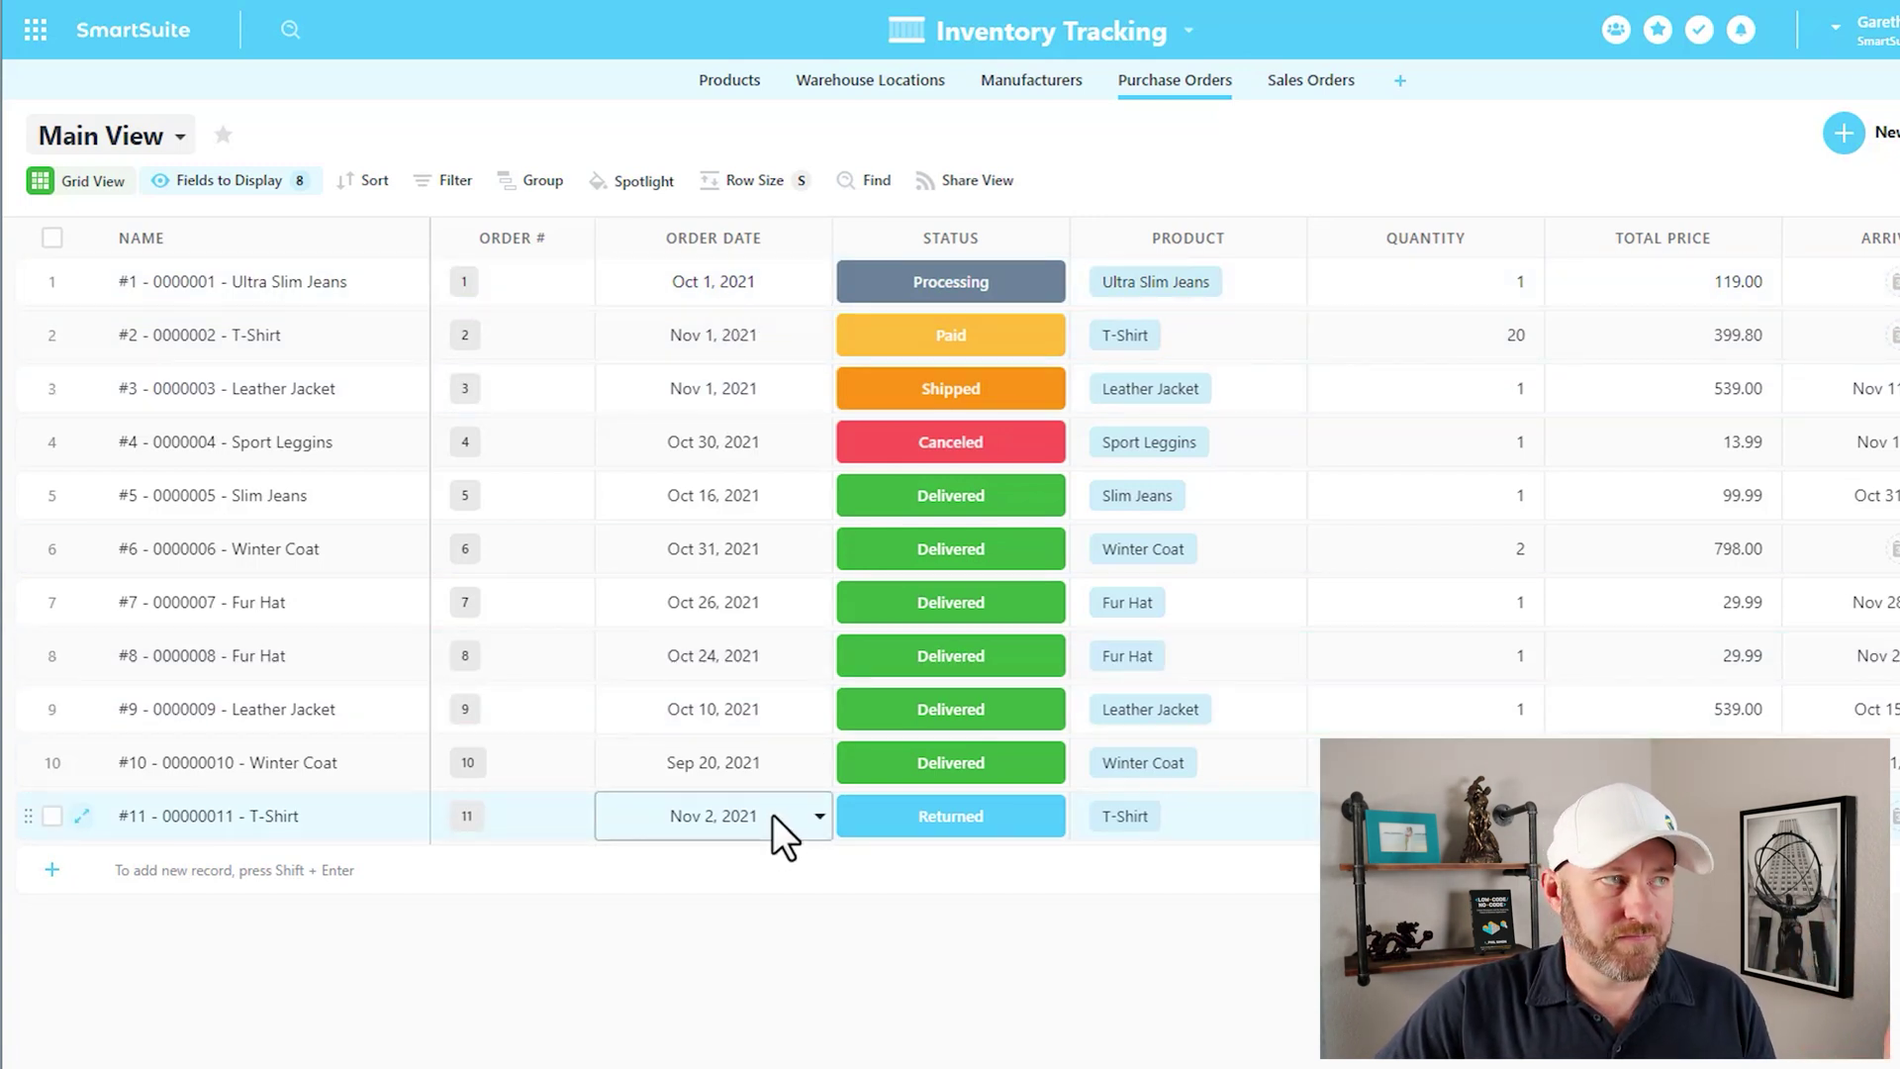
pyautogui.click(970, 821)
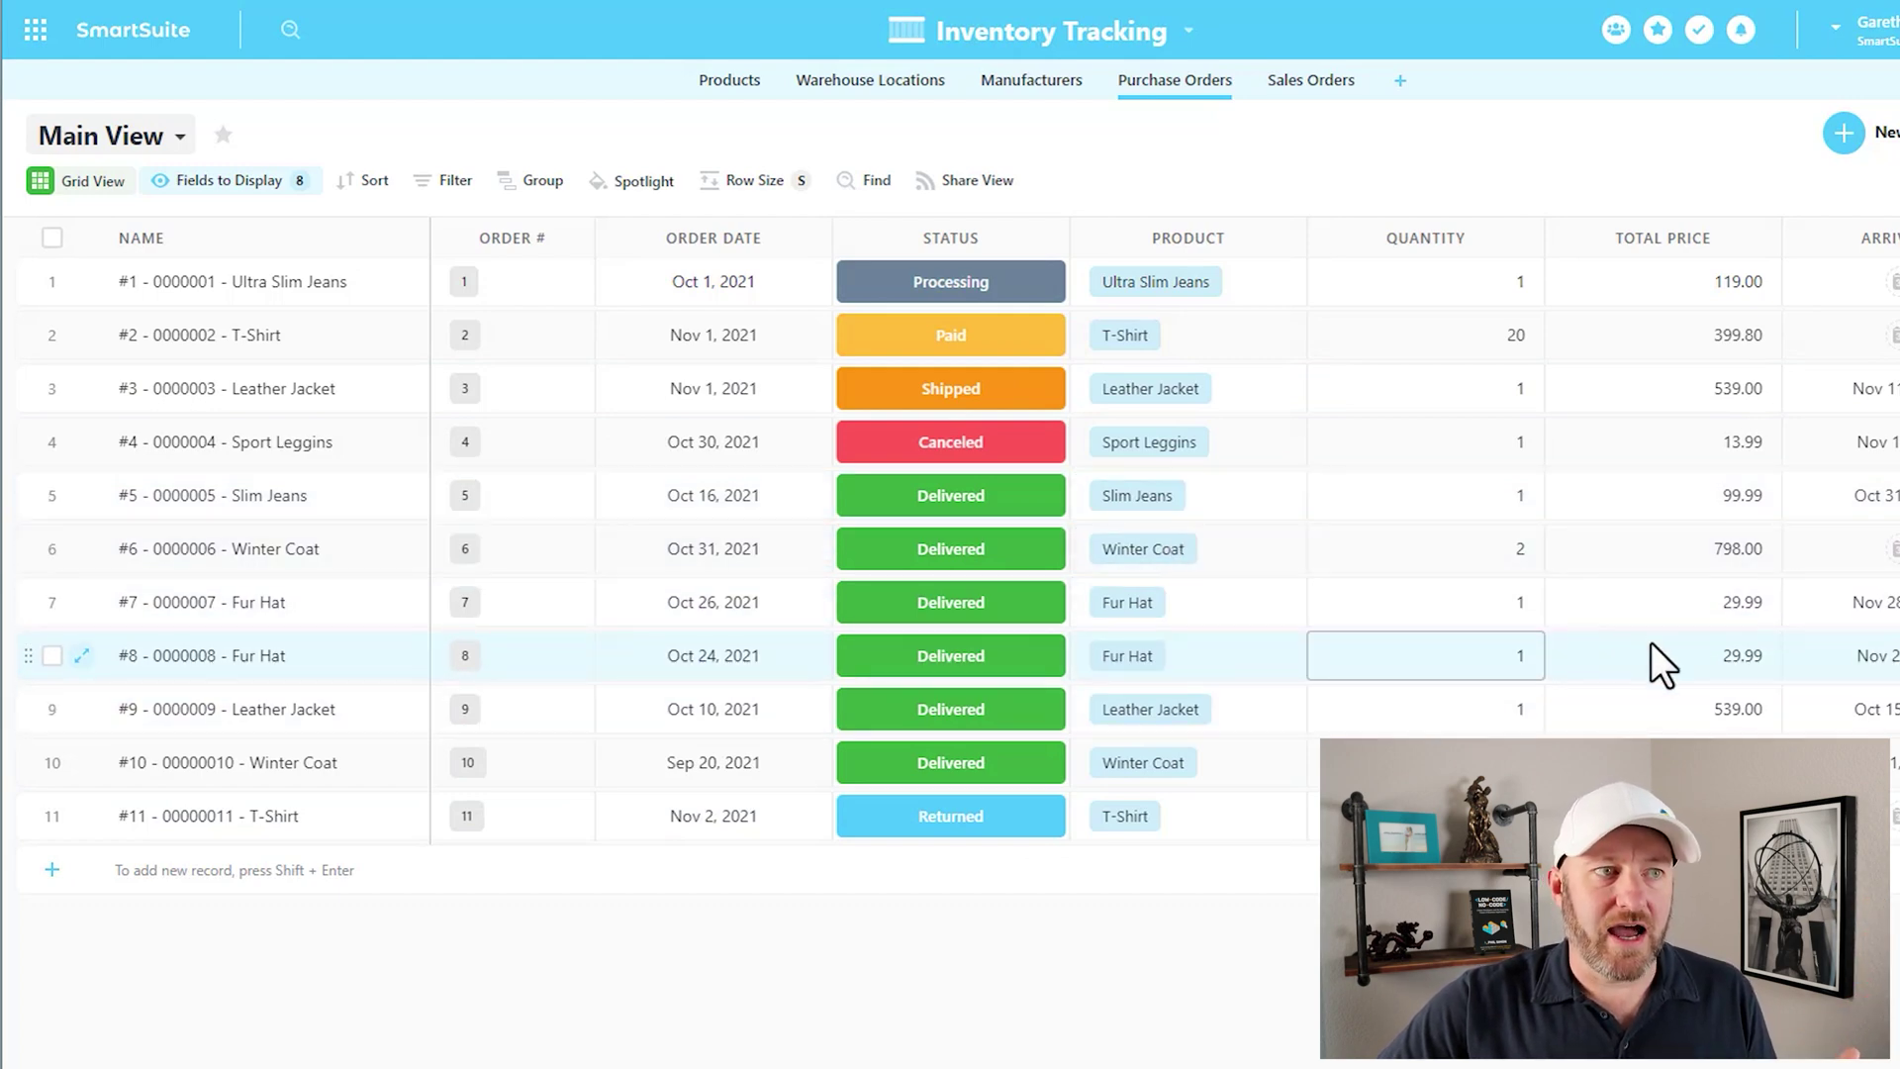
pyautogui.doubleClick(1663, 238)
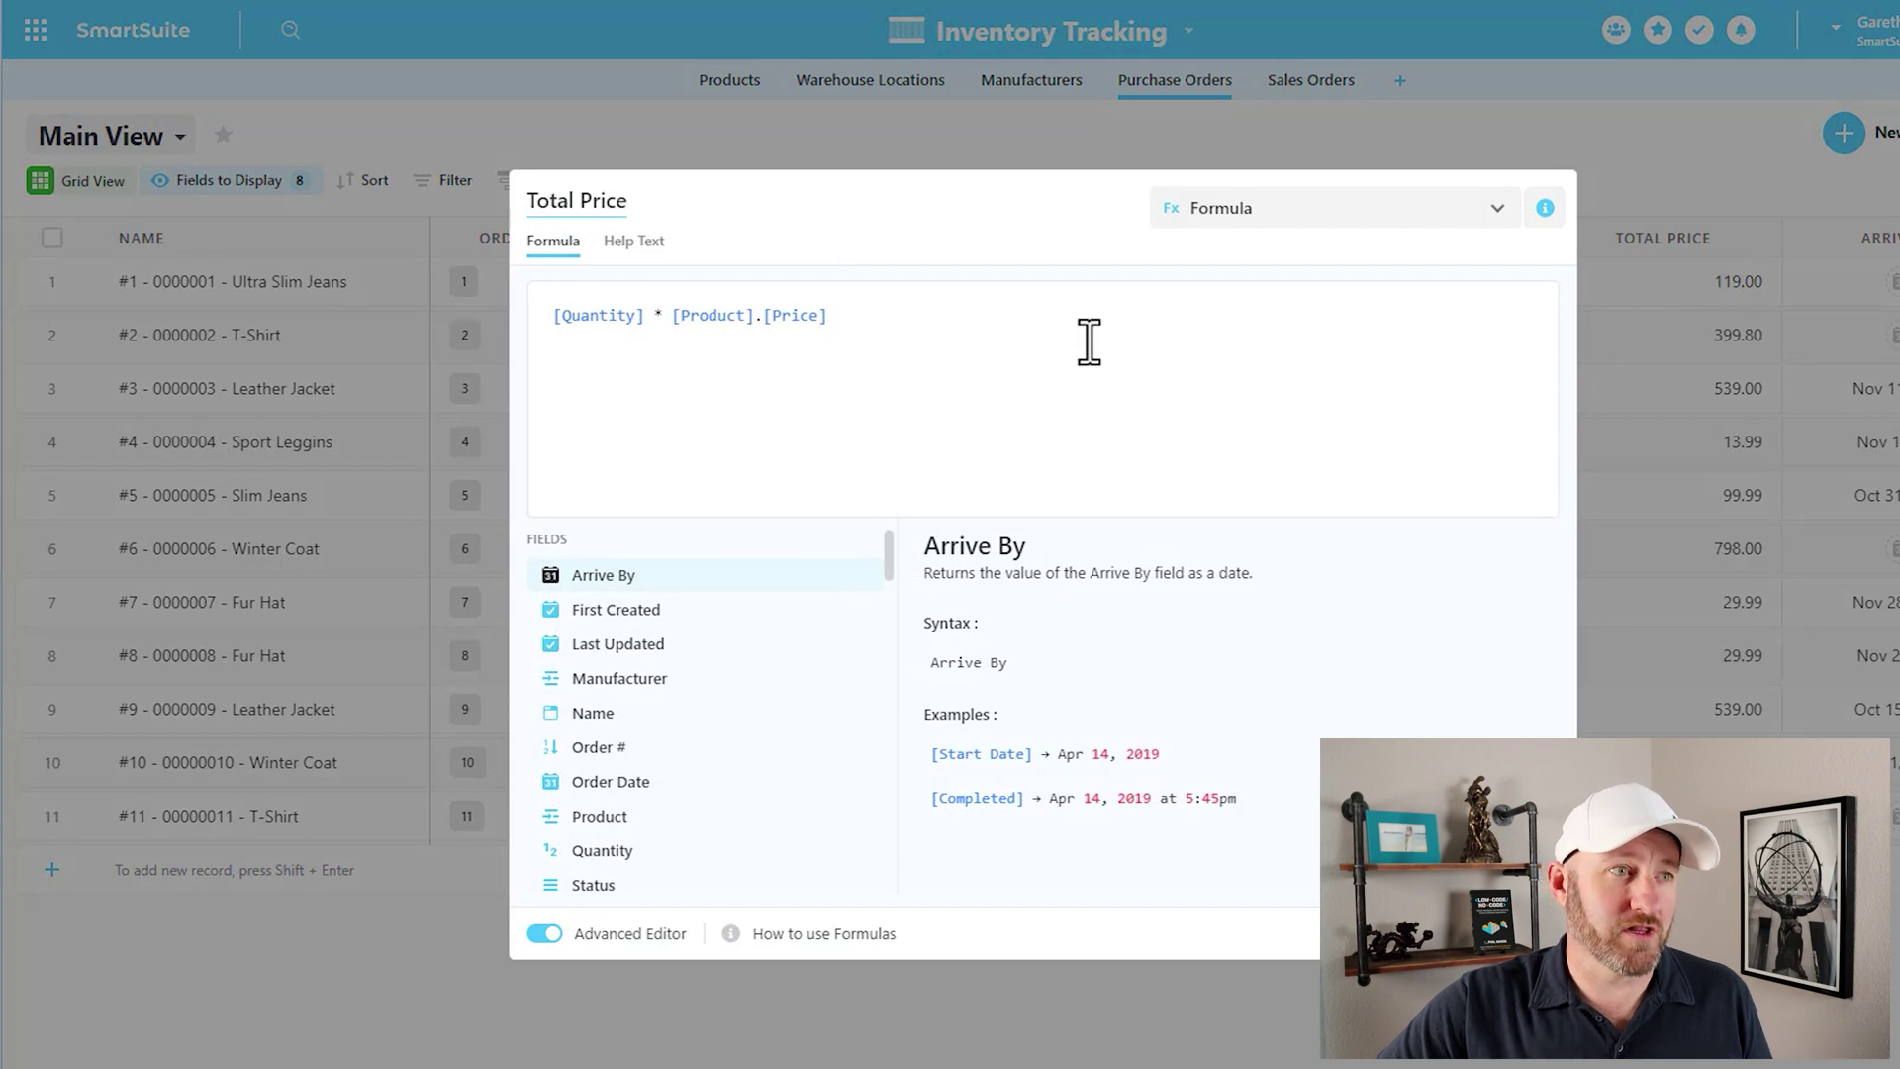
pyautogui.press('Escape')
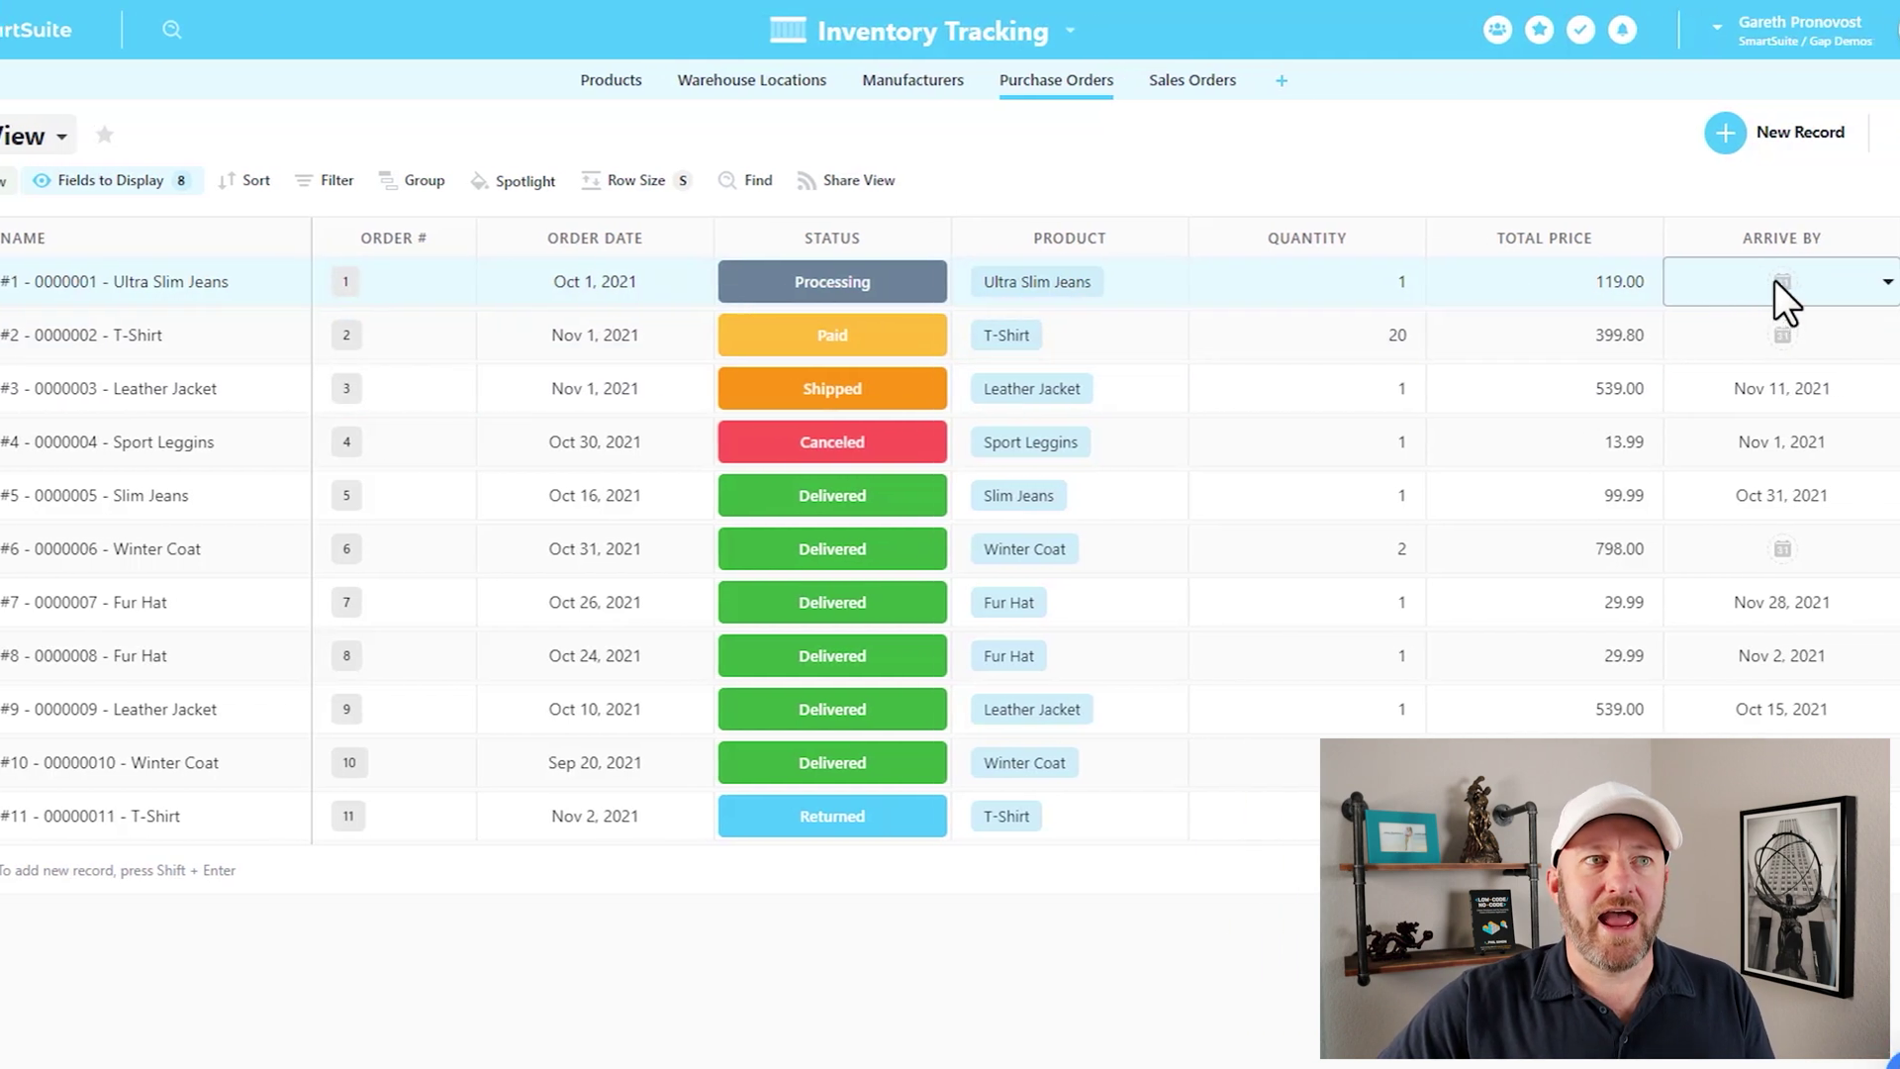
pyautogui.click(1737, 709)
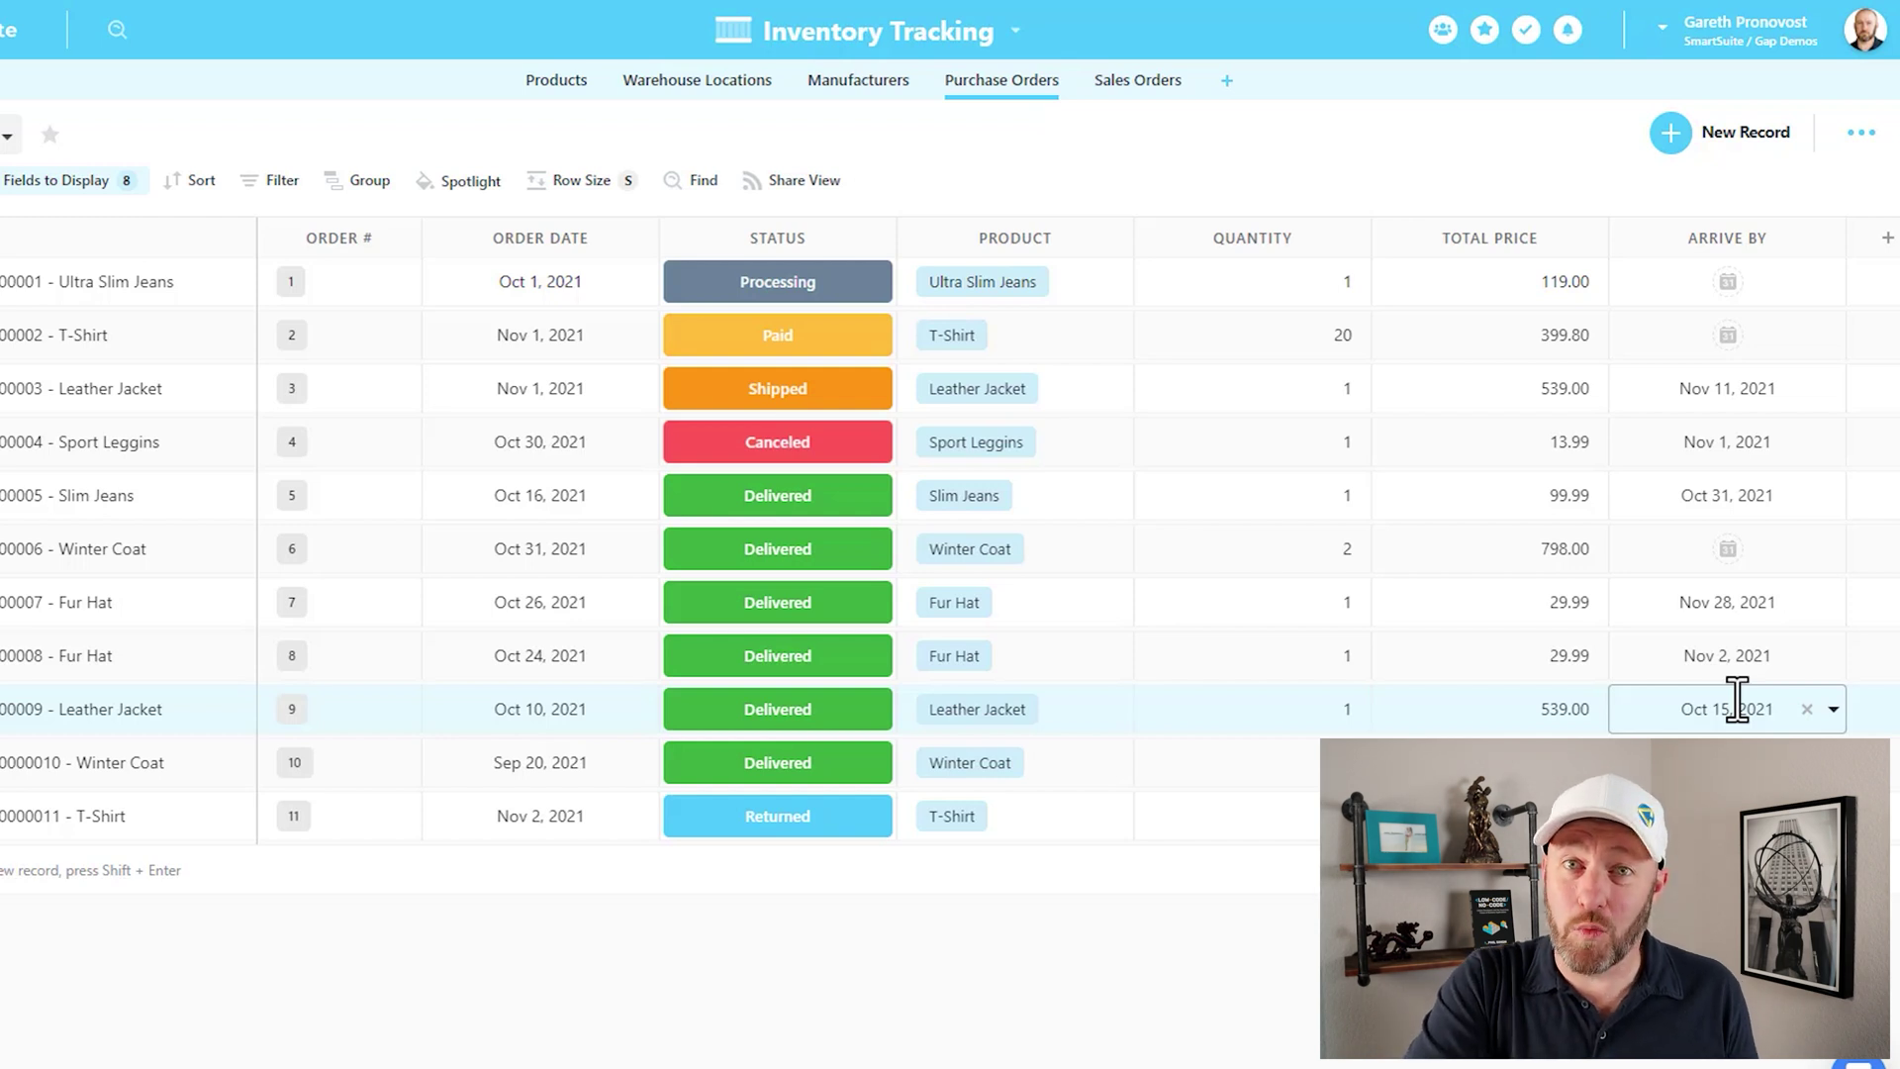
pyautogui.click(1041, 934)
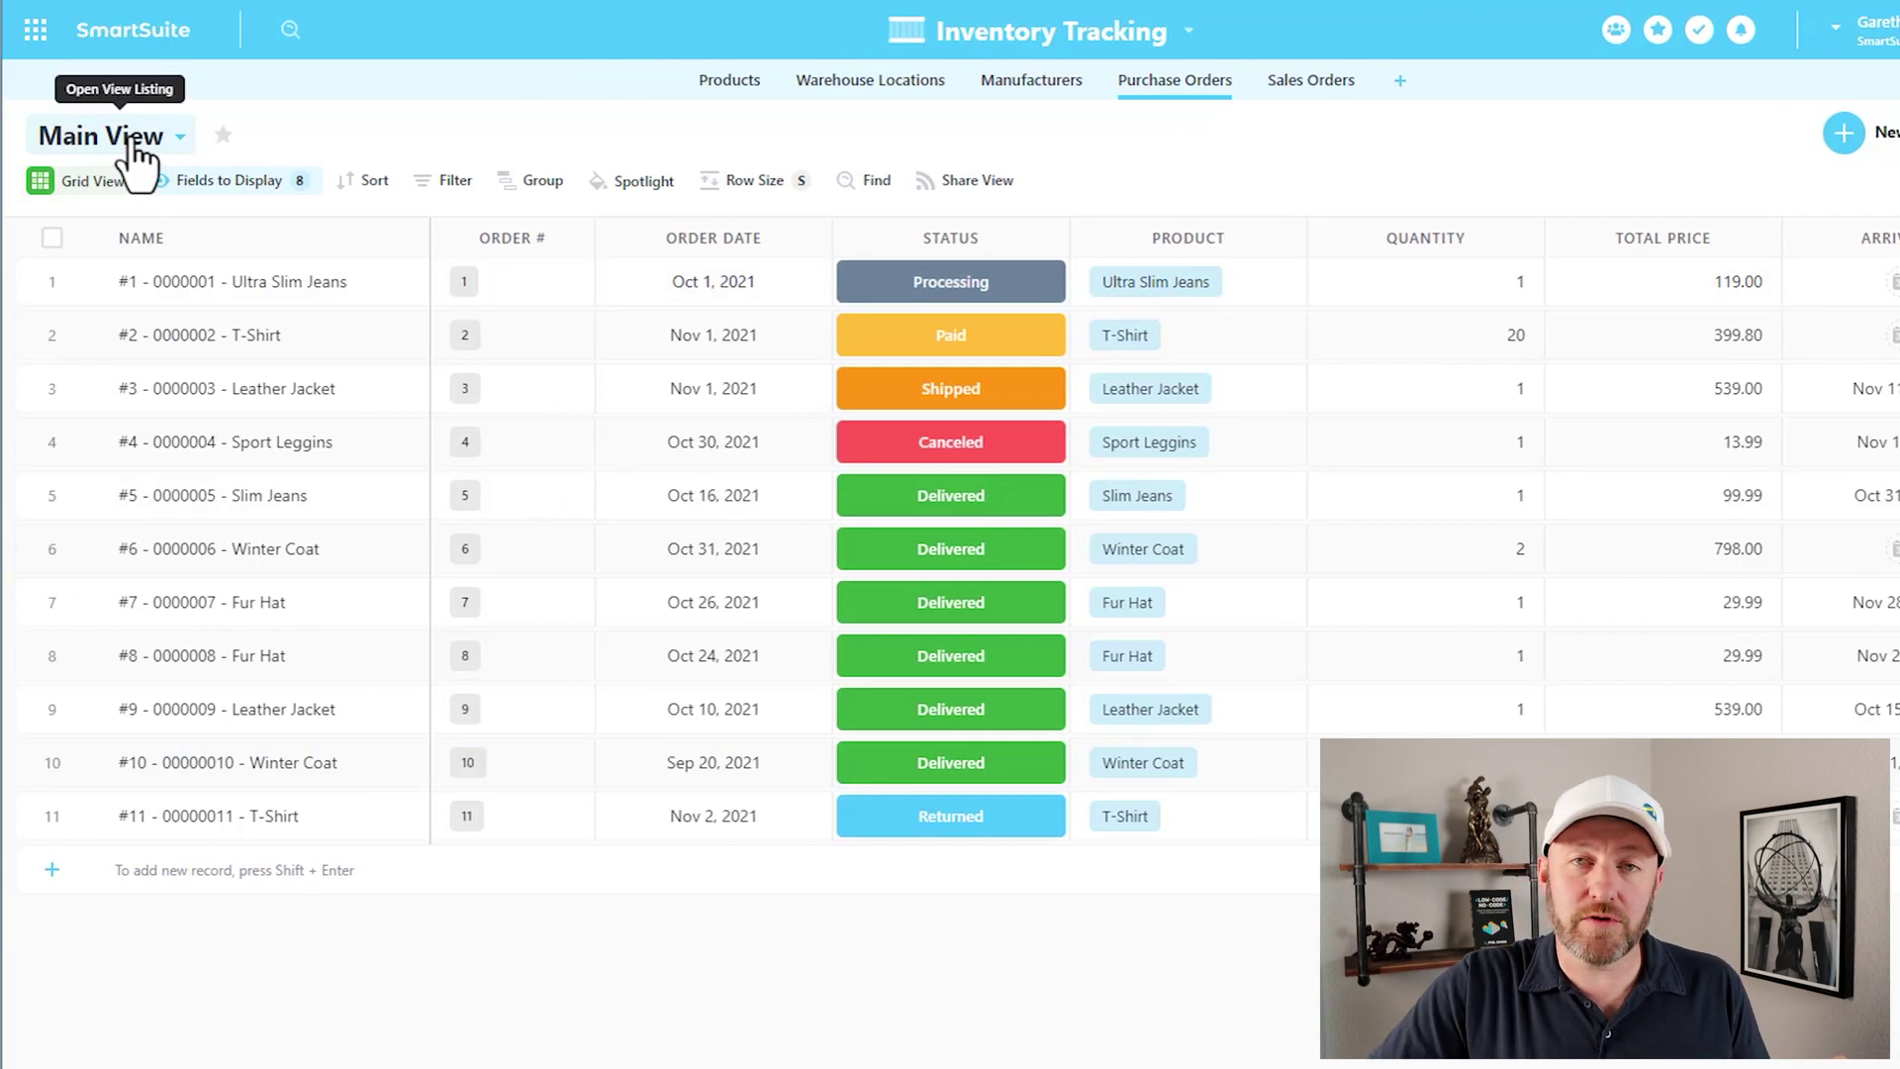
# Step: Create a private form view named "New Order" for the Purchase Orders table
pyautogui.click(139, 147)
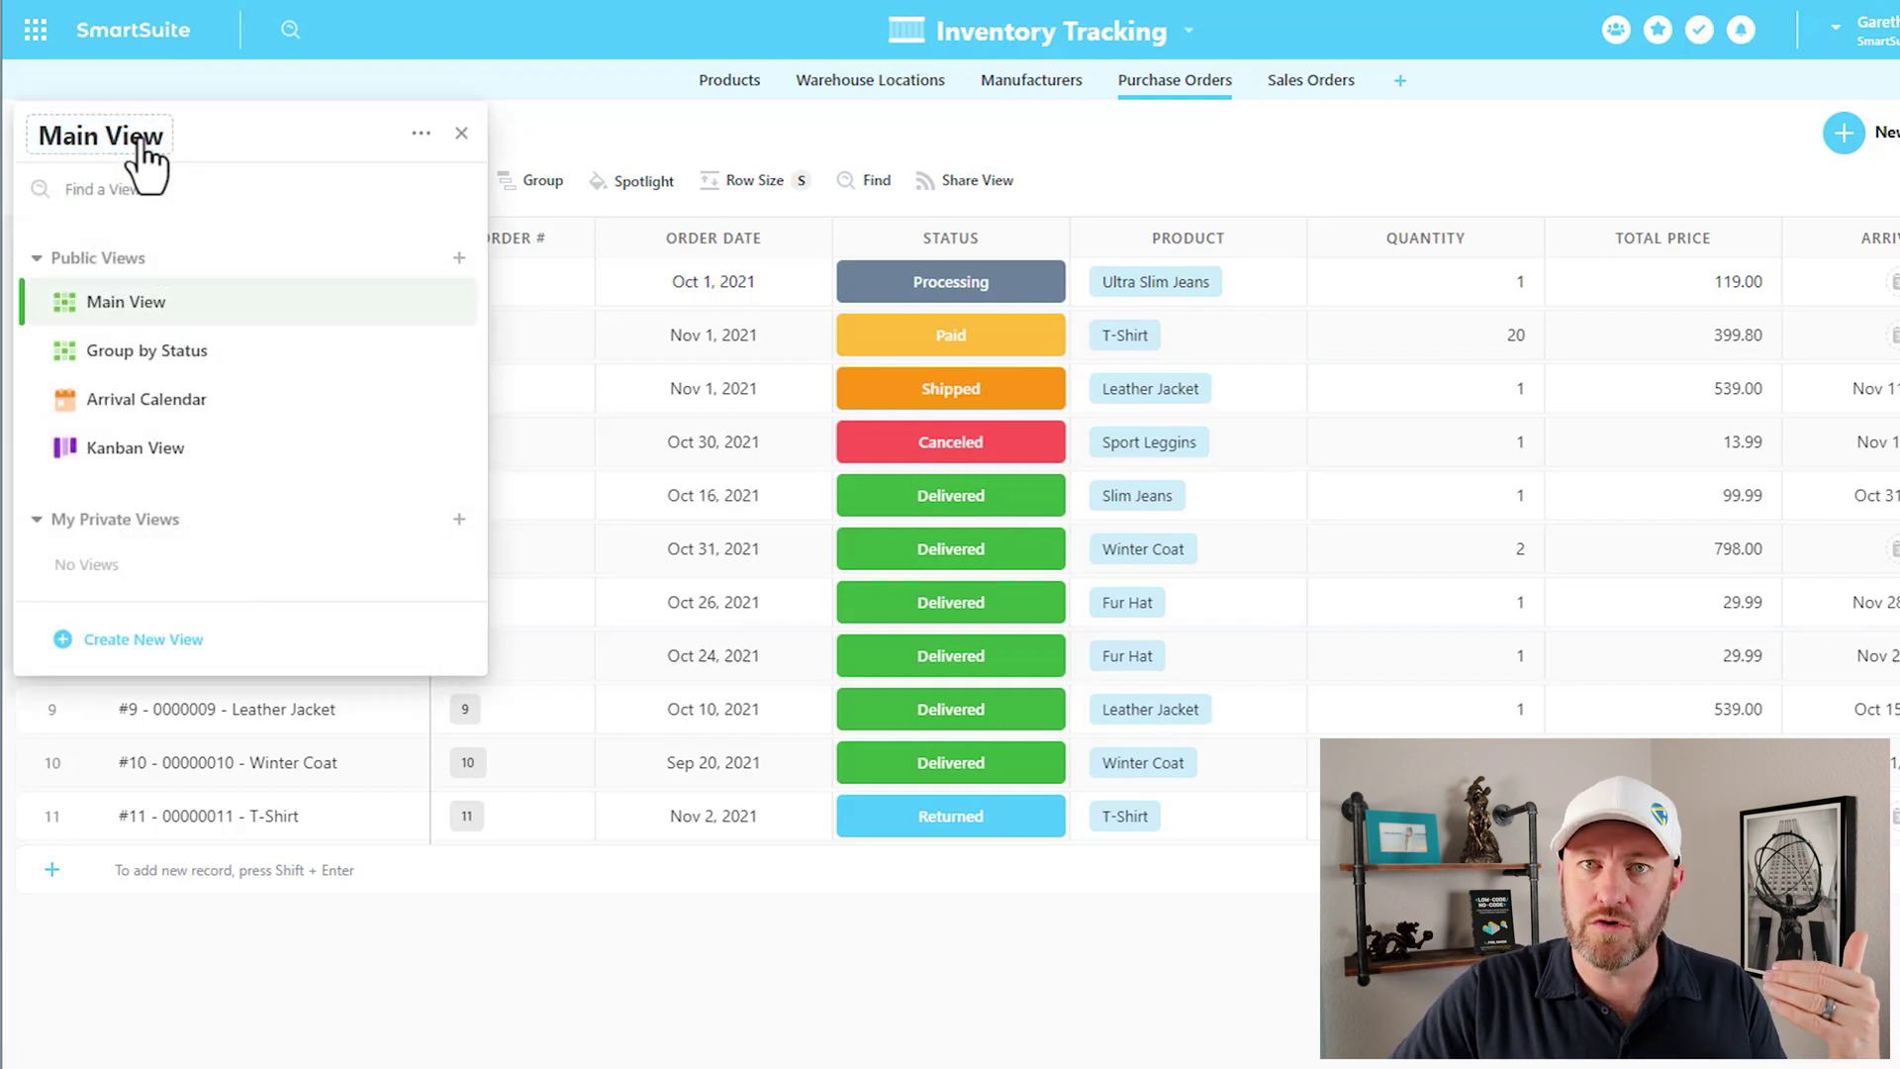
pyautogui.click(186, 645)
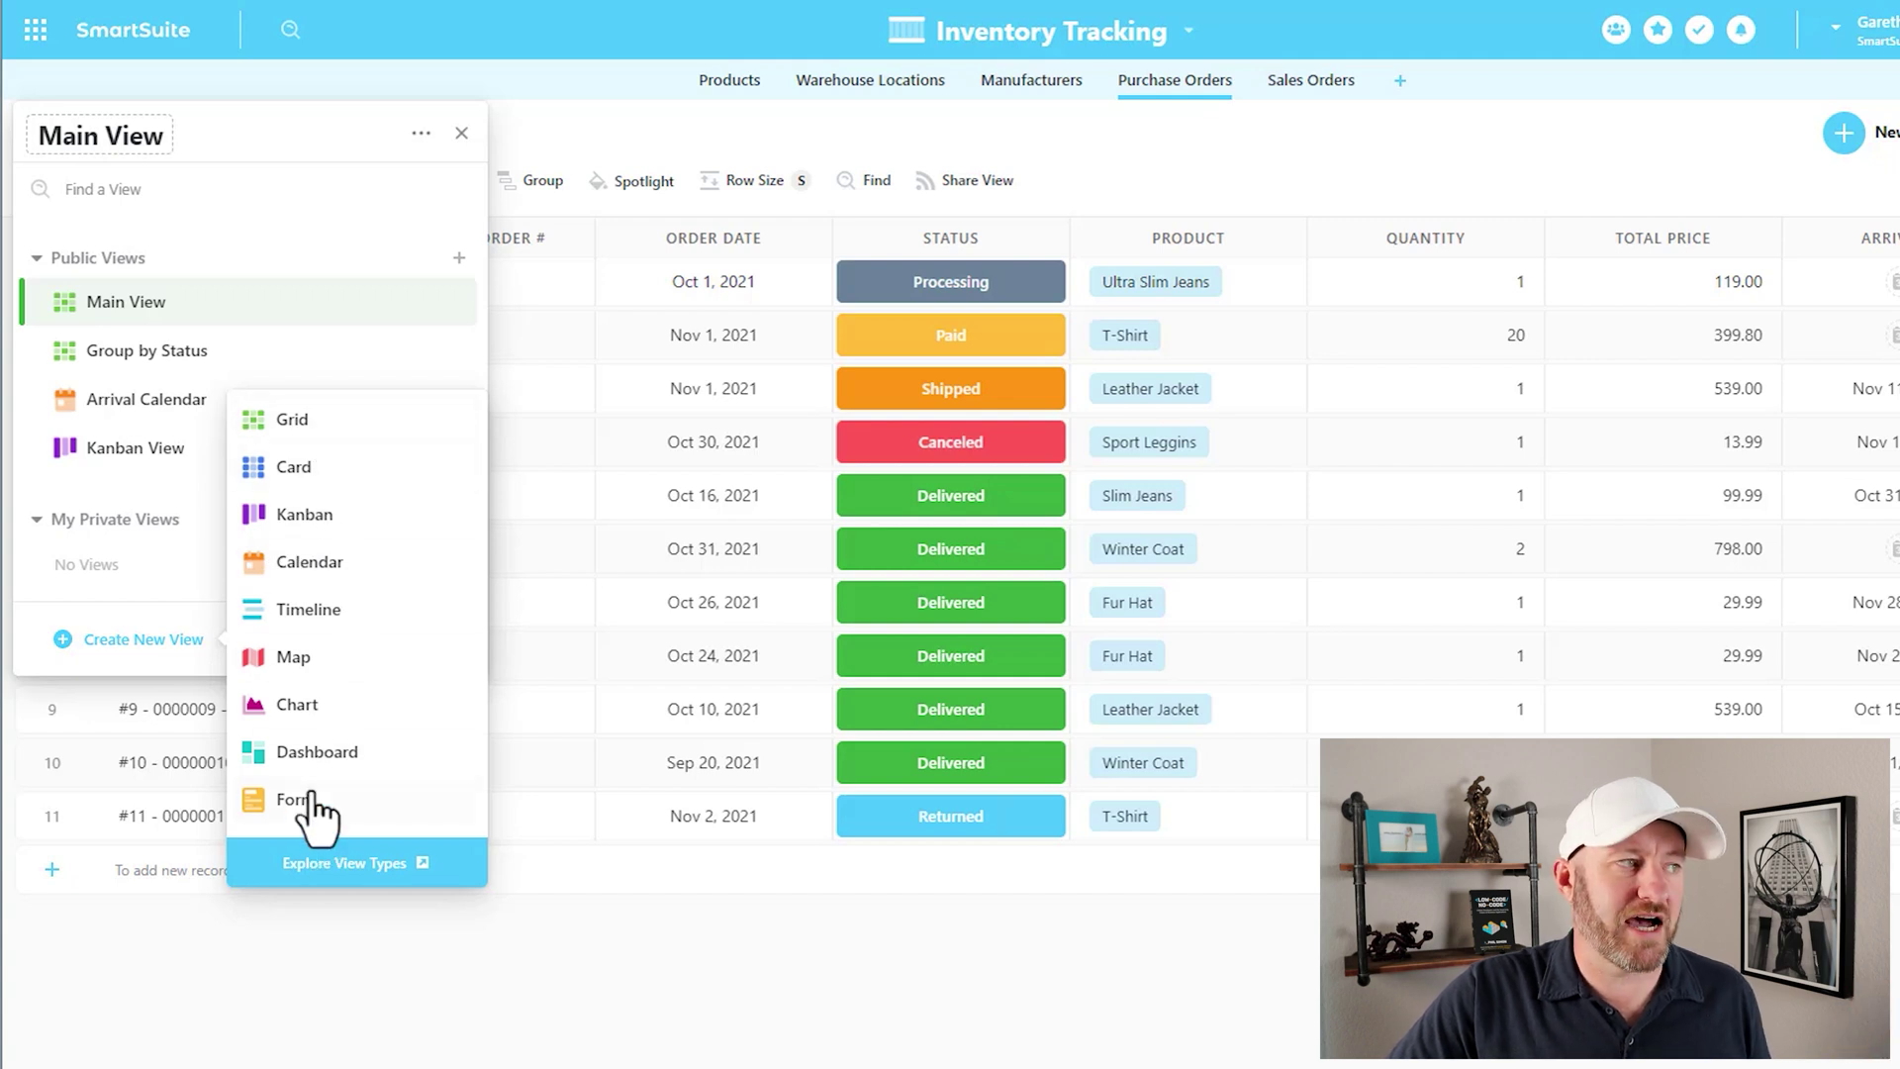
pyautogui.moveTo(333, 727)
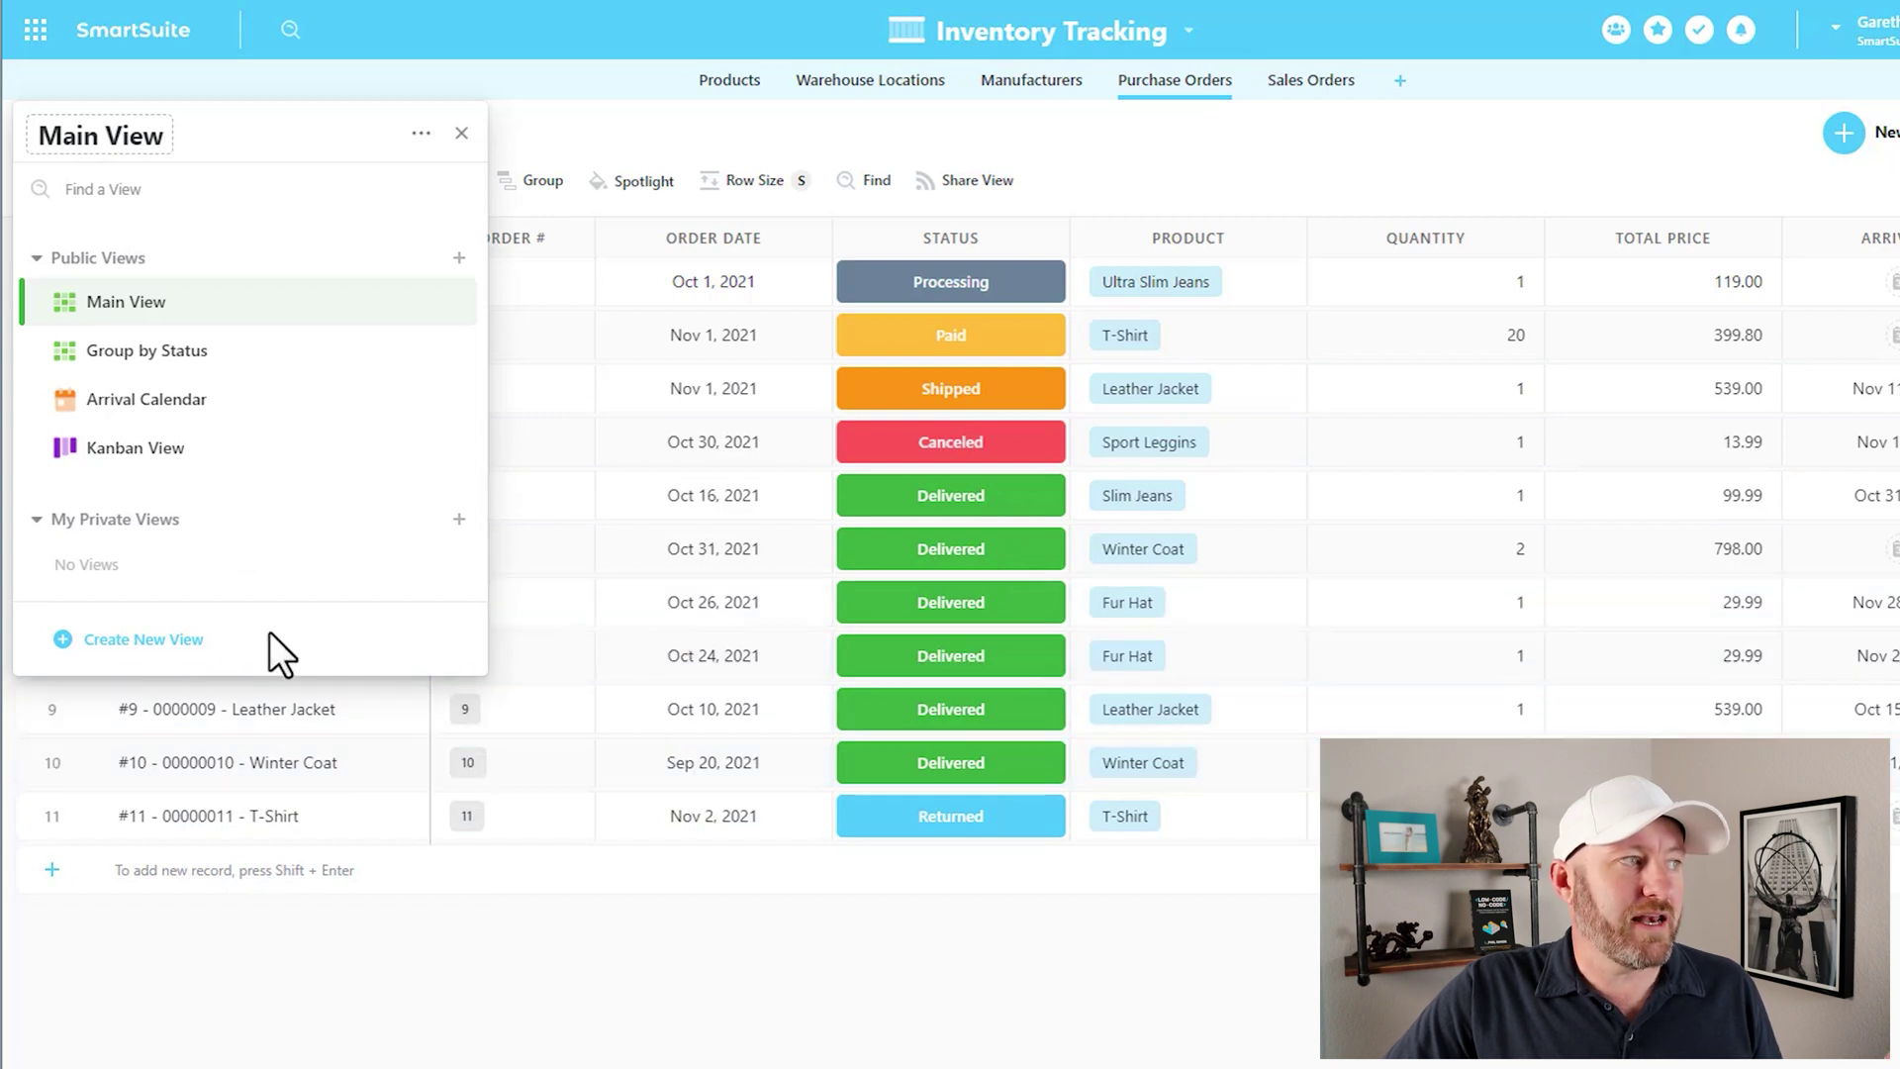
pyautogui.moveTo(200, 638)
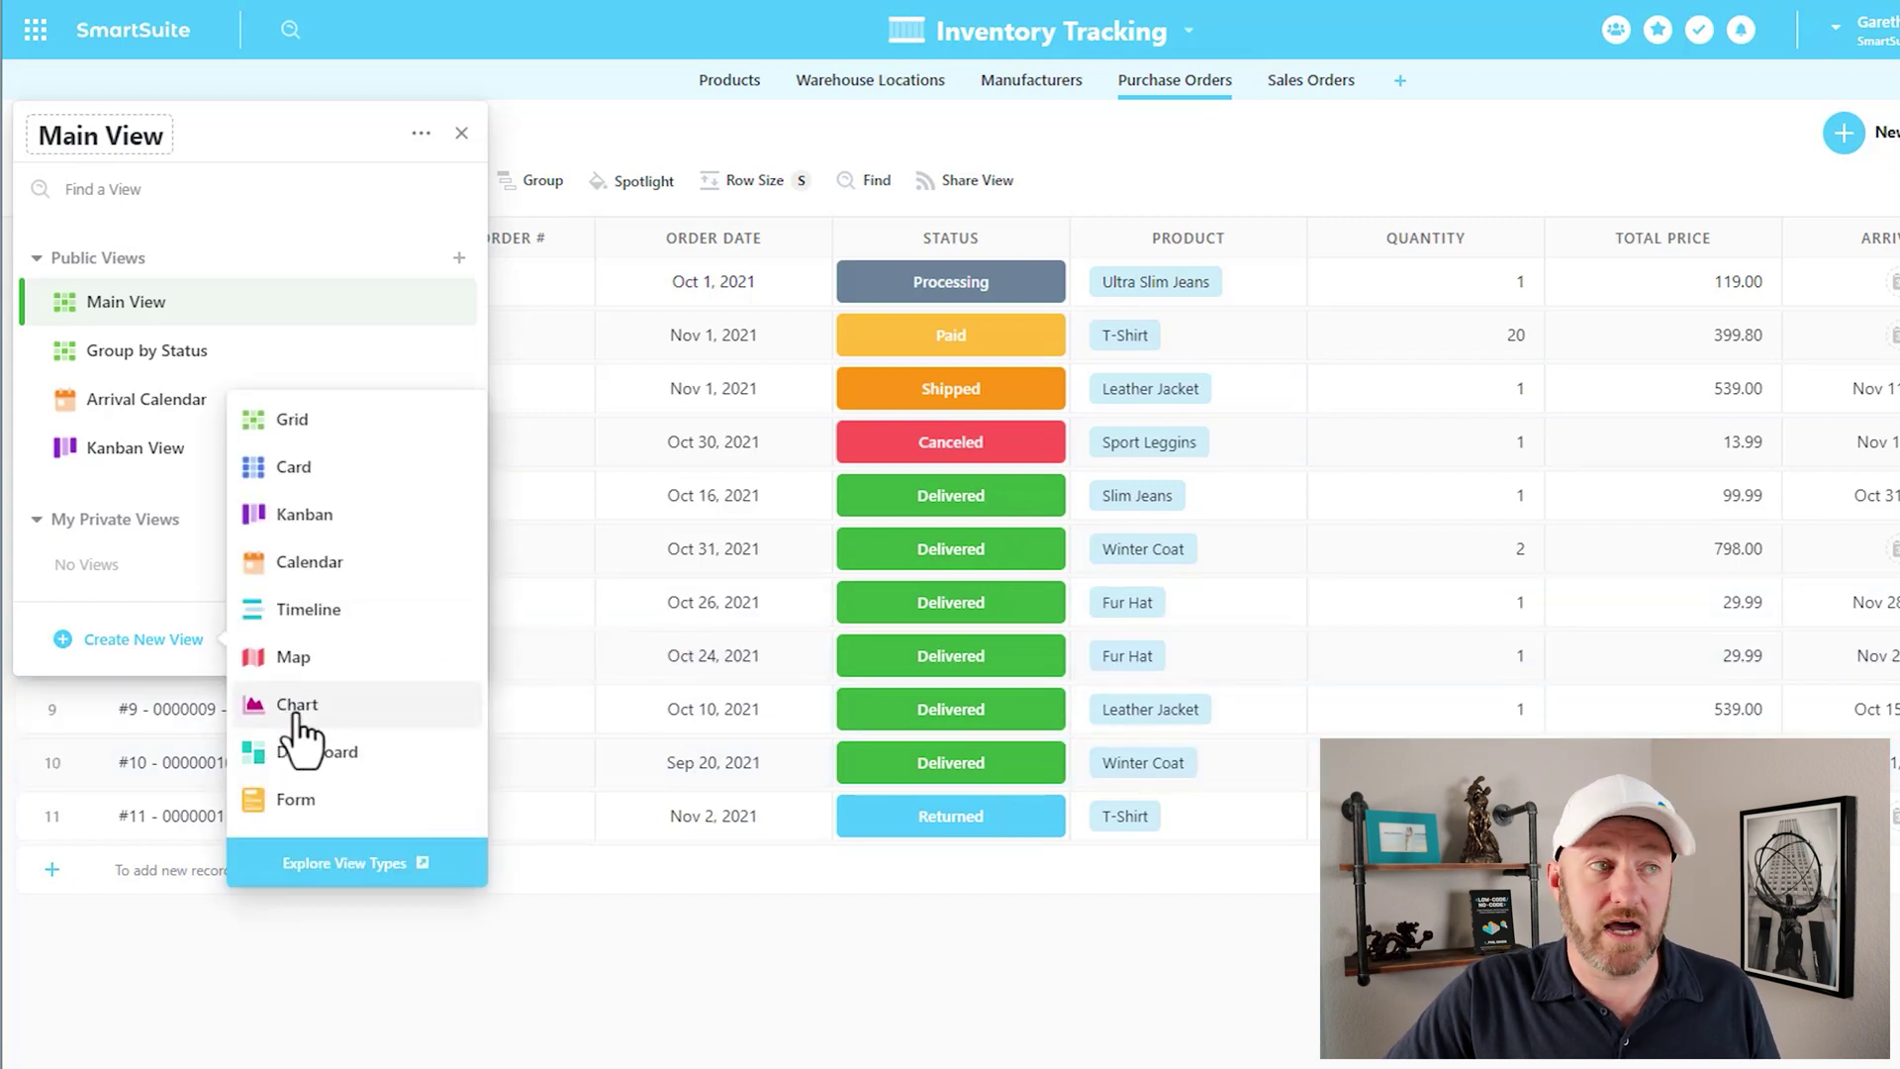
pyautogui.moveTo(319, 810)
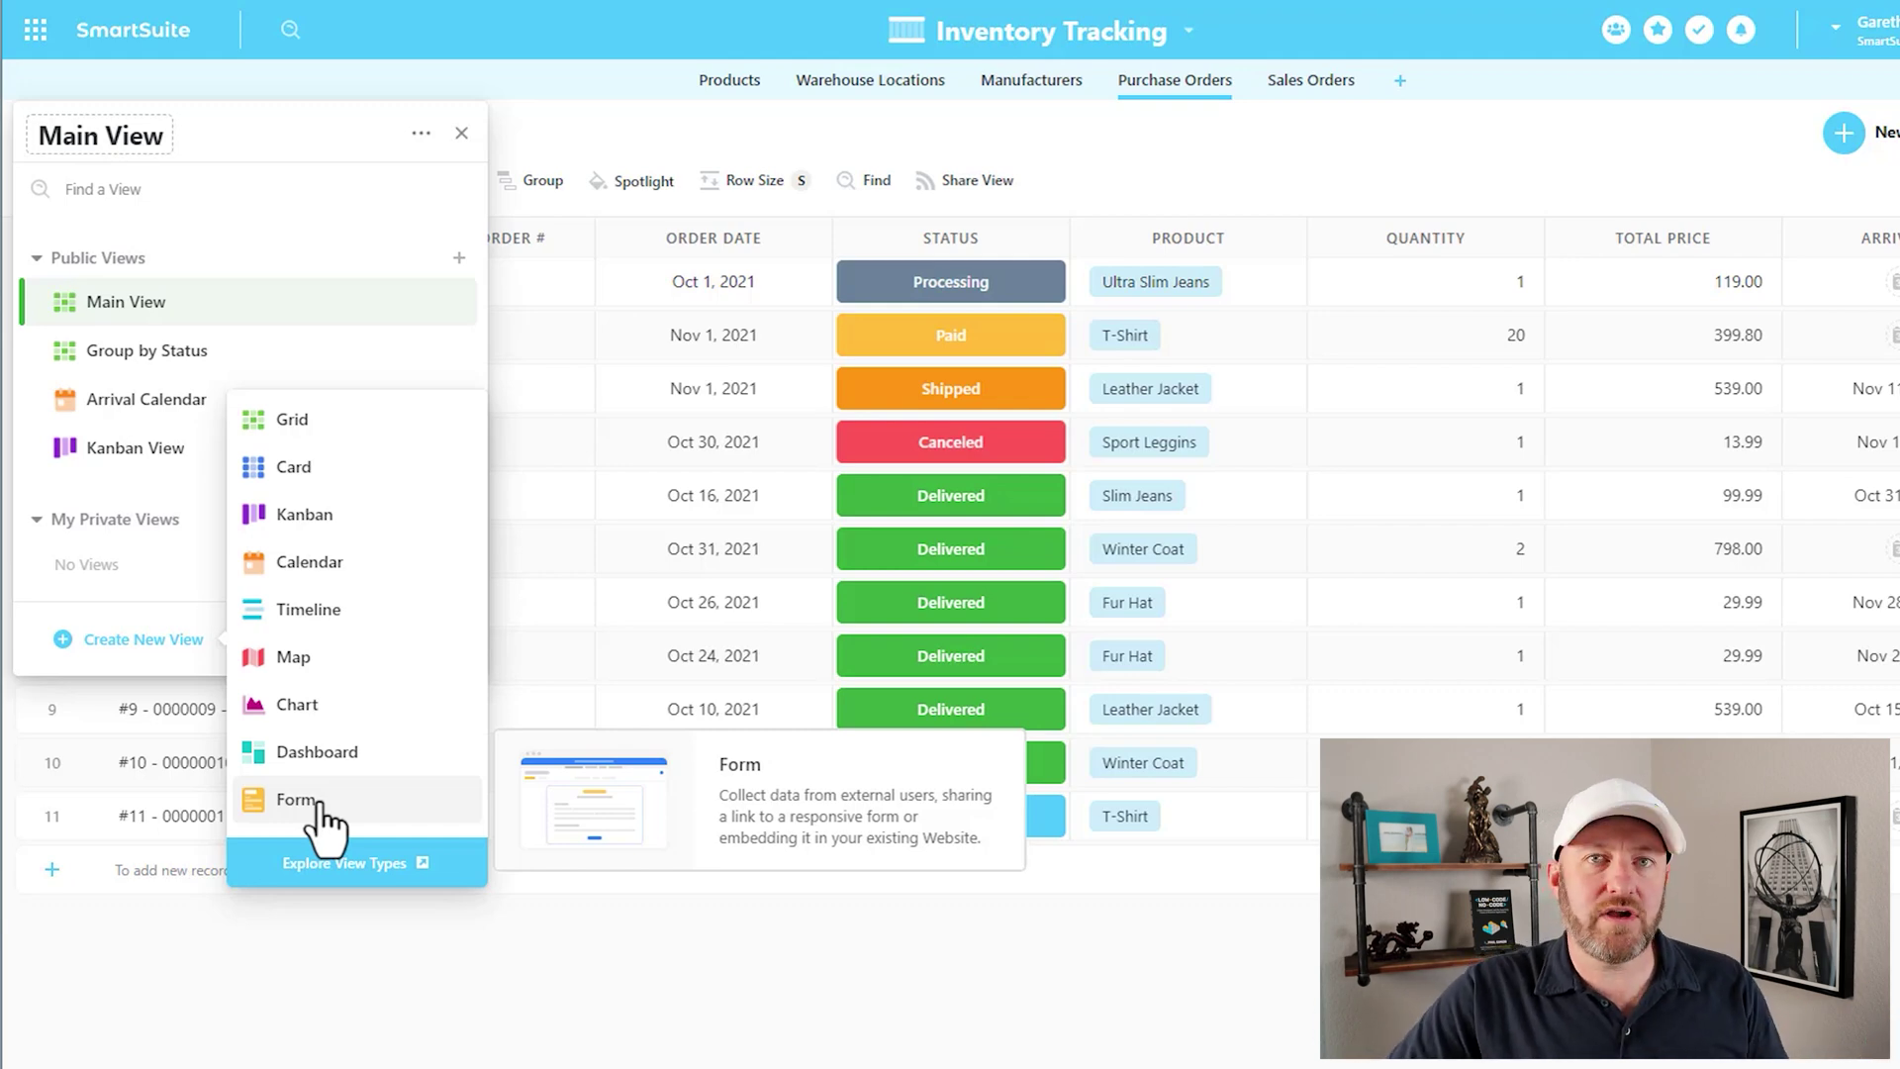
pyautogui.click(317, 800)
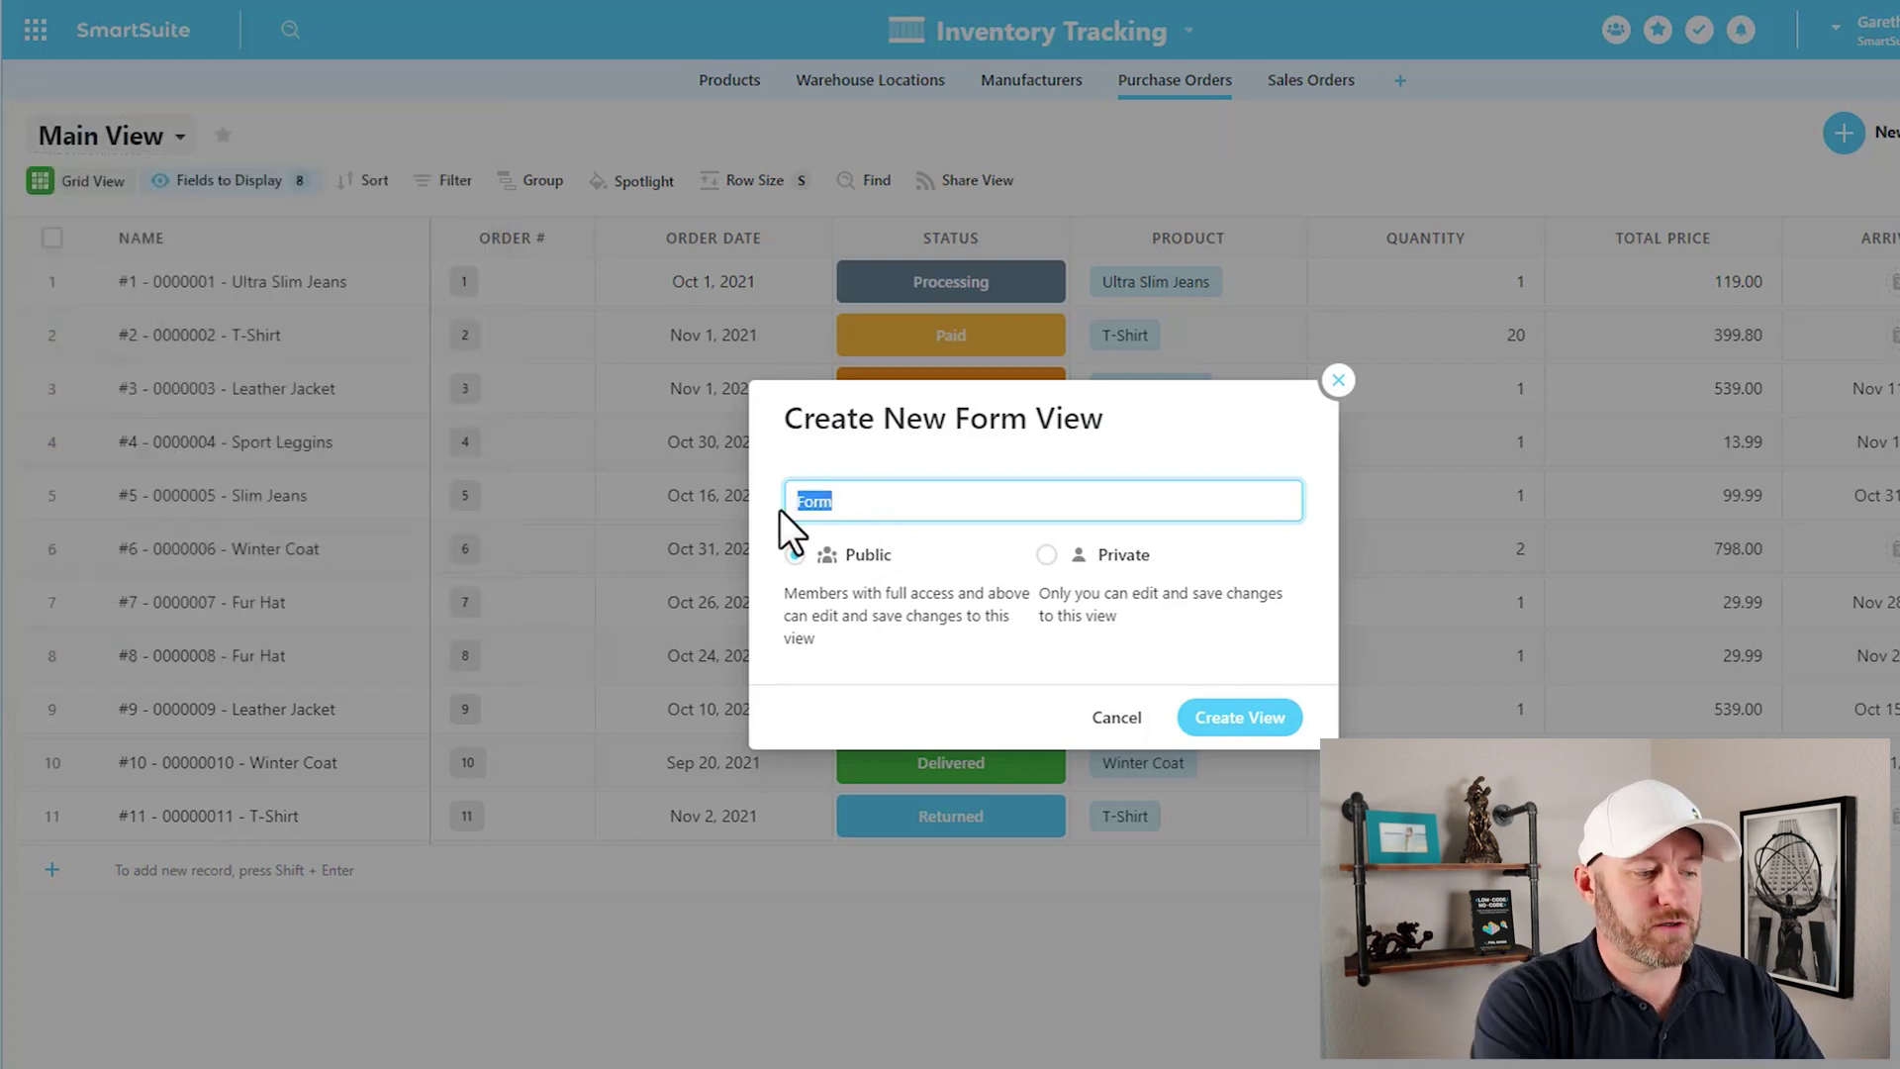
pyautogui.write('New Order')
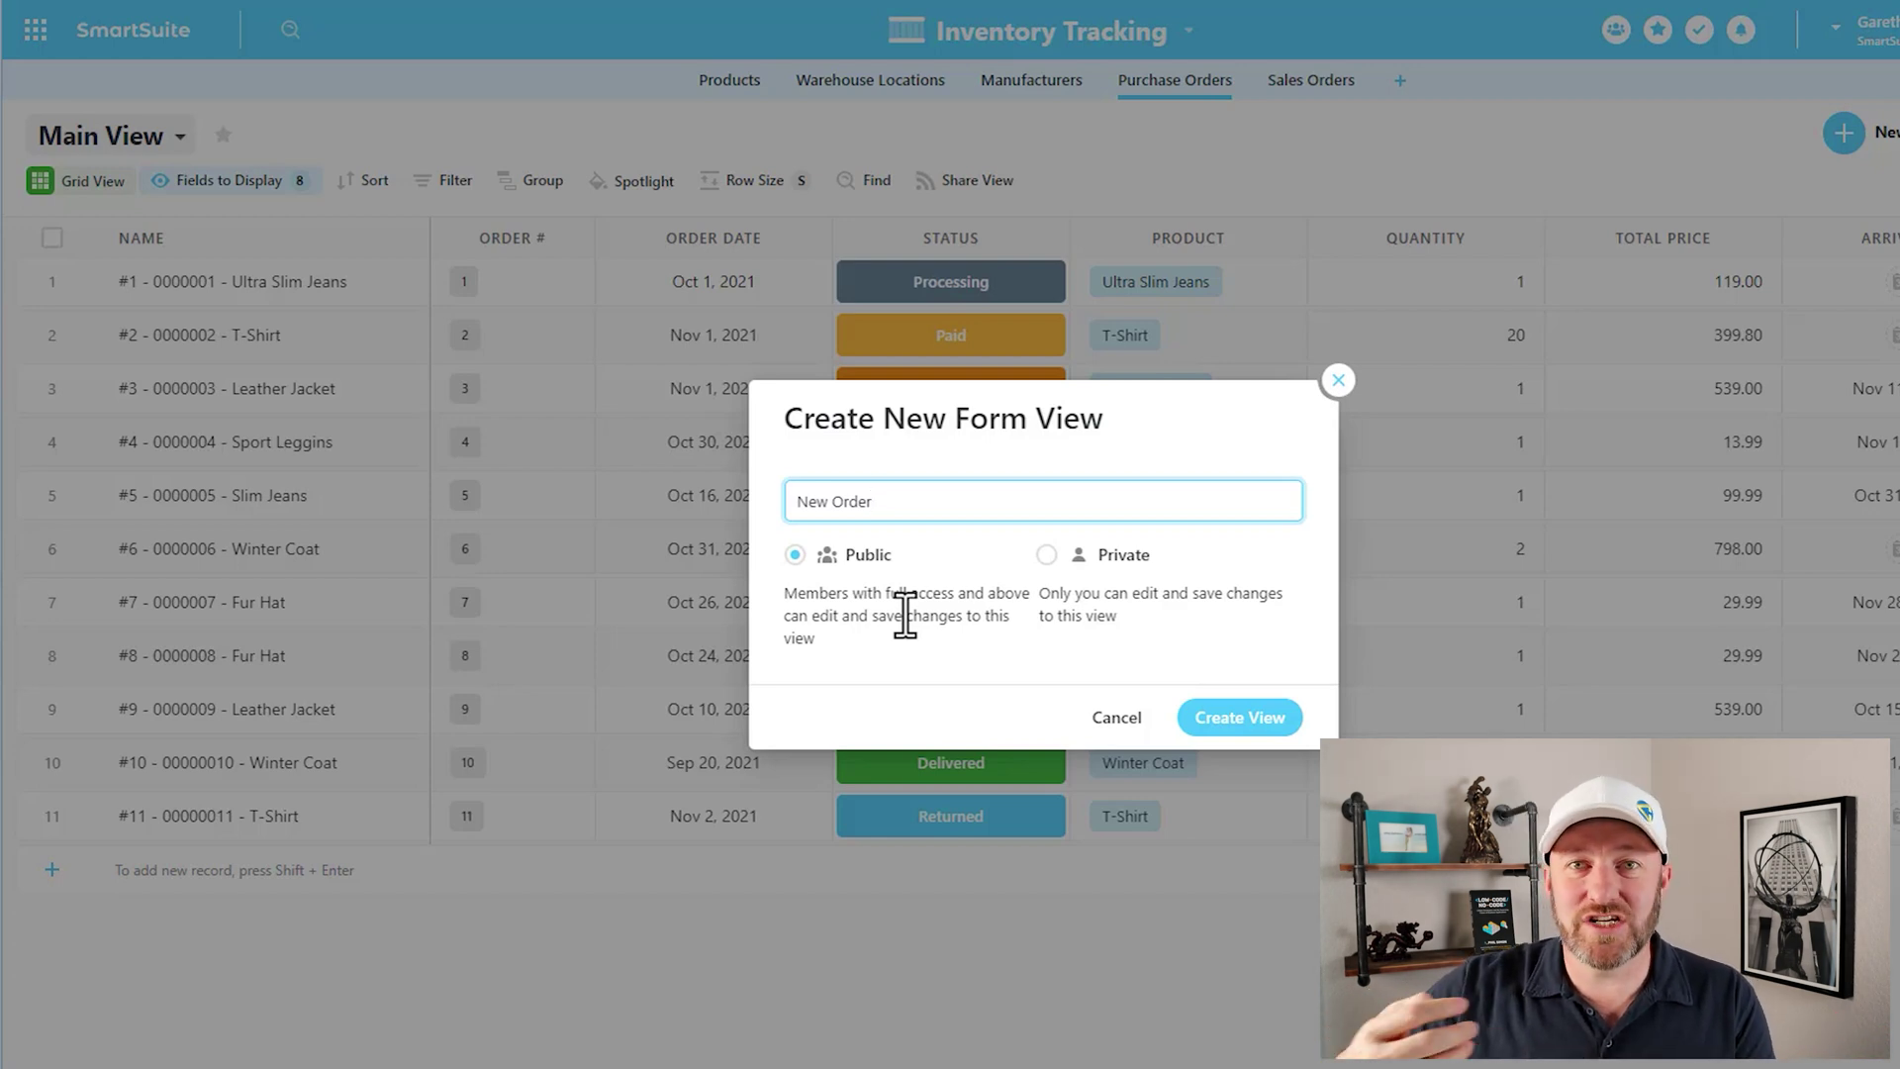
pyautogui.click(1047, 555)
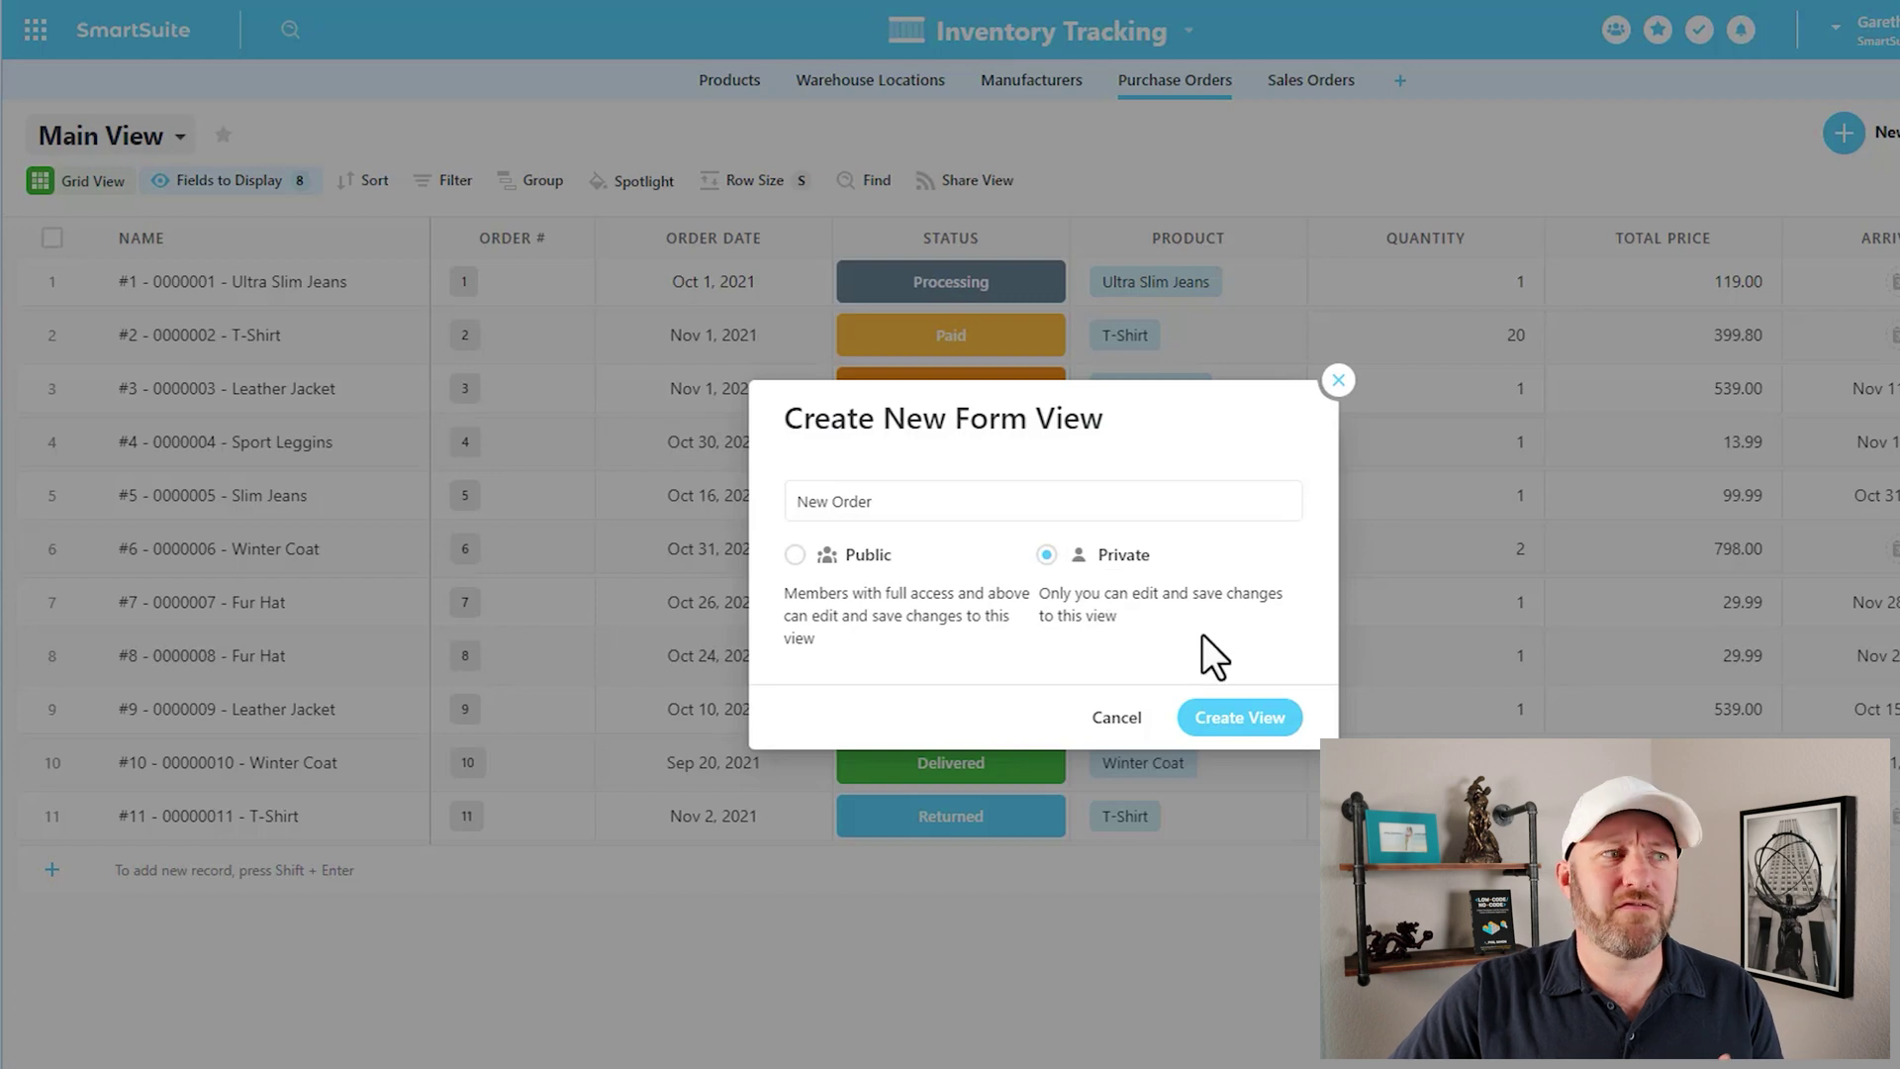
pyautogui.click(1213, 731)
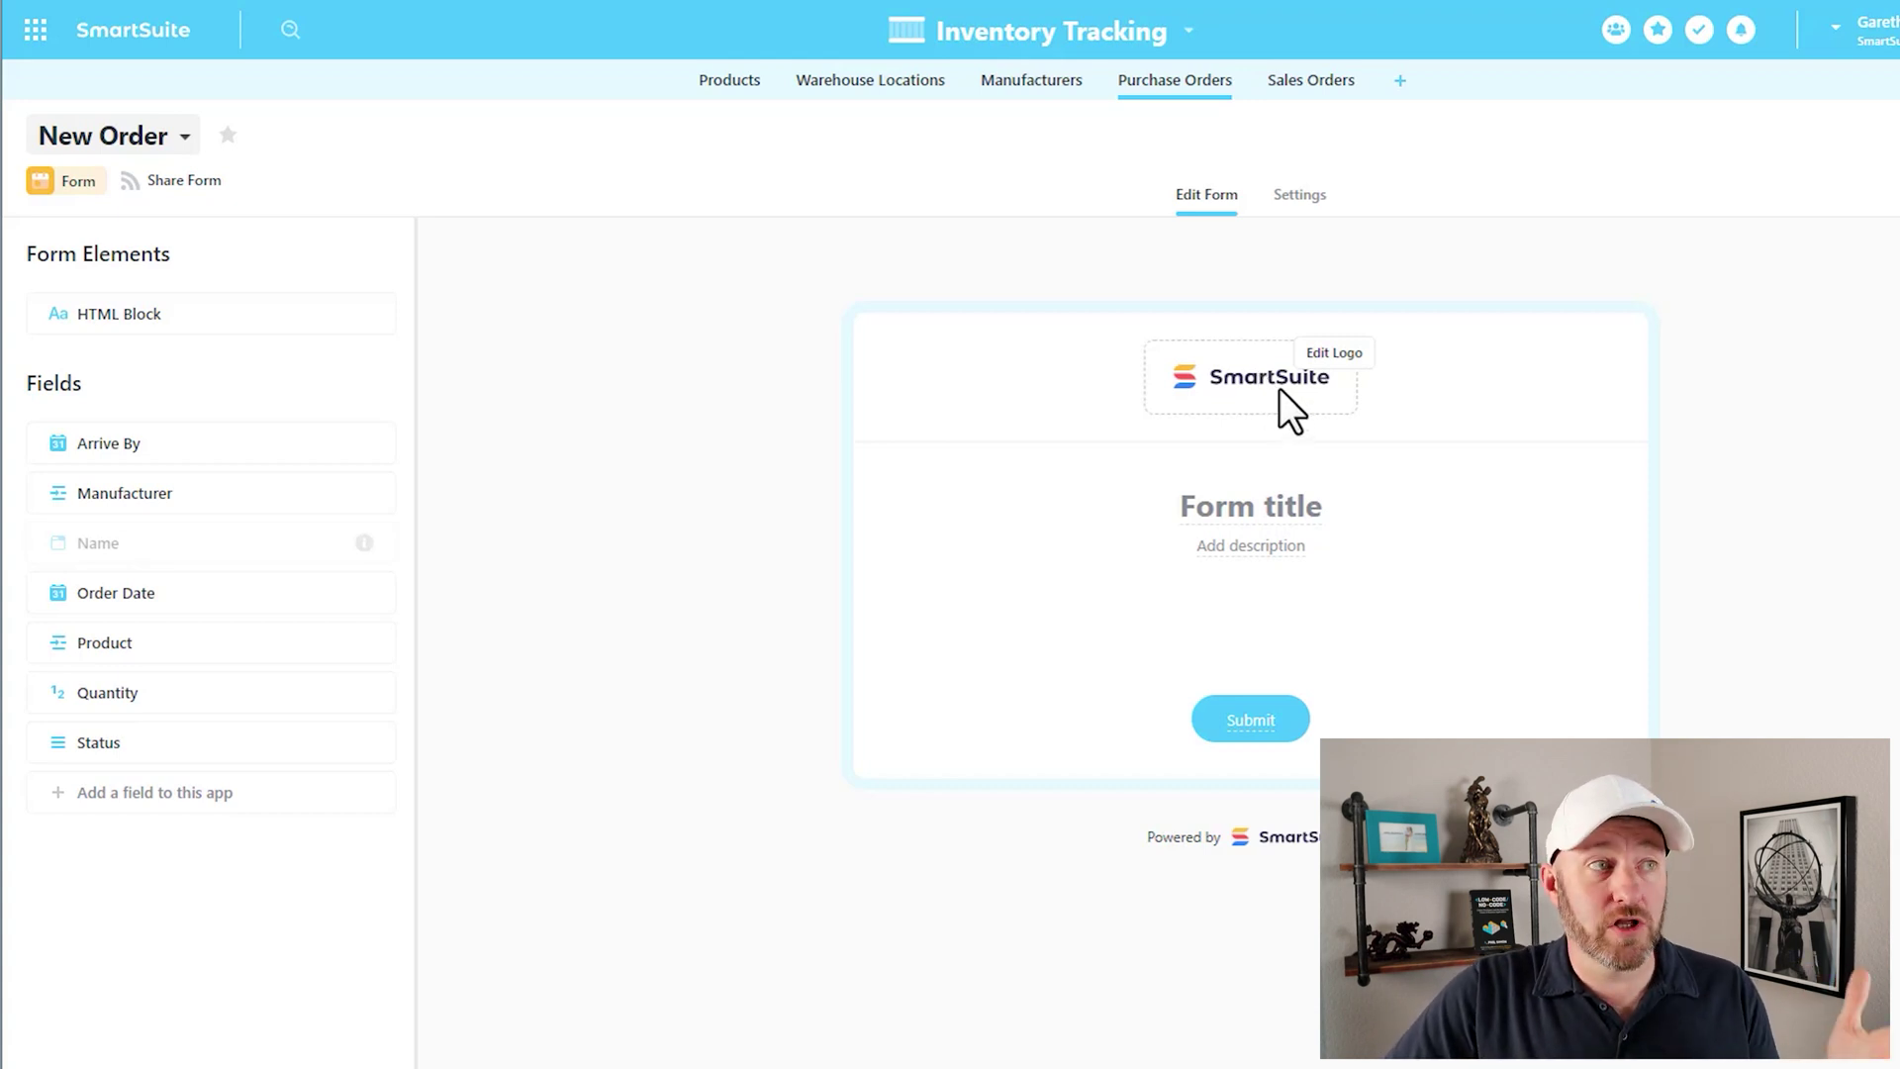
# Step: Replace the form's logo with the "simple gap logo" image from the Downloads folder
pyautogui.click(1372, 353)
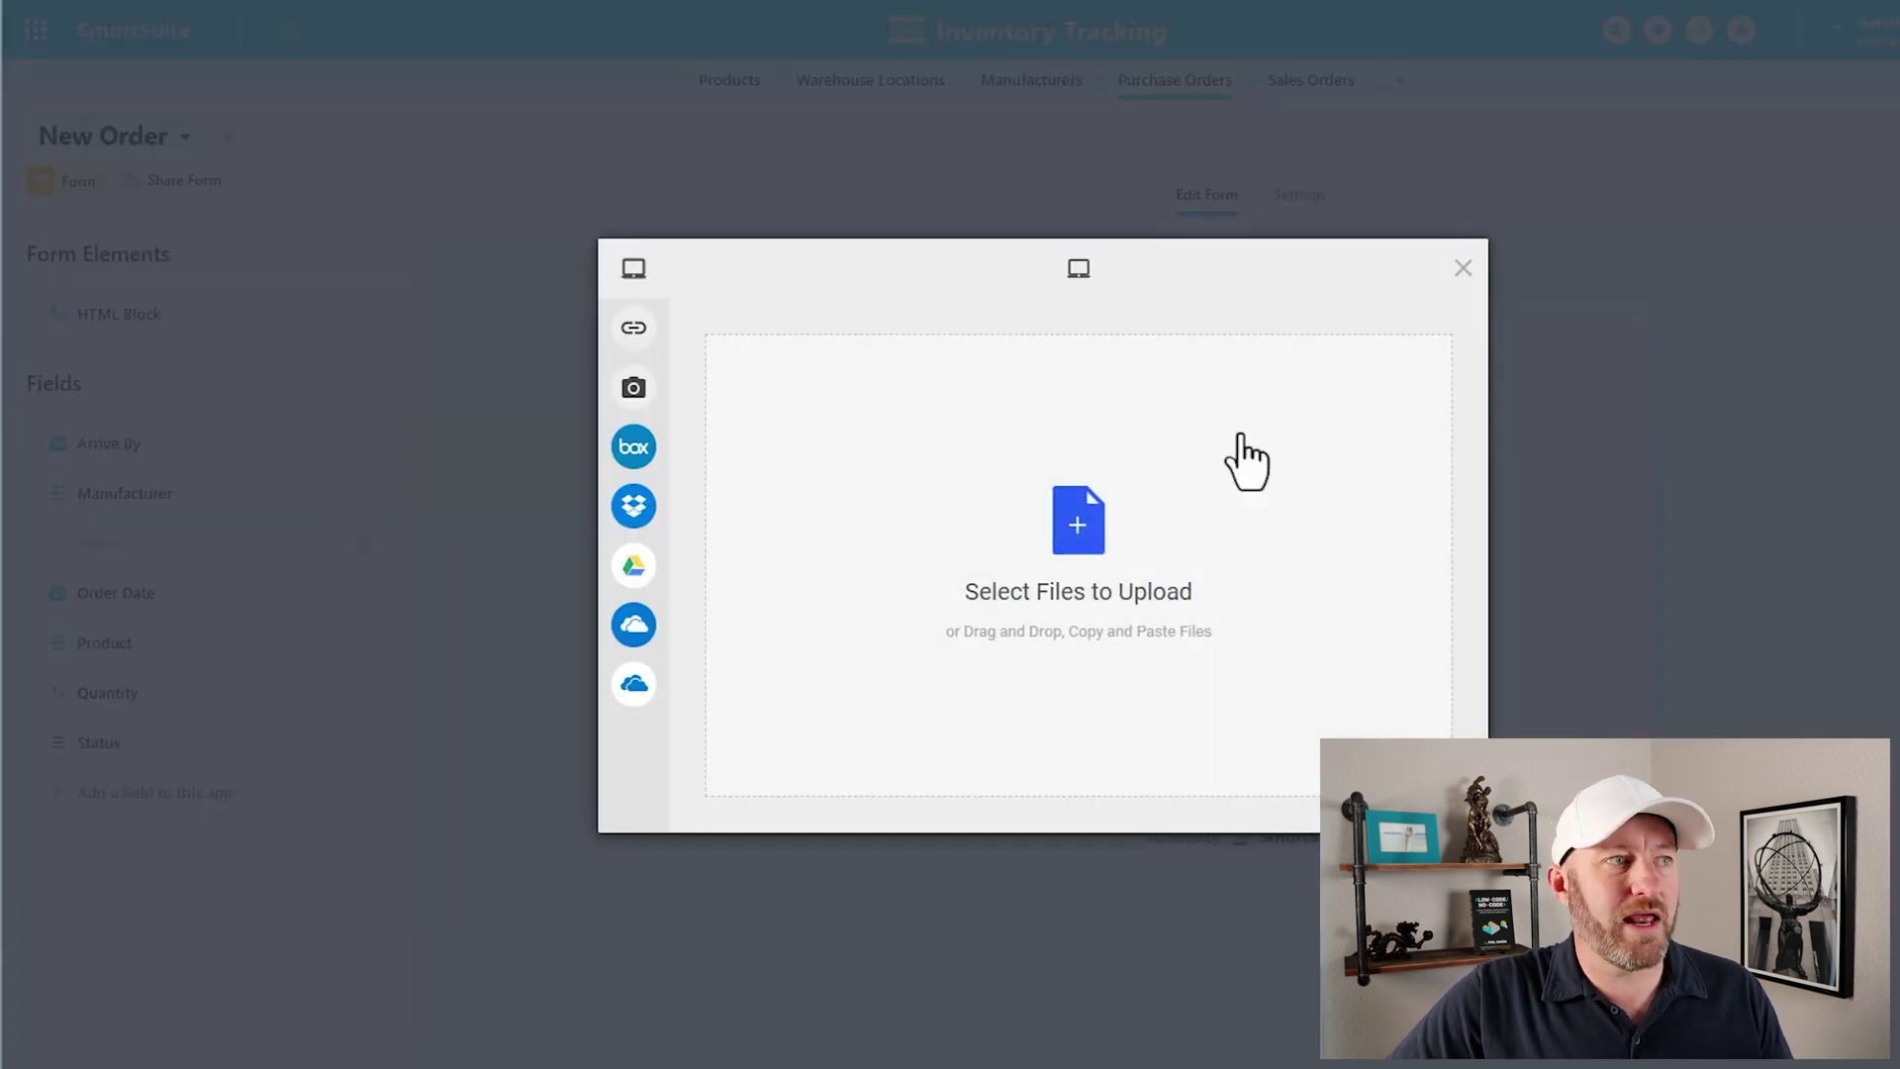
pyautogui.click(1081, 545)
pyautogui.click(1353, 326)
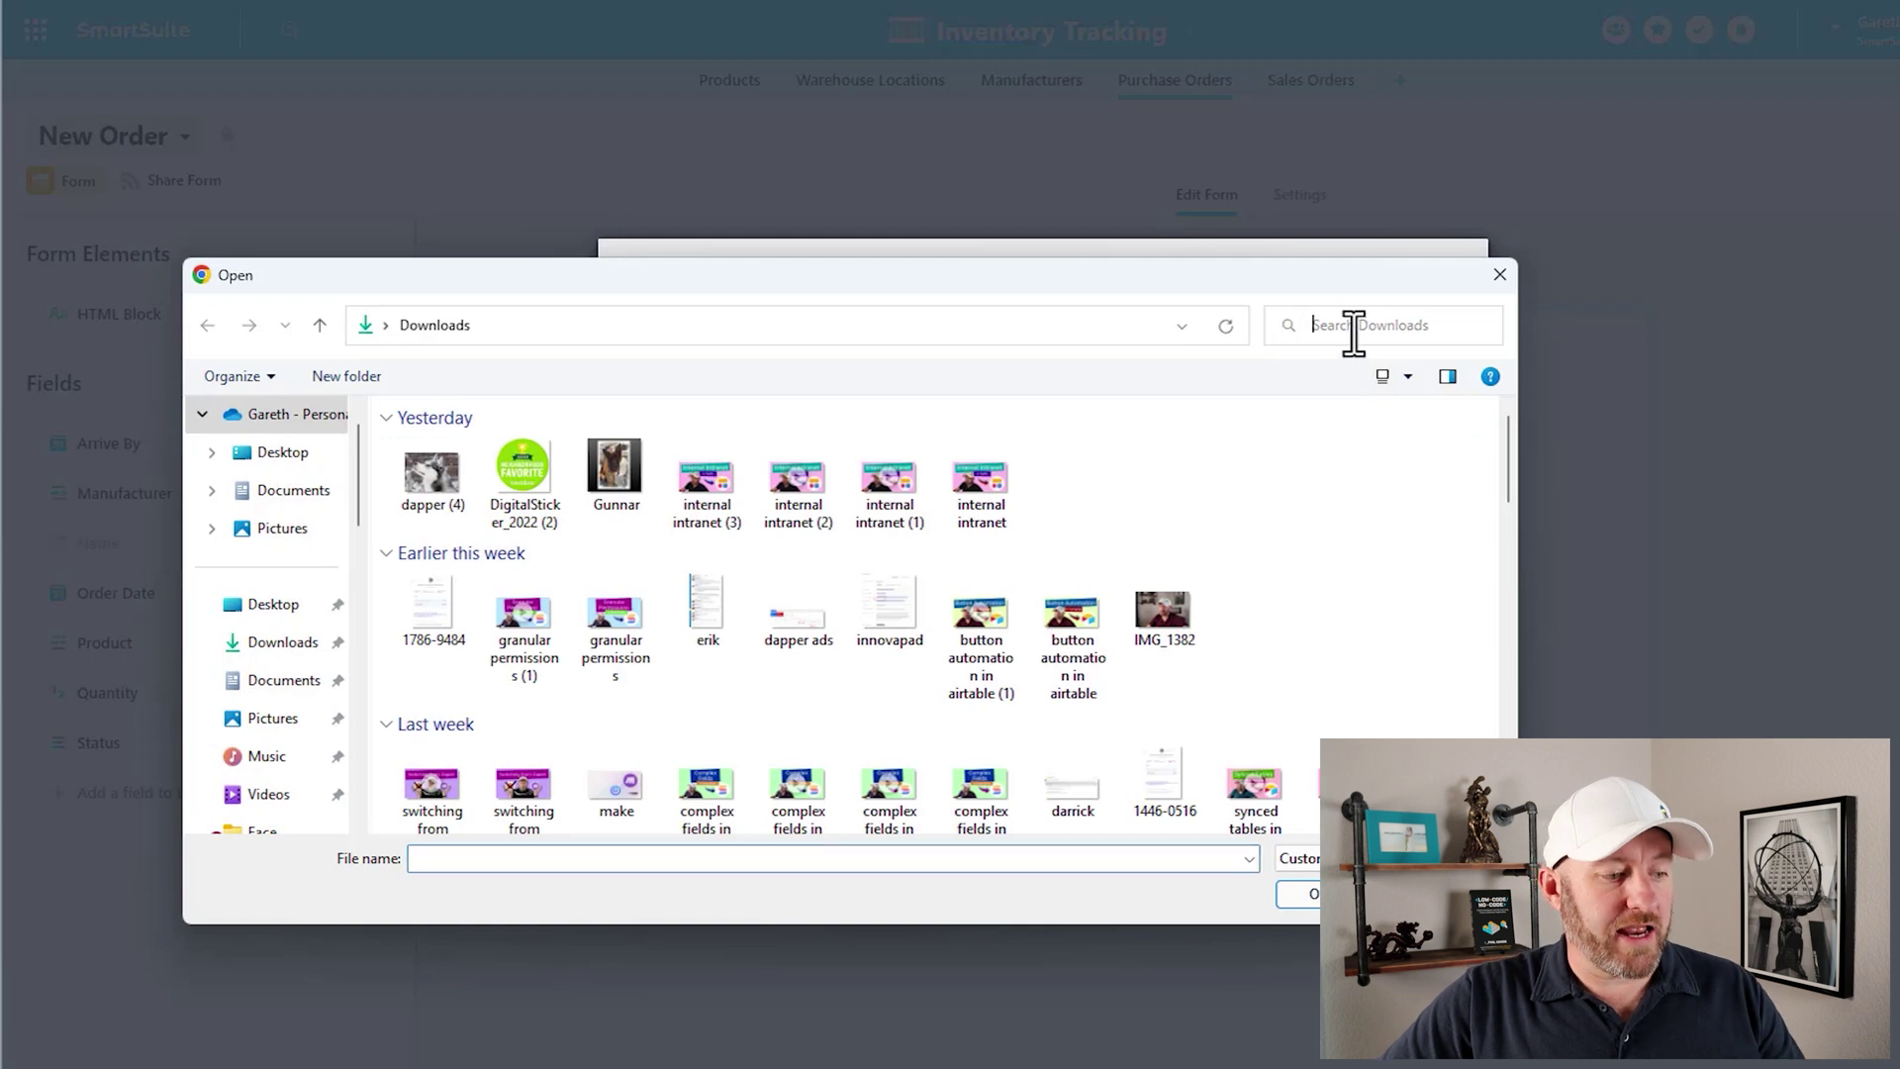
pyautogui.write('logo')
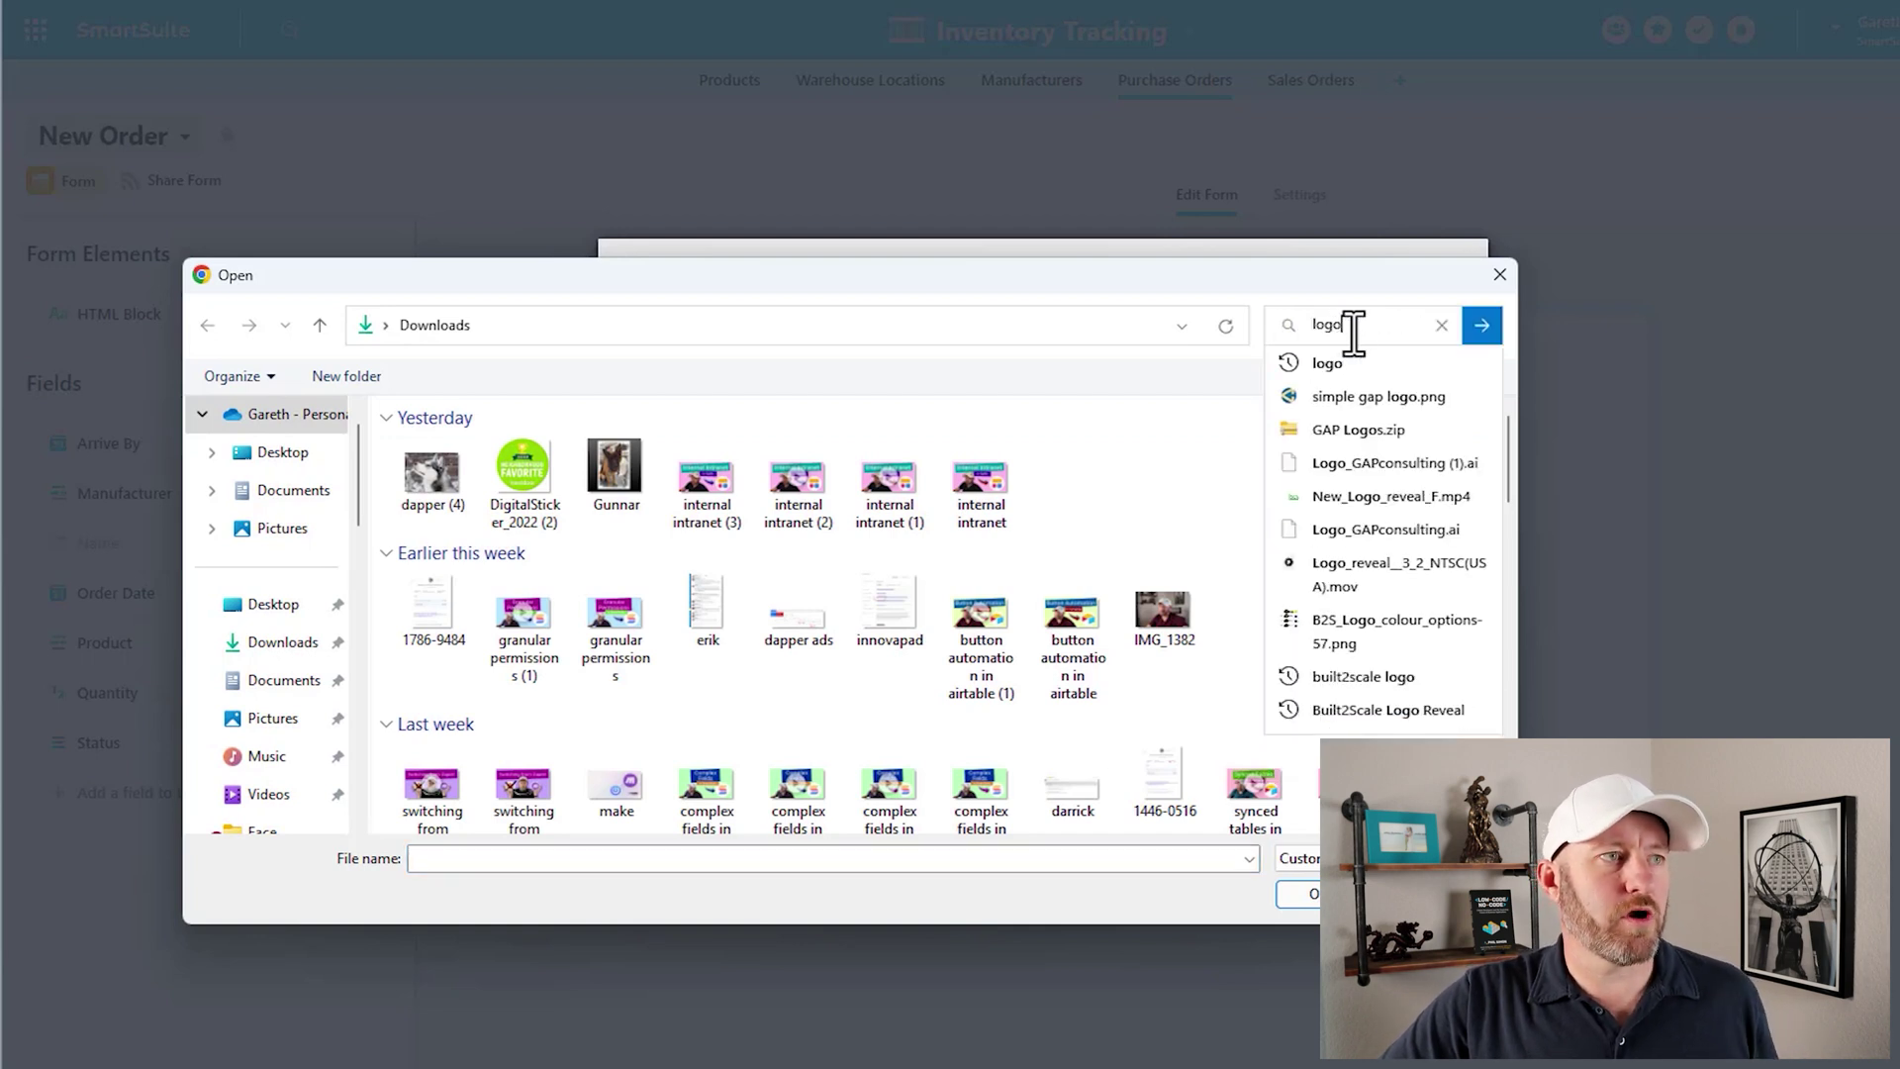
pyautogui.click(1480, 326)
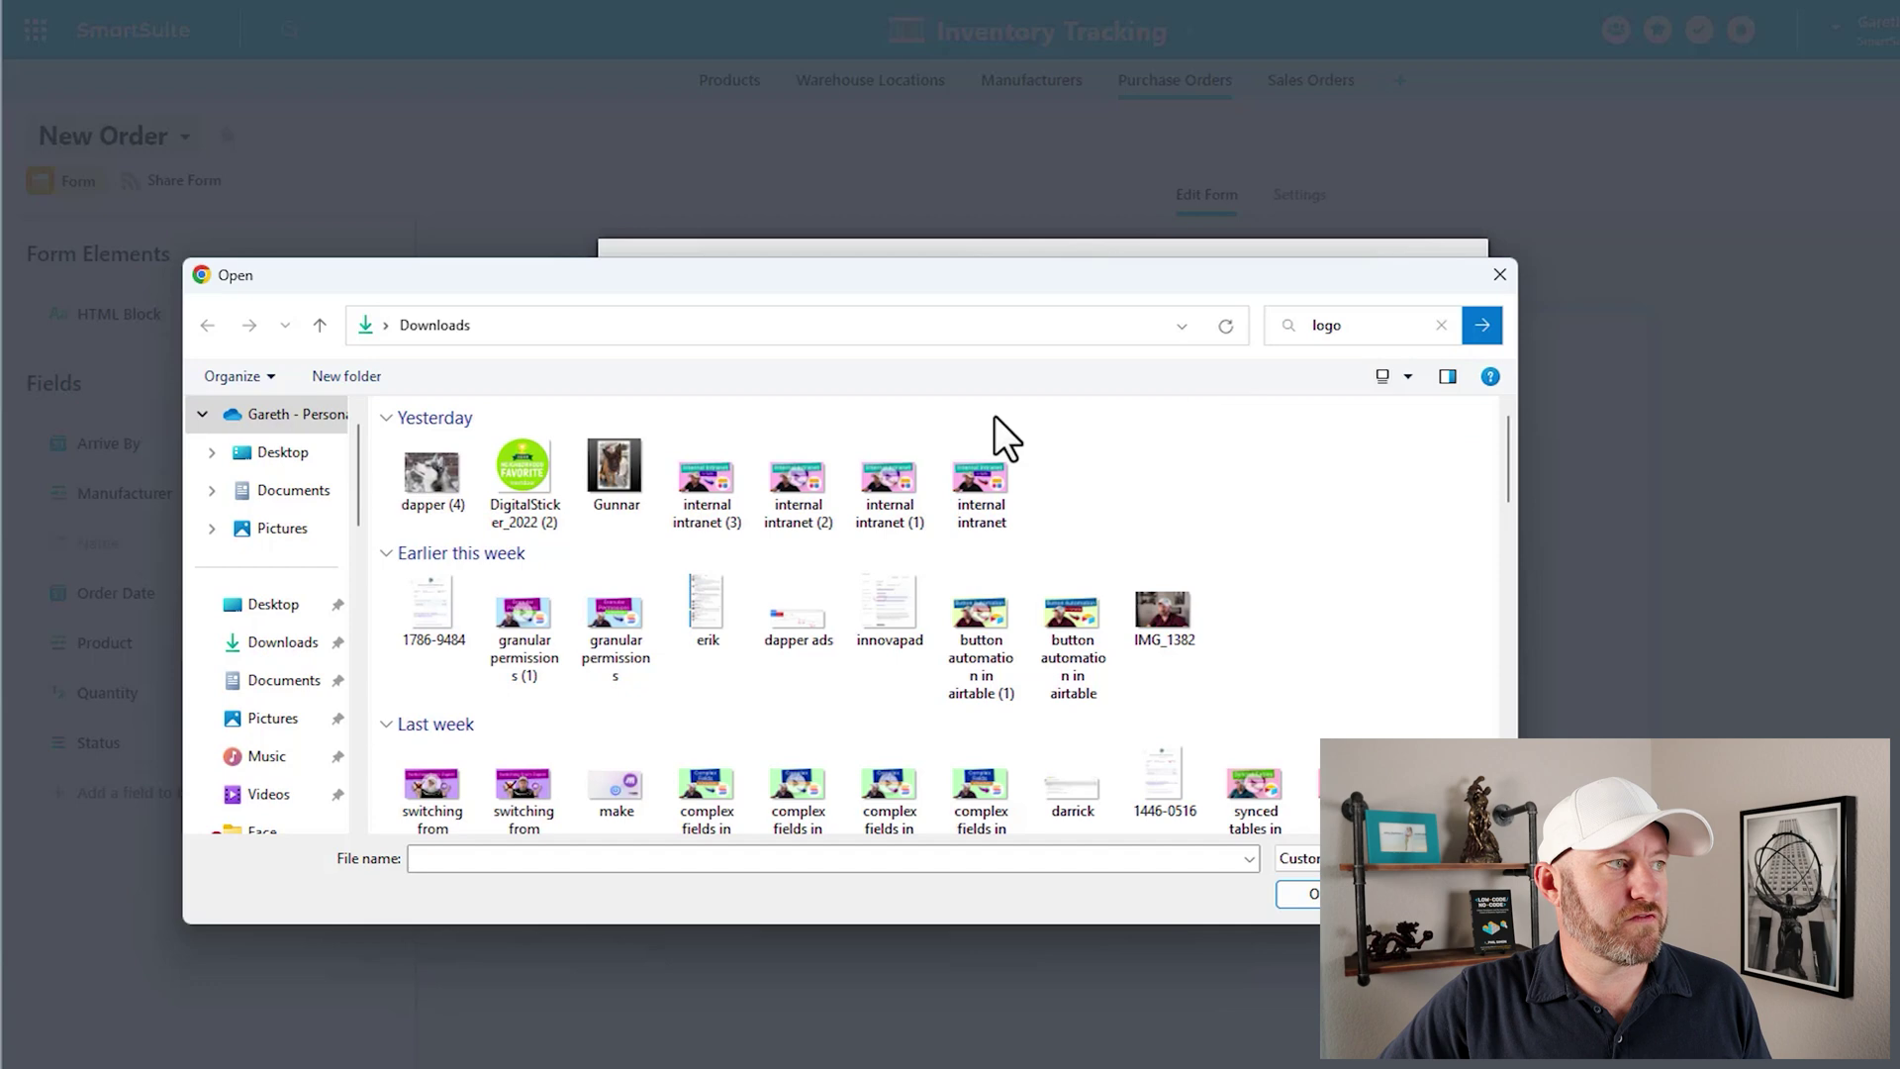
pyautogui.click(537, 490)
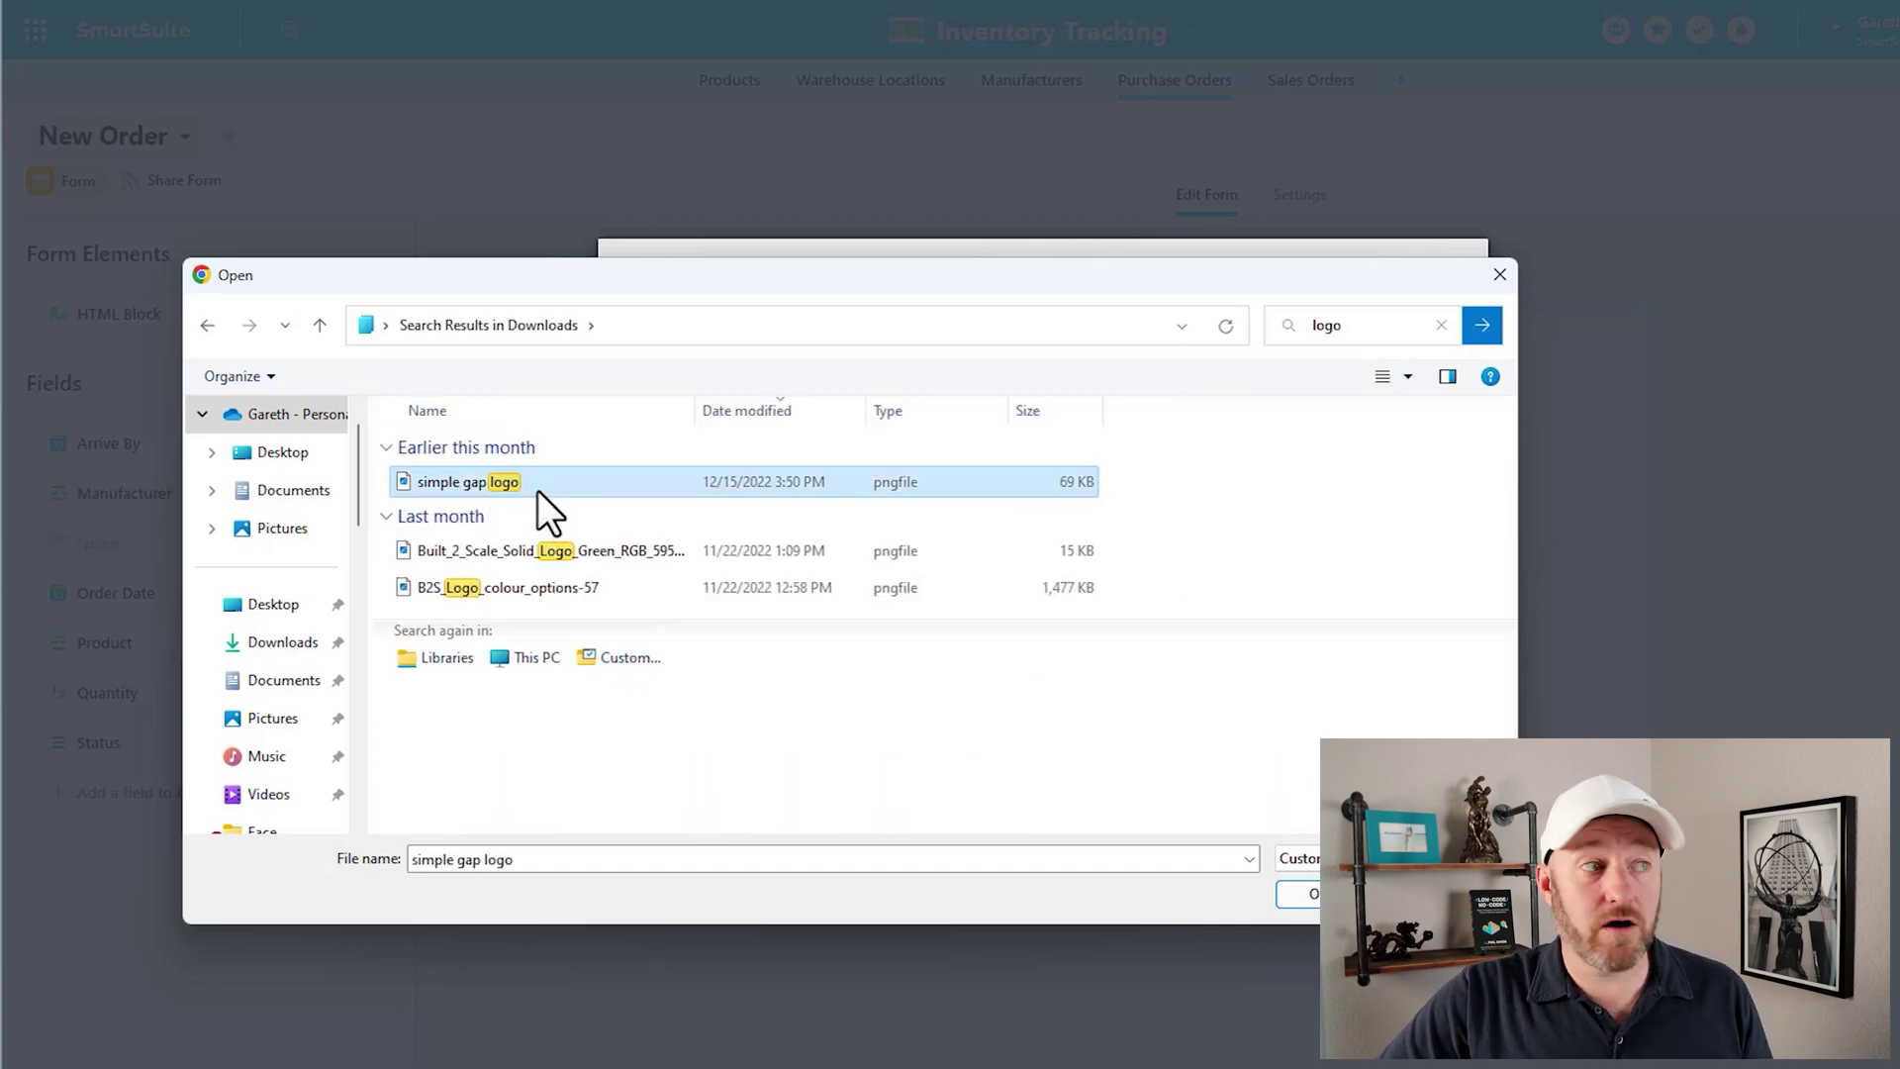
pyautogui.press('Return')
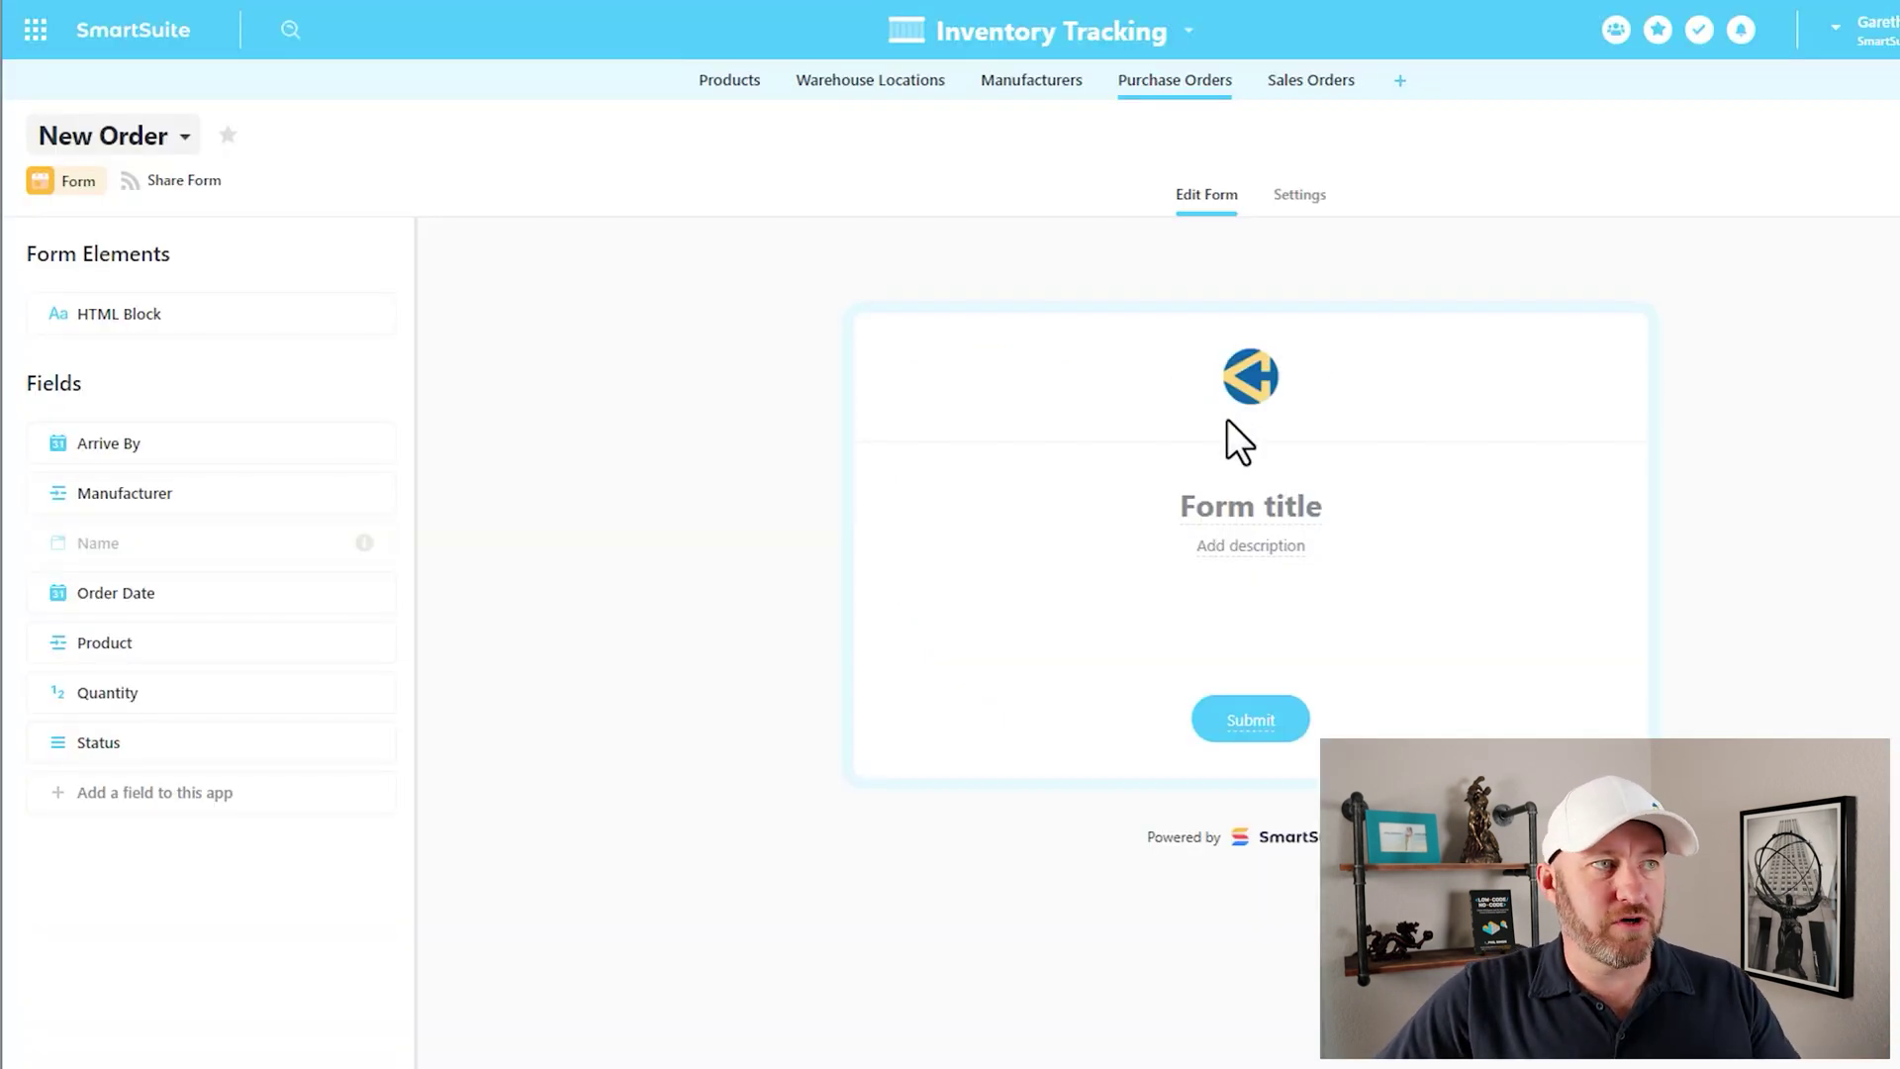
# Step: Title the form "Please enter your order" and set its description to "description here..."
pyautogui.moveTo(1253, 376)
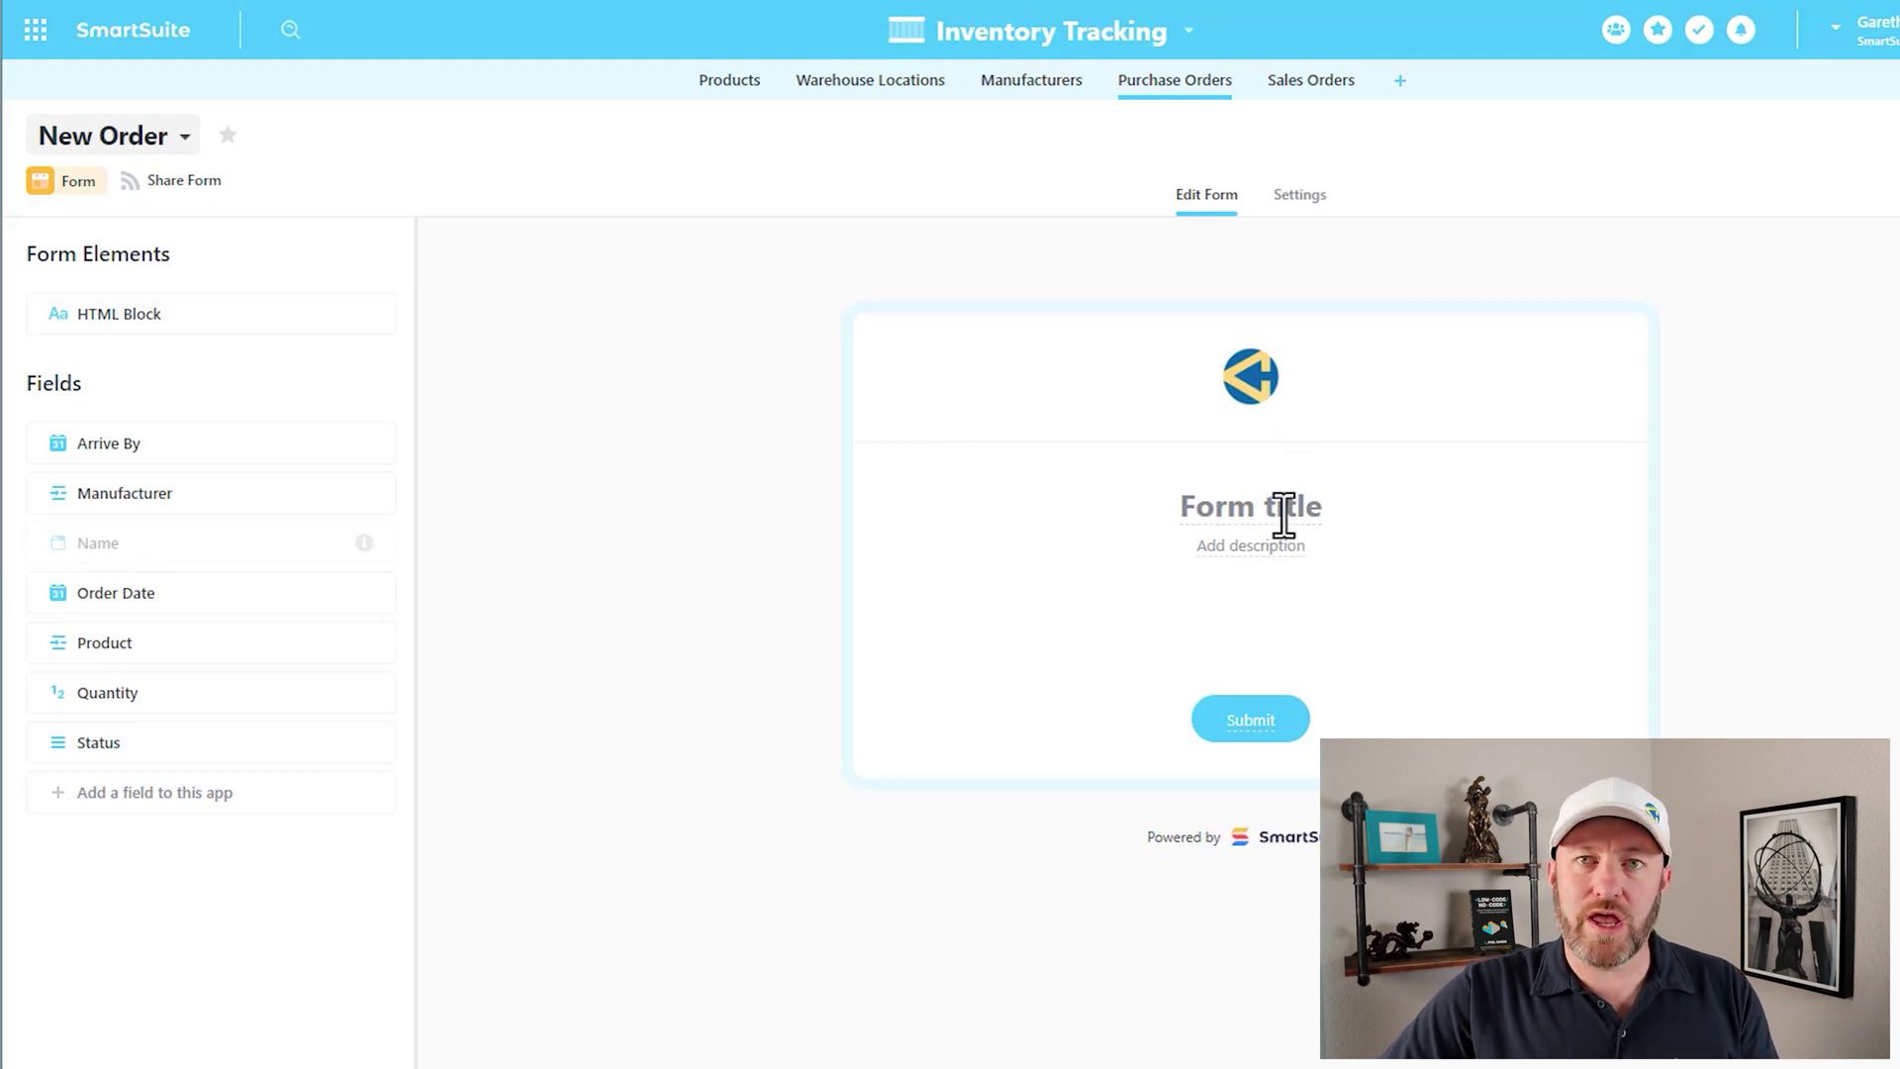
pyautogui.write('Please enter your order')
pyautogui.press('Tab')
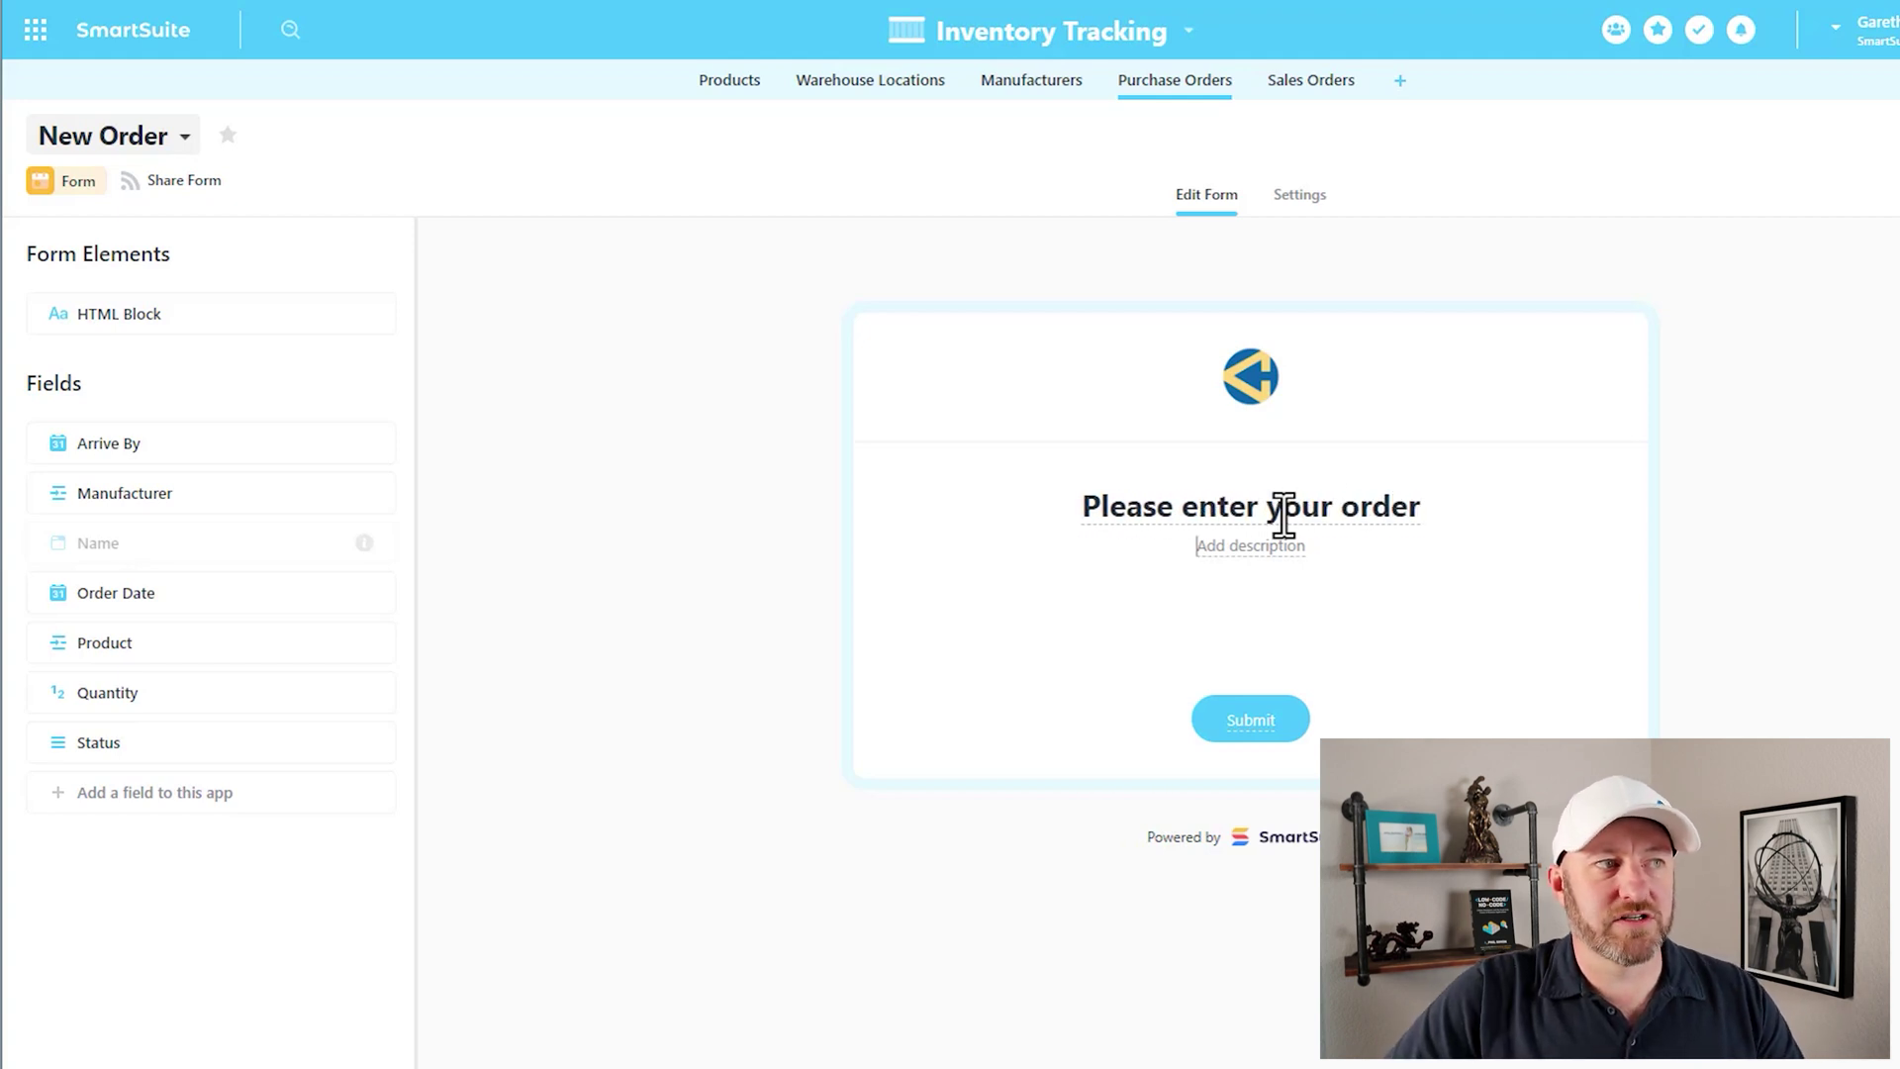
pyautogui.write('description here..')
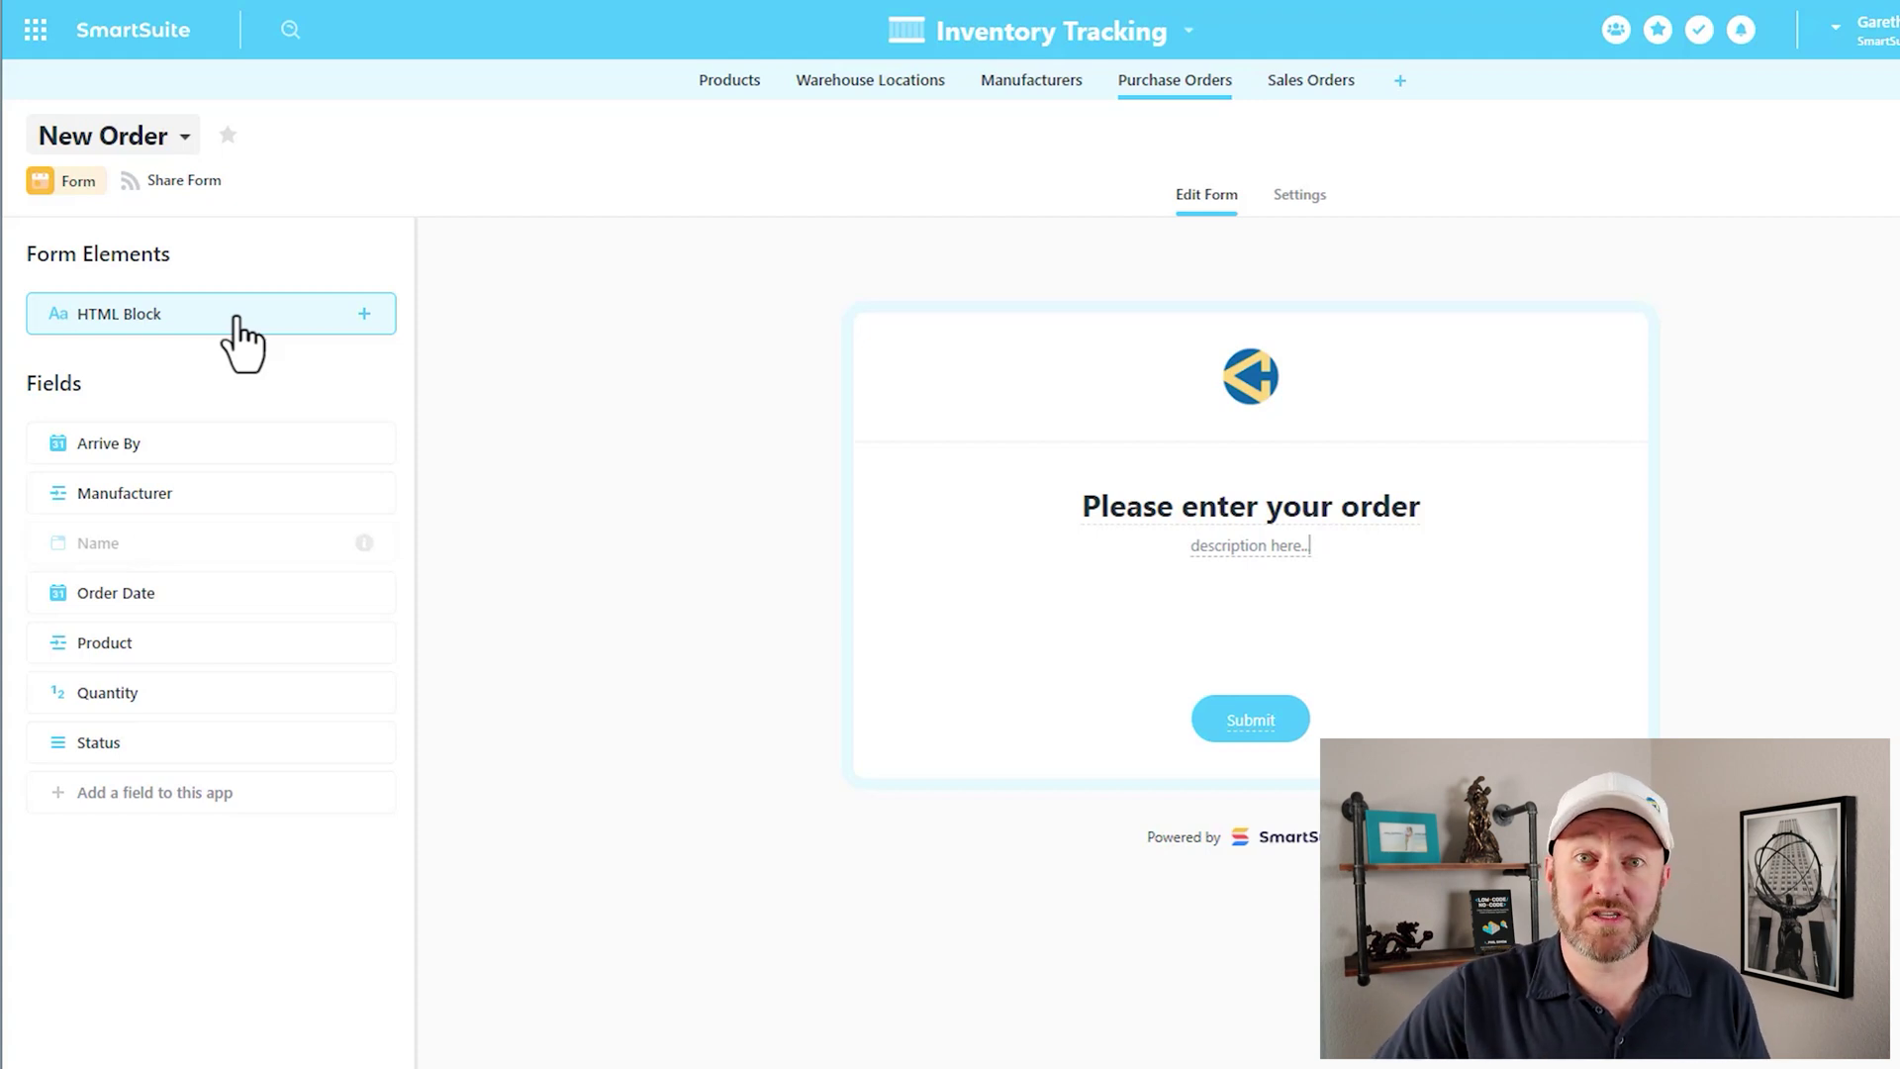
# Step: Add an HTML block below the form description, insert a divider line in it, and look over the text style options
pyautogui.click(237, 318)
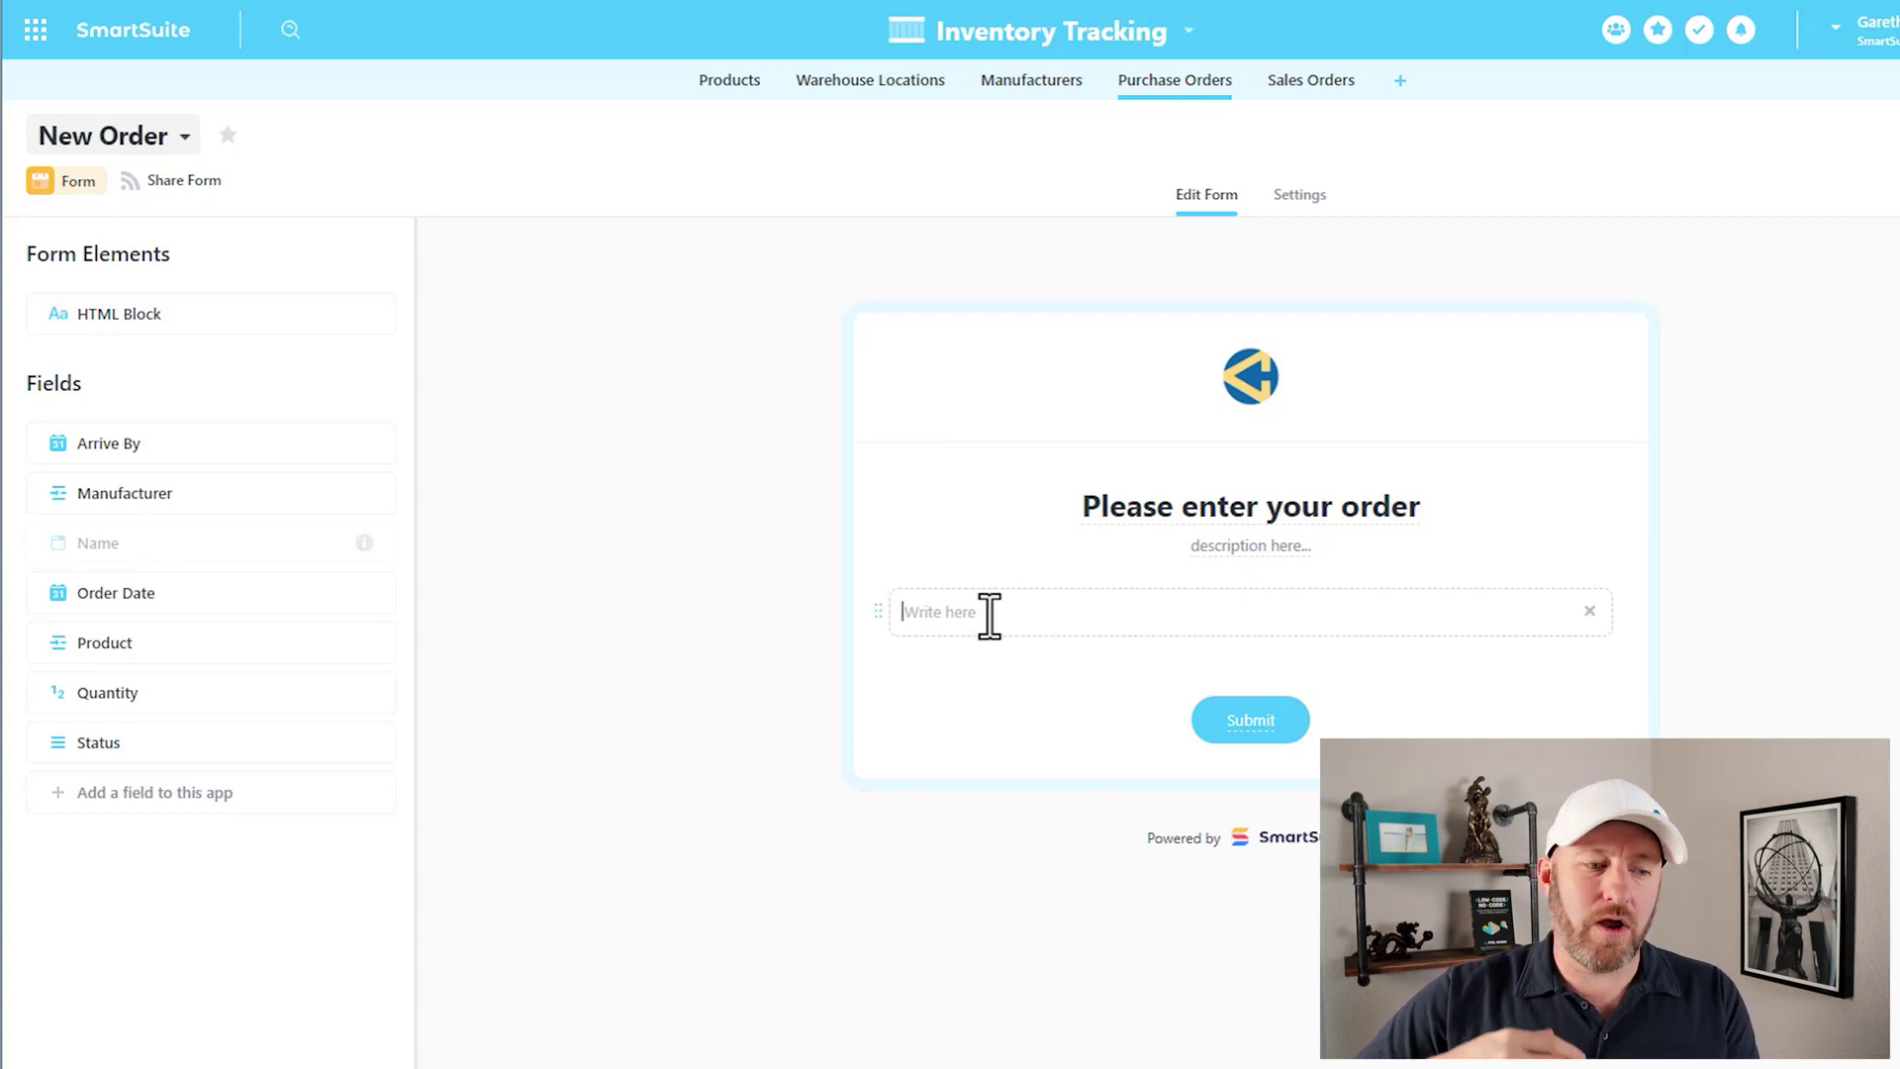
pyautogui.write('/')
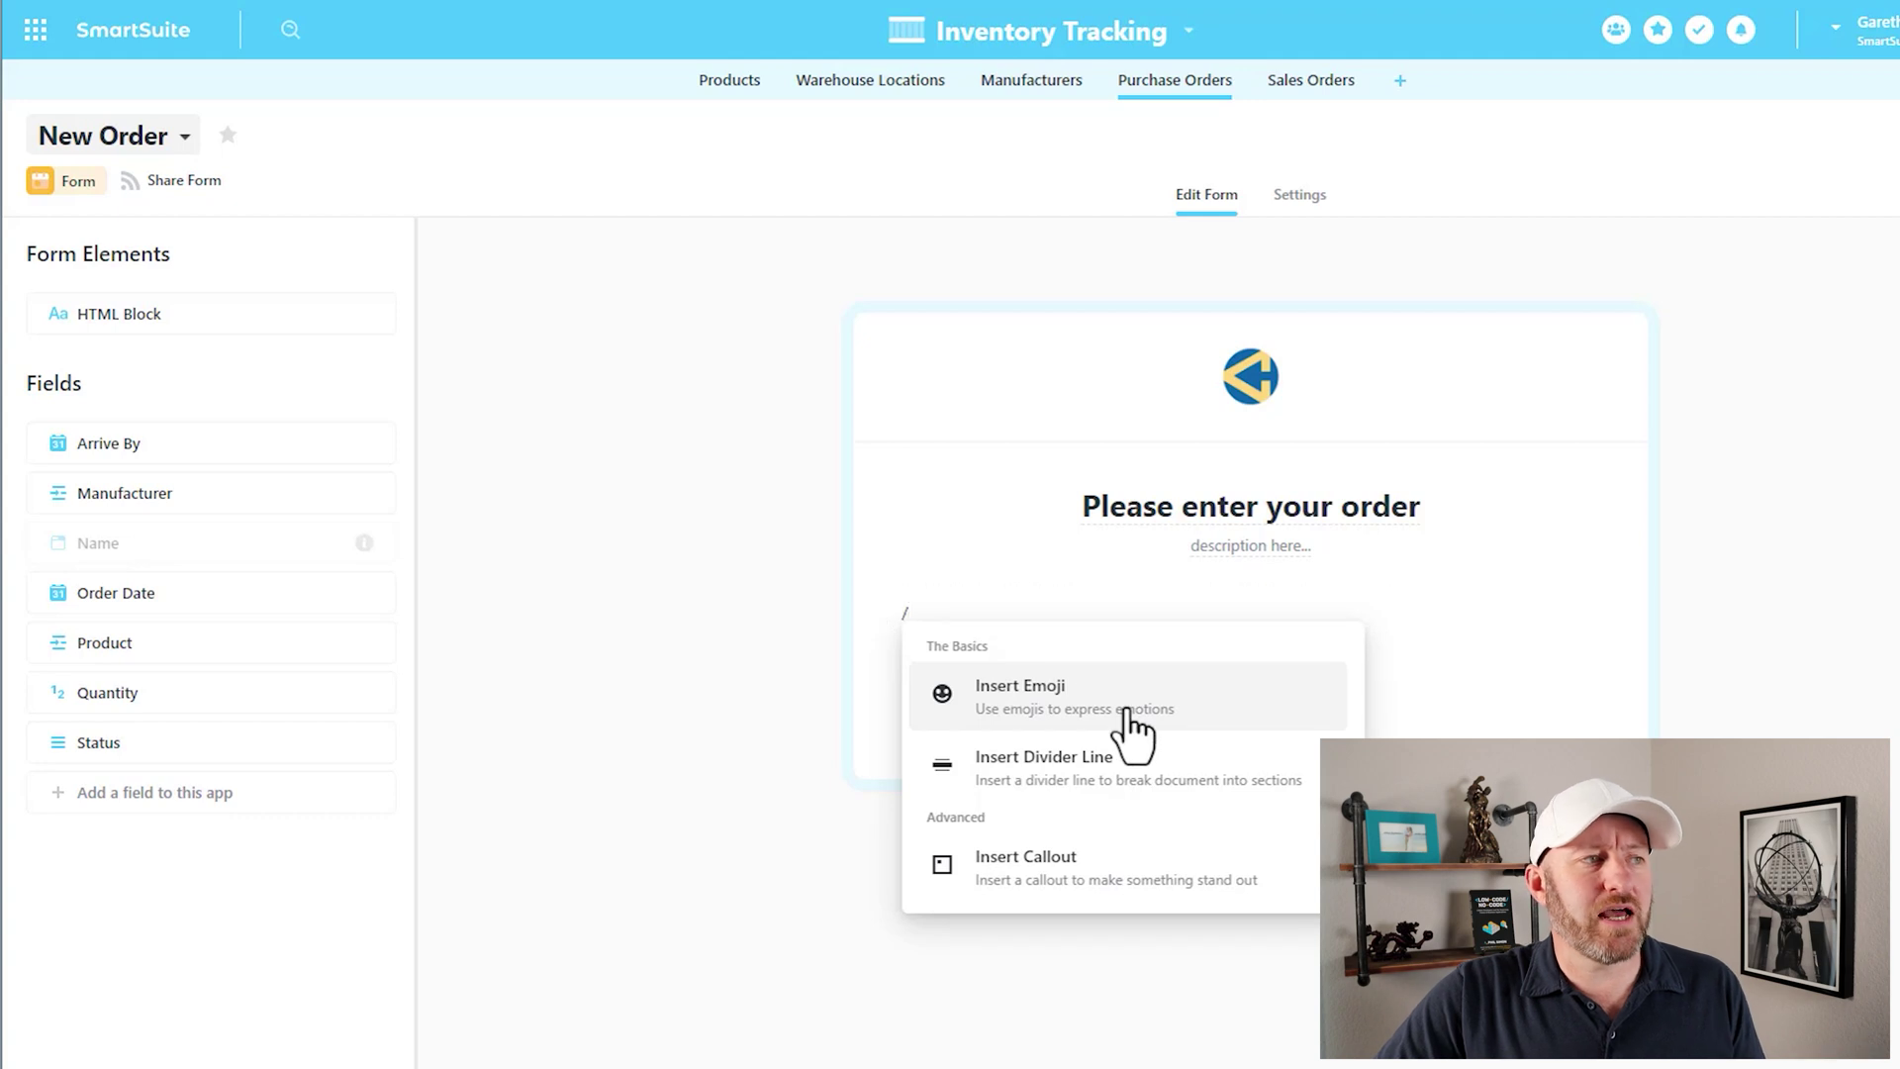
pyautogui.click(1119, 777)
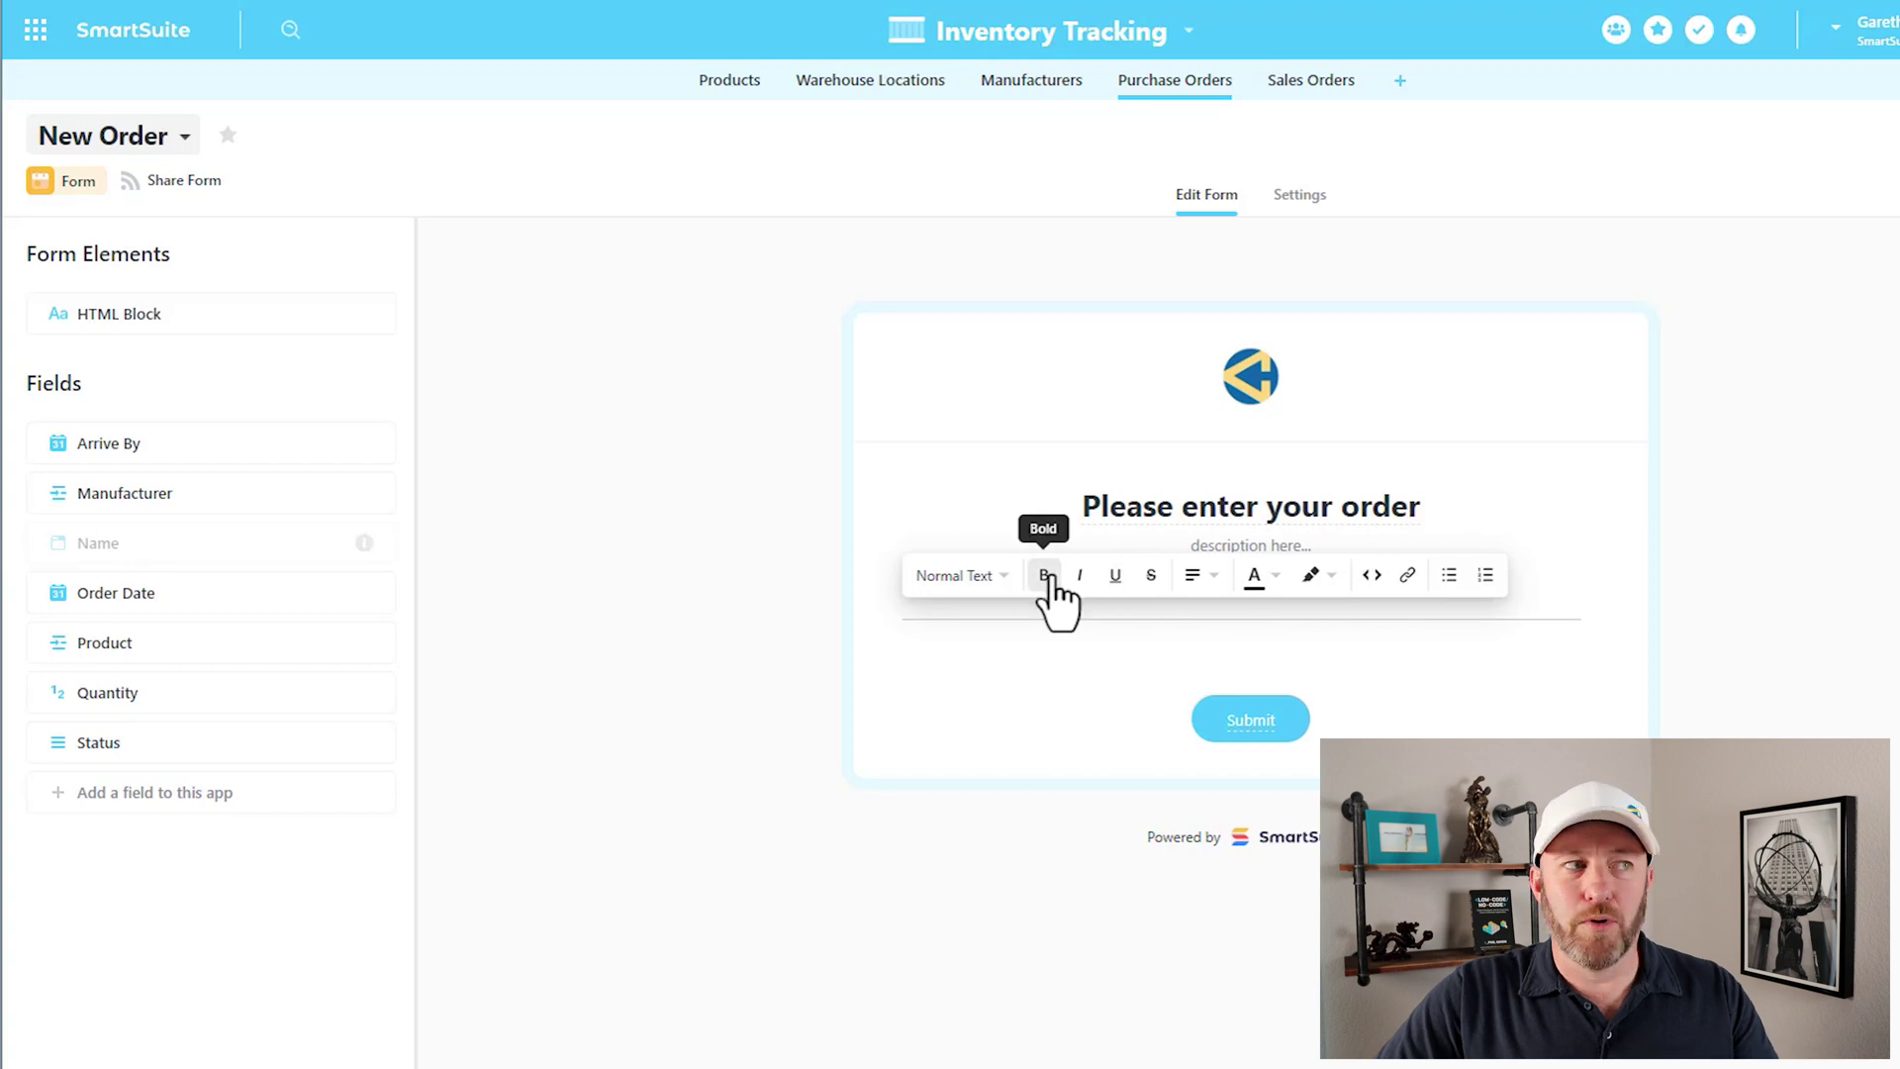
pyautogui.click(998, 576)
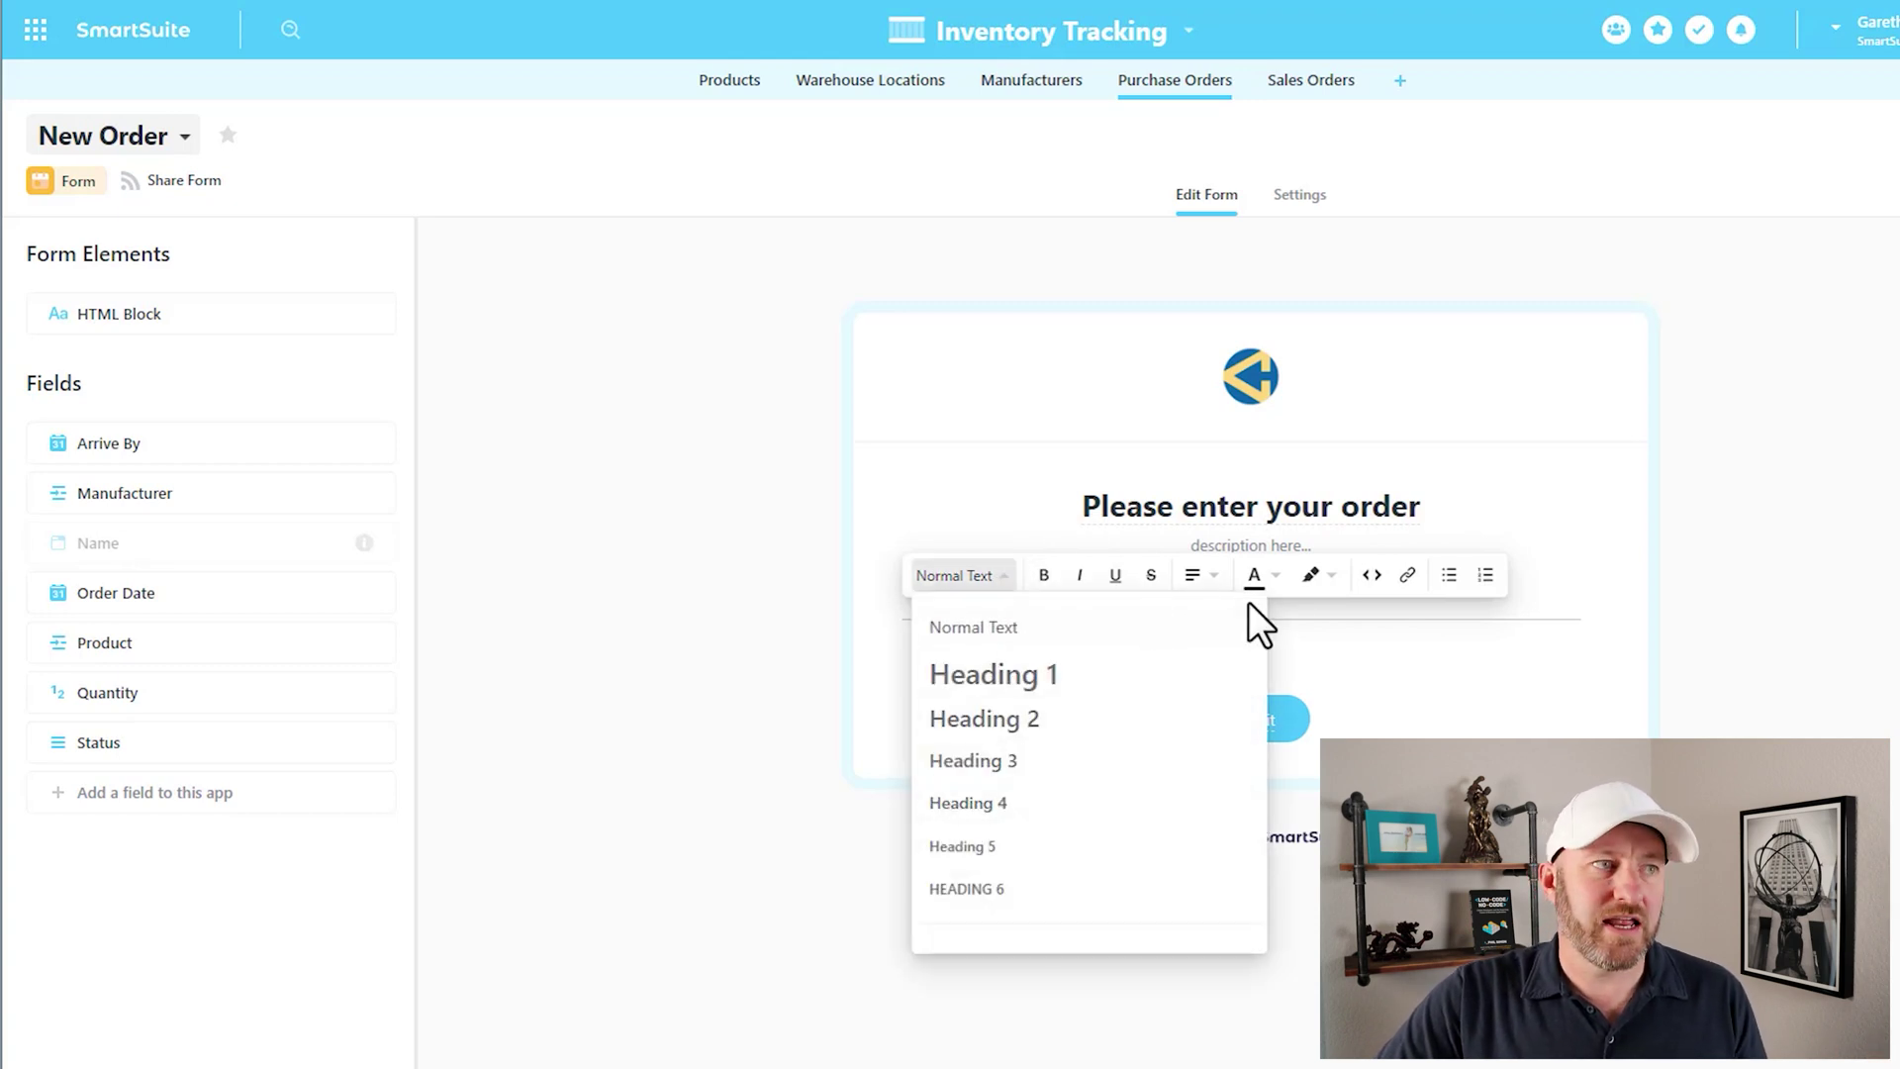
pyautogui.click(1387, 651)
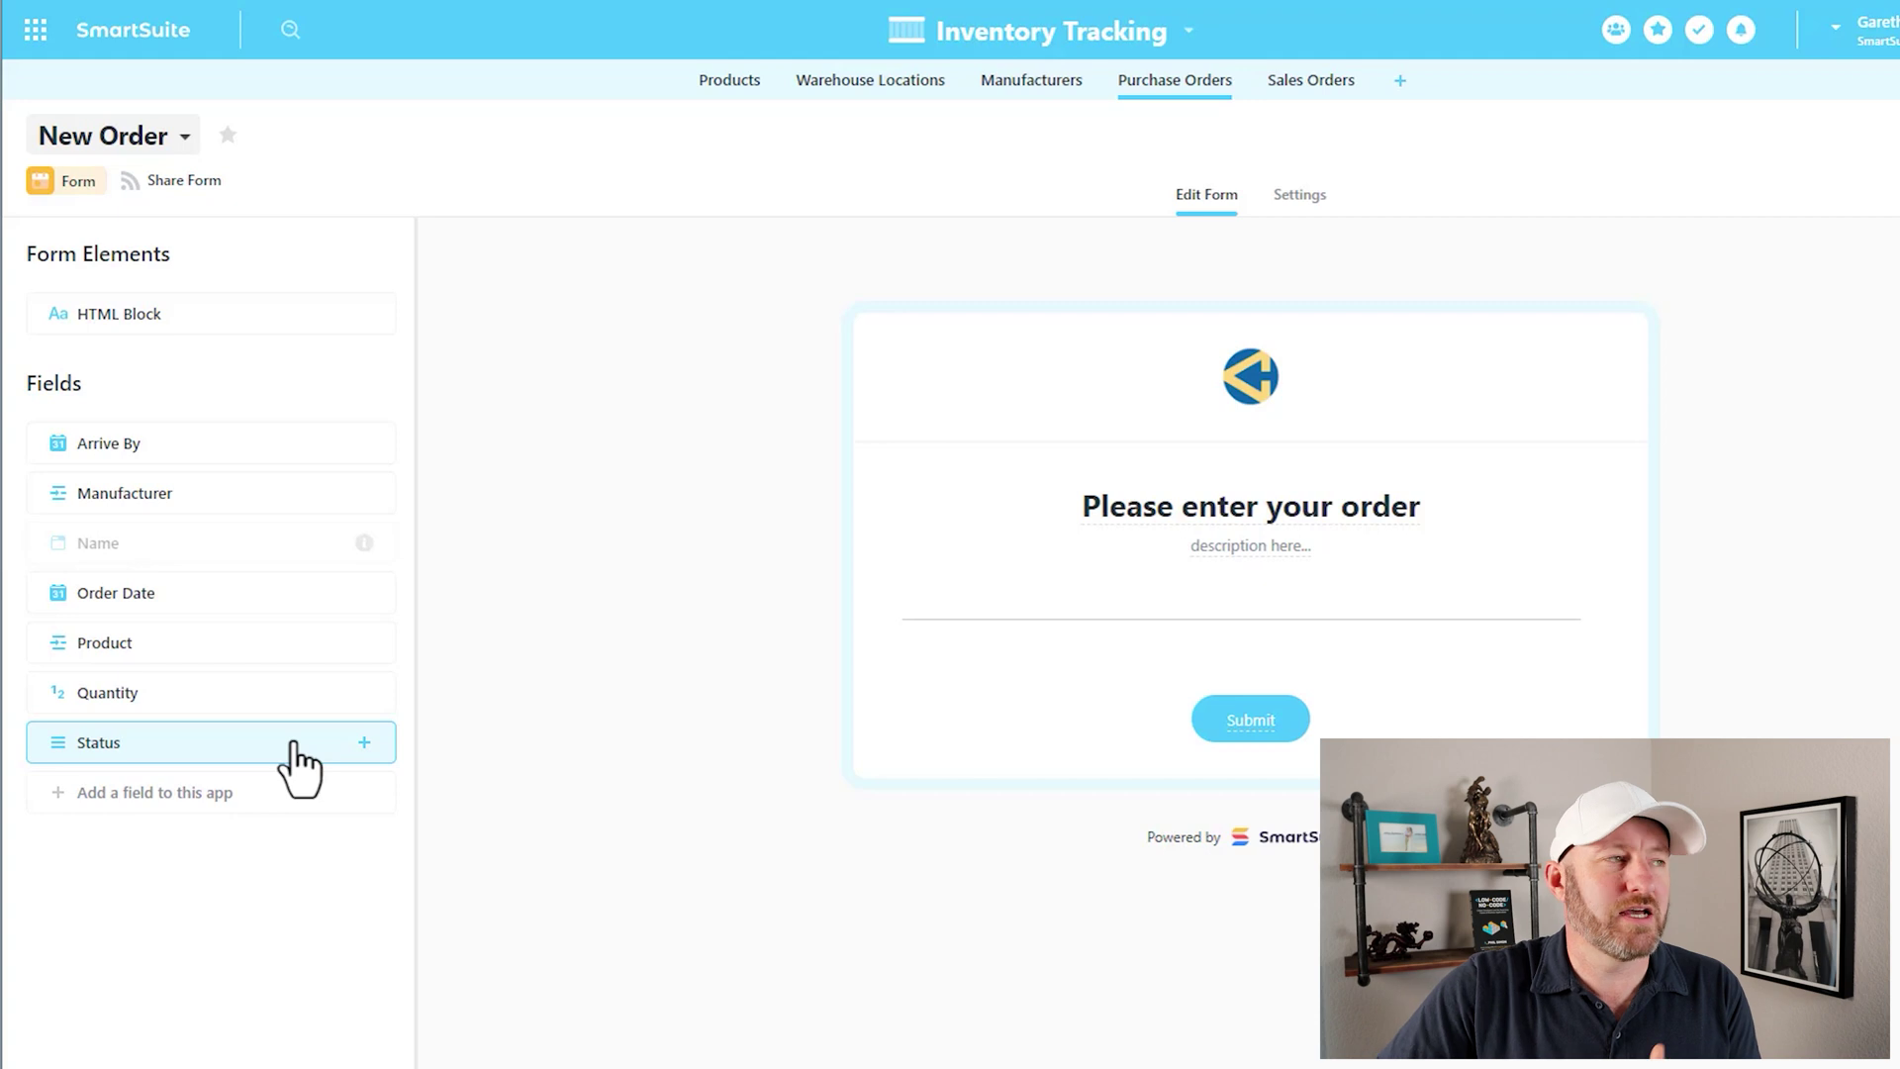
# Step: Add the Product and Quantity fields to the form below the divider line
pyautogui.click(243, 651)
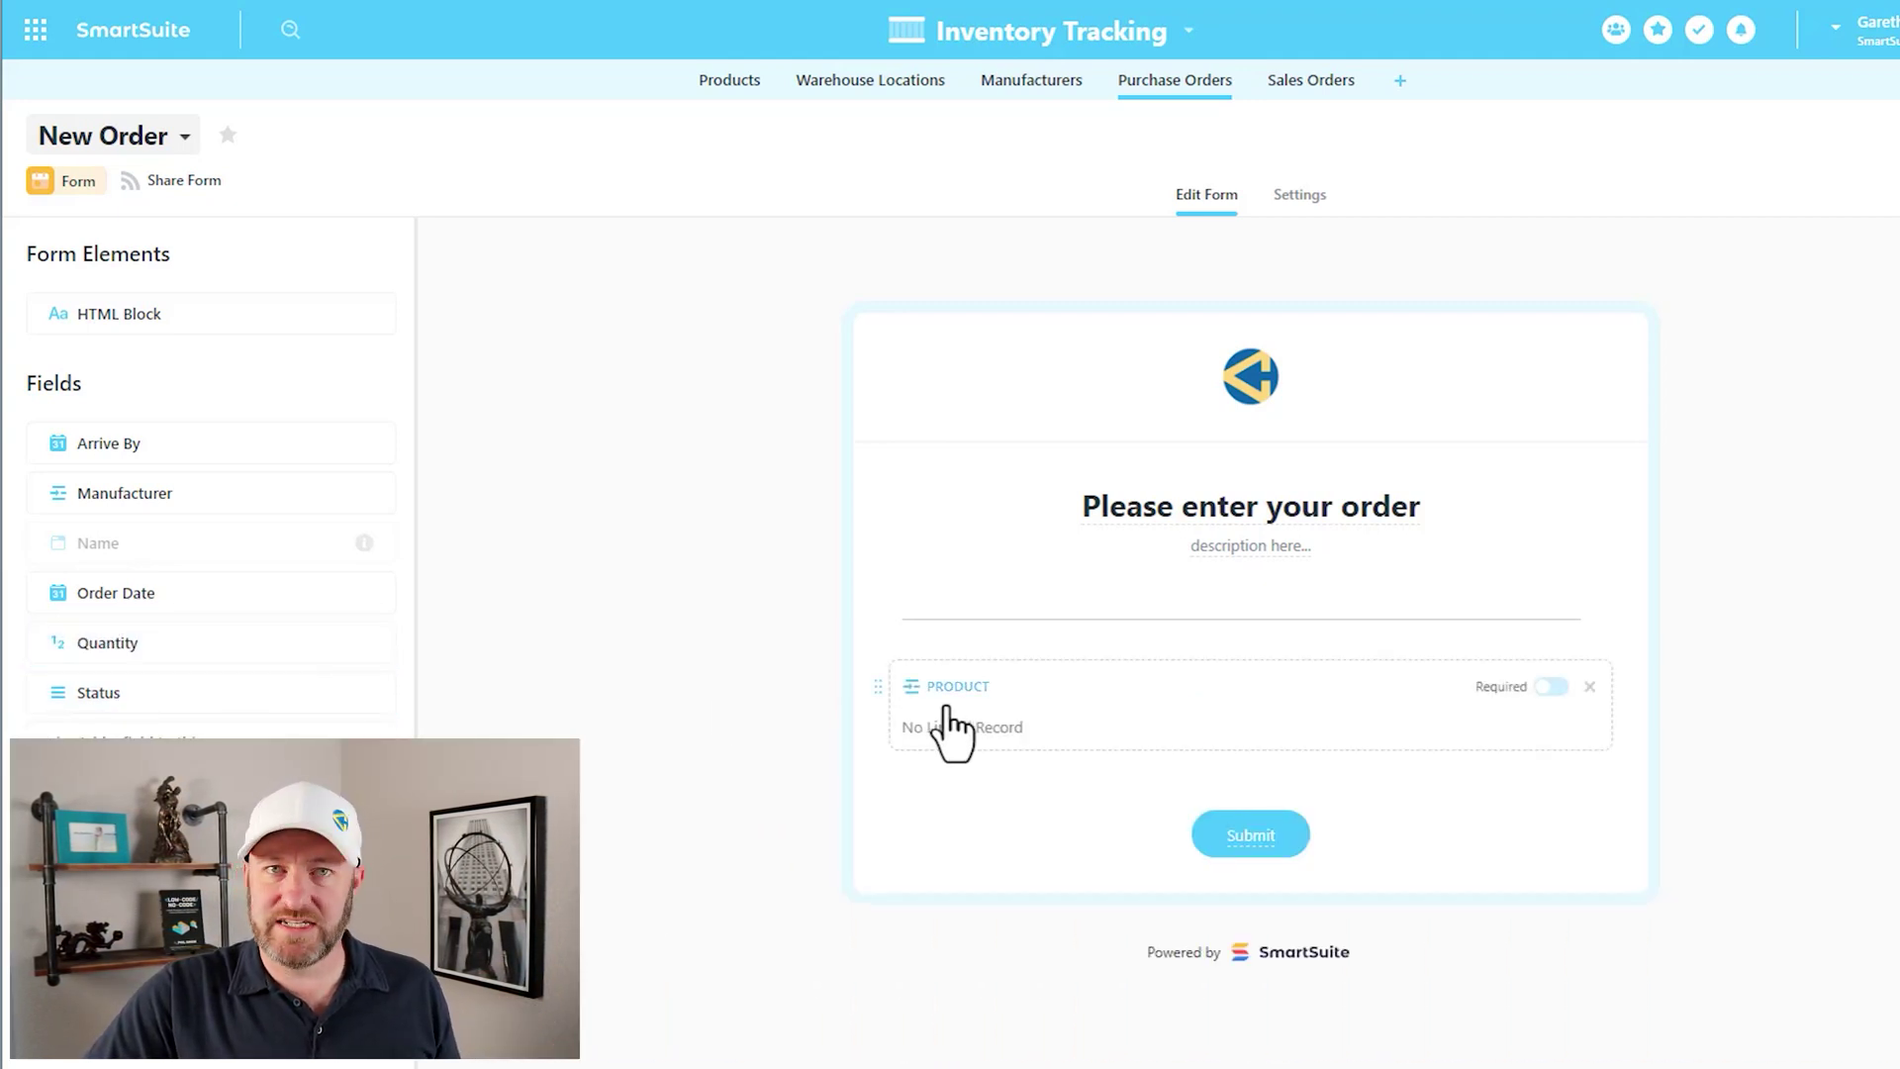
pyautogui.click(269, 655)
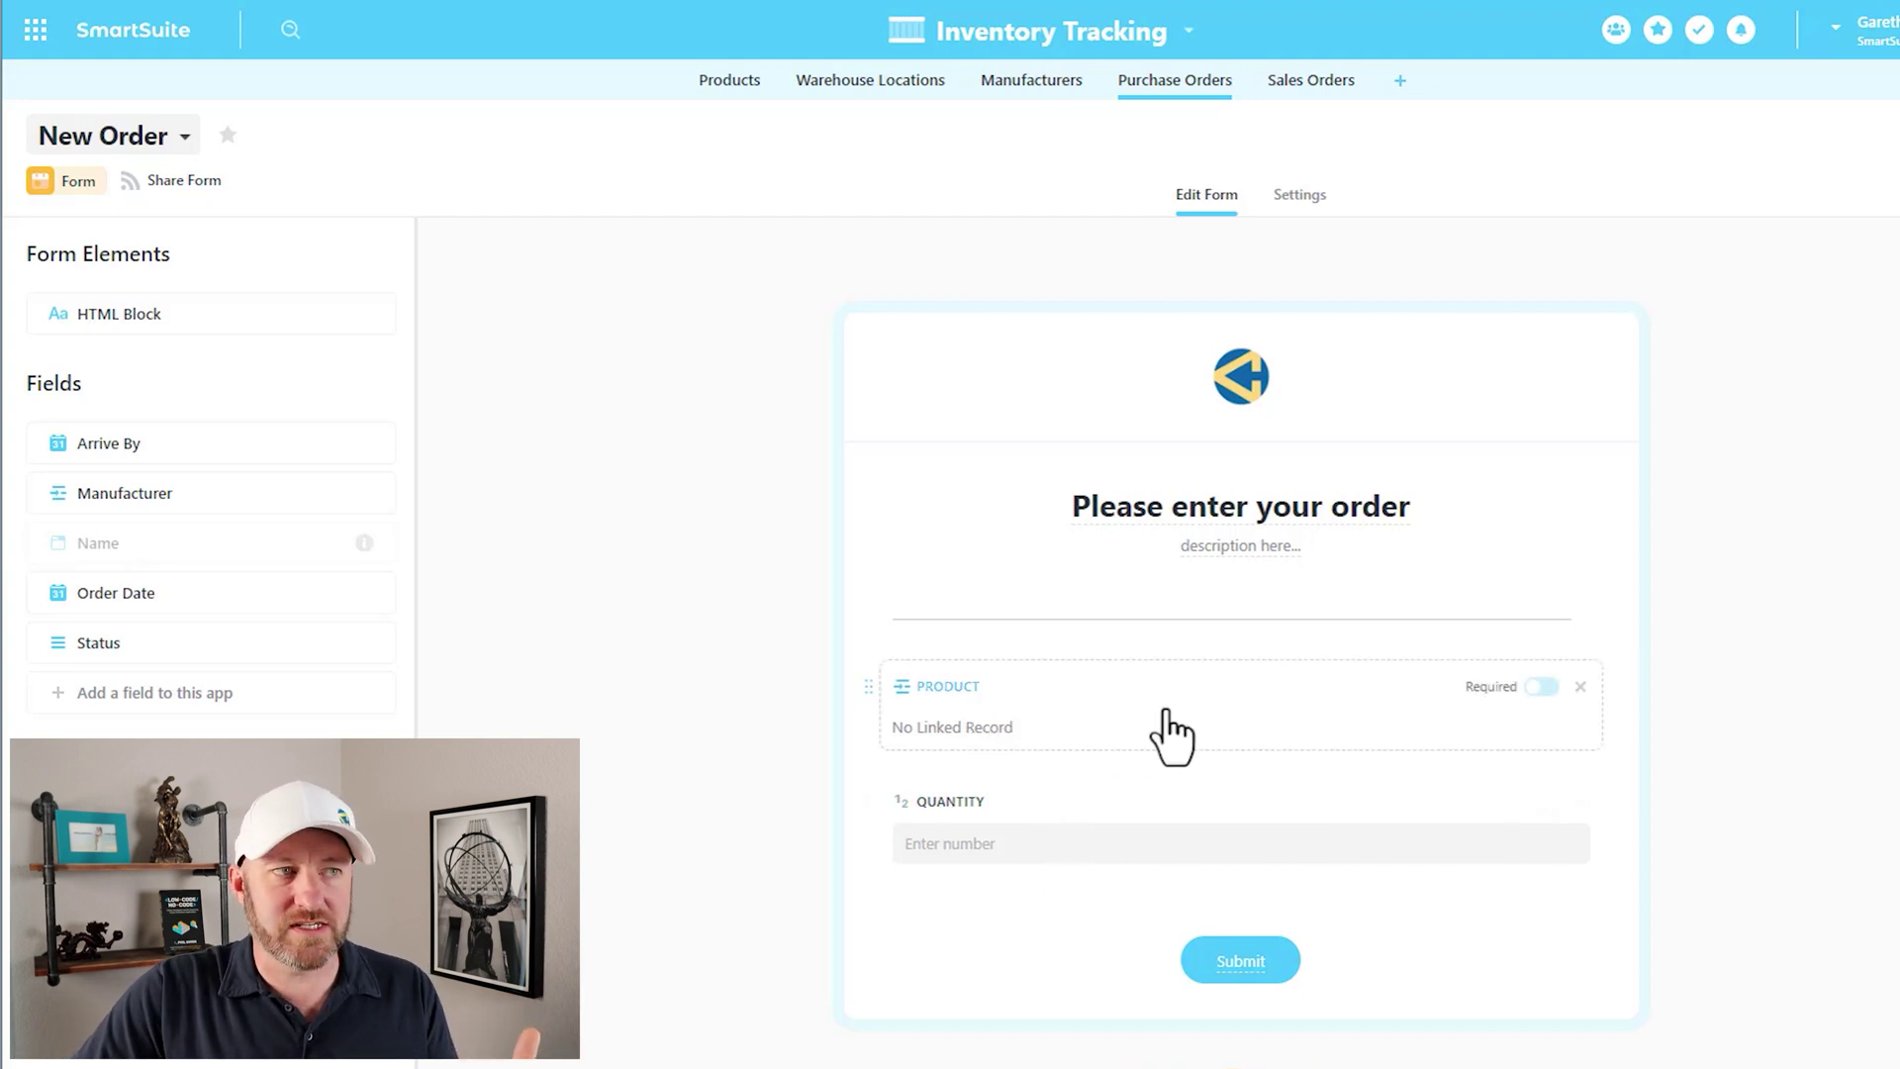
# Step: Make the Product and Quantity fields required, and move Quantity above the divider line
pyautogui.click(1541, 687)
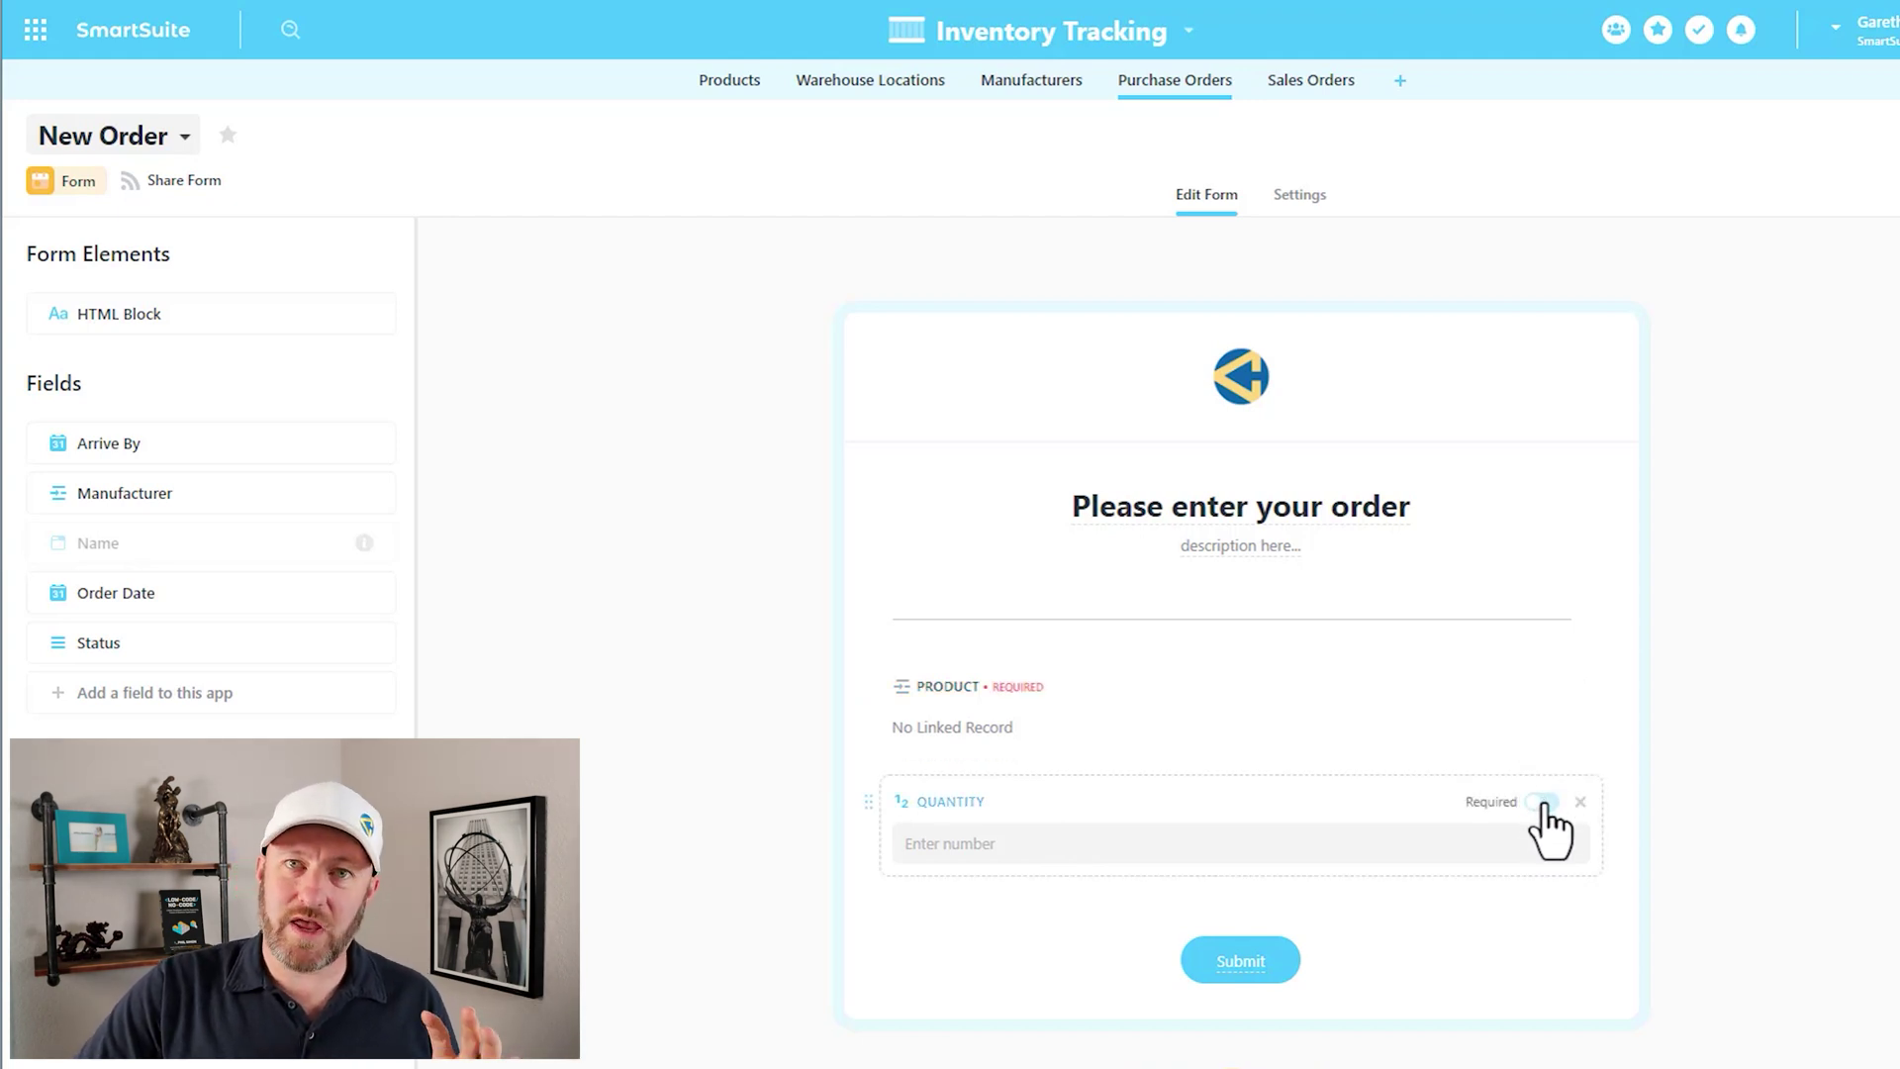
pyautogui.click(1541, 802)
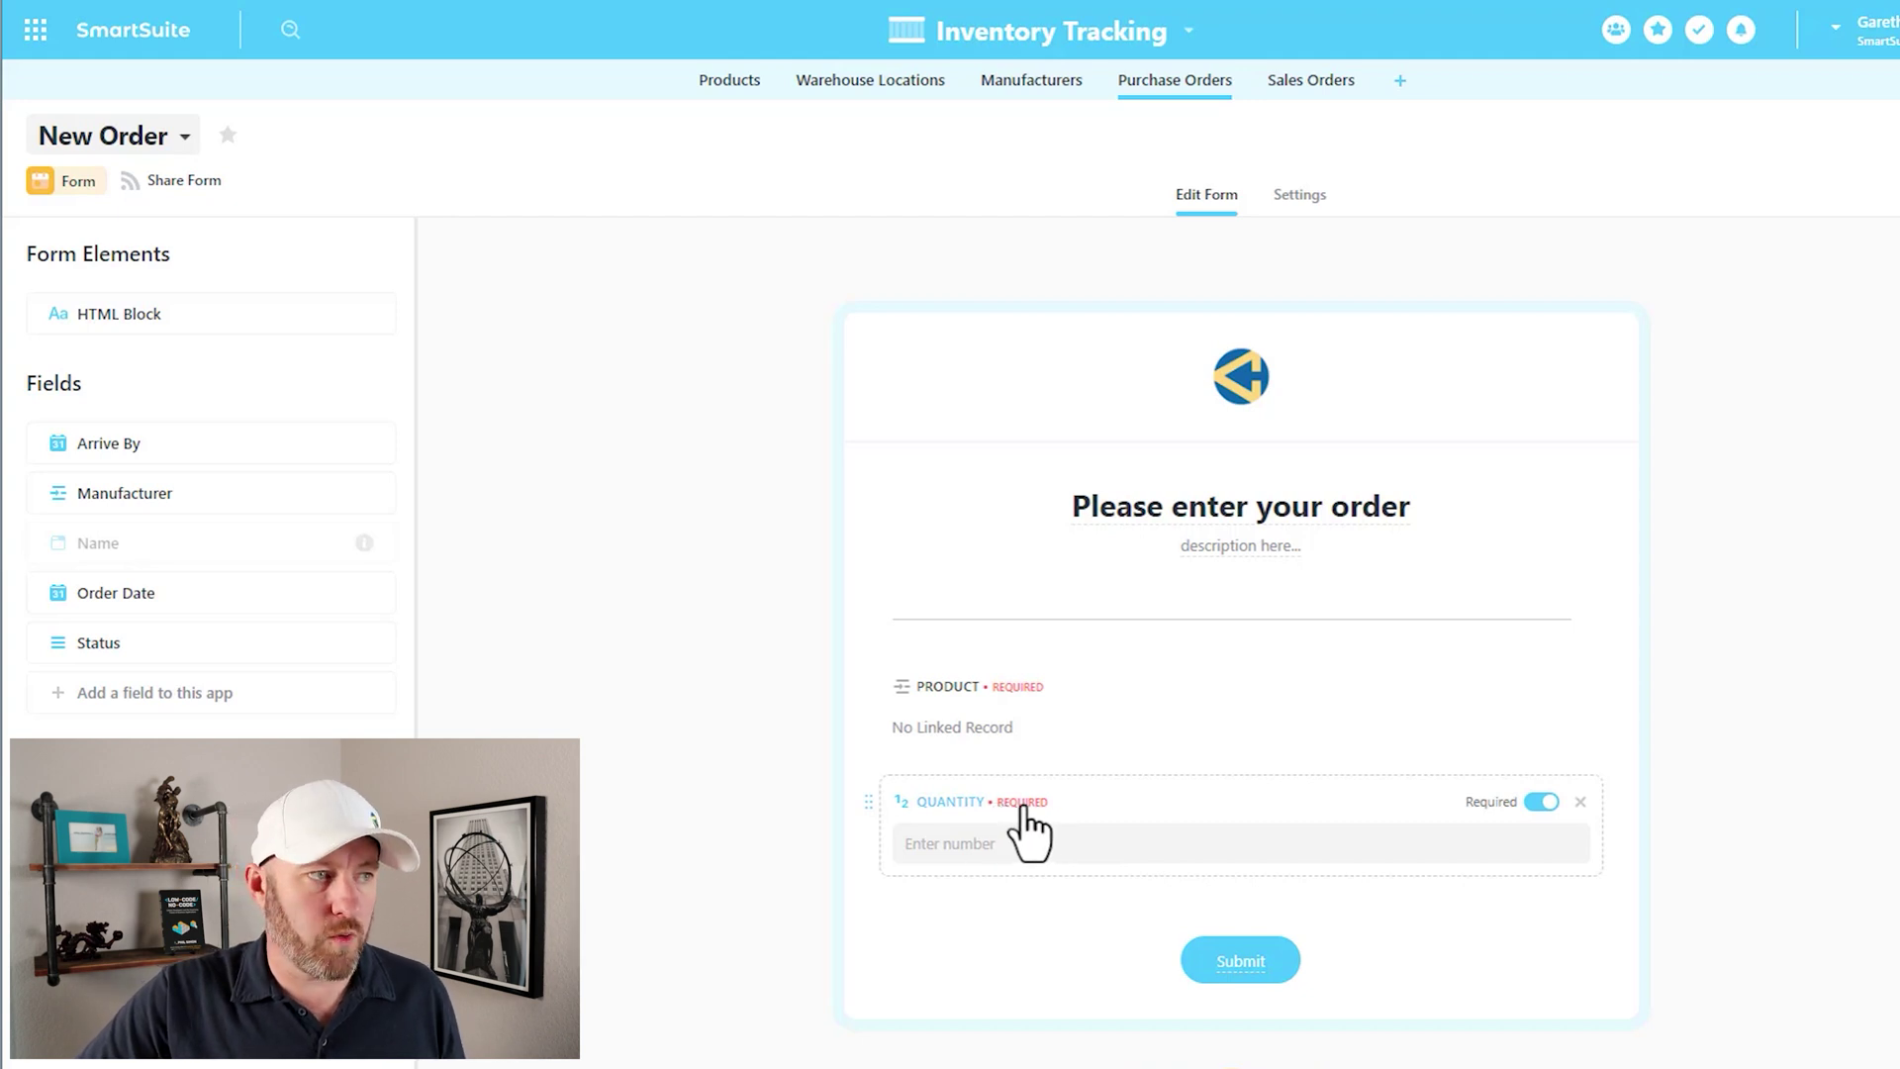
pyautogui.moveTo(870, 813); pyautogui.dragTo(870, 699)
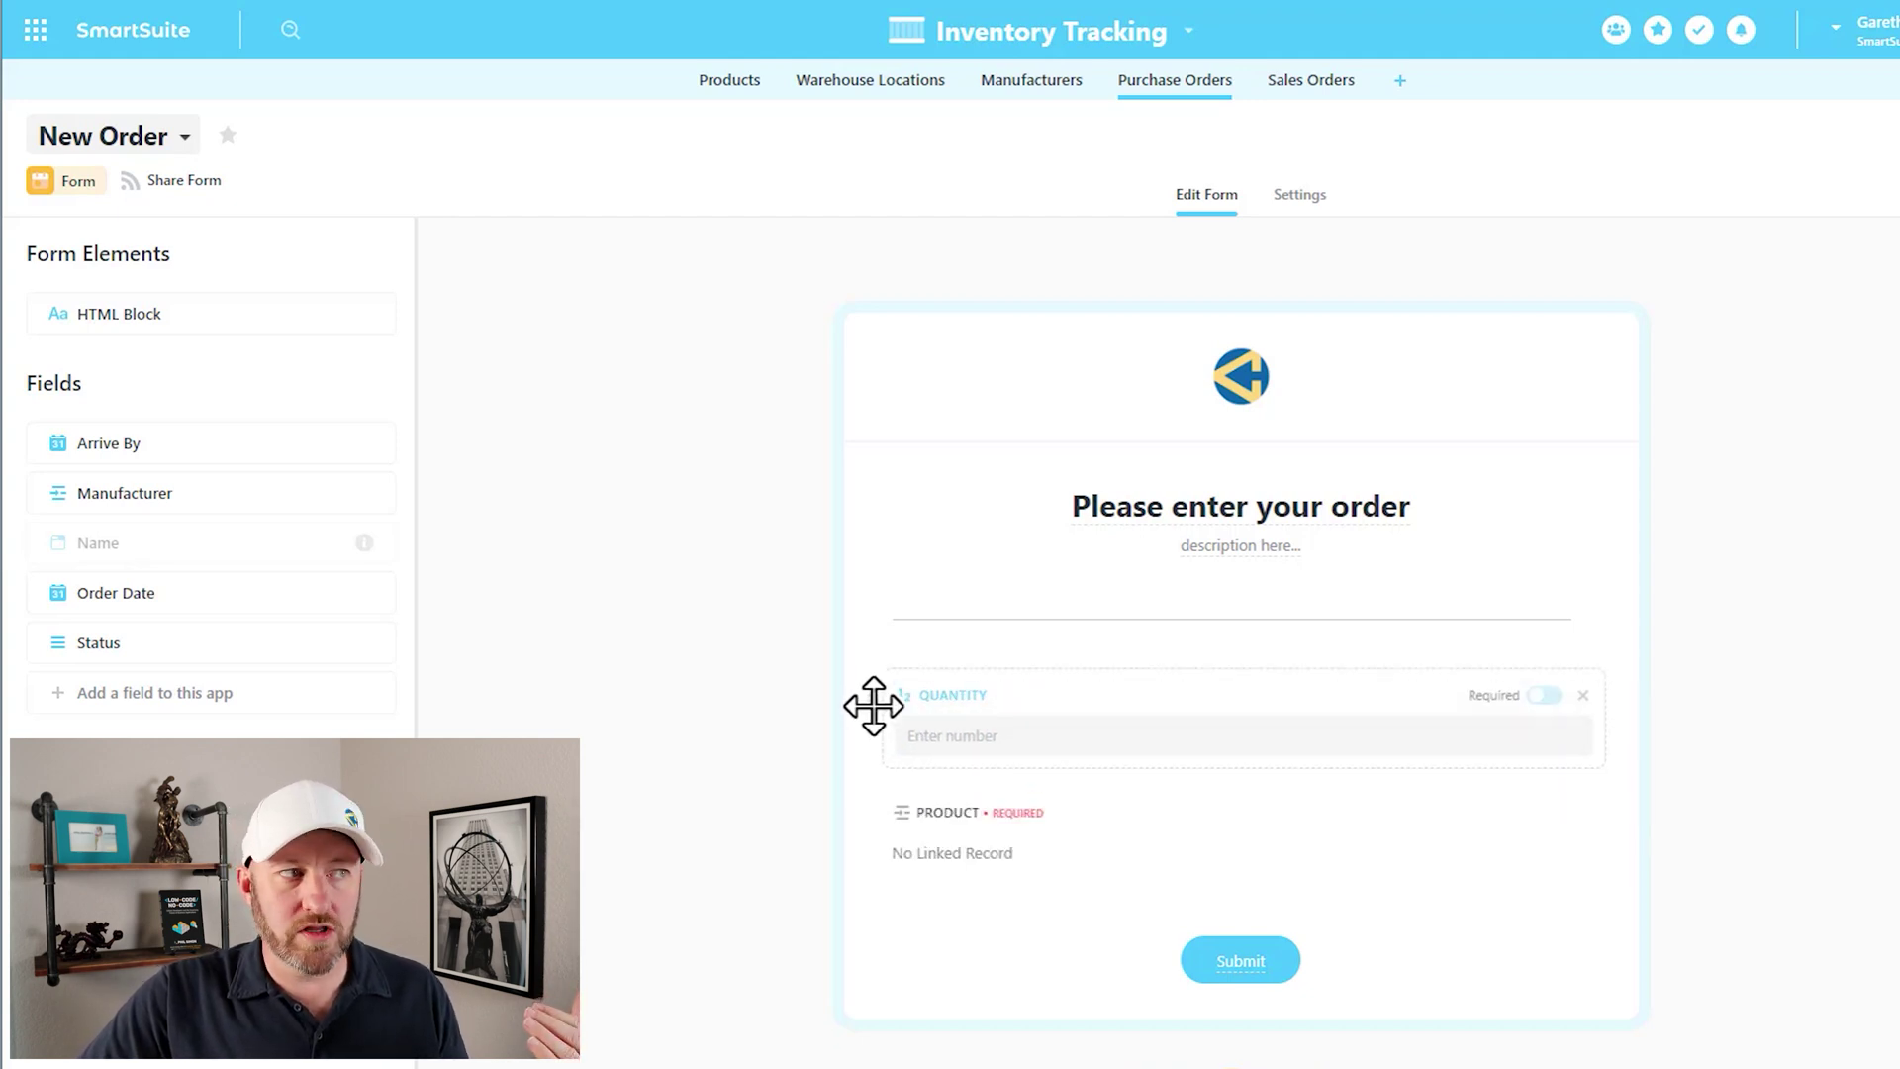
pyautogui.moveTo(873, 633); pyautogui.dragTo(870, 728)
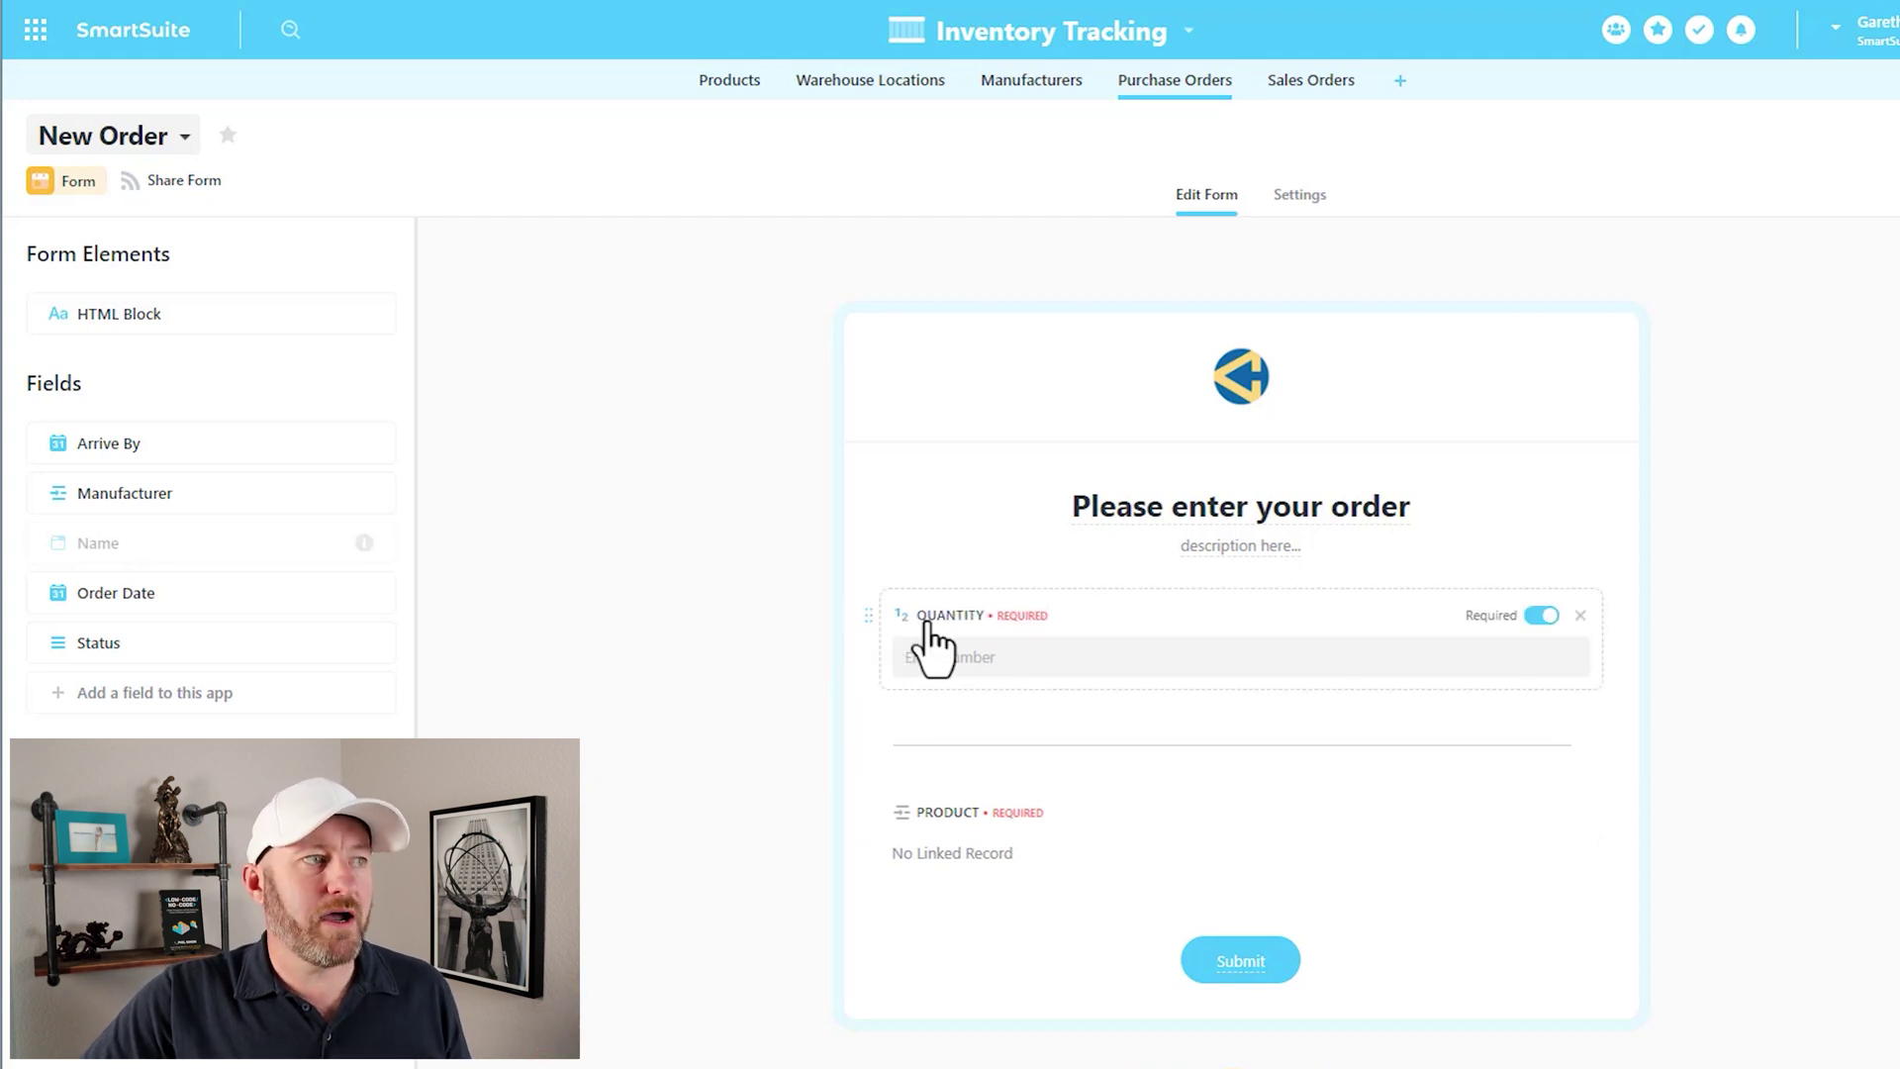
# Step: Add an HTML block above the Quantity field containing the text "Multiples are 5 are discounted"
pyautogui.click(182, 325)
pyautogui.moveTo(867, 928); pyautogui.dragTo(1026, 606)
pyautogui.click(1026, 606)
pyautogui.write('Quantities are')
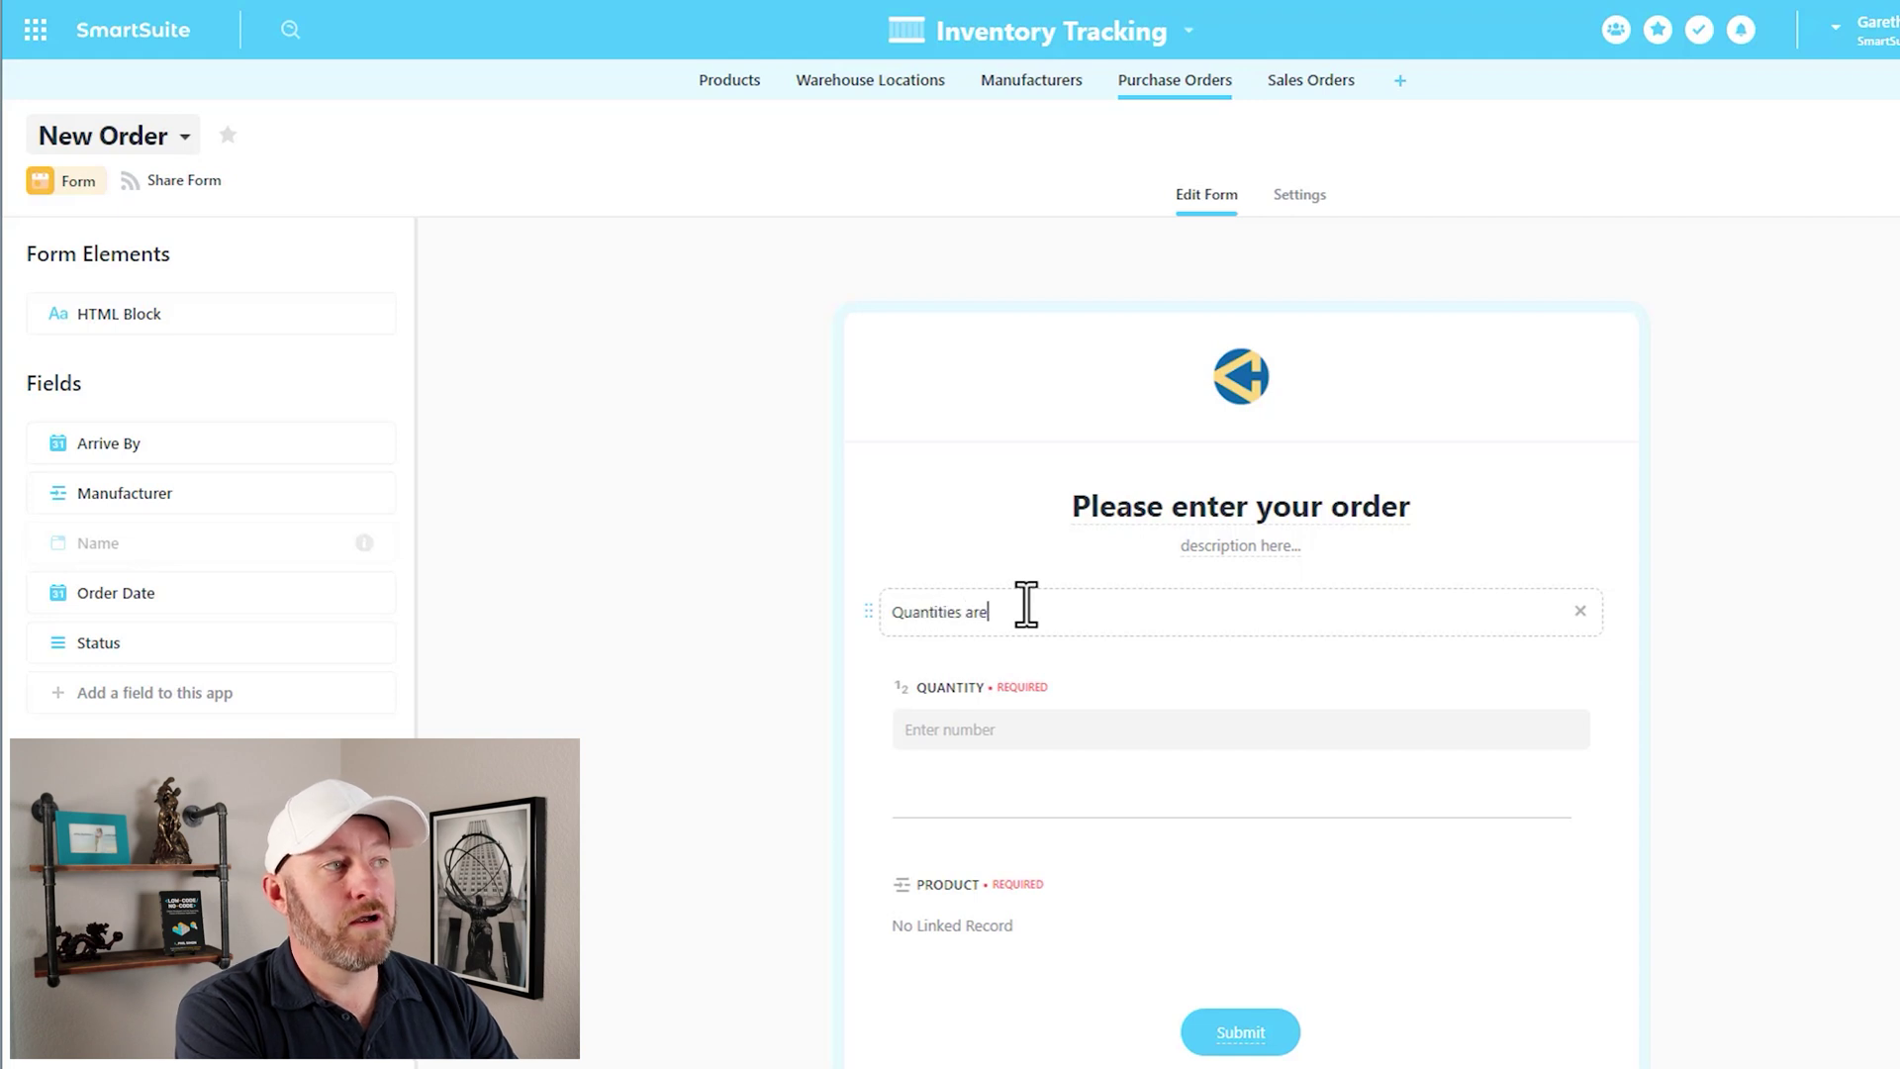
pyautogui.write(' 5 are discounted')
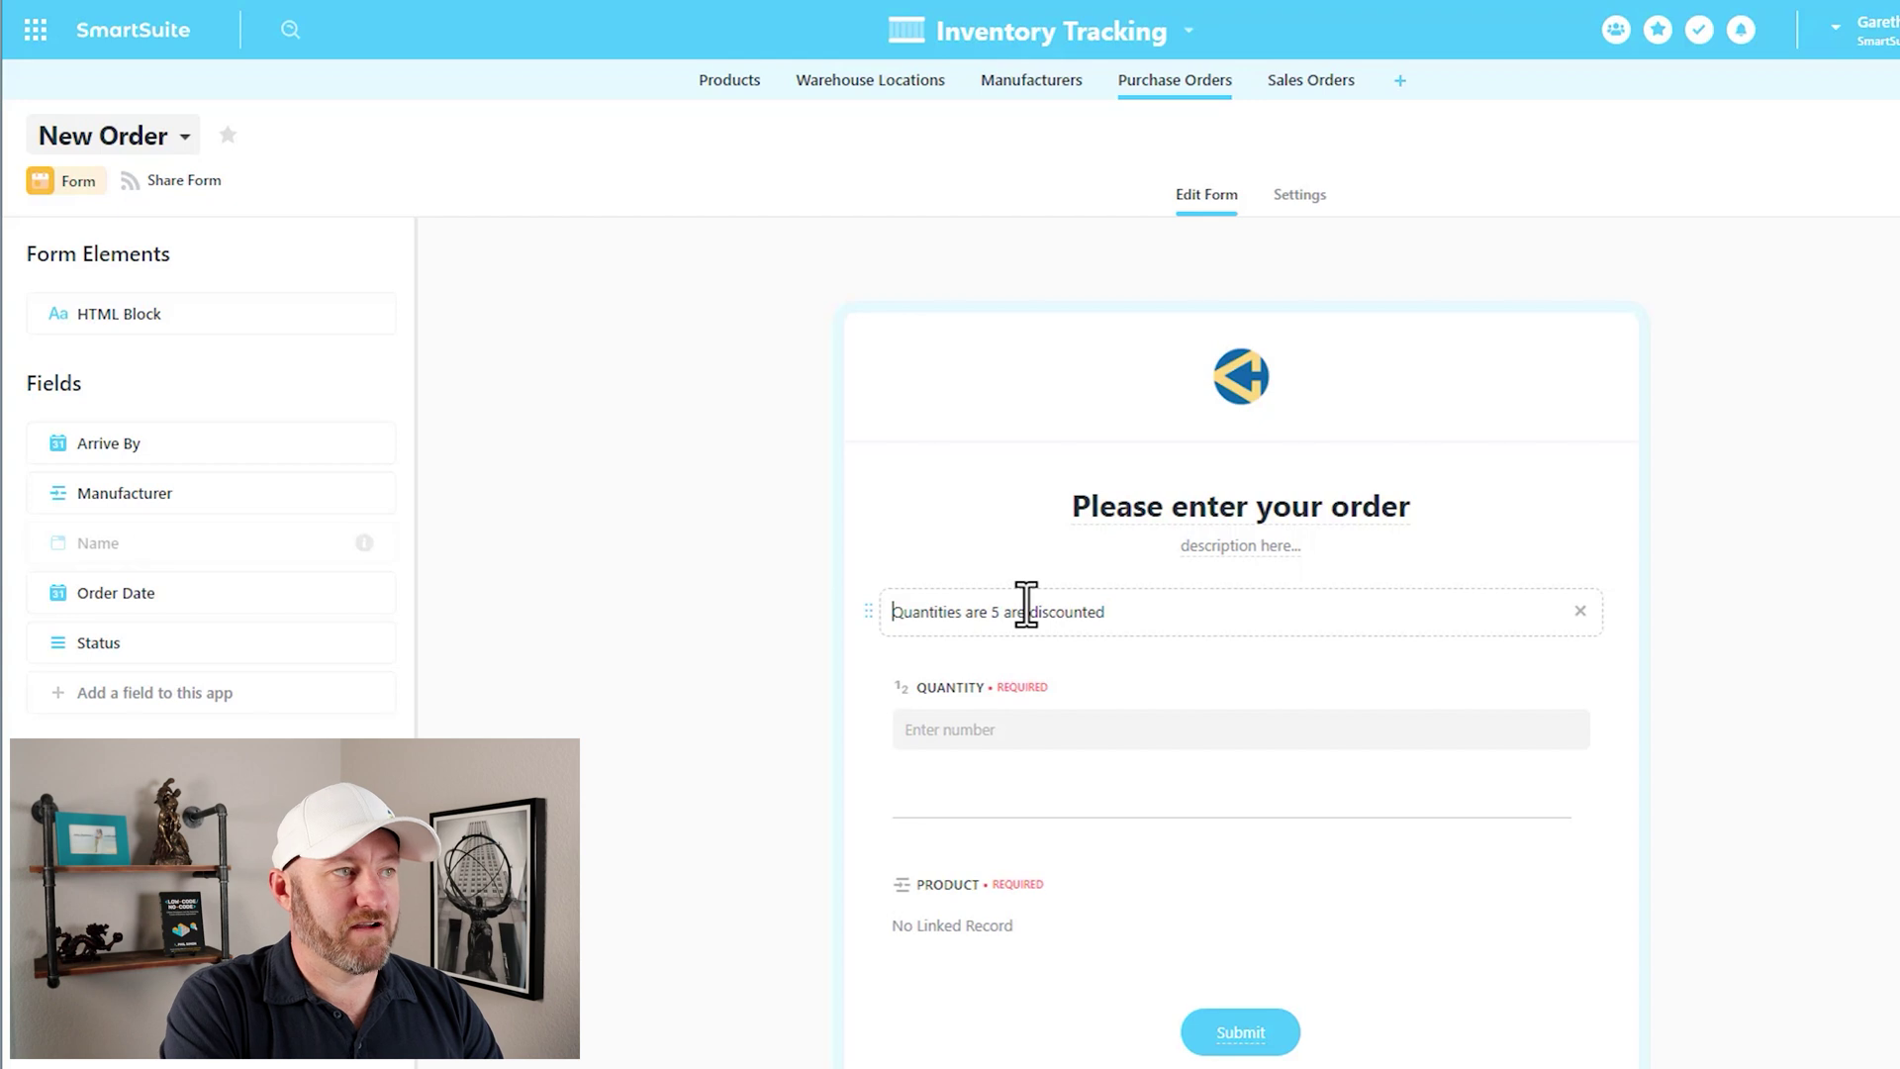
pyautogui.hotkey('ctrl', 'shift', 'Right')
pyautogui.write('Multiples')
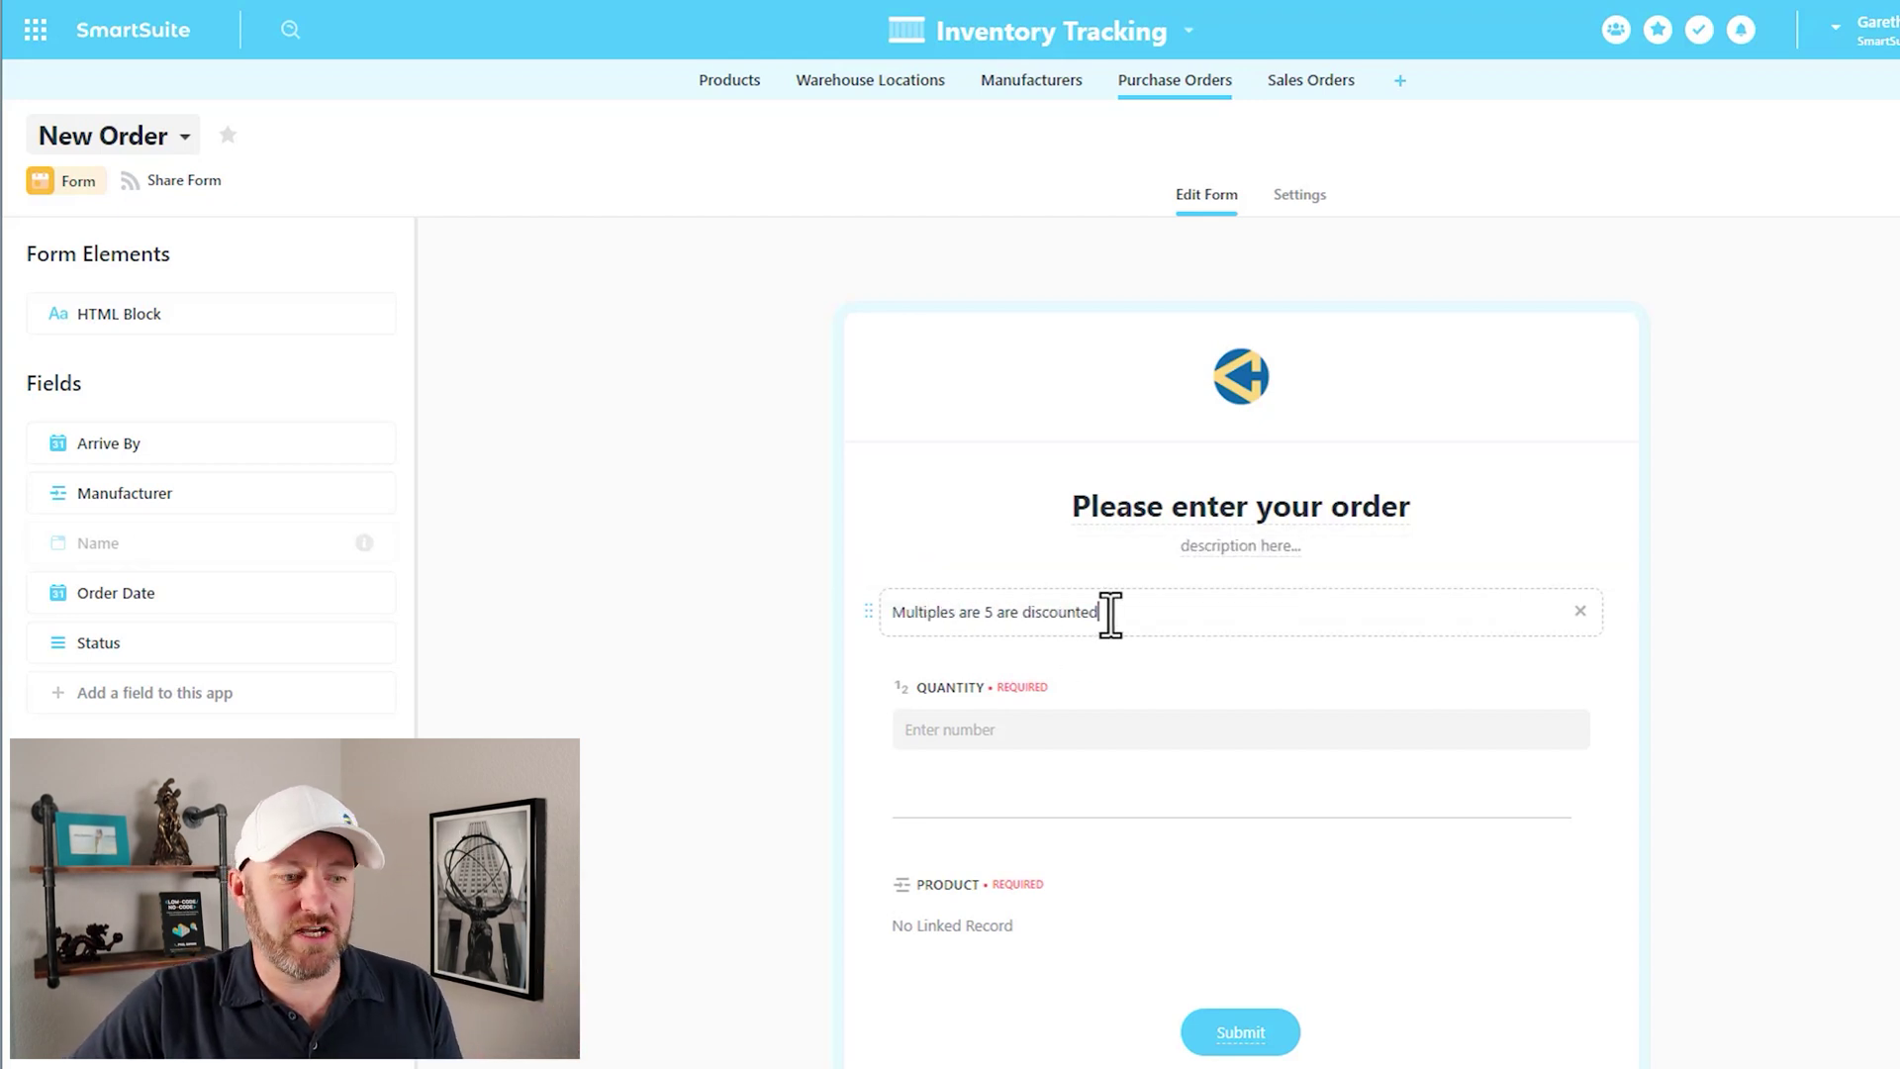
# Step: Insert a callout below the discount sentence in the HTML block and copy that sentence into it
pyautogui.press('Return')
pyautogui.press('Return')
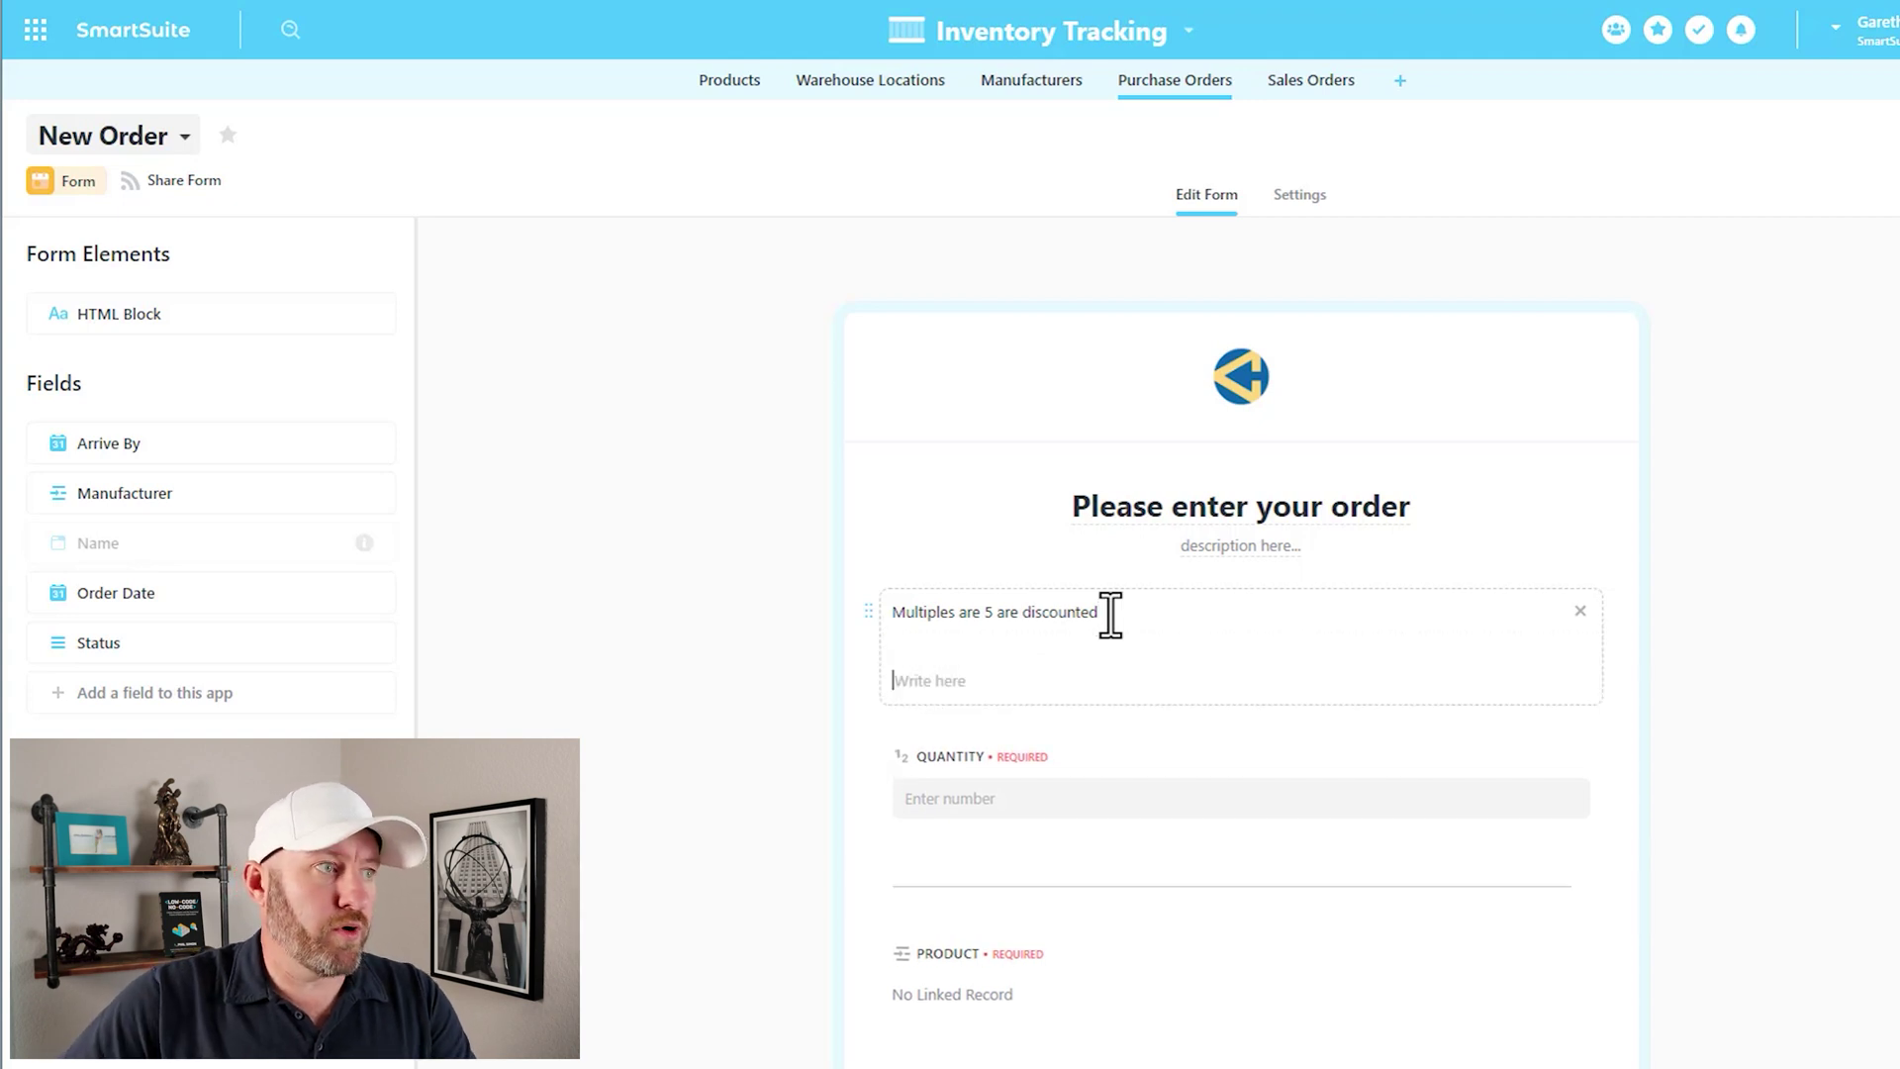
pyautogui.write('/')
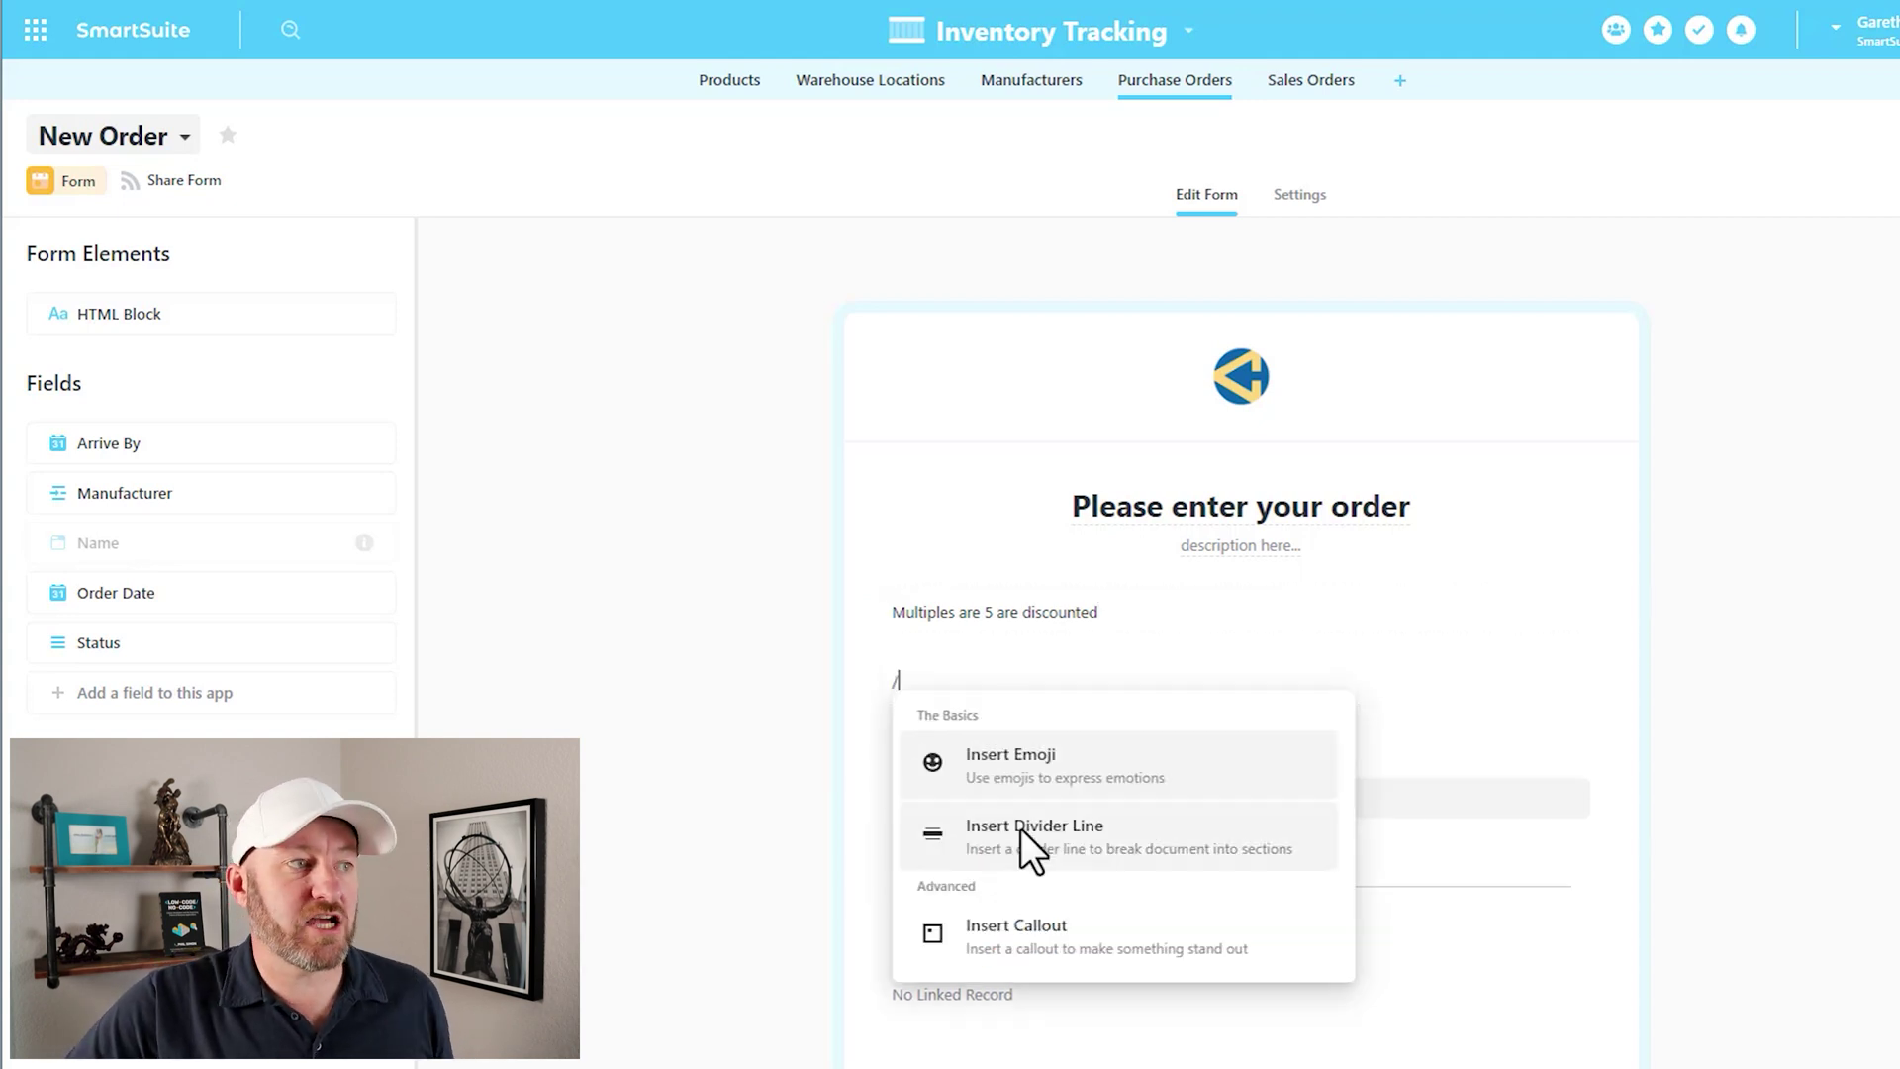
pyautogui.click(1057, 952)
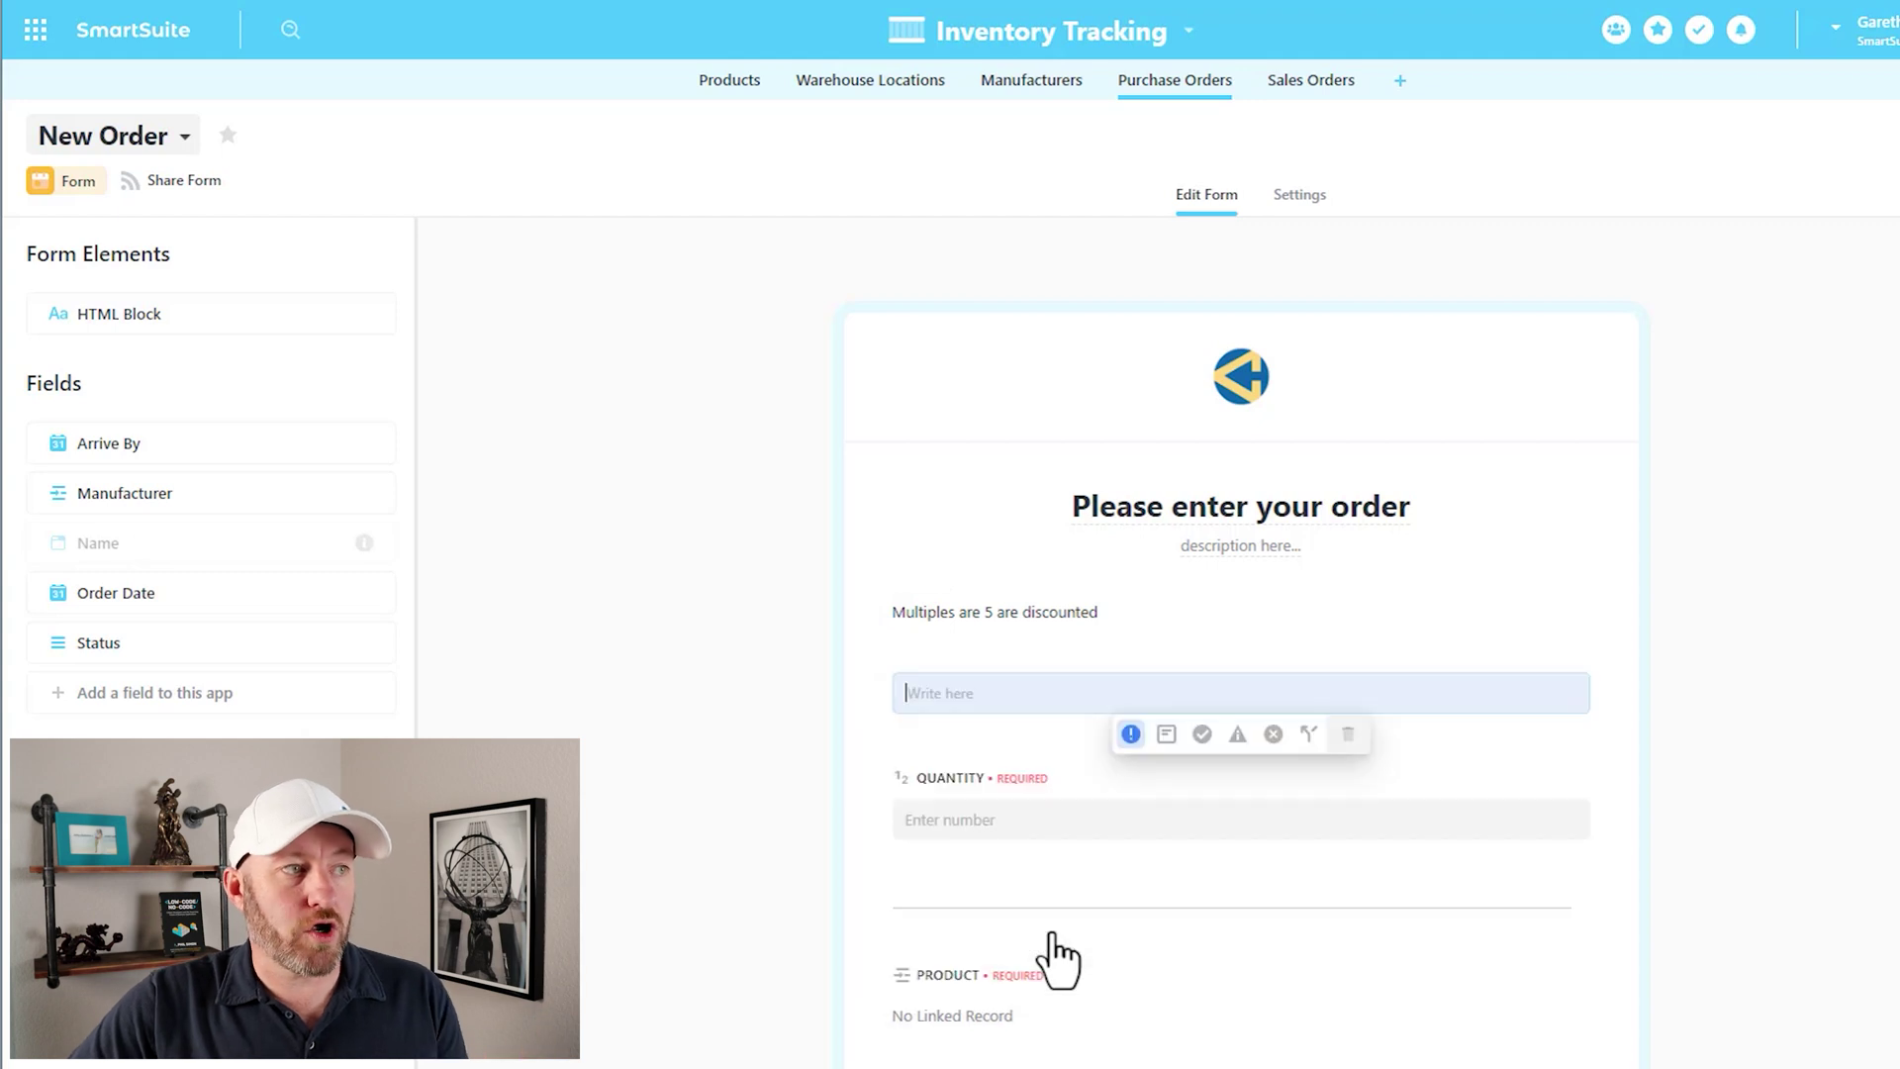
pyautogui.tripleClick(1059, 622)
pyautogui.hotkey('ctrl', 'c')
pyautogui.click(1047, 687)
pyautogui.hotkey('ctrl', 'v')
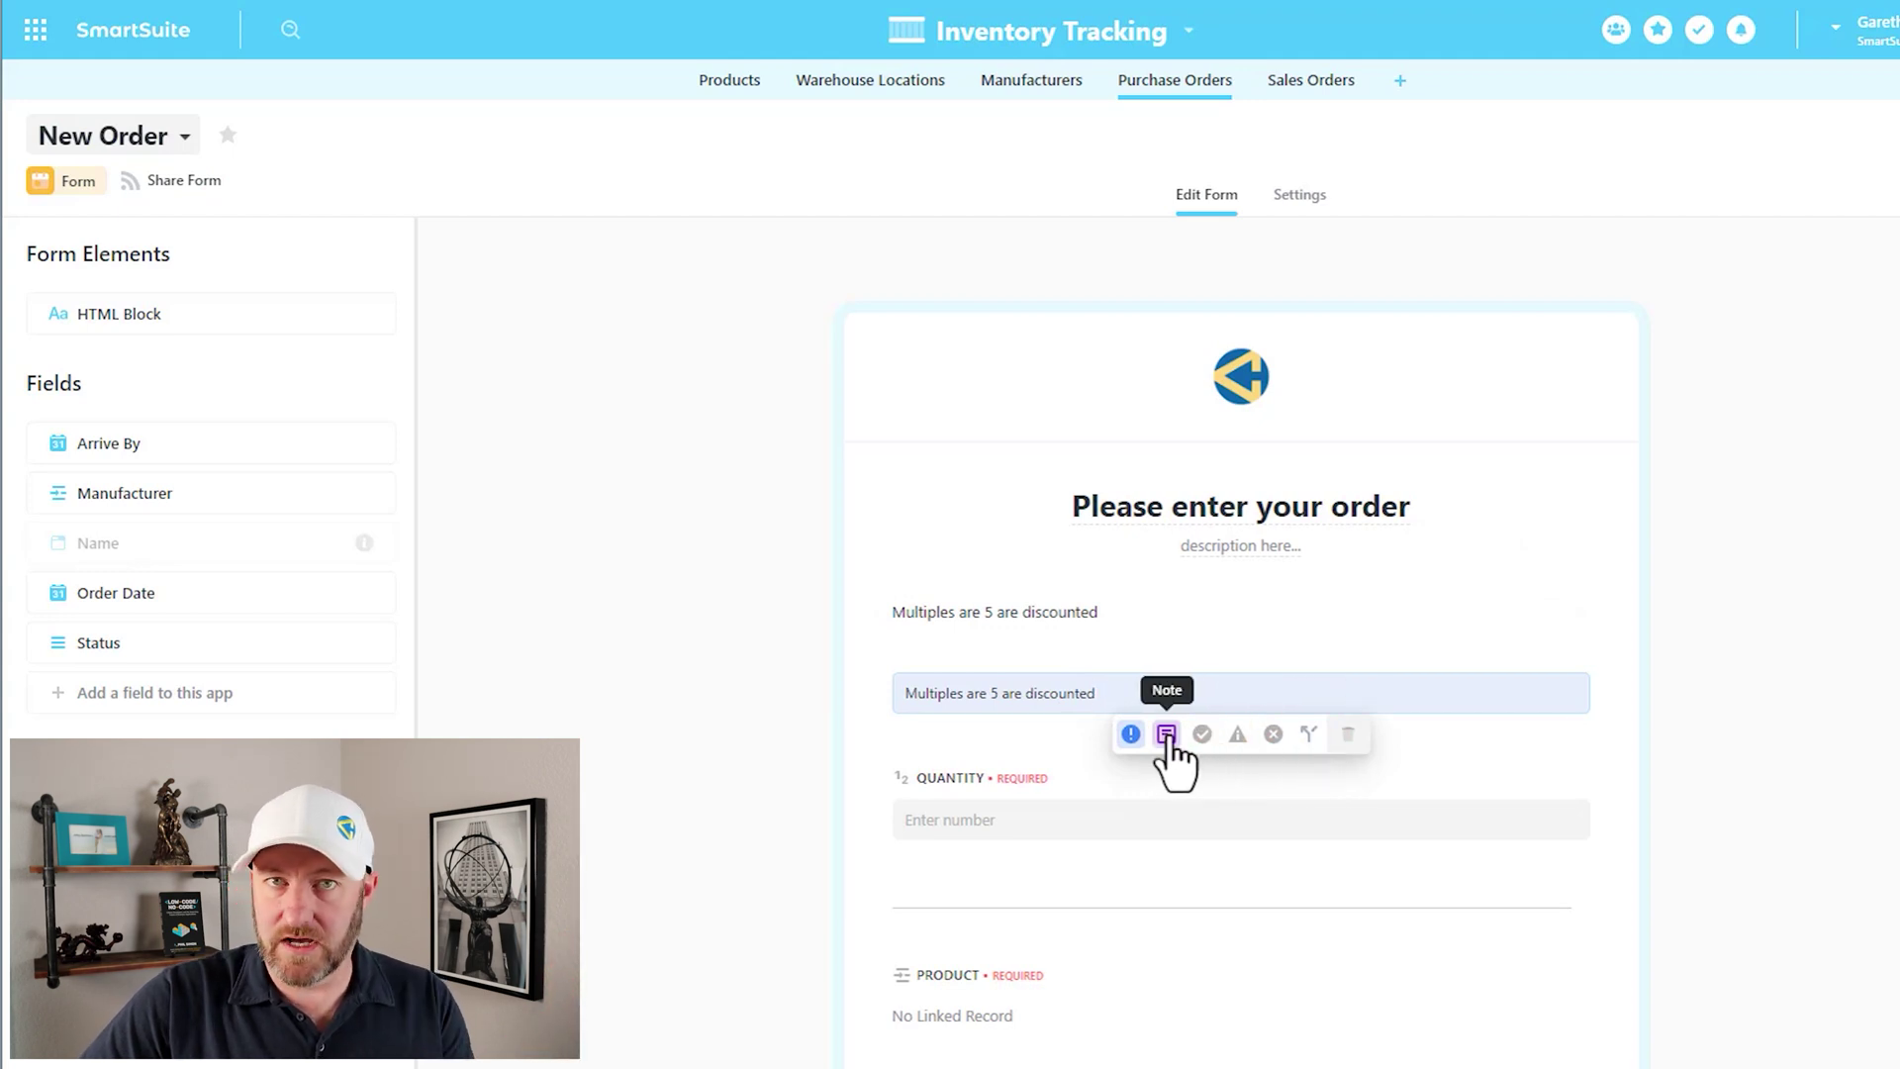
# Step: Try out the other callout styles, including Error and Note, and return the callout to the Info style
pyautogui.click(1203, 733)
pyautogui.click(1237, 740)
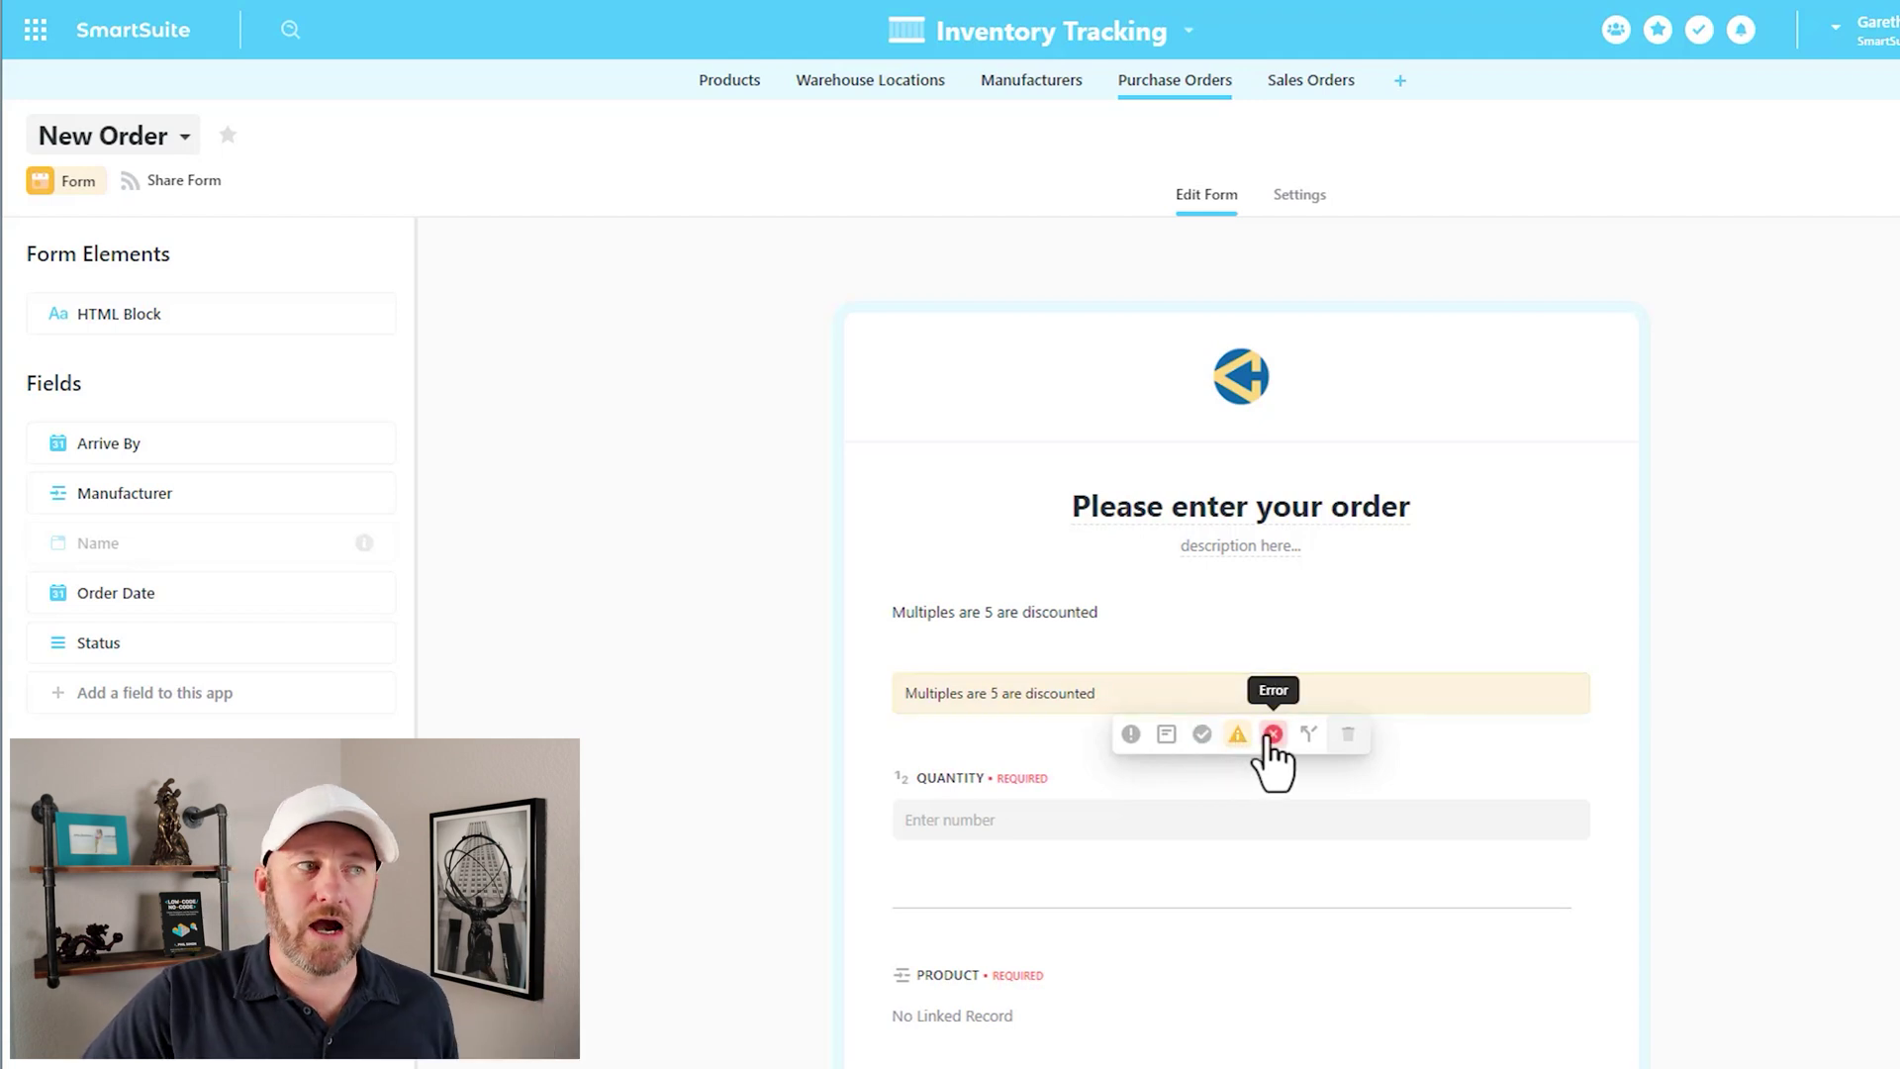
pyautogui.click(1273, 741)
pyautogui.click(1308, 737)
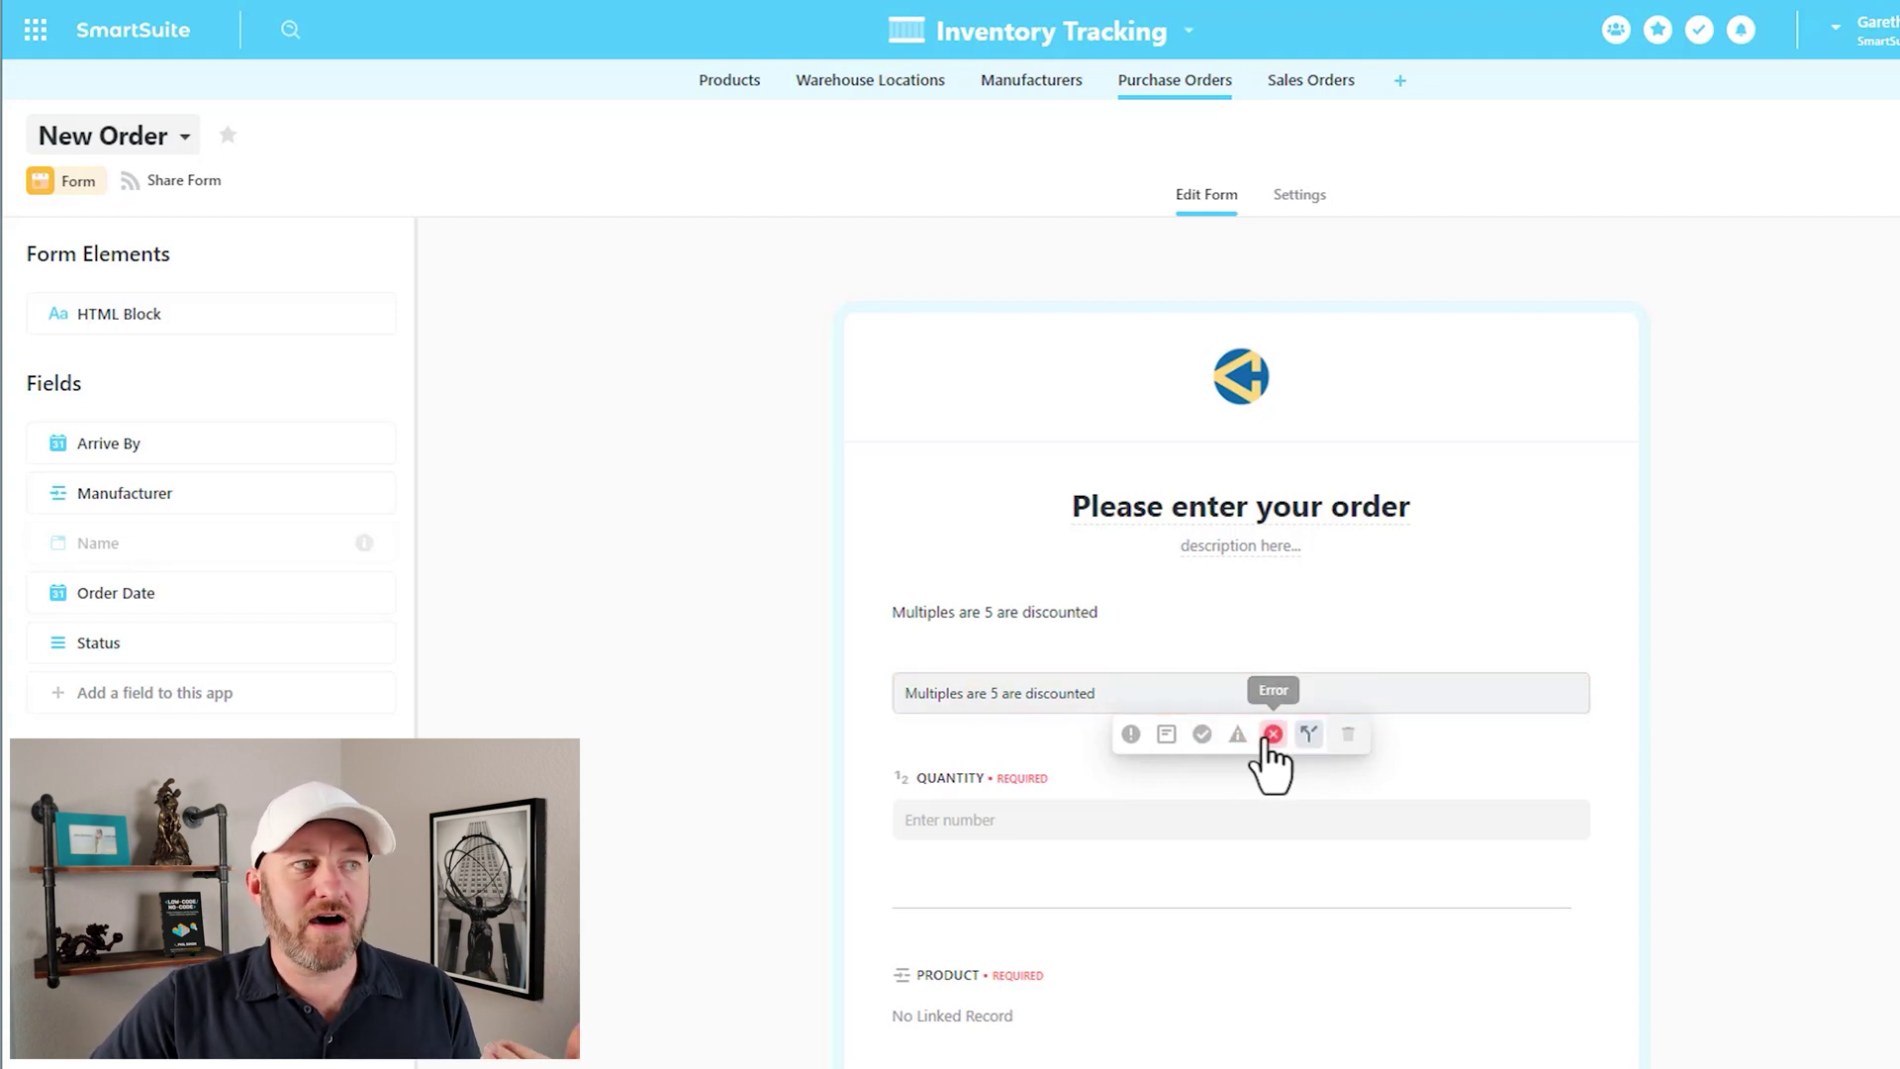
pyautogui.click(1165, 735)
pyautogui.click(1130, 735)
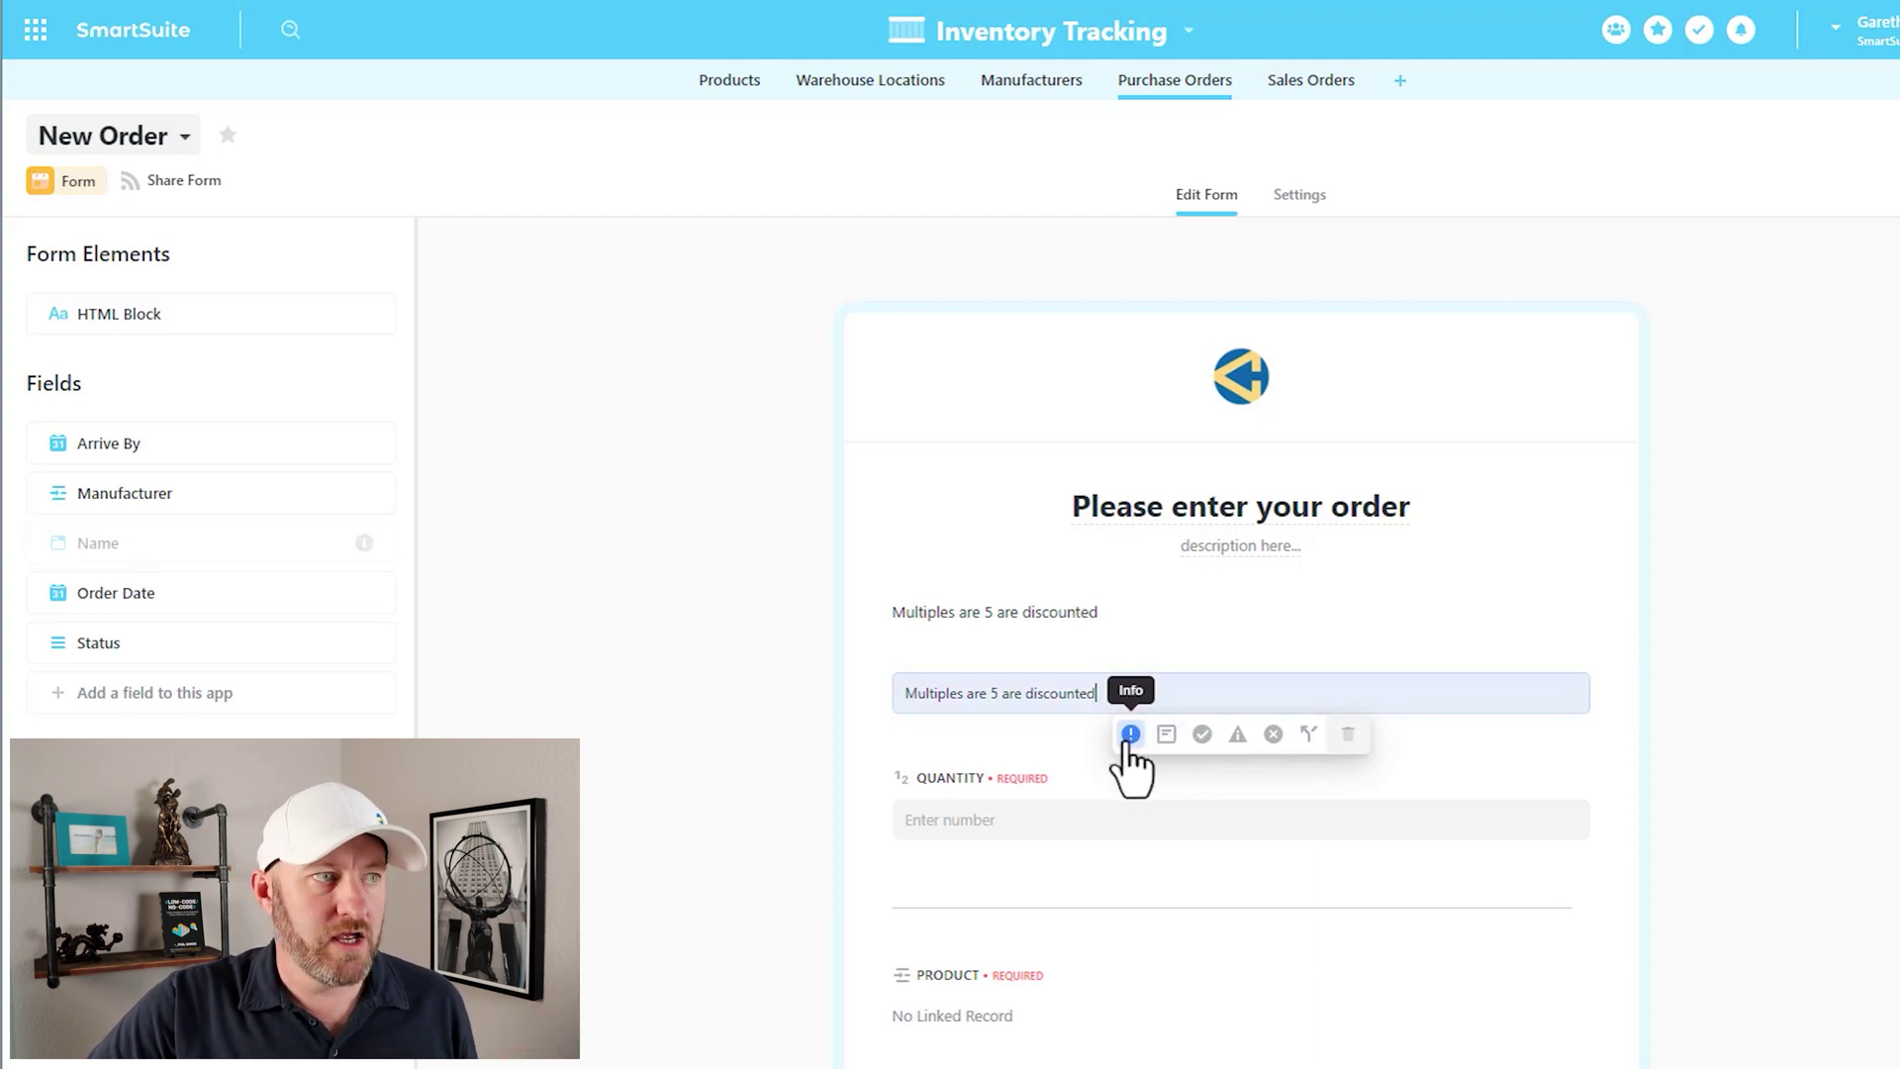
# Step: Delete the plain discount sentence above the callout, keeping only the callout in the HTML block
pyautogui.moveTo(1098, 612); pyautogui.dragTo(887, 597)
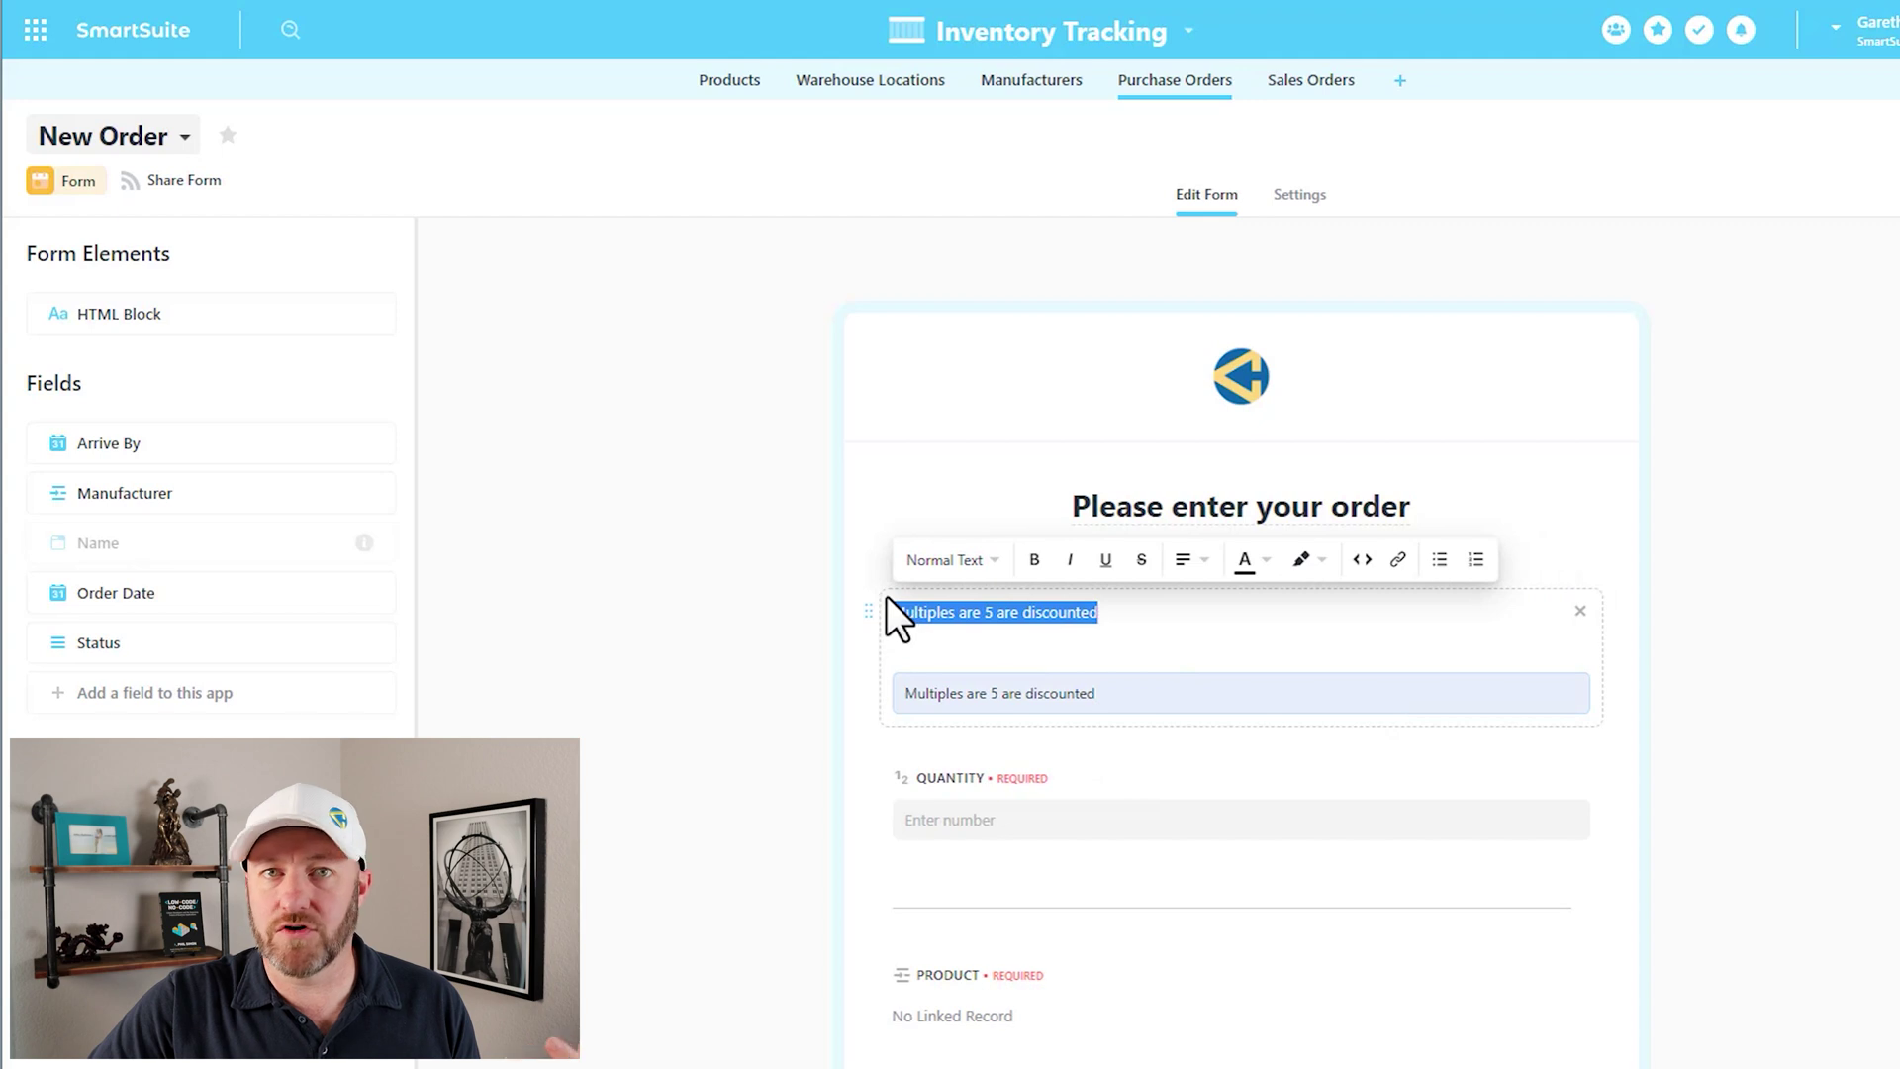
pyautogui.press('BackSpace')
pyautogui.click(1009, 625)
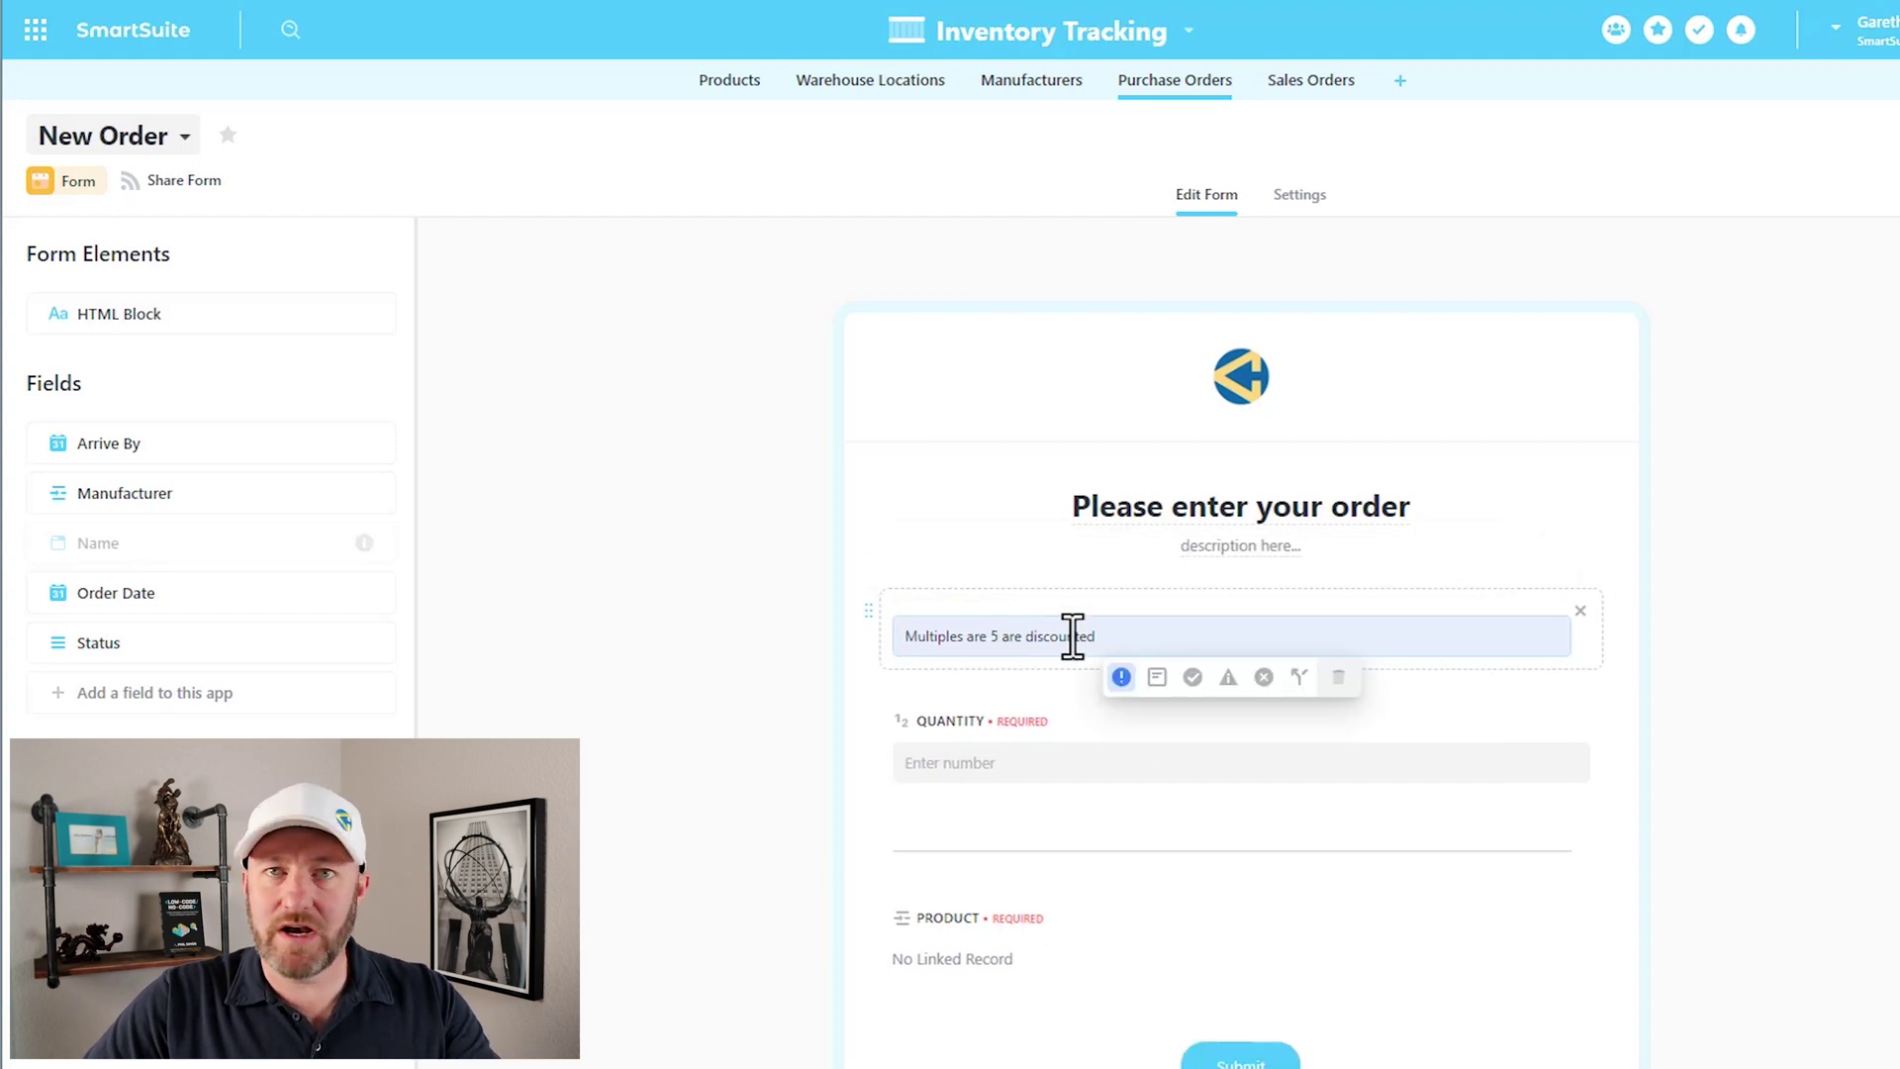
pyautogui.click(1679, 695)
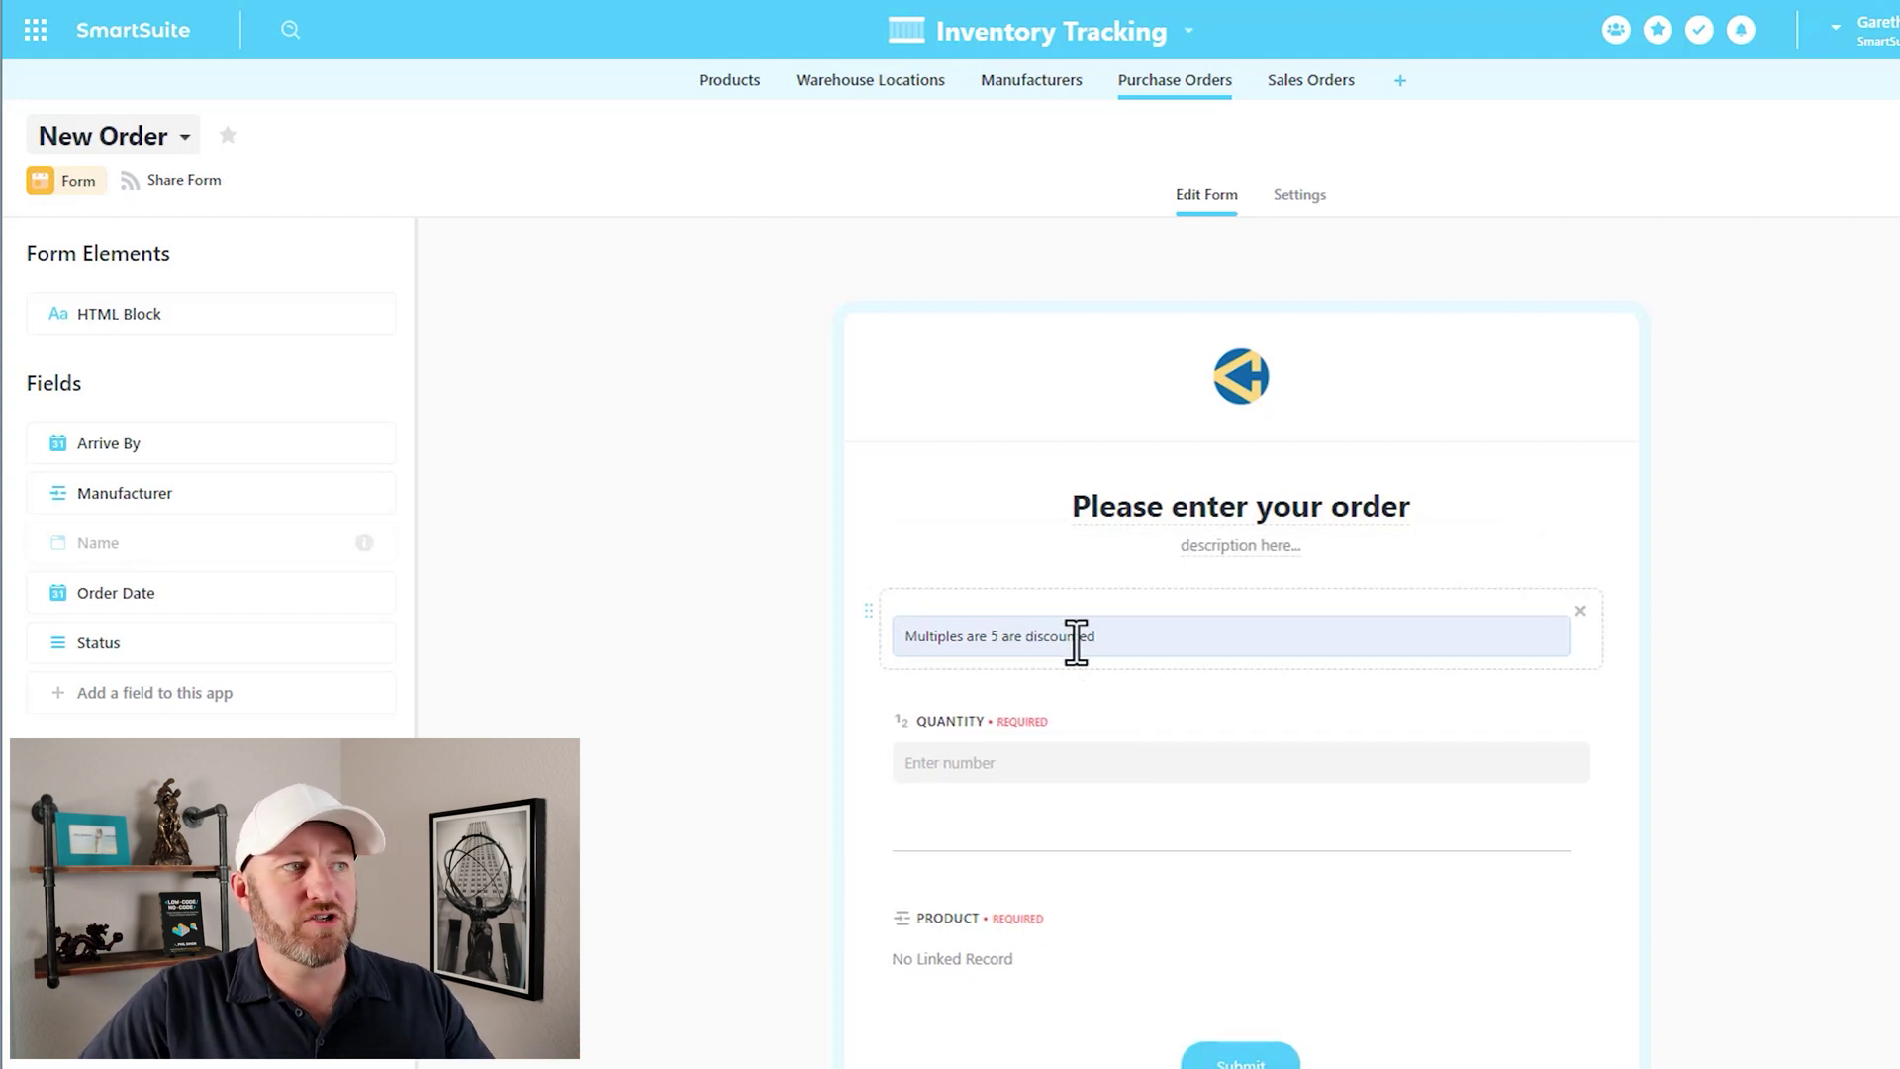
# Step: Give the Quantity field on the form the help text "Whole Numbers Only"
pyautogui.click(1057, 755)
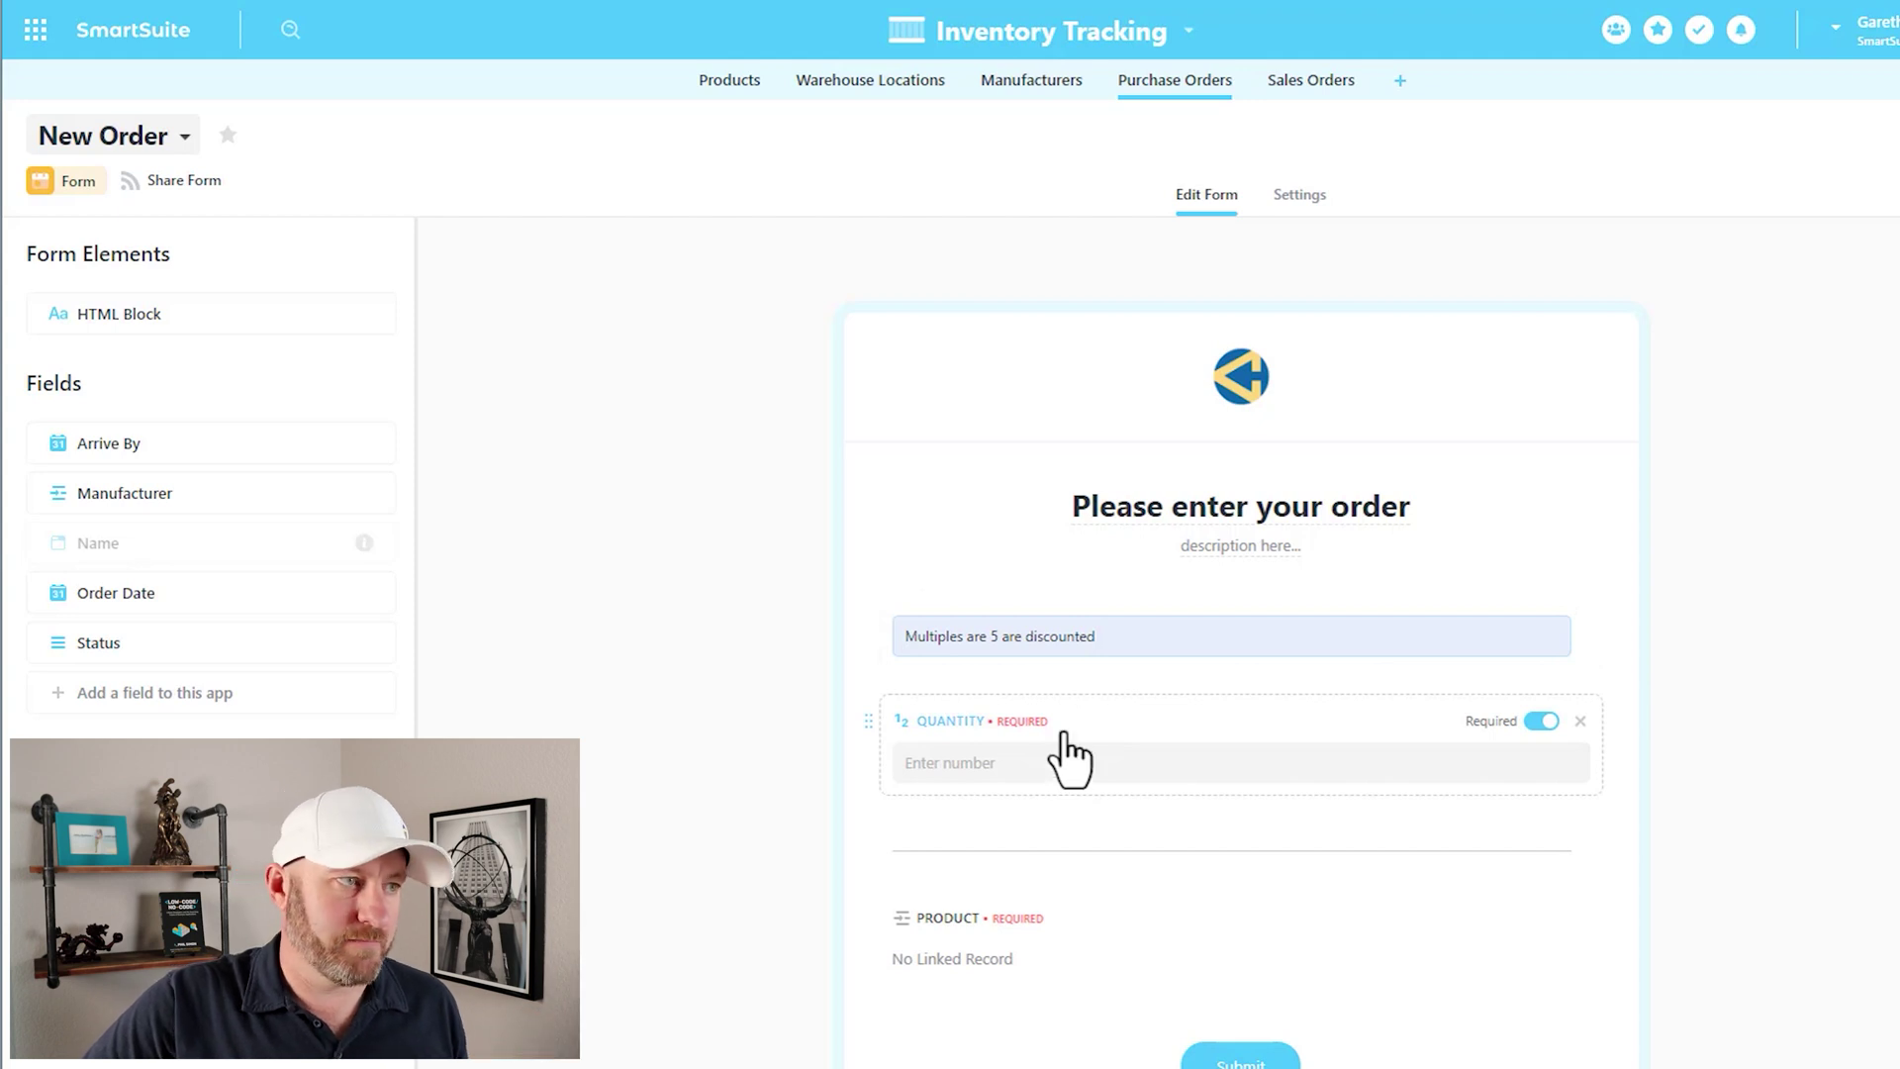
pyautogui.click(1057, 757)
pyautogui.moveTo(1009, 798); pyautogui.dragTo(921, 798)
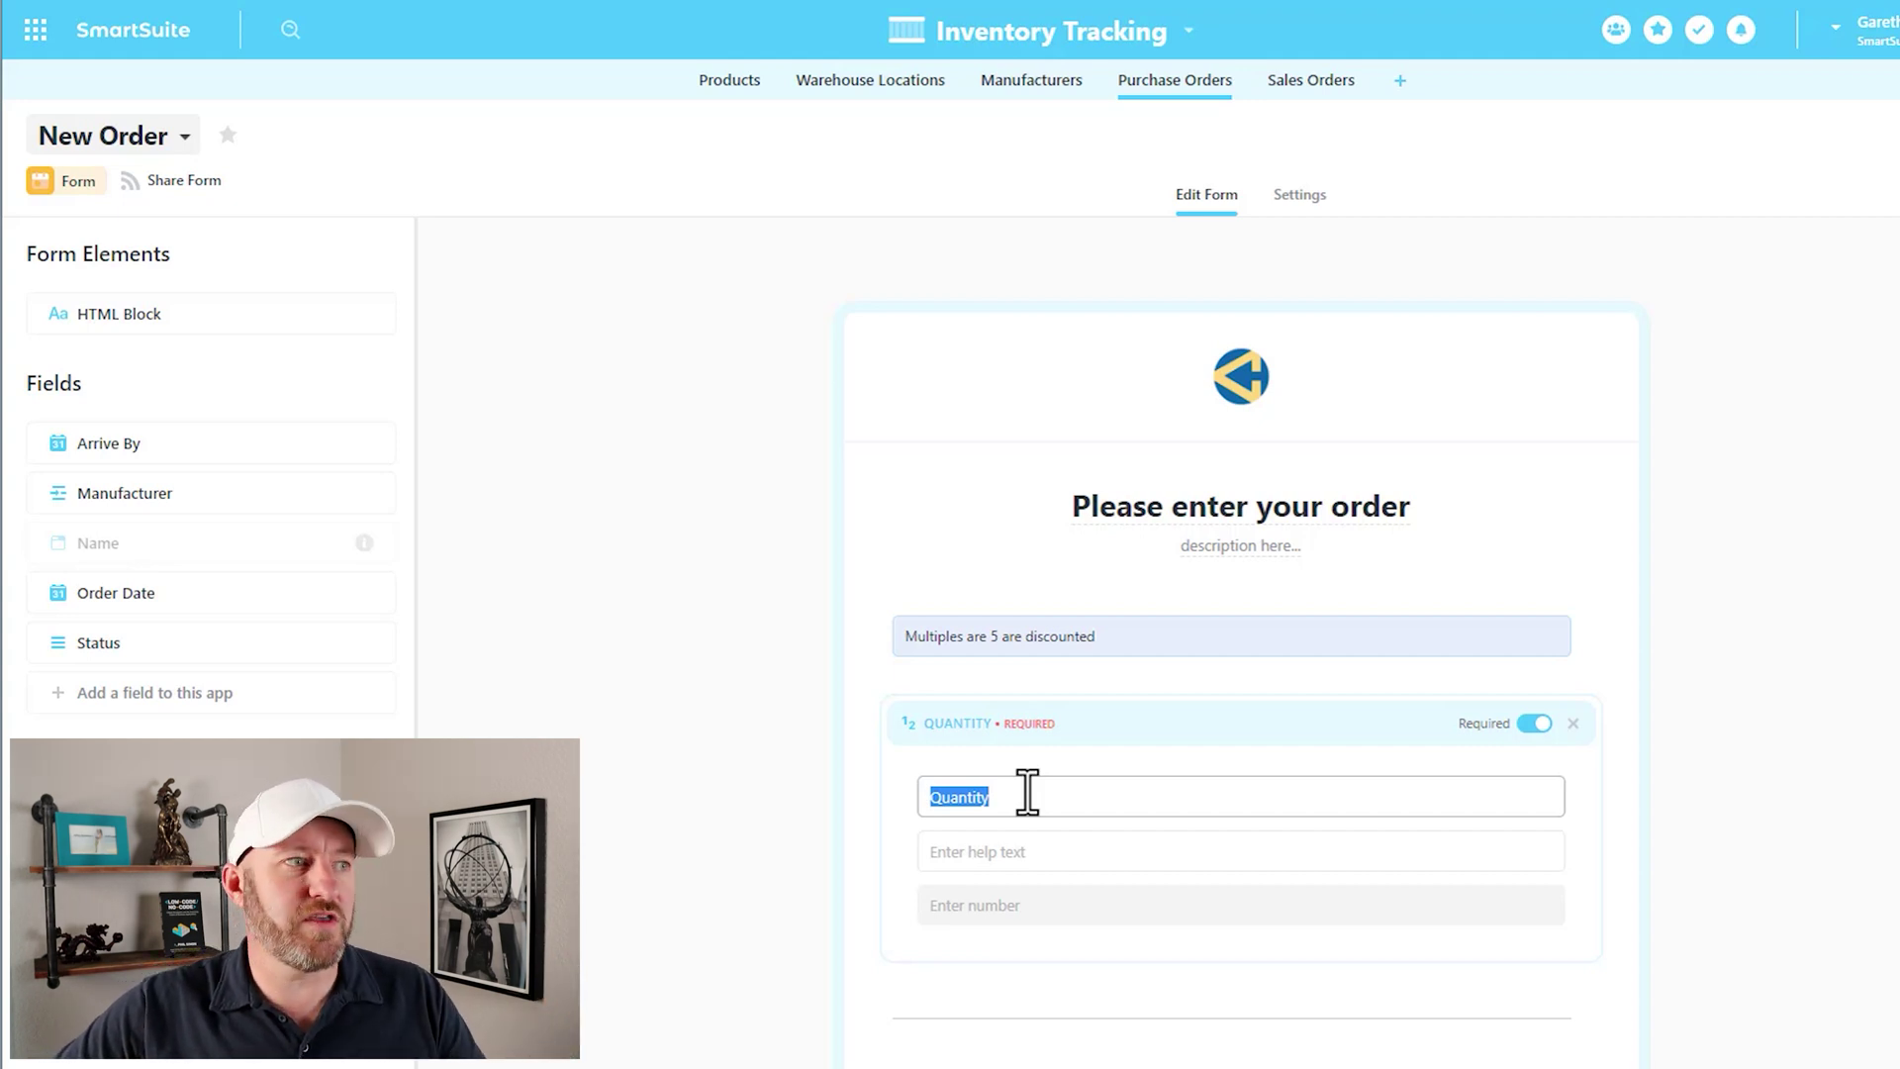
pyautogui.click(1666, 566)
pyautogui.scroll(-2, 1667, 566)
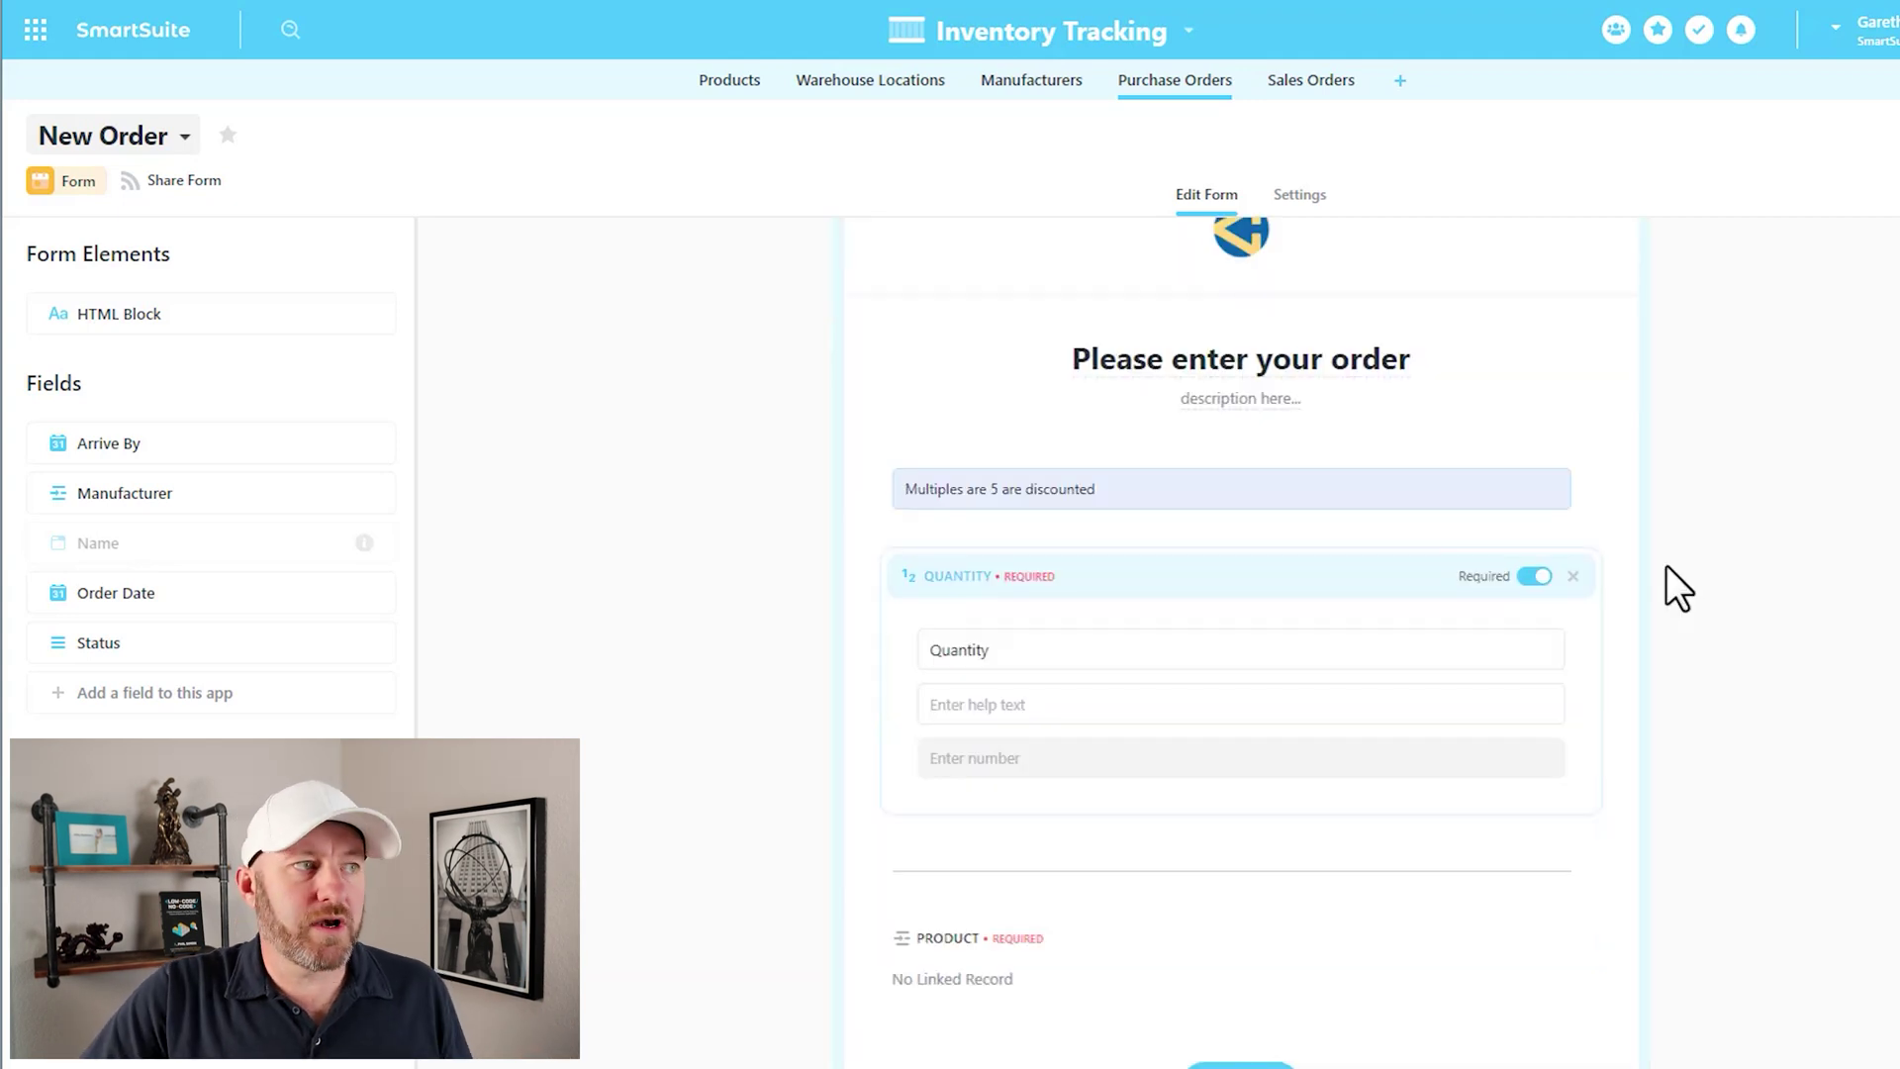
pyautogui.click(1052, 709)
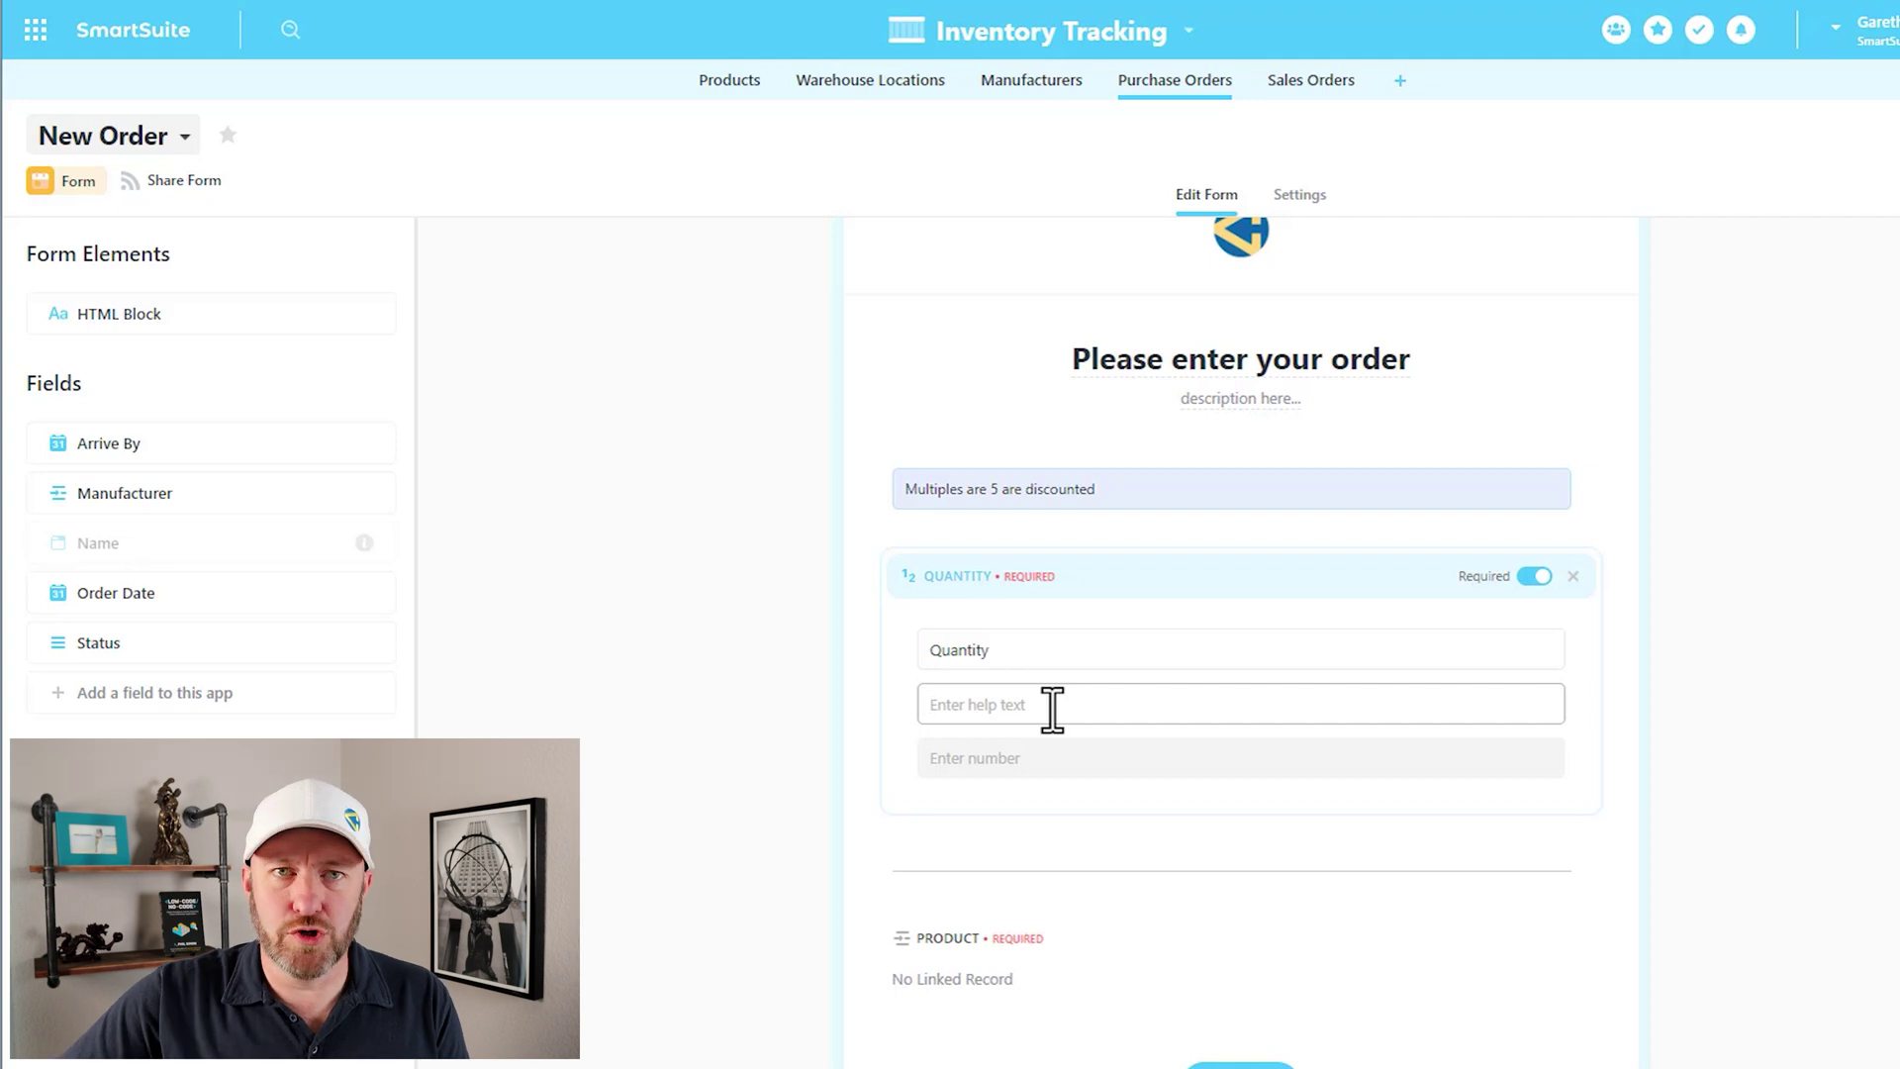
pyautogui.write('Whole Nu')
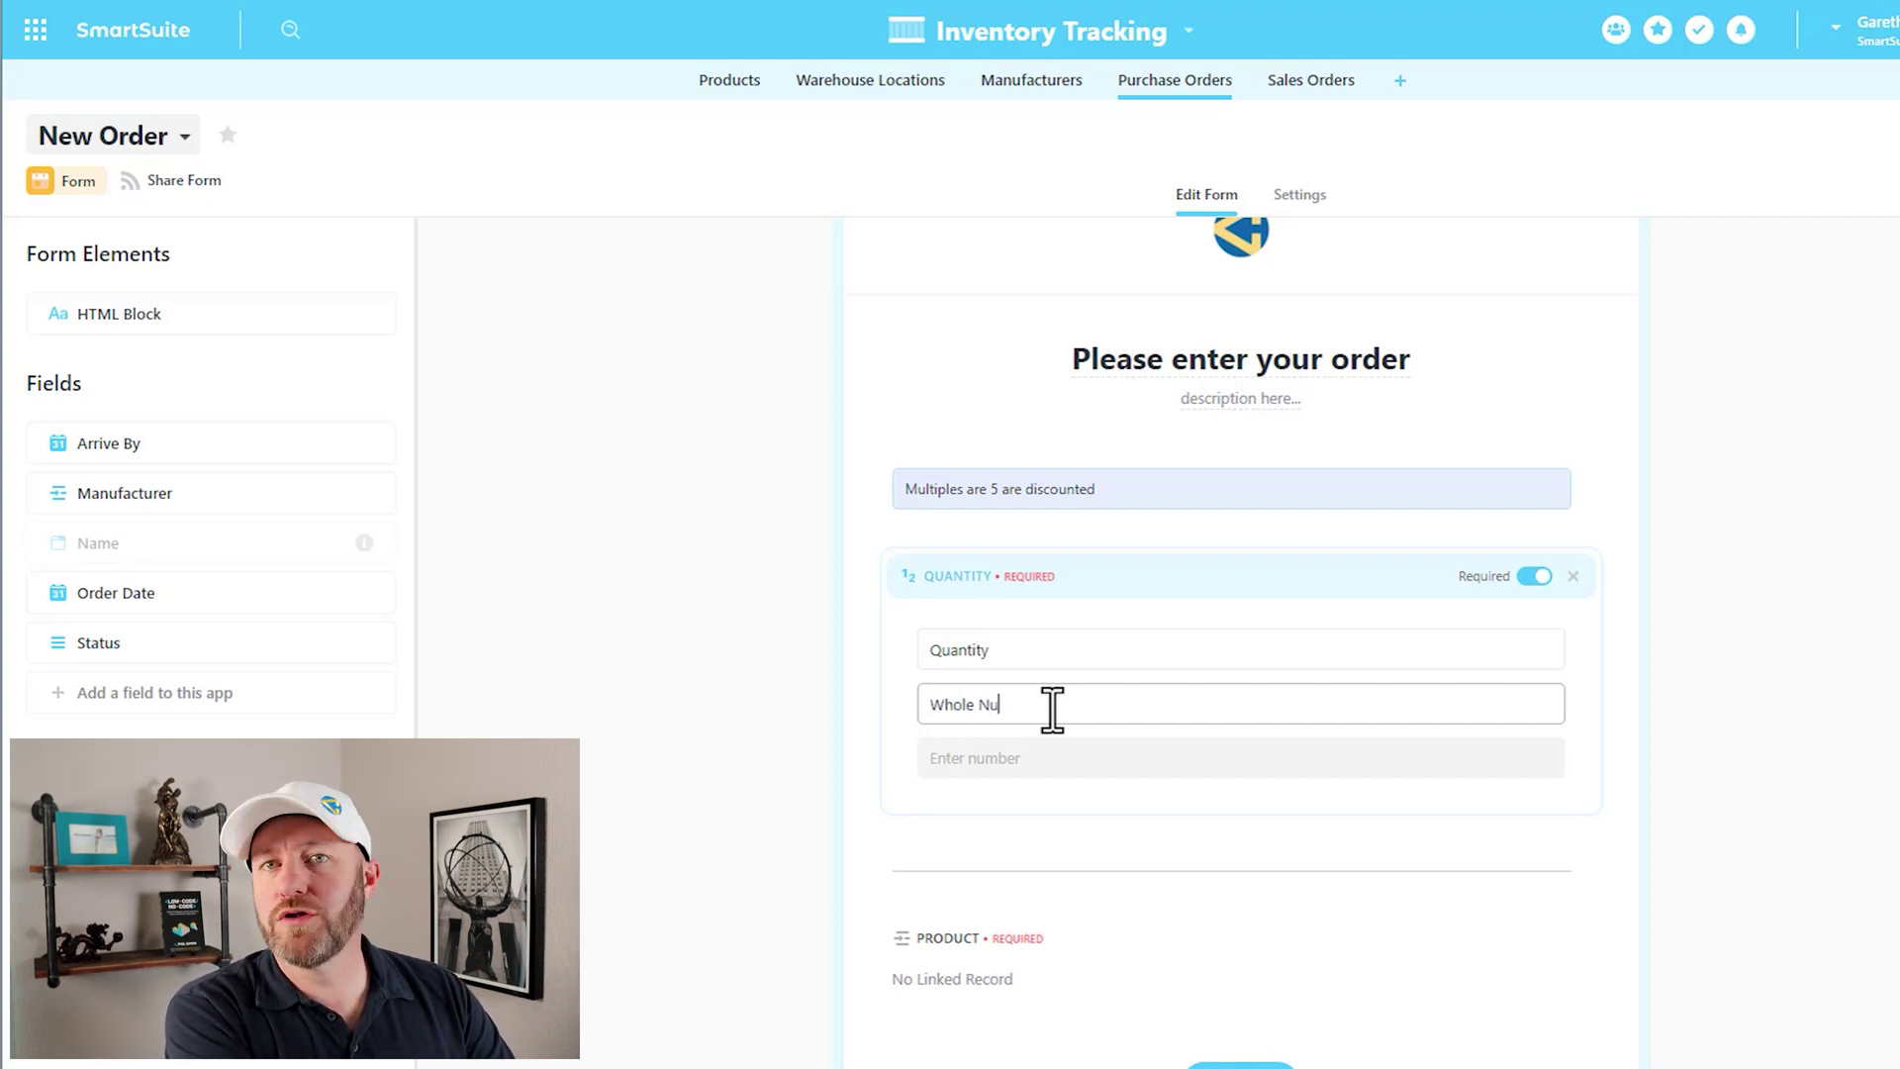
pyautogui.write('mber Only')
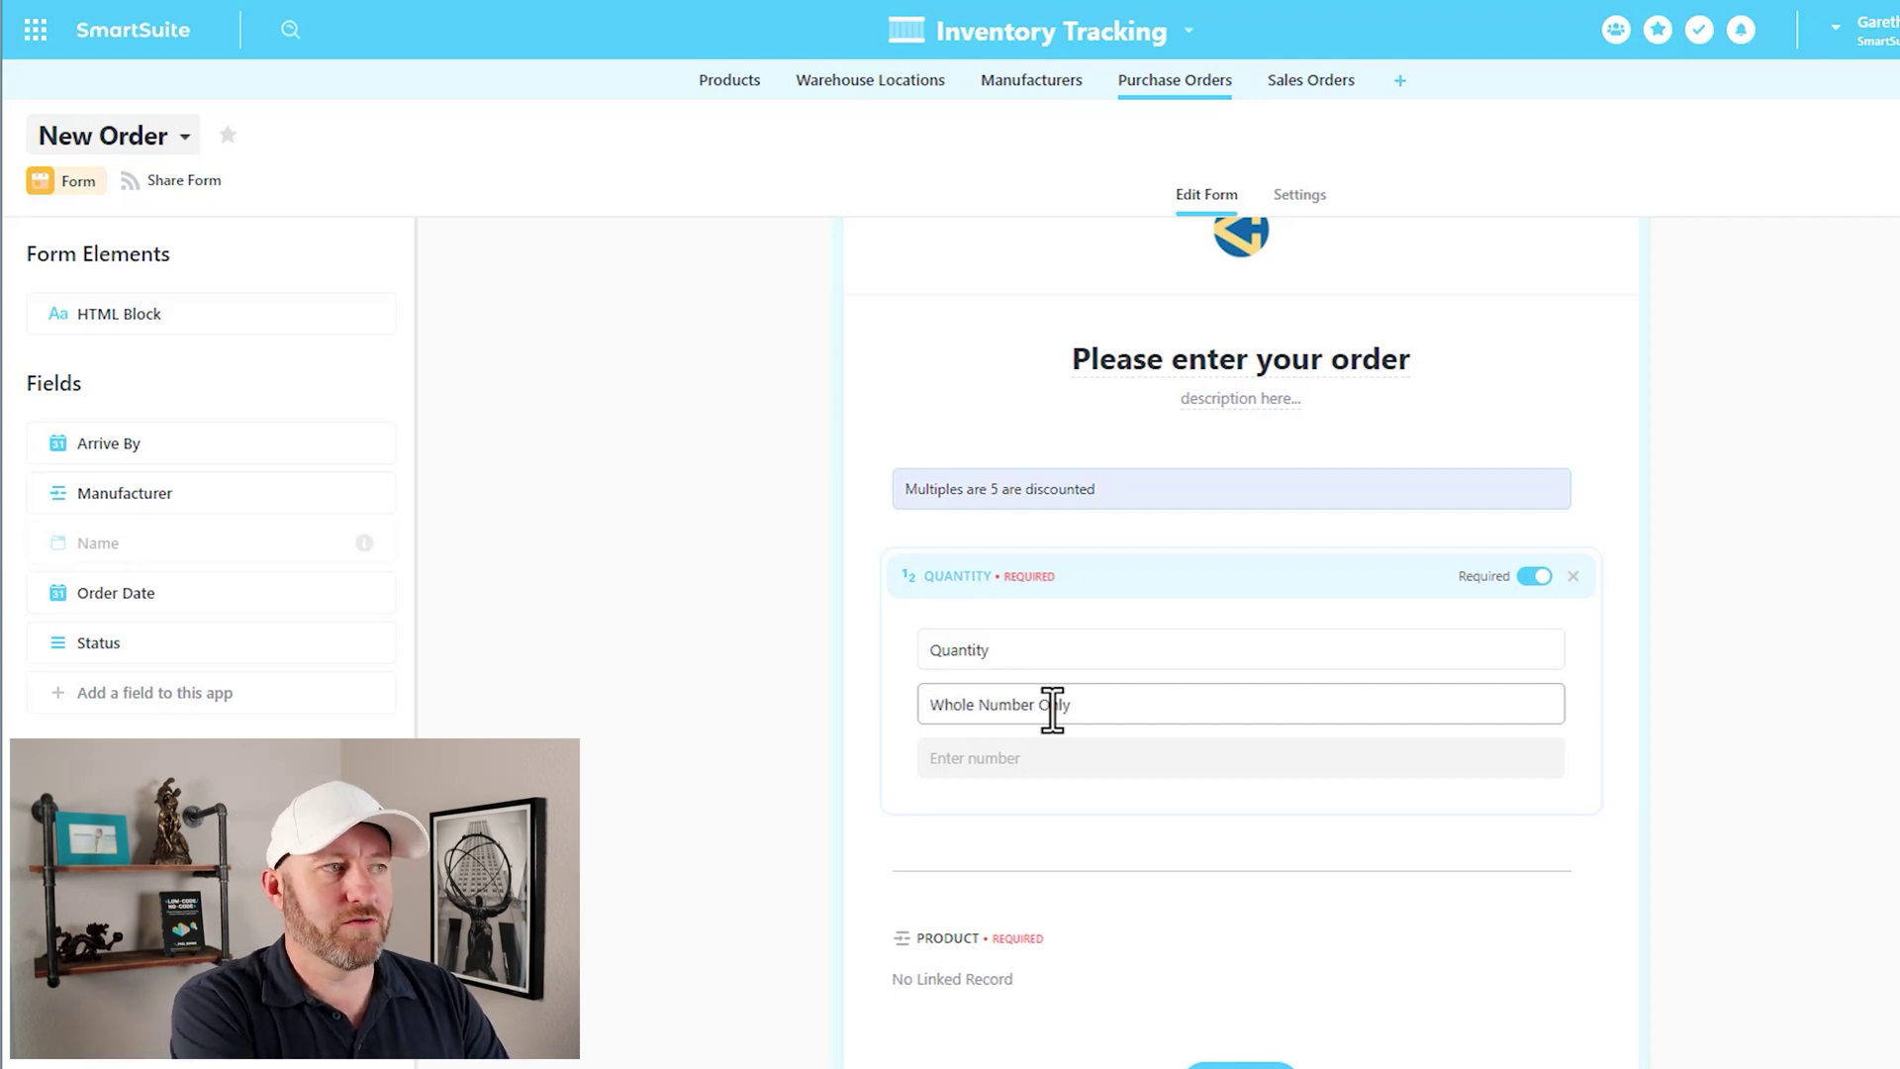
pyautogui.press('Right')
pyautogui.press('Right')
pyautogui.press('Right')
pyautogui.press('Right')
pyautogui.press('Right')
pyautogui.write('s')
# Step: Clear the Quantity field's help text and close the field's editing options
pyautogui.tripleClick(1053, 710)
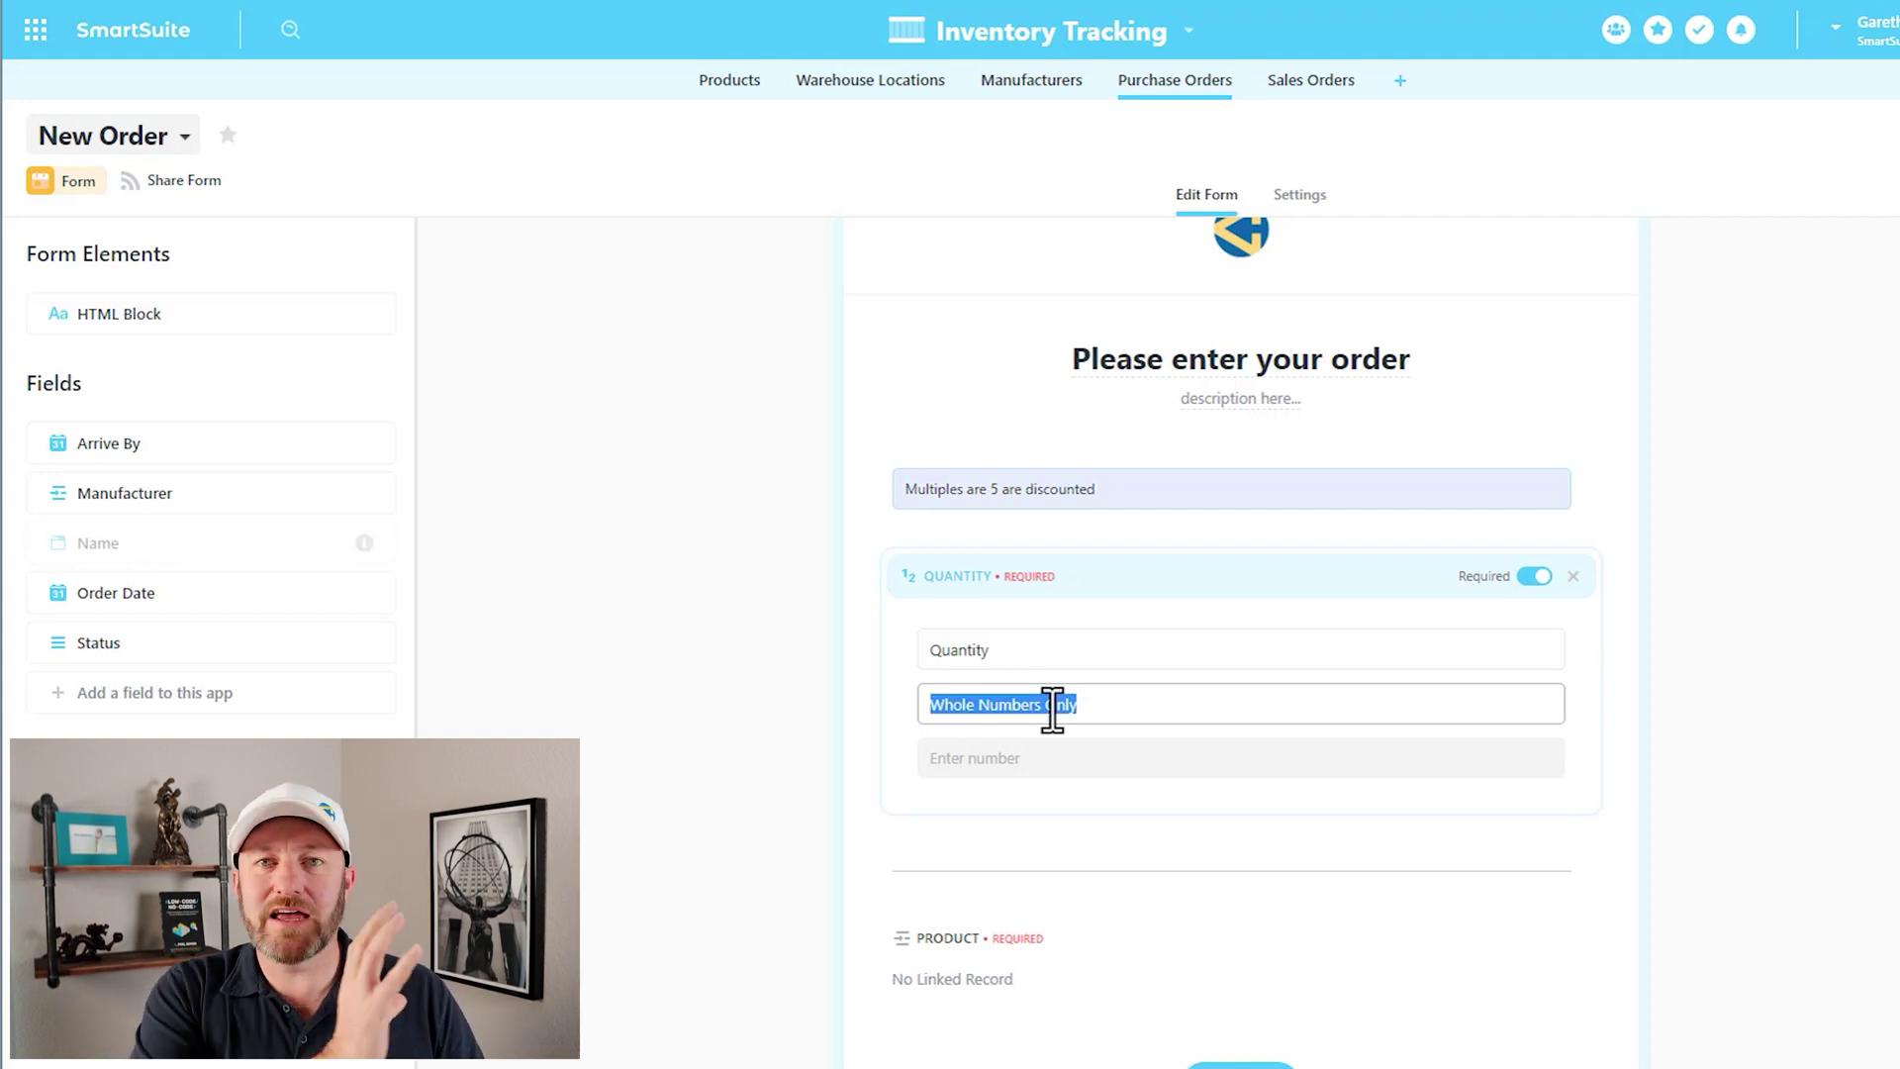
pyautogui.press('BackSpace')
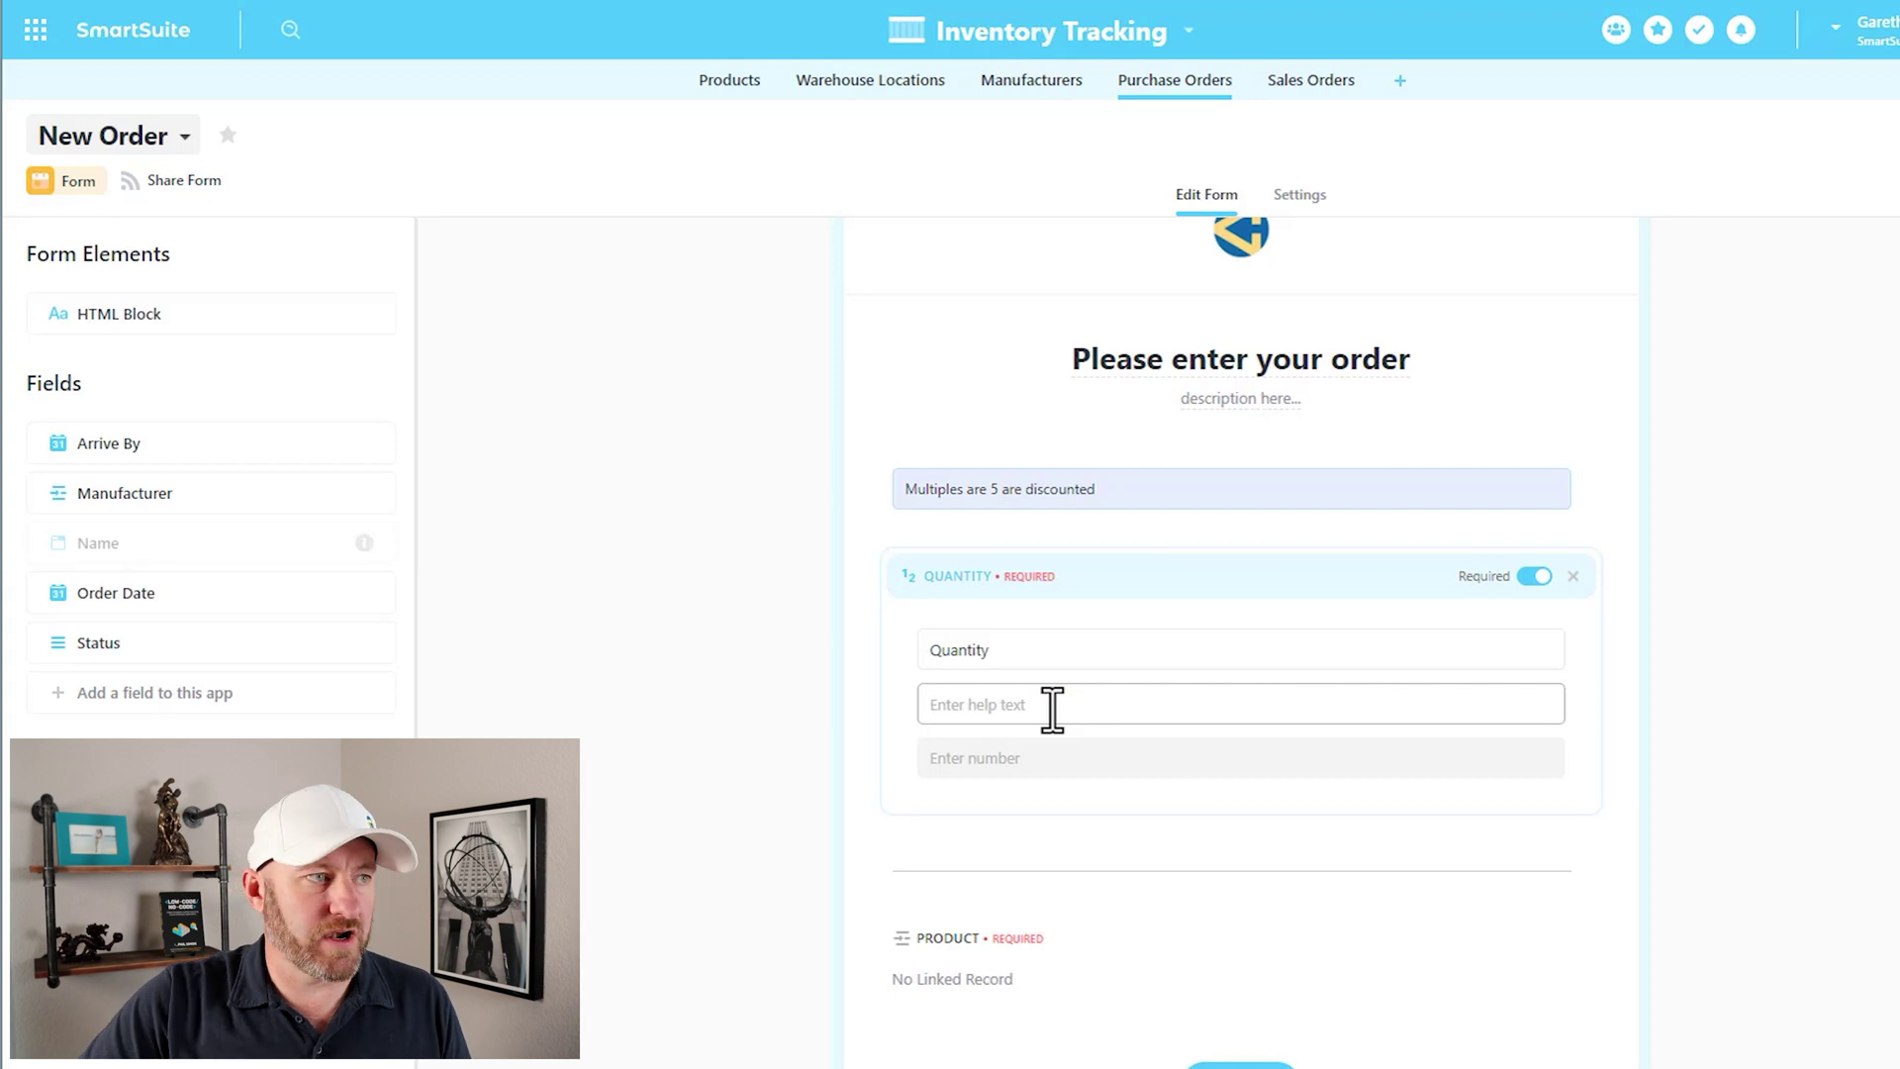
pyautogui.click(1738, 691)
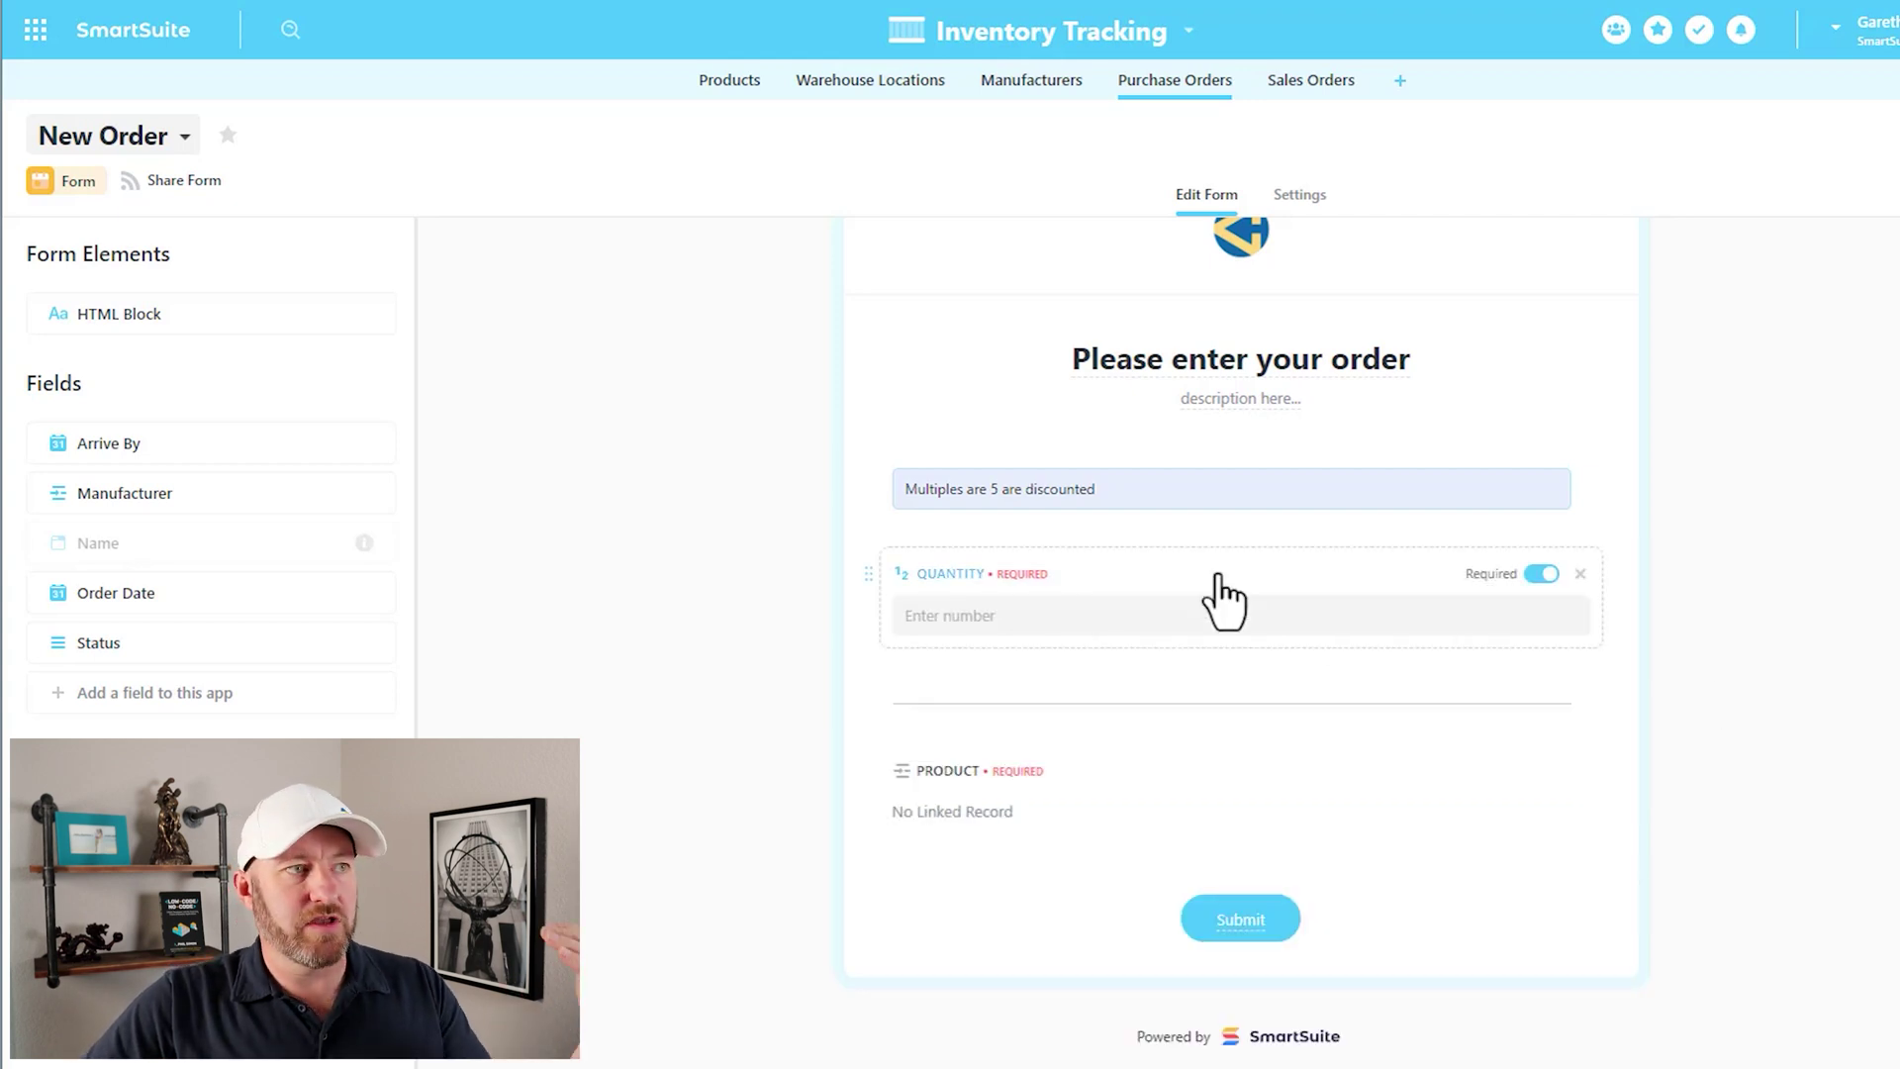
pyautogui.click(1099, 606)
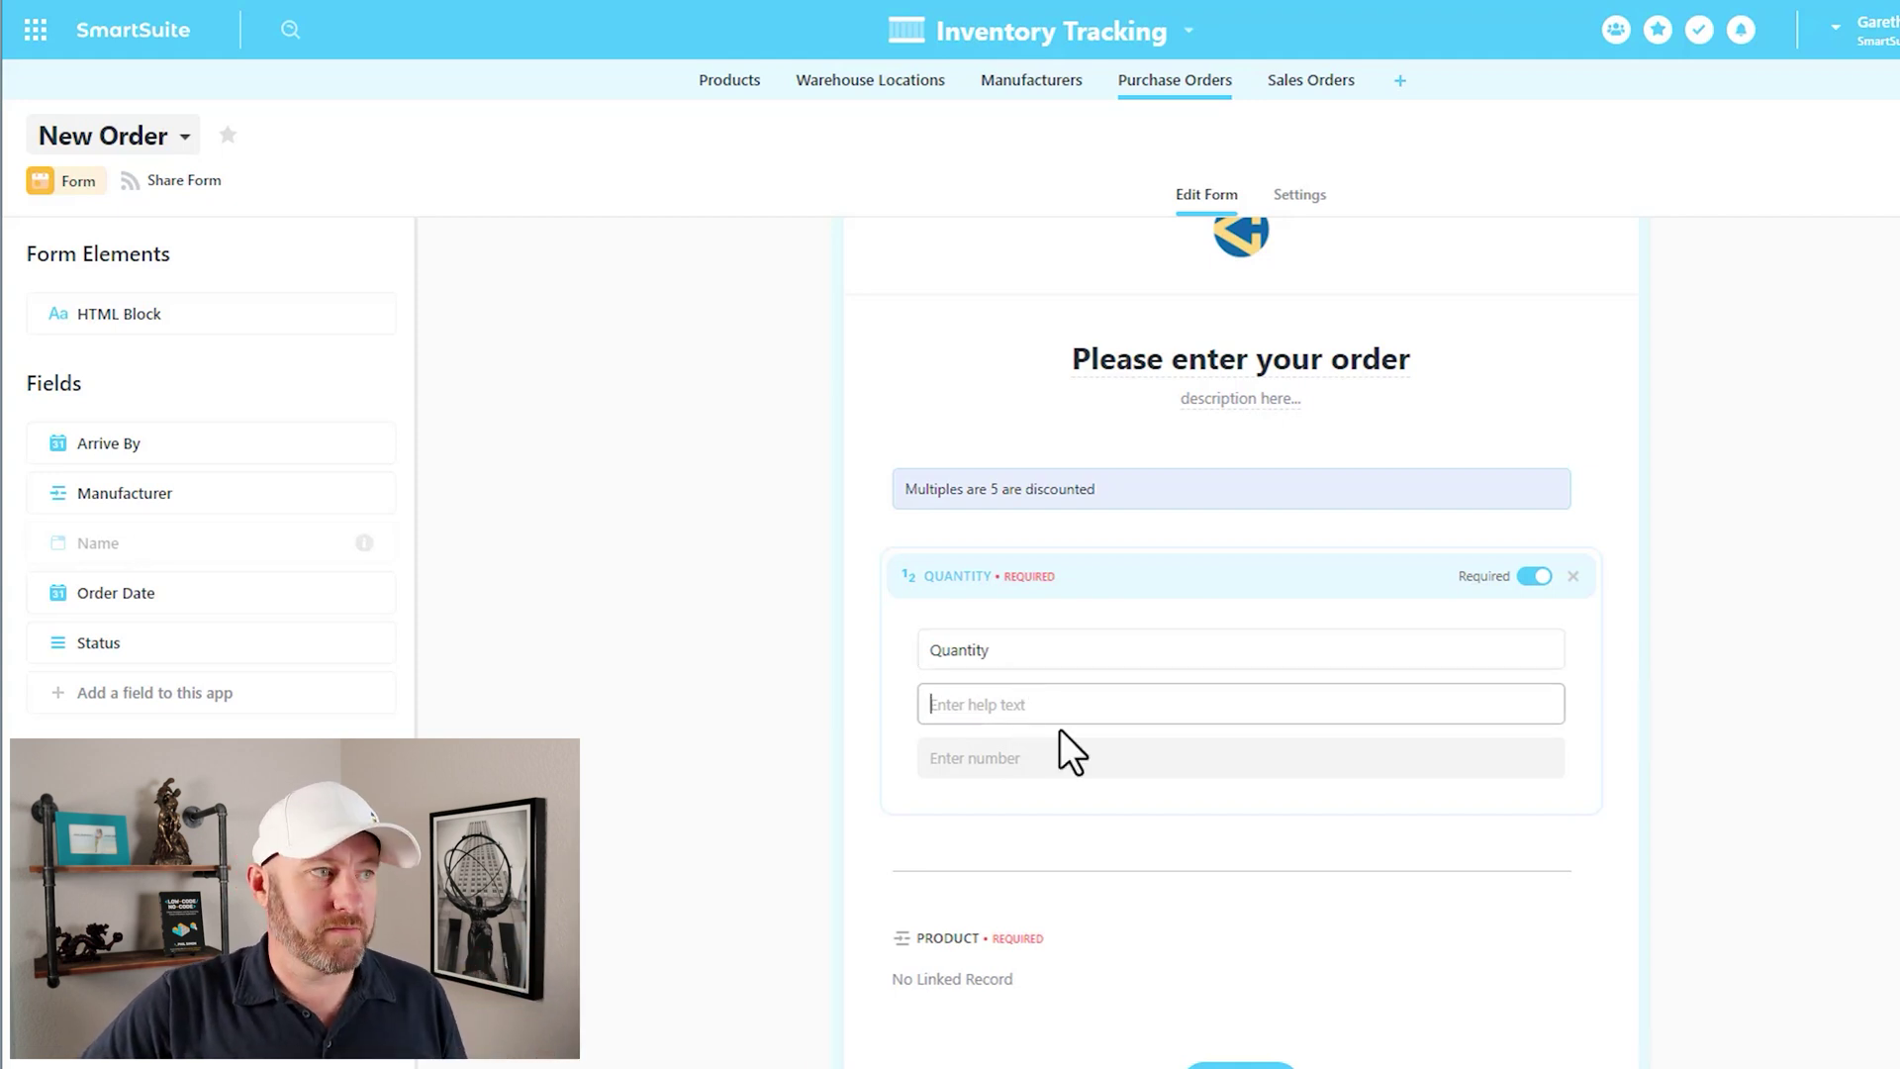
pyautogui.click(1776, 770)
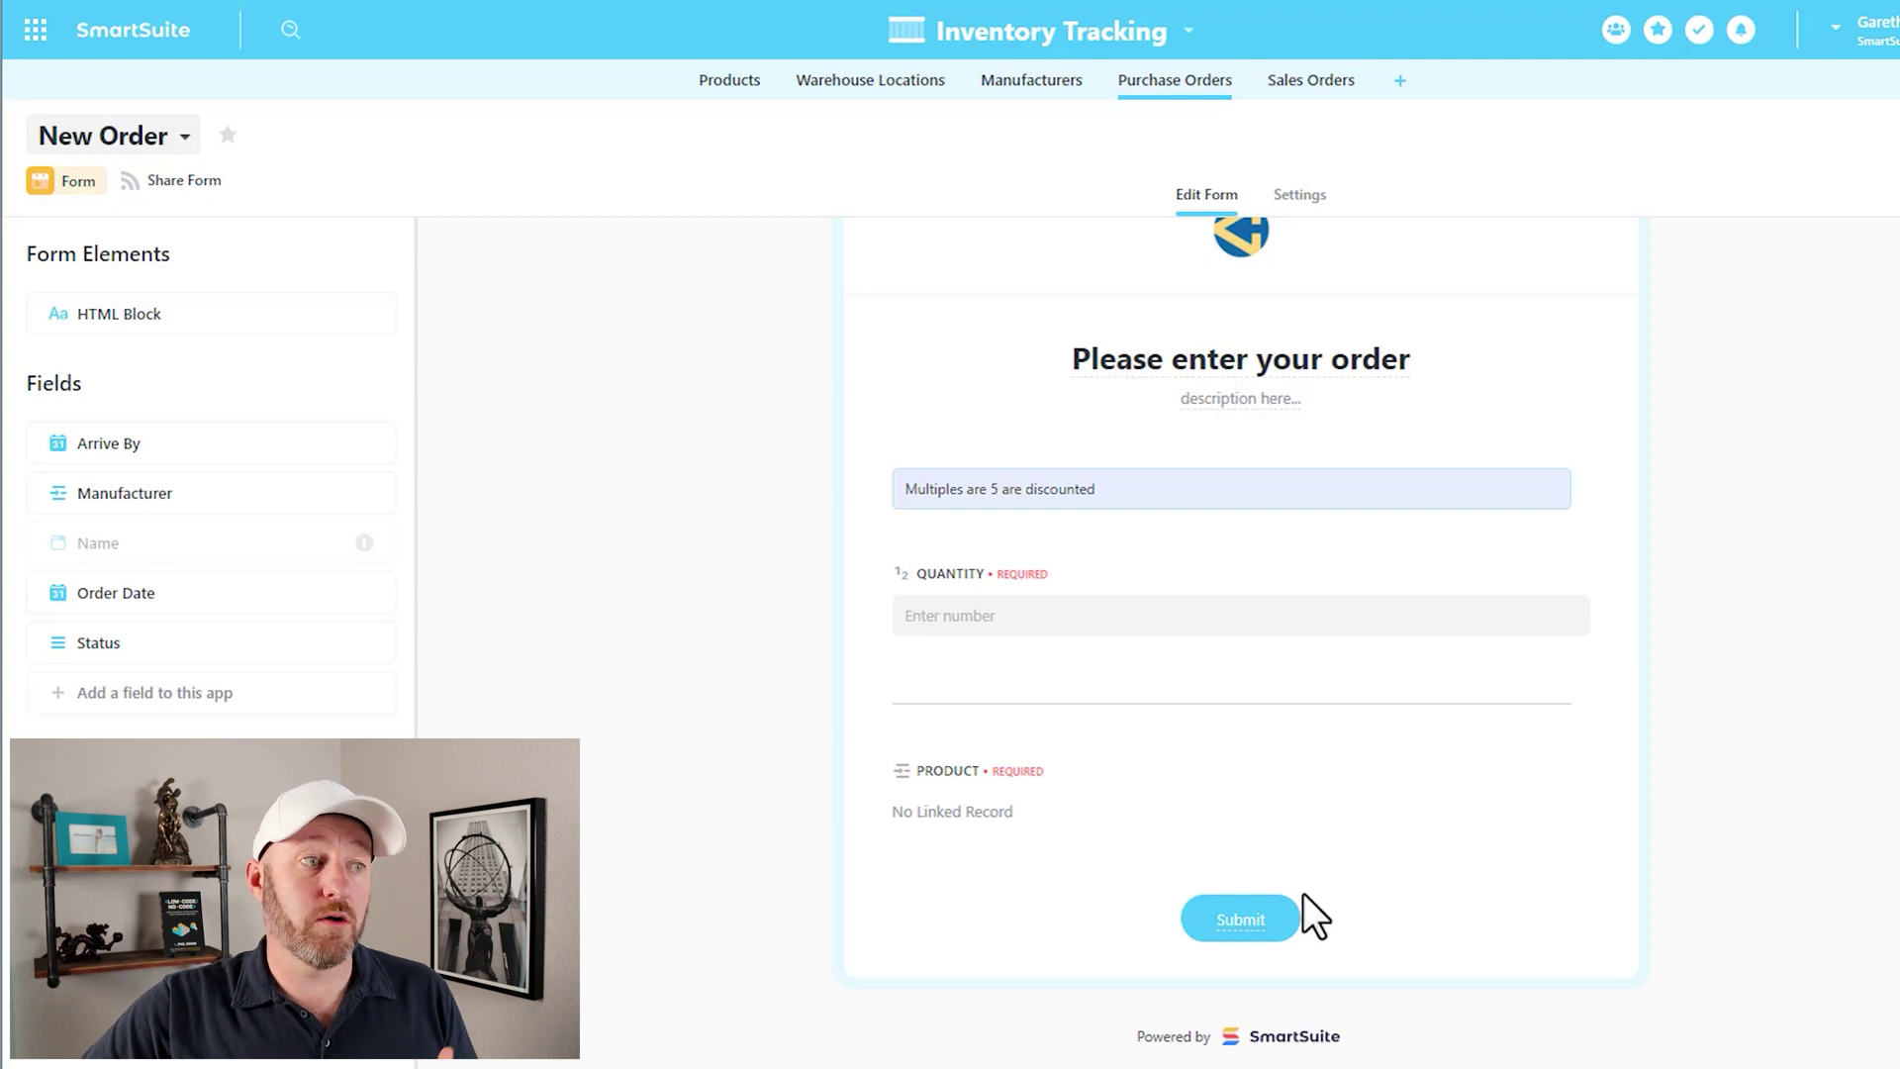
# Step: Relabel the form's Submit button as "Enter Here"
pyautogui.doubleClick(1248, 921)
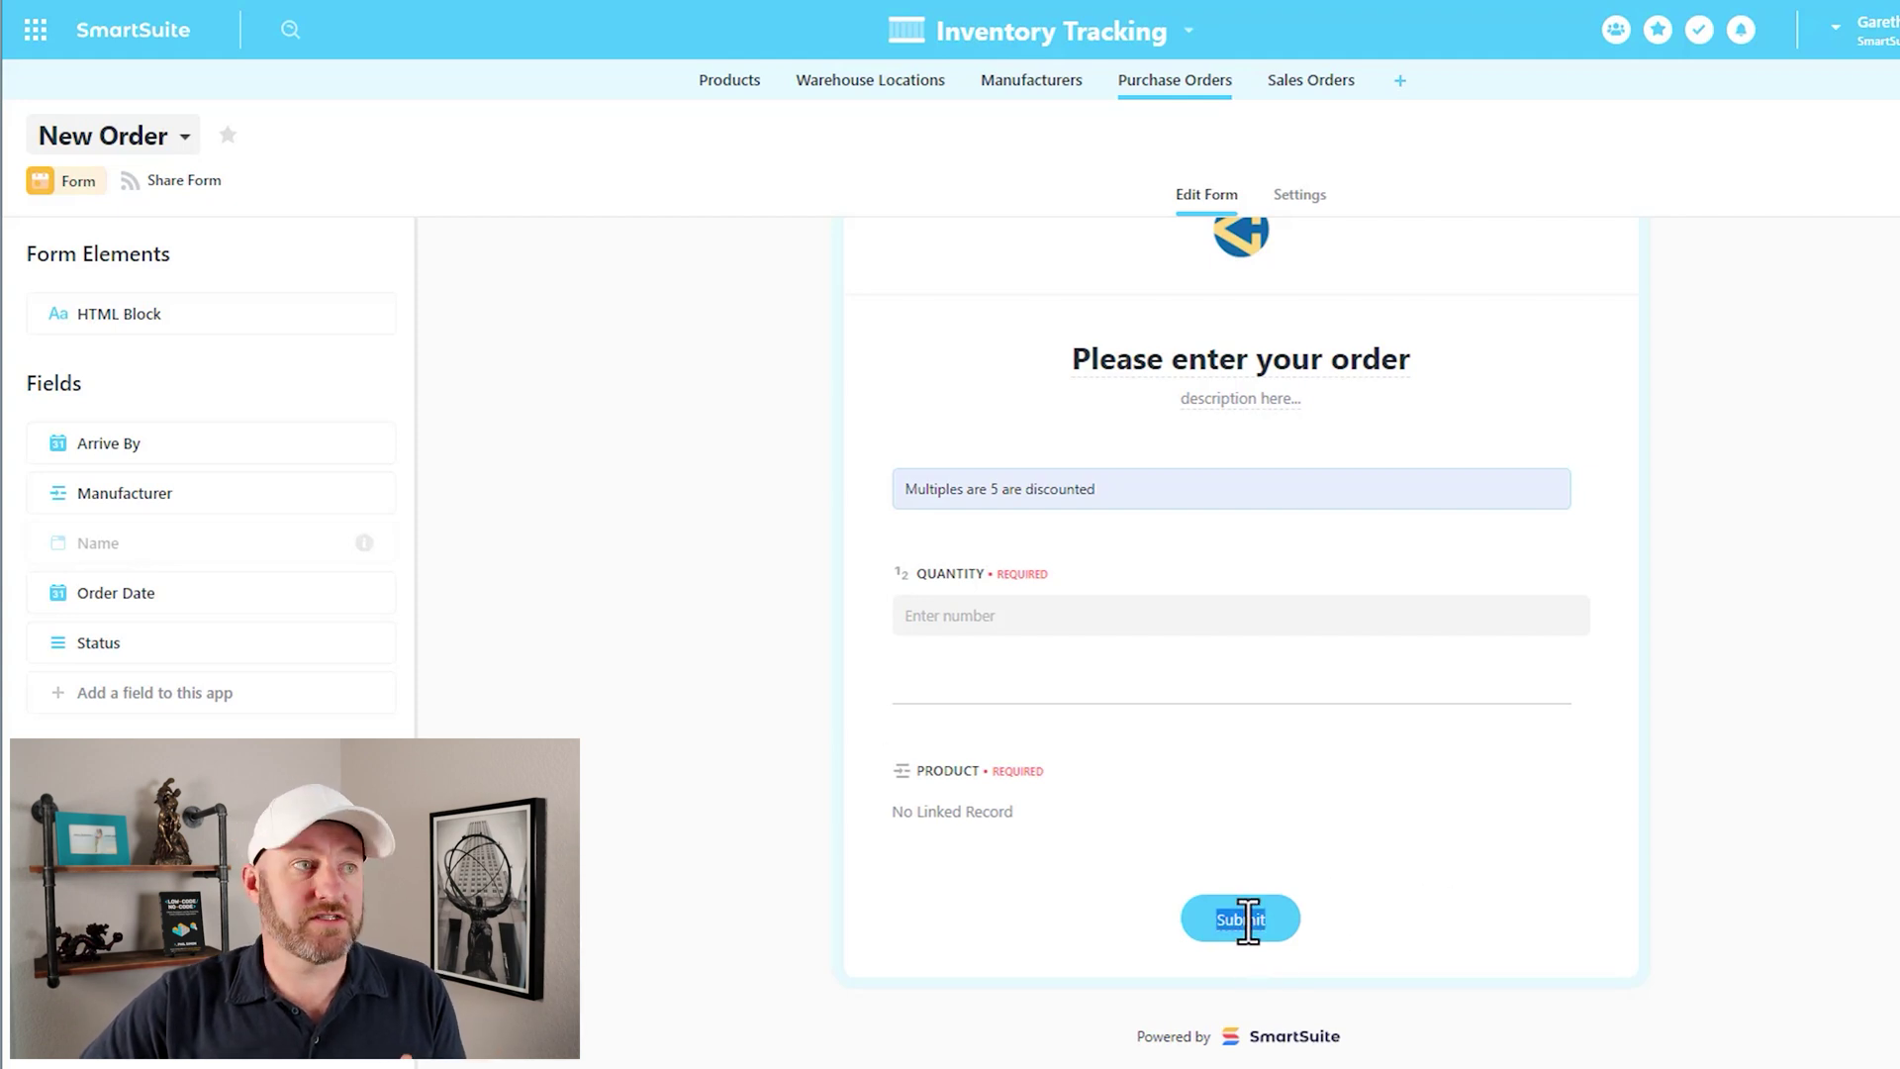
pyautogui.write('Enter here')
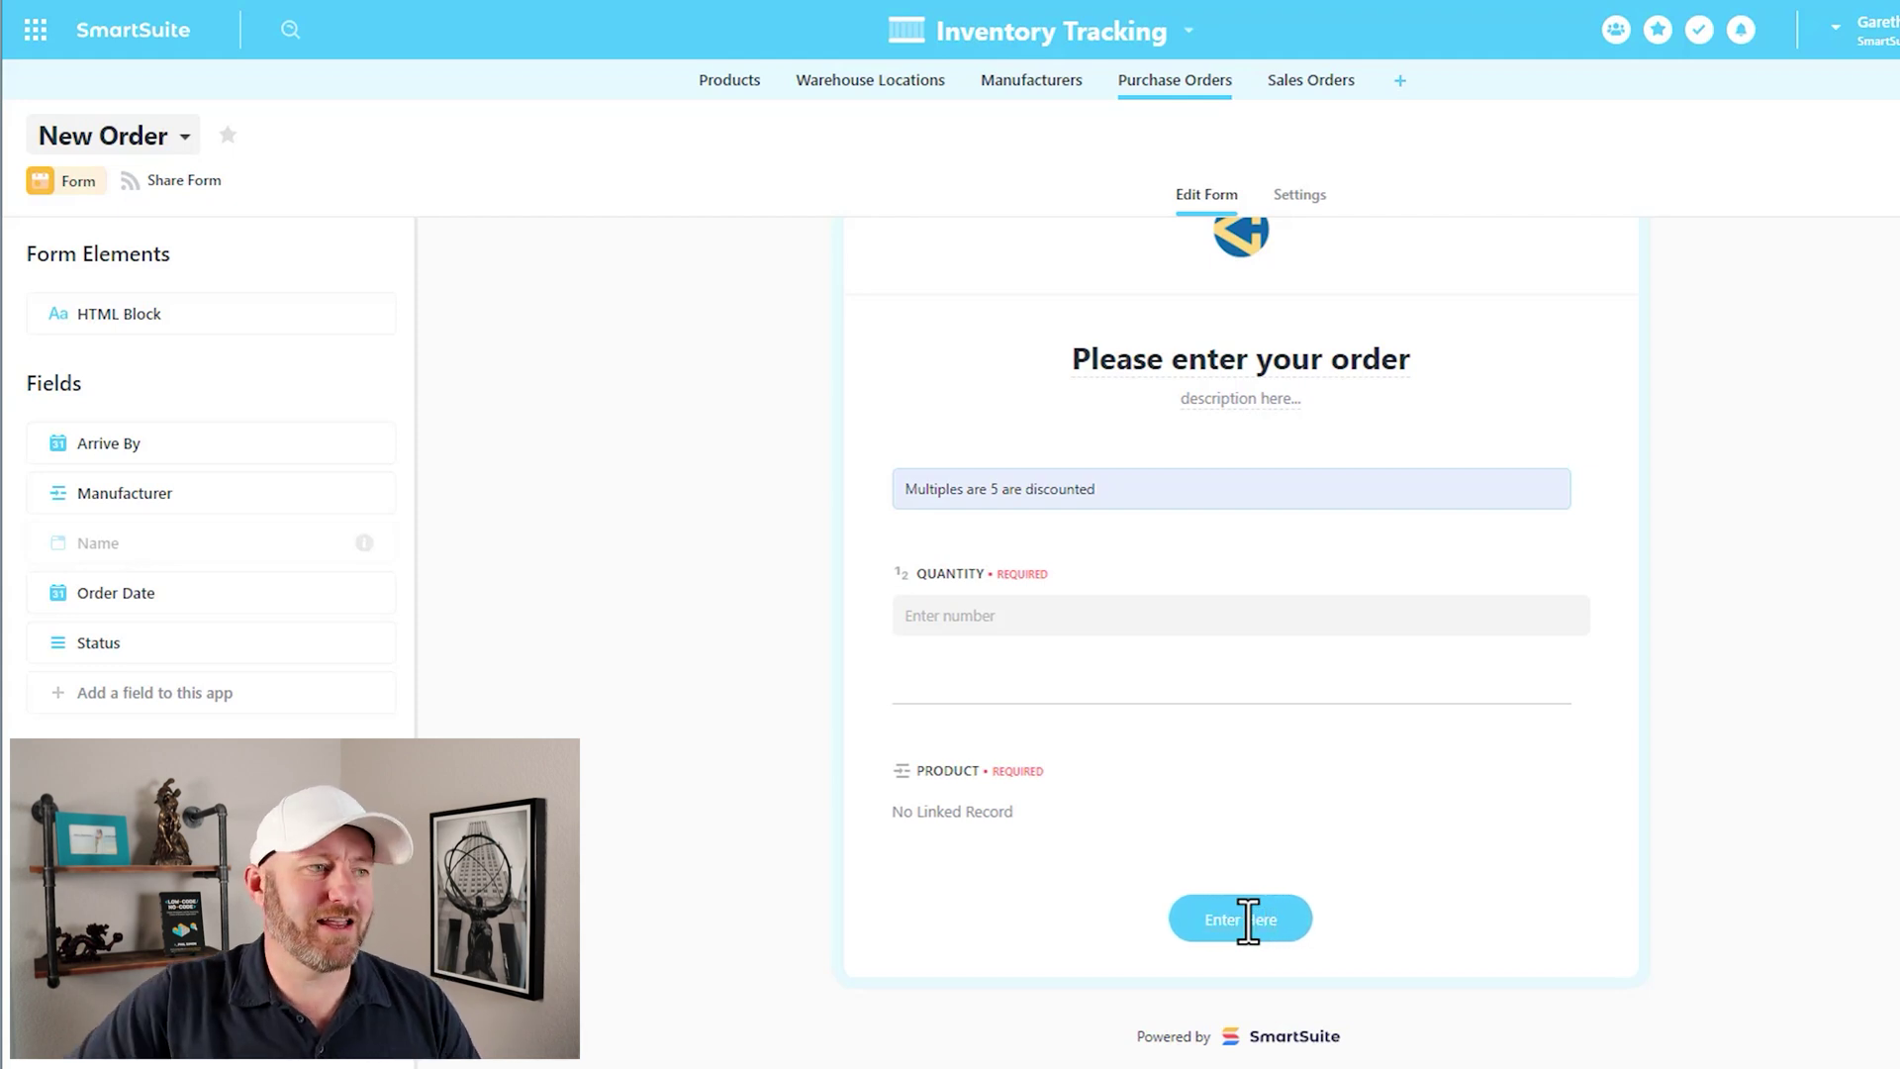
pyautogui.scroll(2, 1536, 840)
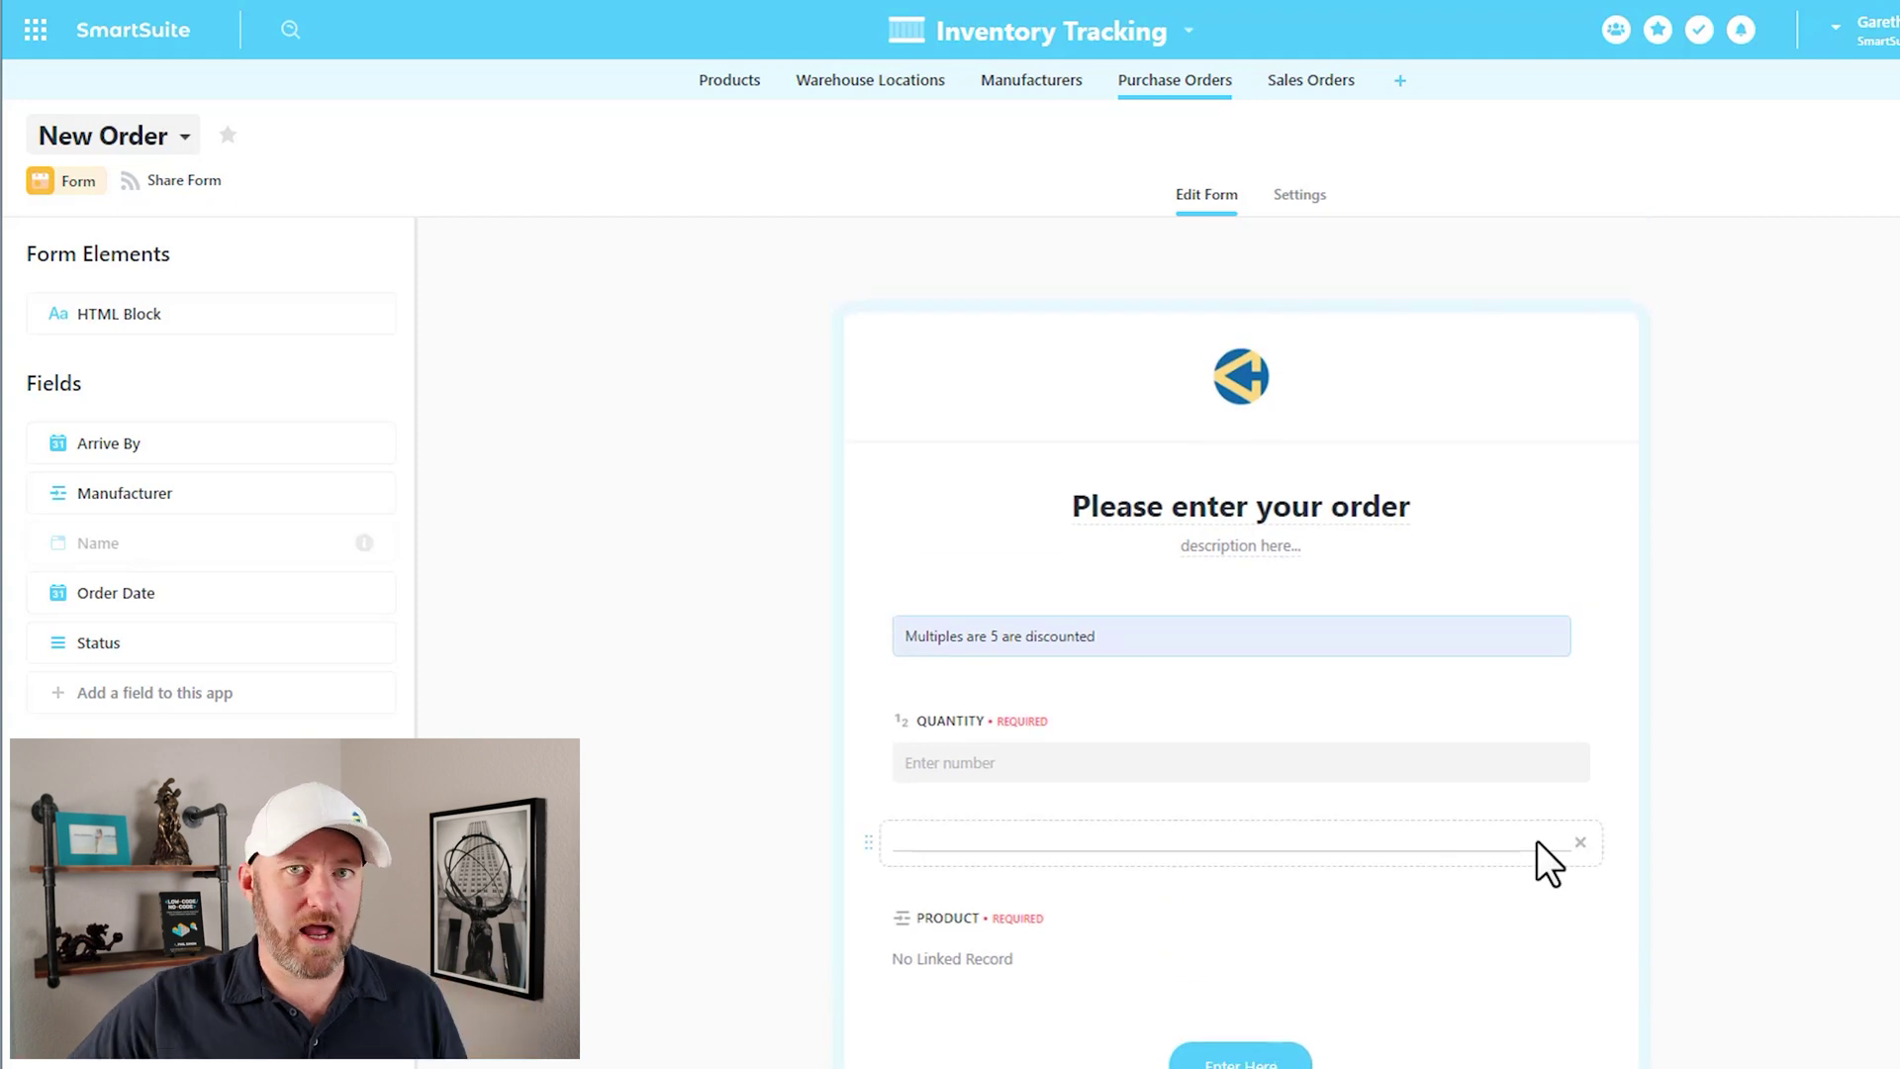
# Step: Set the form to display the message "Thanks for your info" after submission
pyautogui.click(1298, 195)
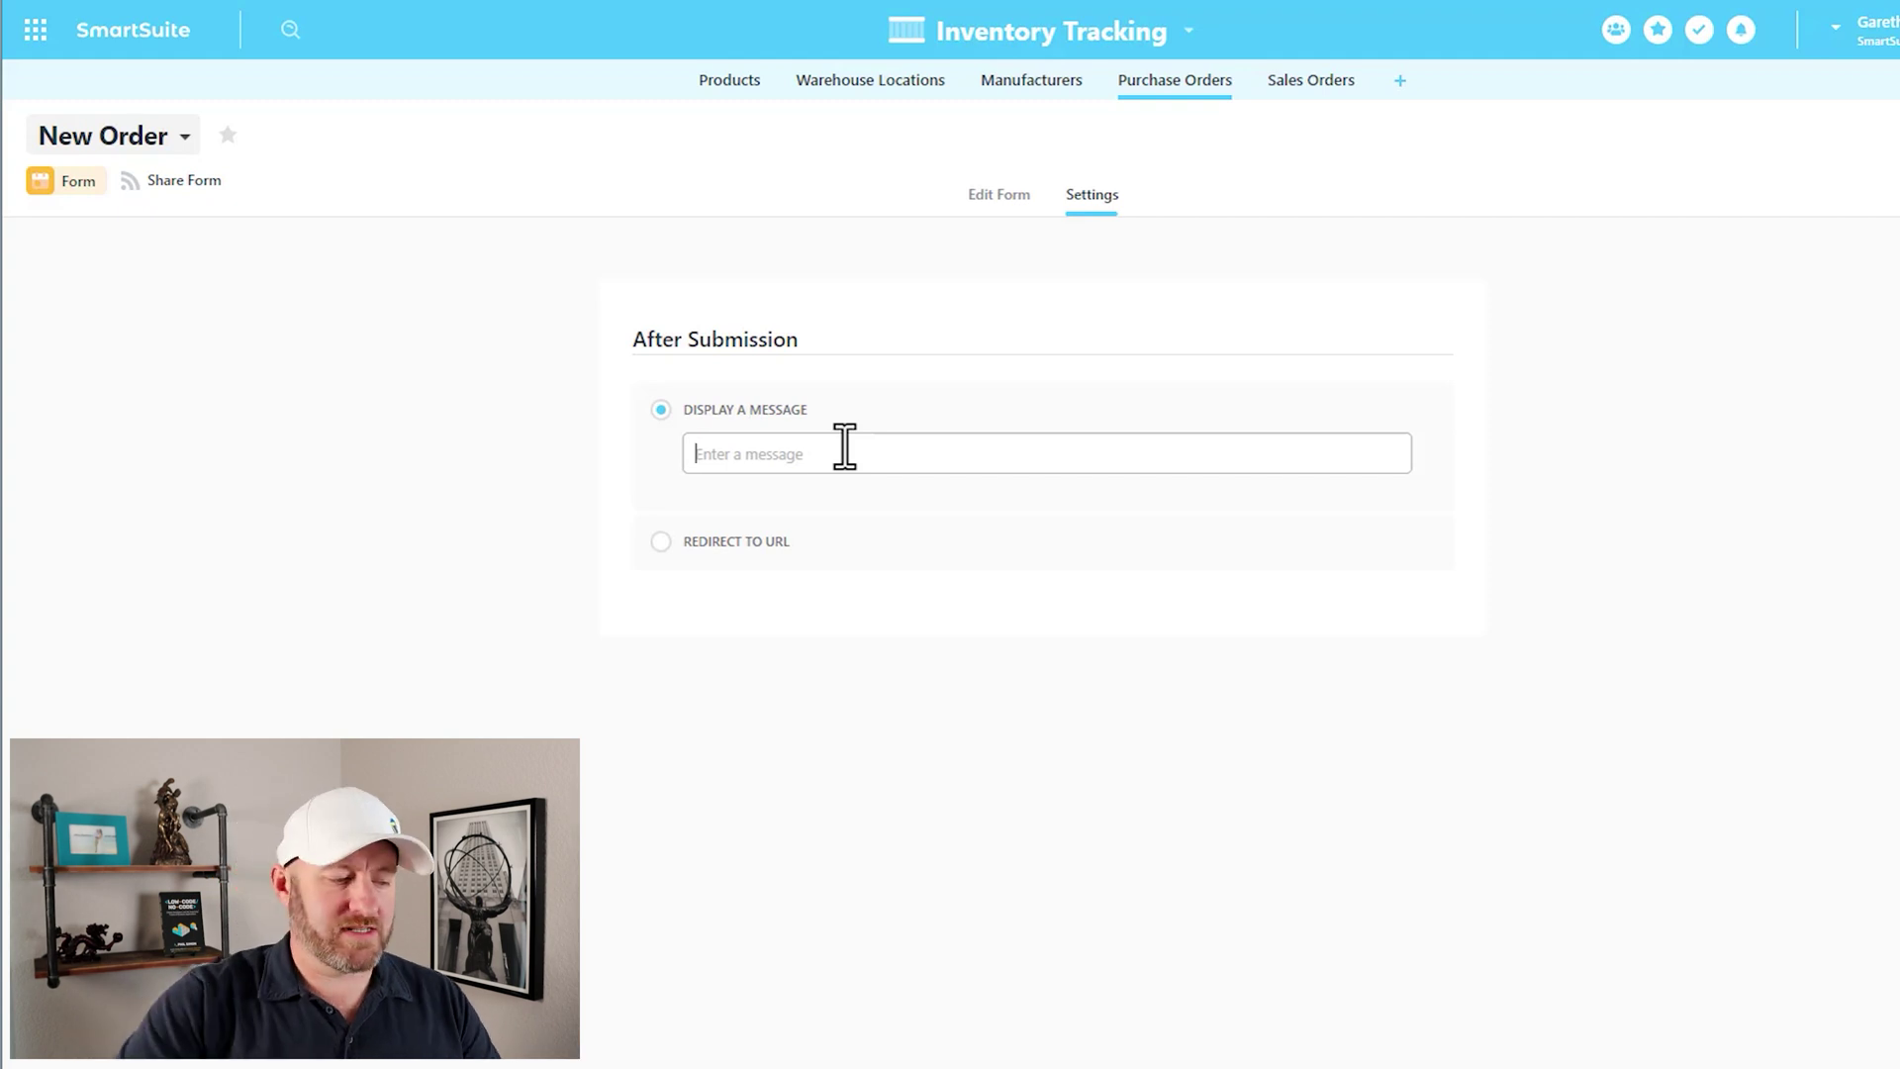
pyautogui.write('Thanks for ')
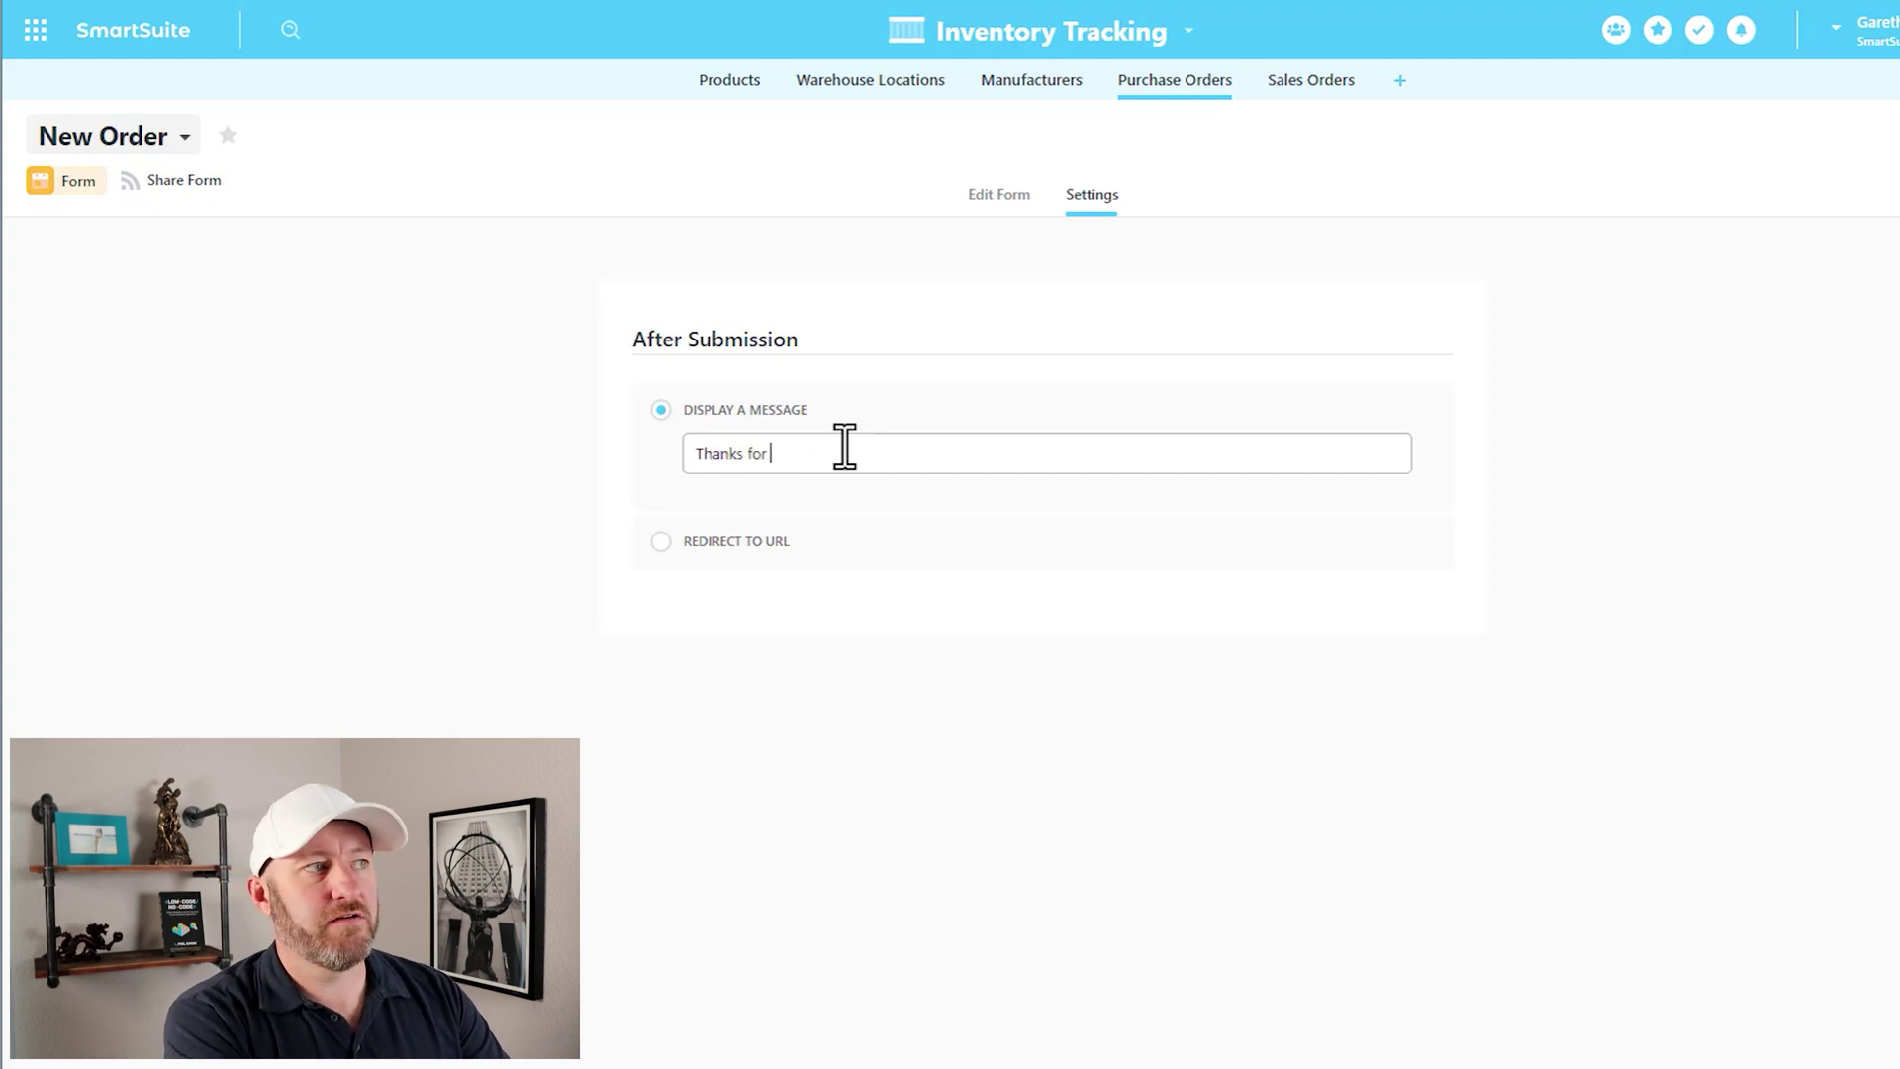
pyautogui.write('tour info')
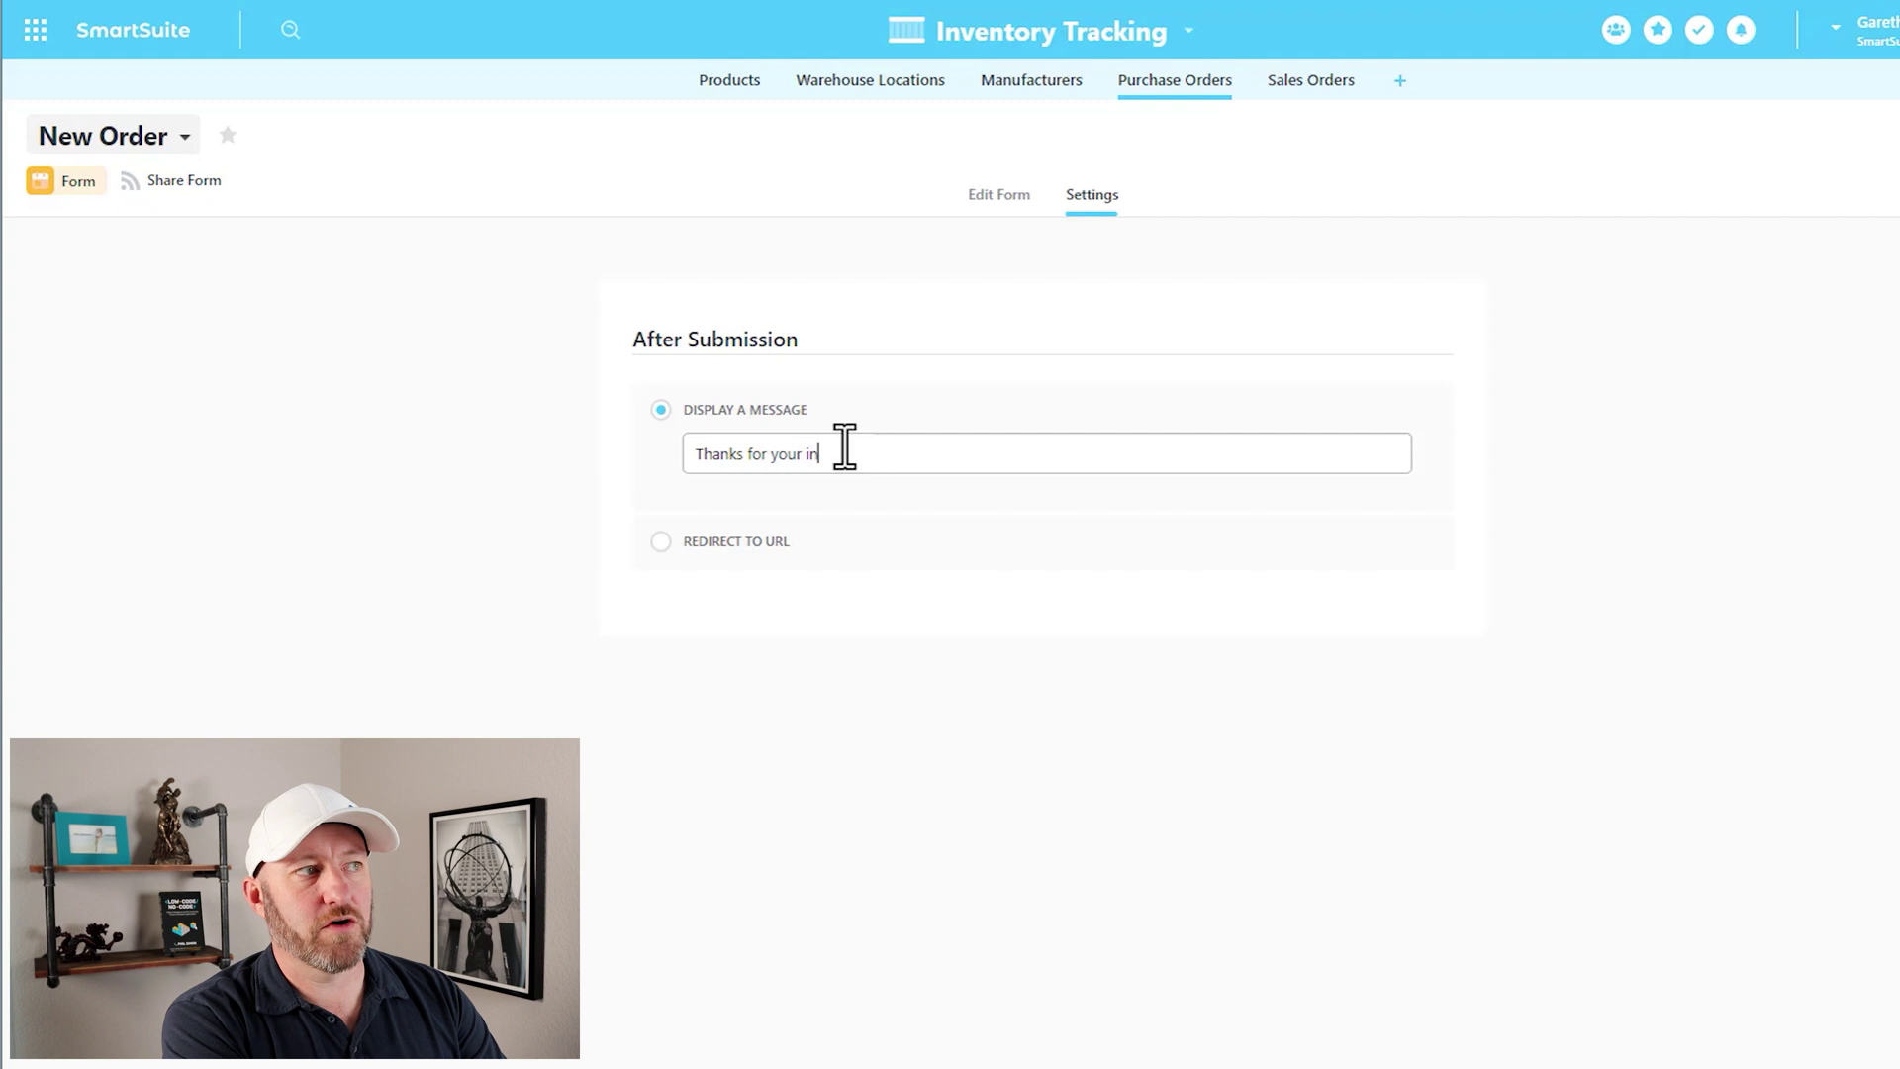
pyautogui.click(900, 429)
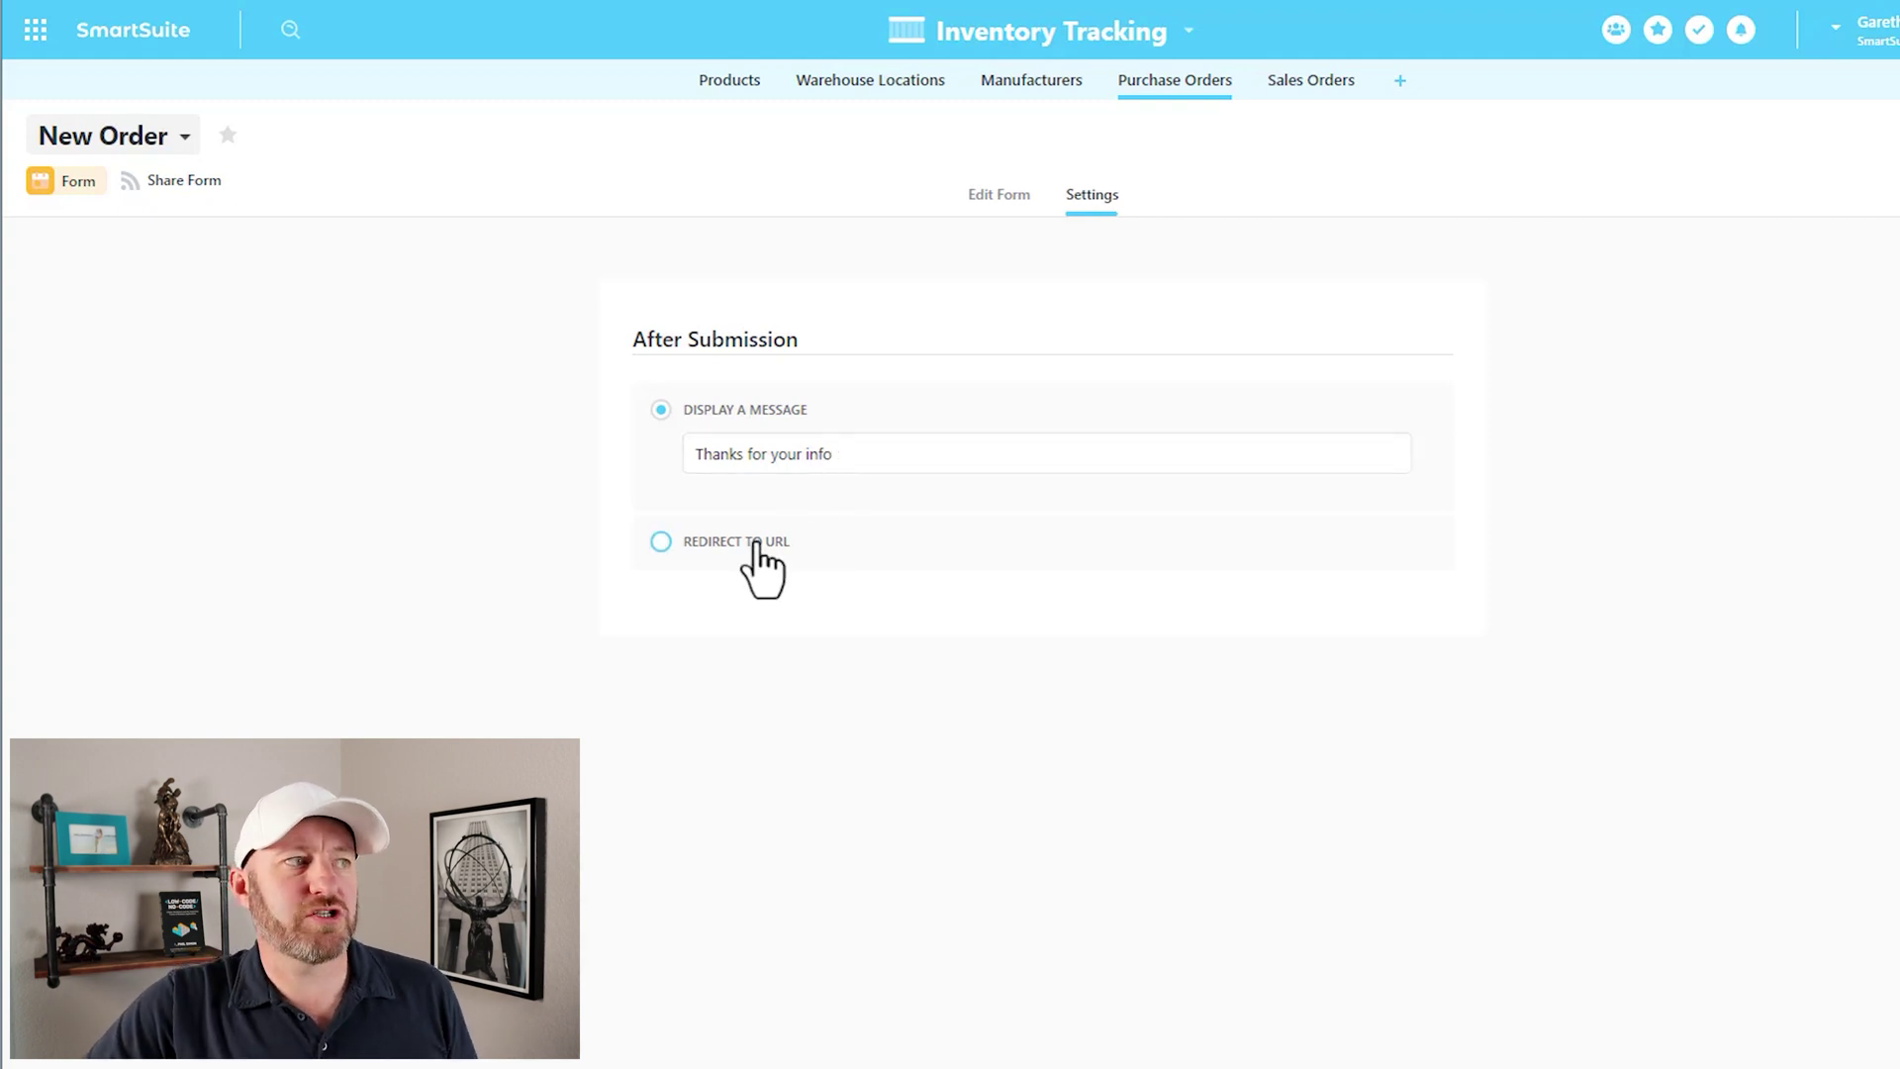
# Step: Try the option to redirect to a URL after submission, and switch back to displaying a message
pyautogui.click(754, 544)
pyautogui.click(785, 528)
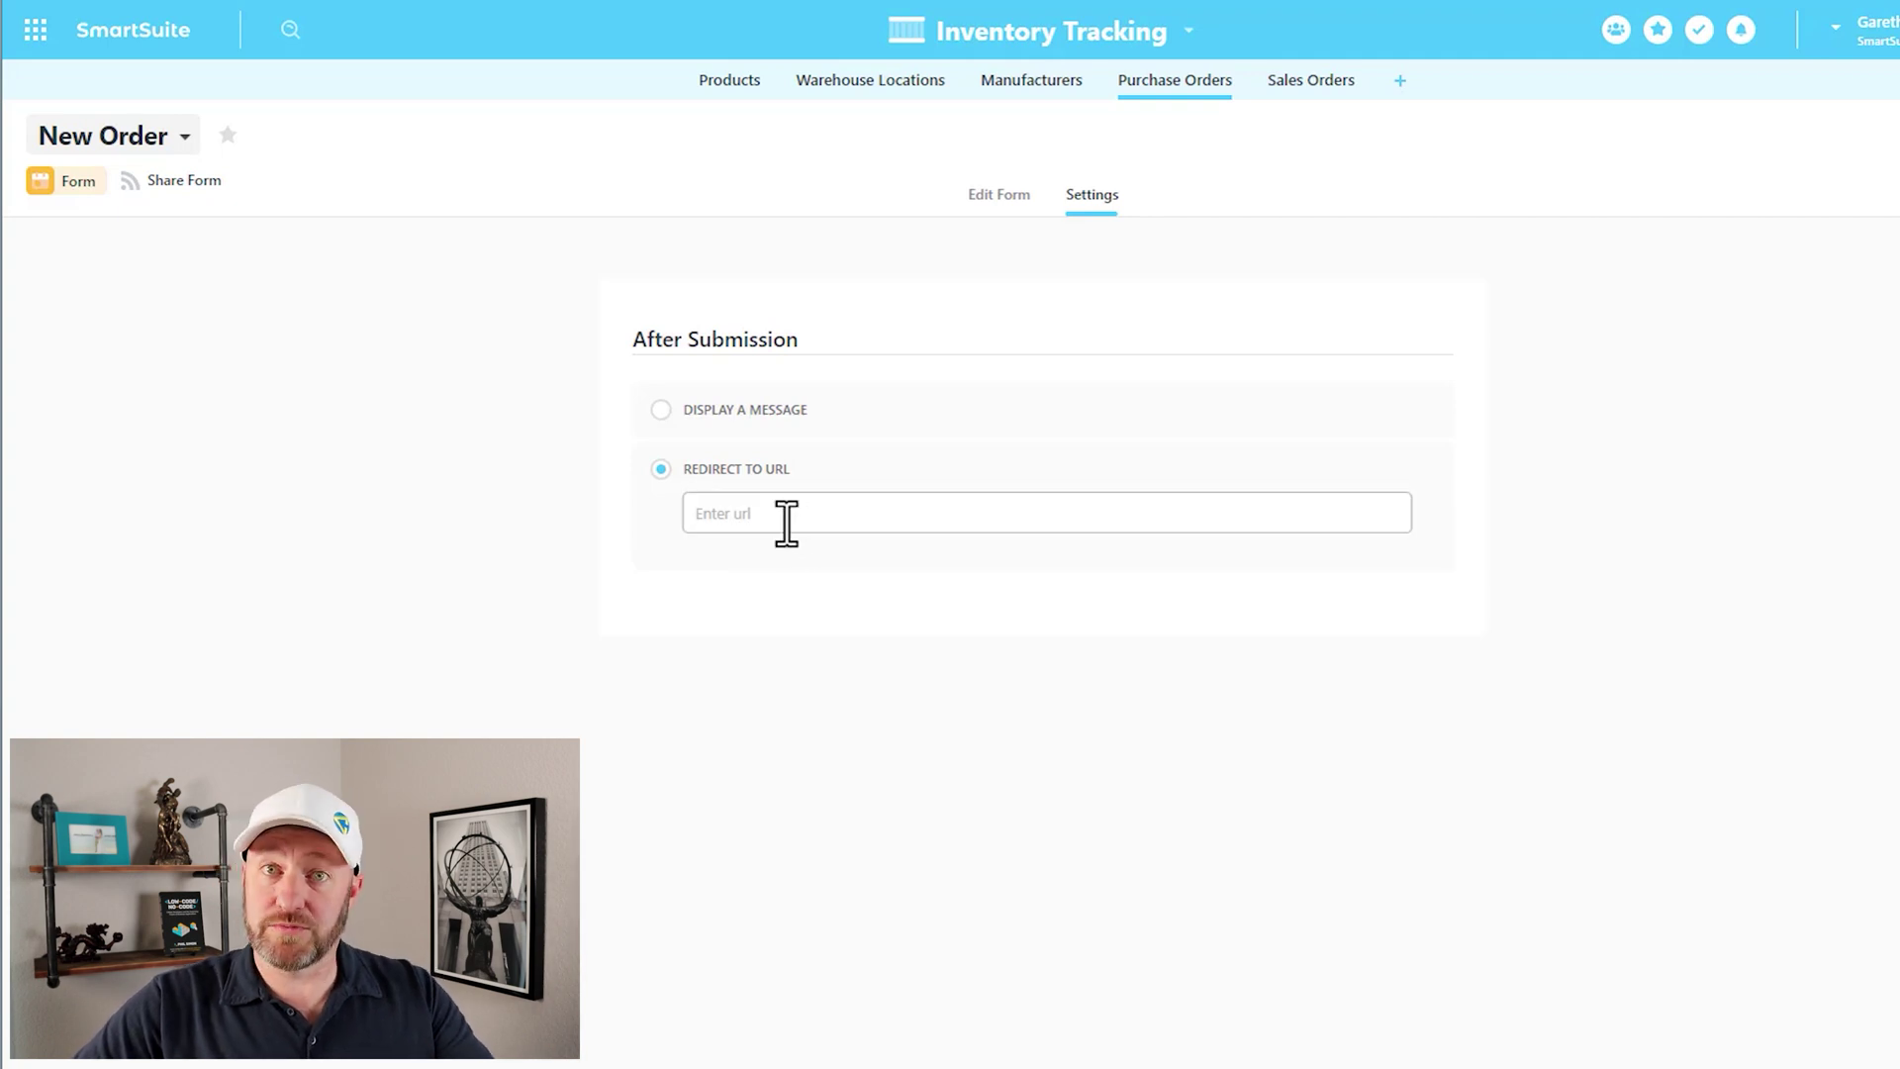
pyautogui.click(740, 412)
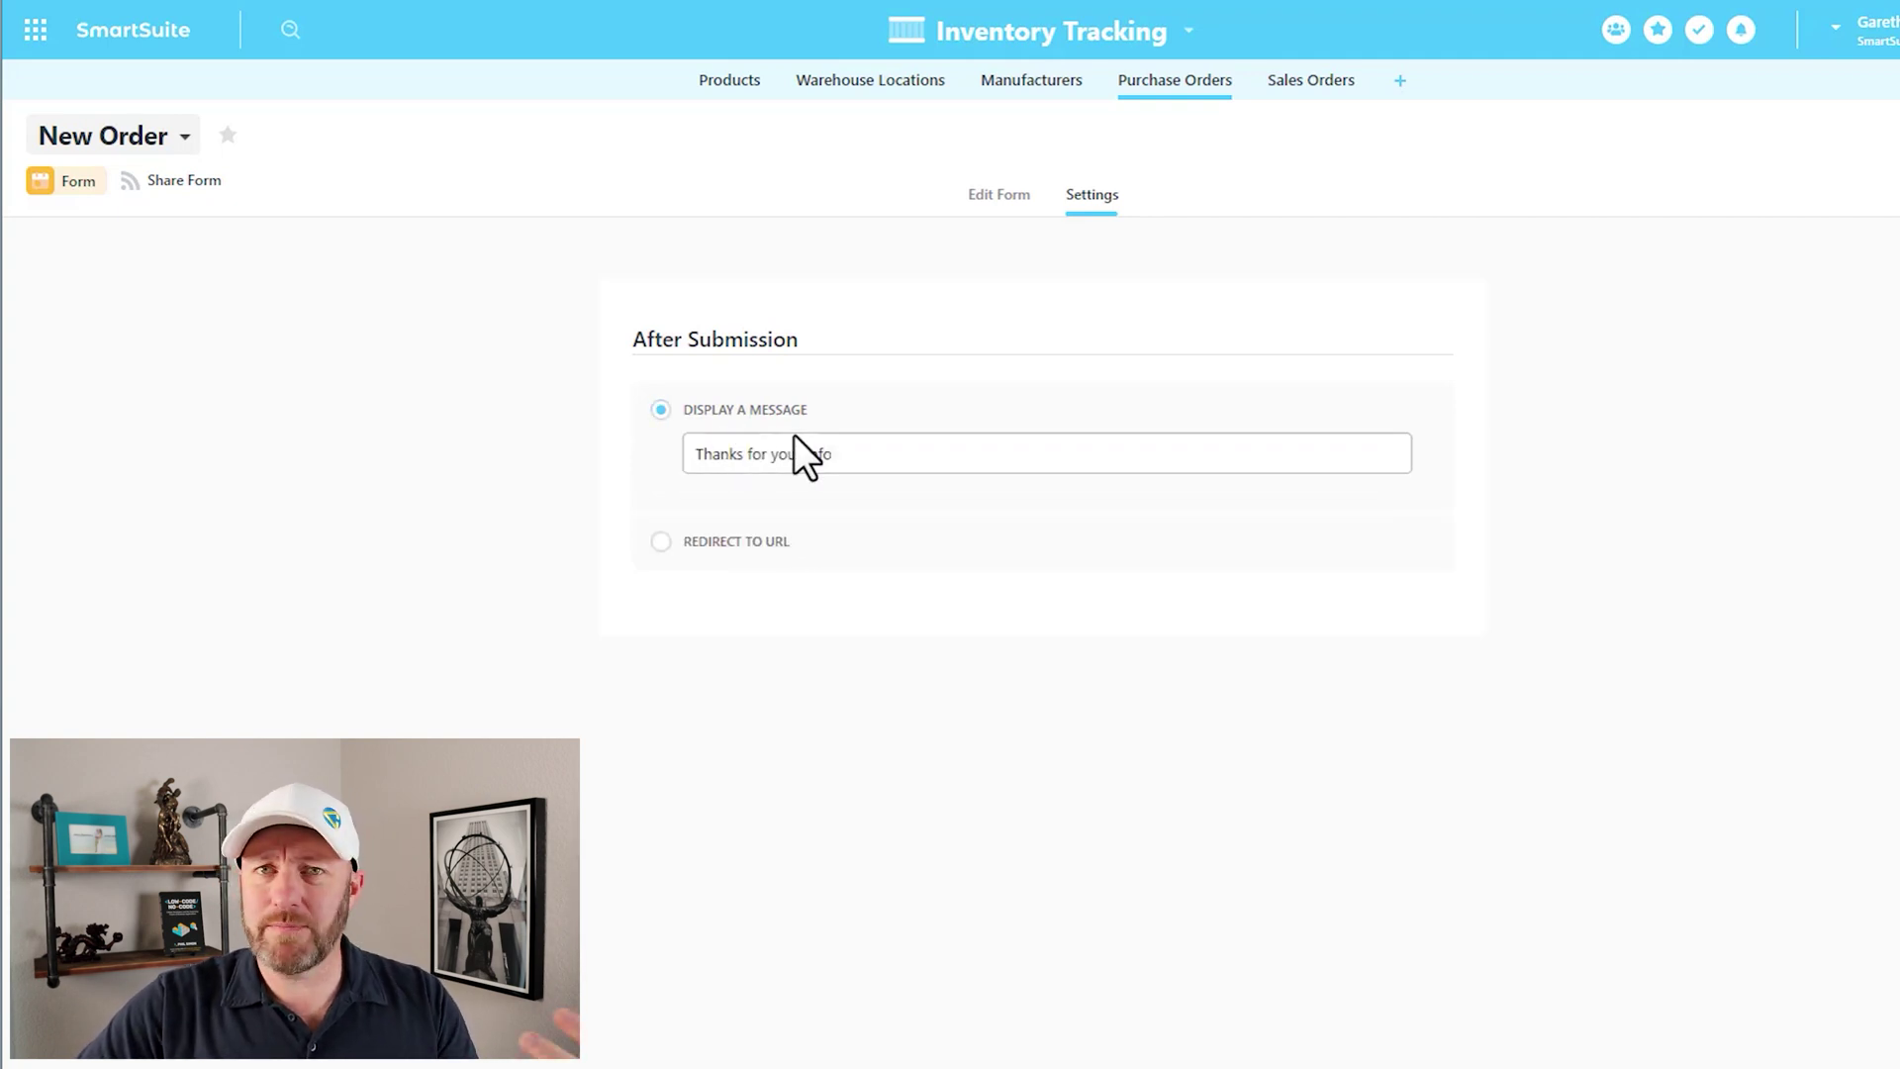
# Step: Return to editing the form, share the New Order view, and select its shareable link and embed code
pyautogui.click(999, 198)
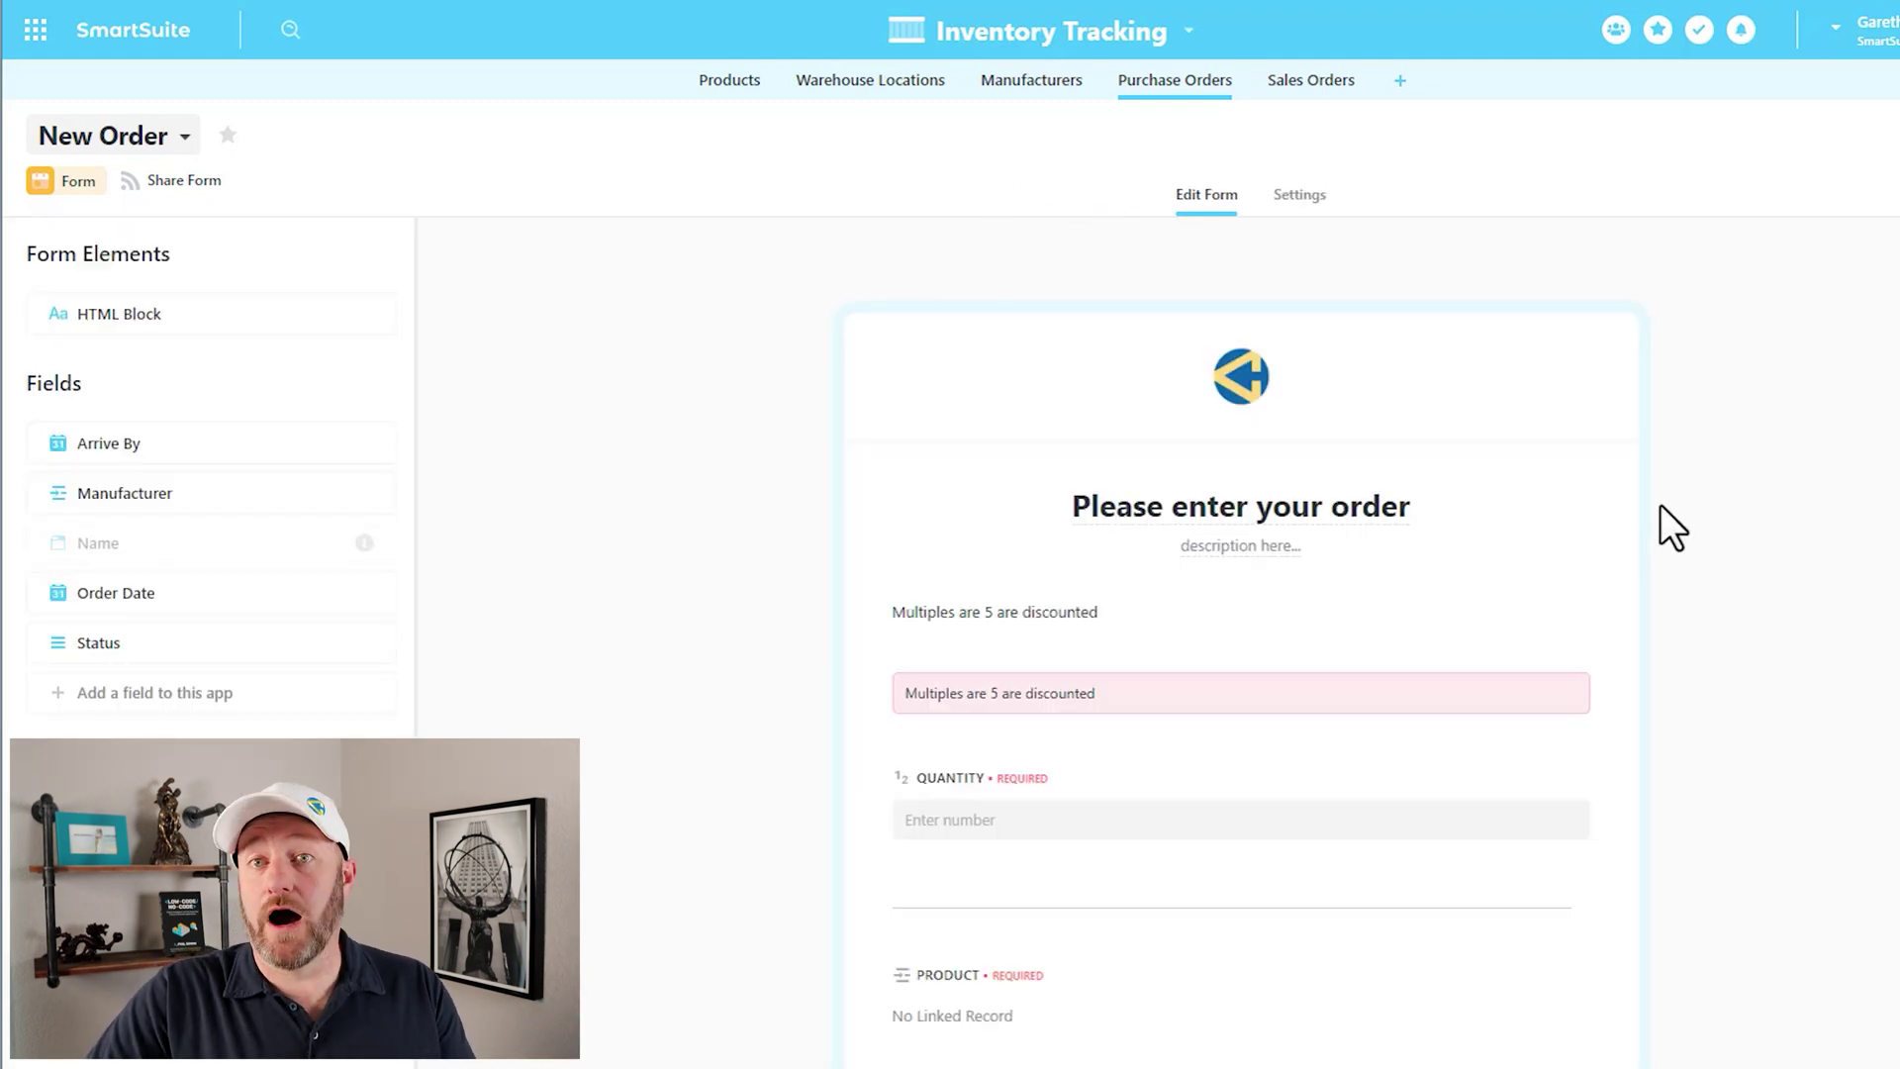
pyautogui.click(178, 188)
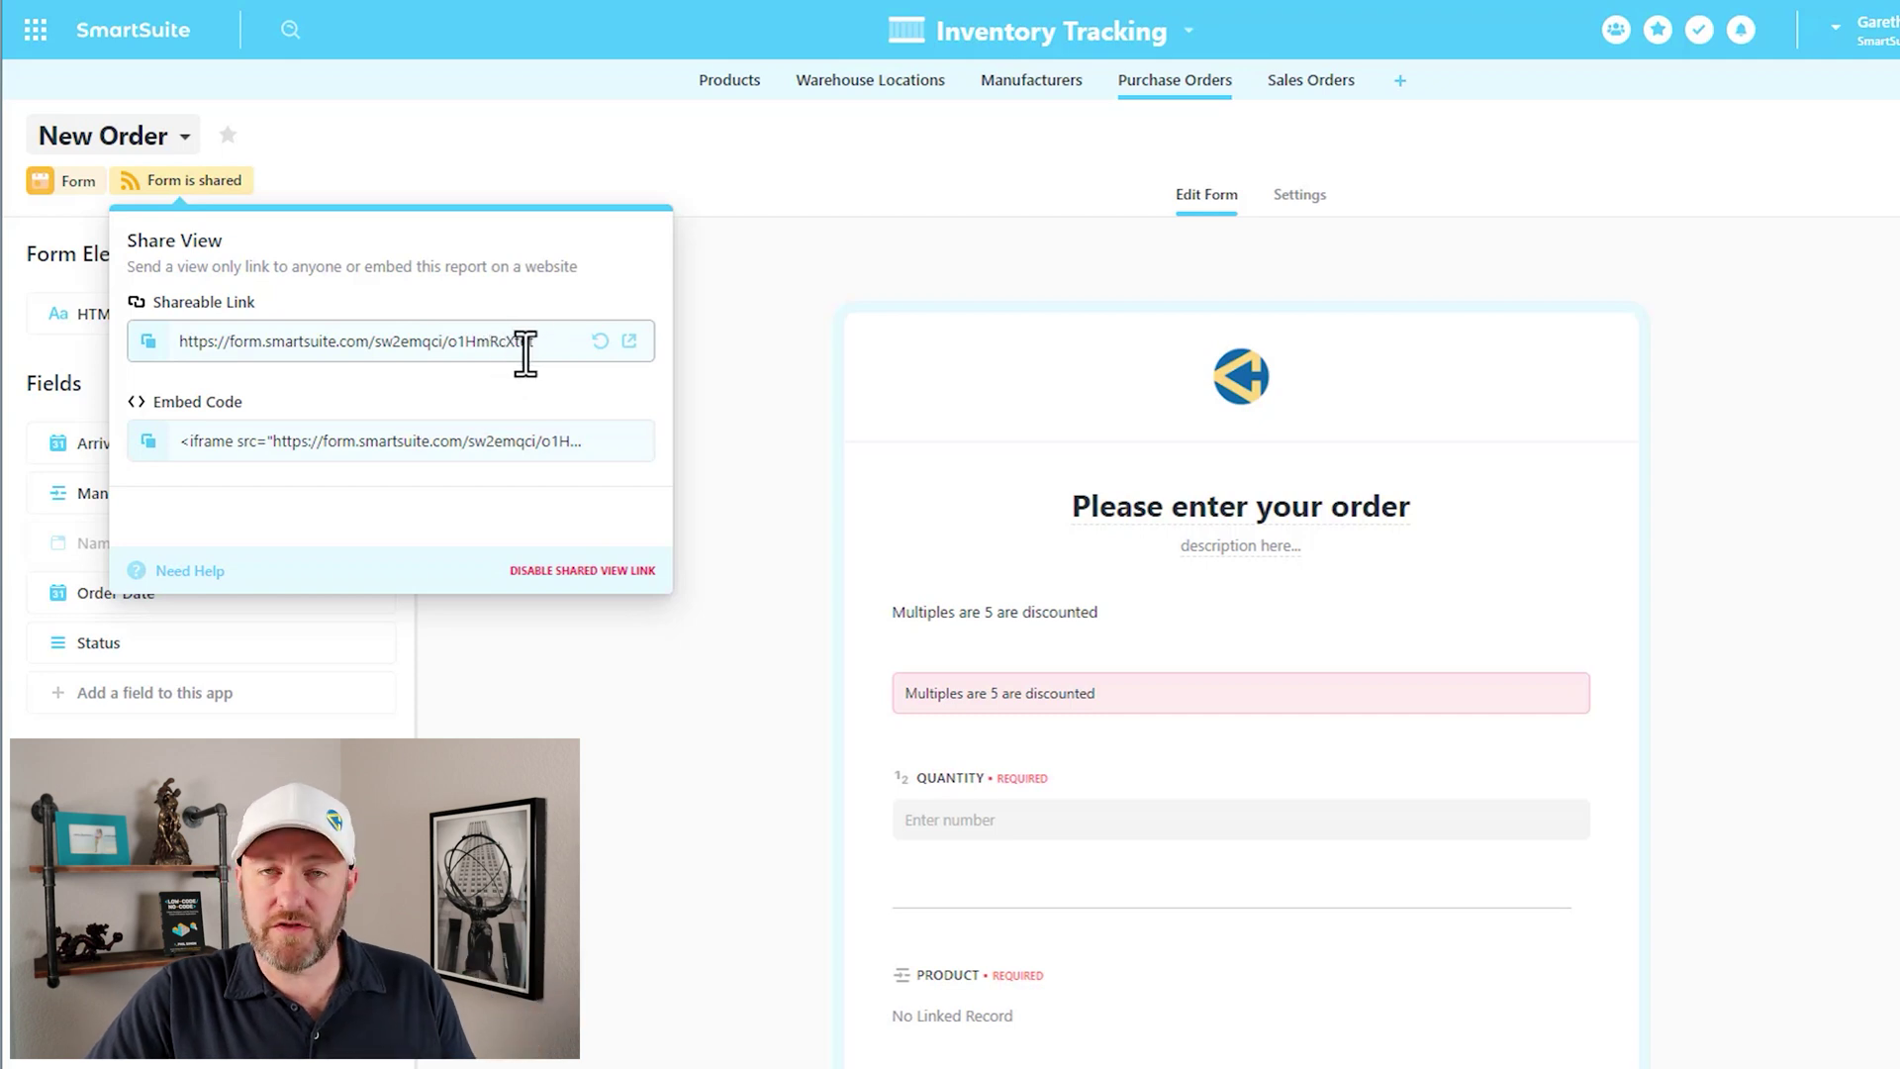
pyautogui.click(447, 340)
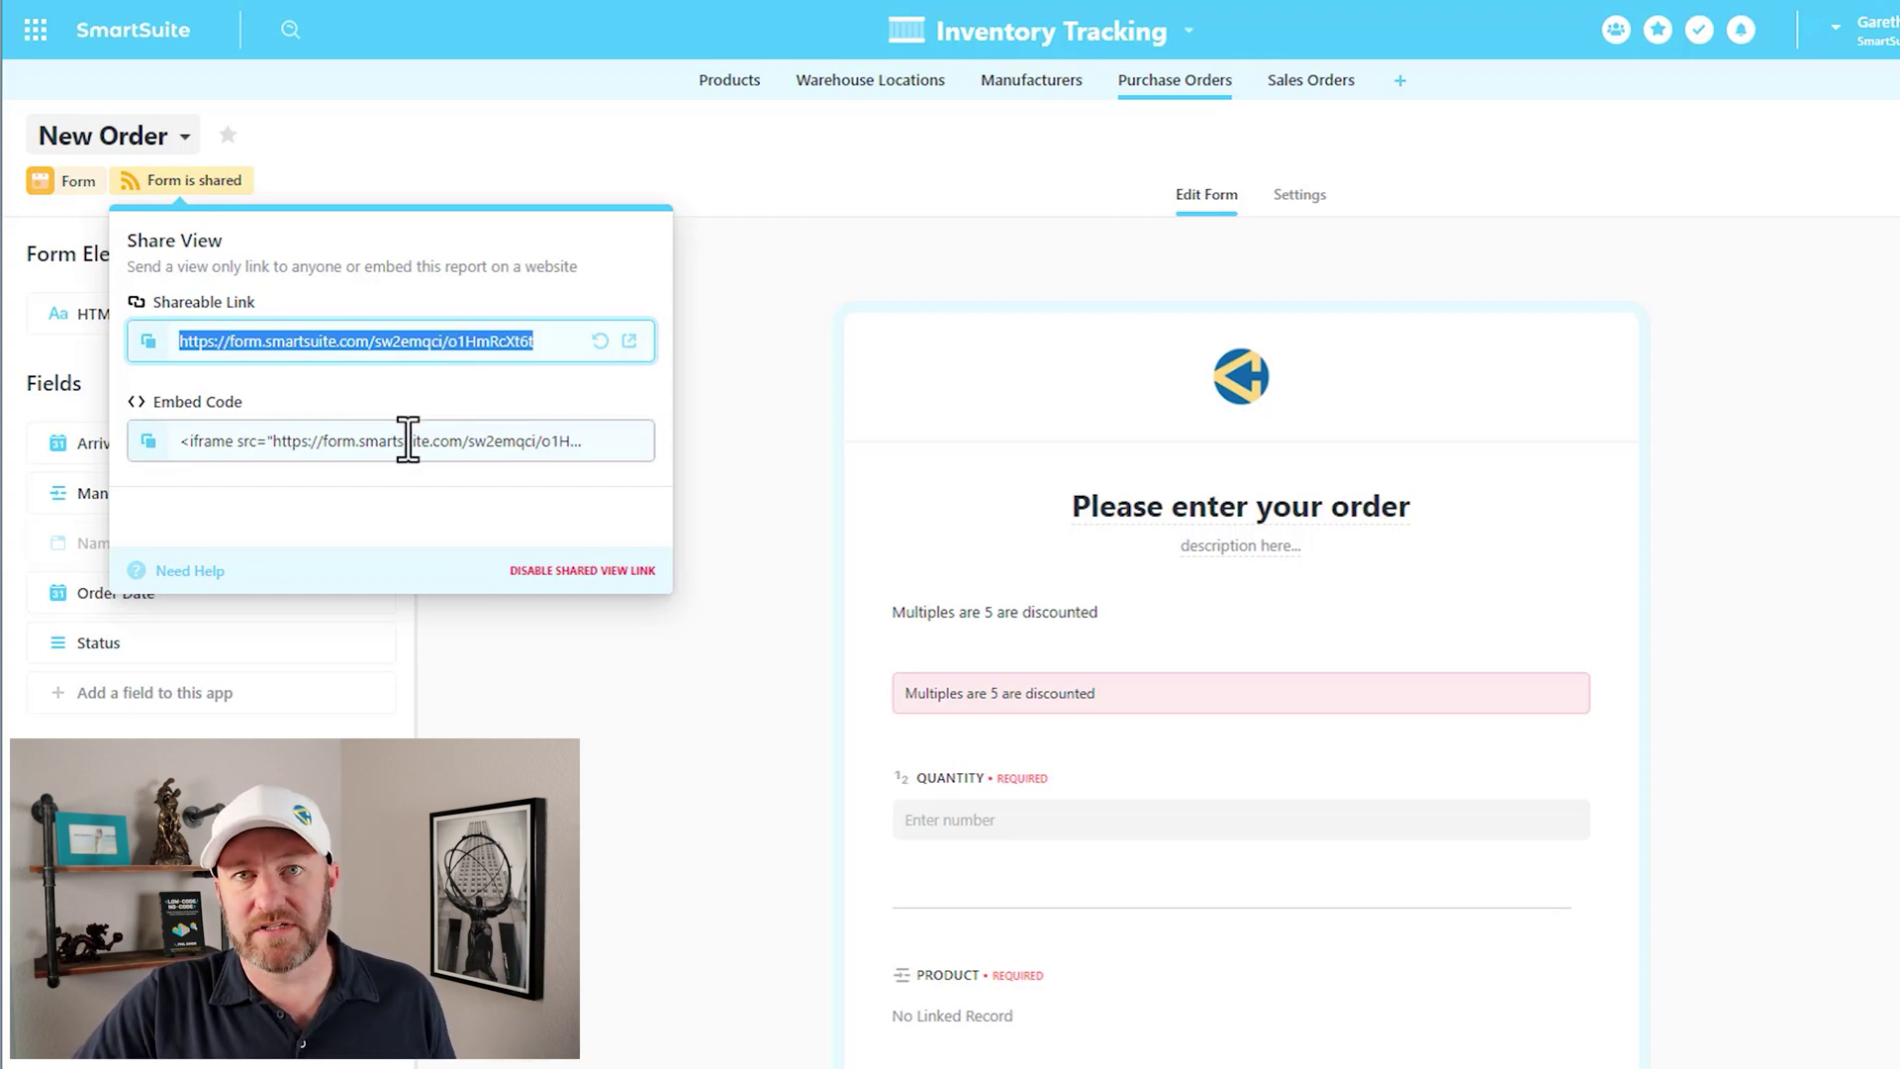
pyautogui.click(297, 442)
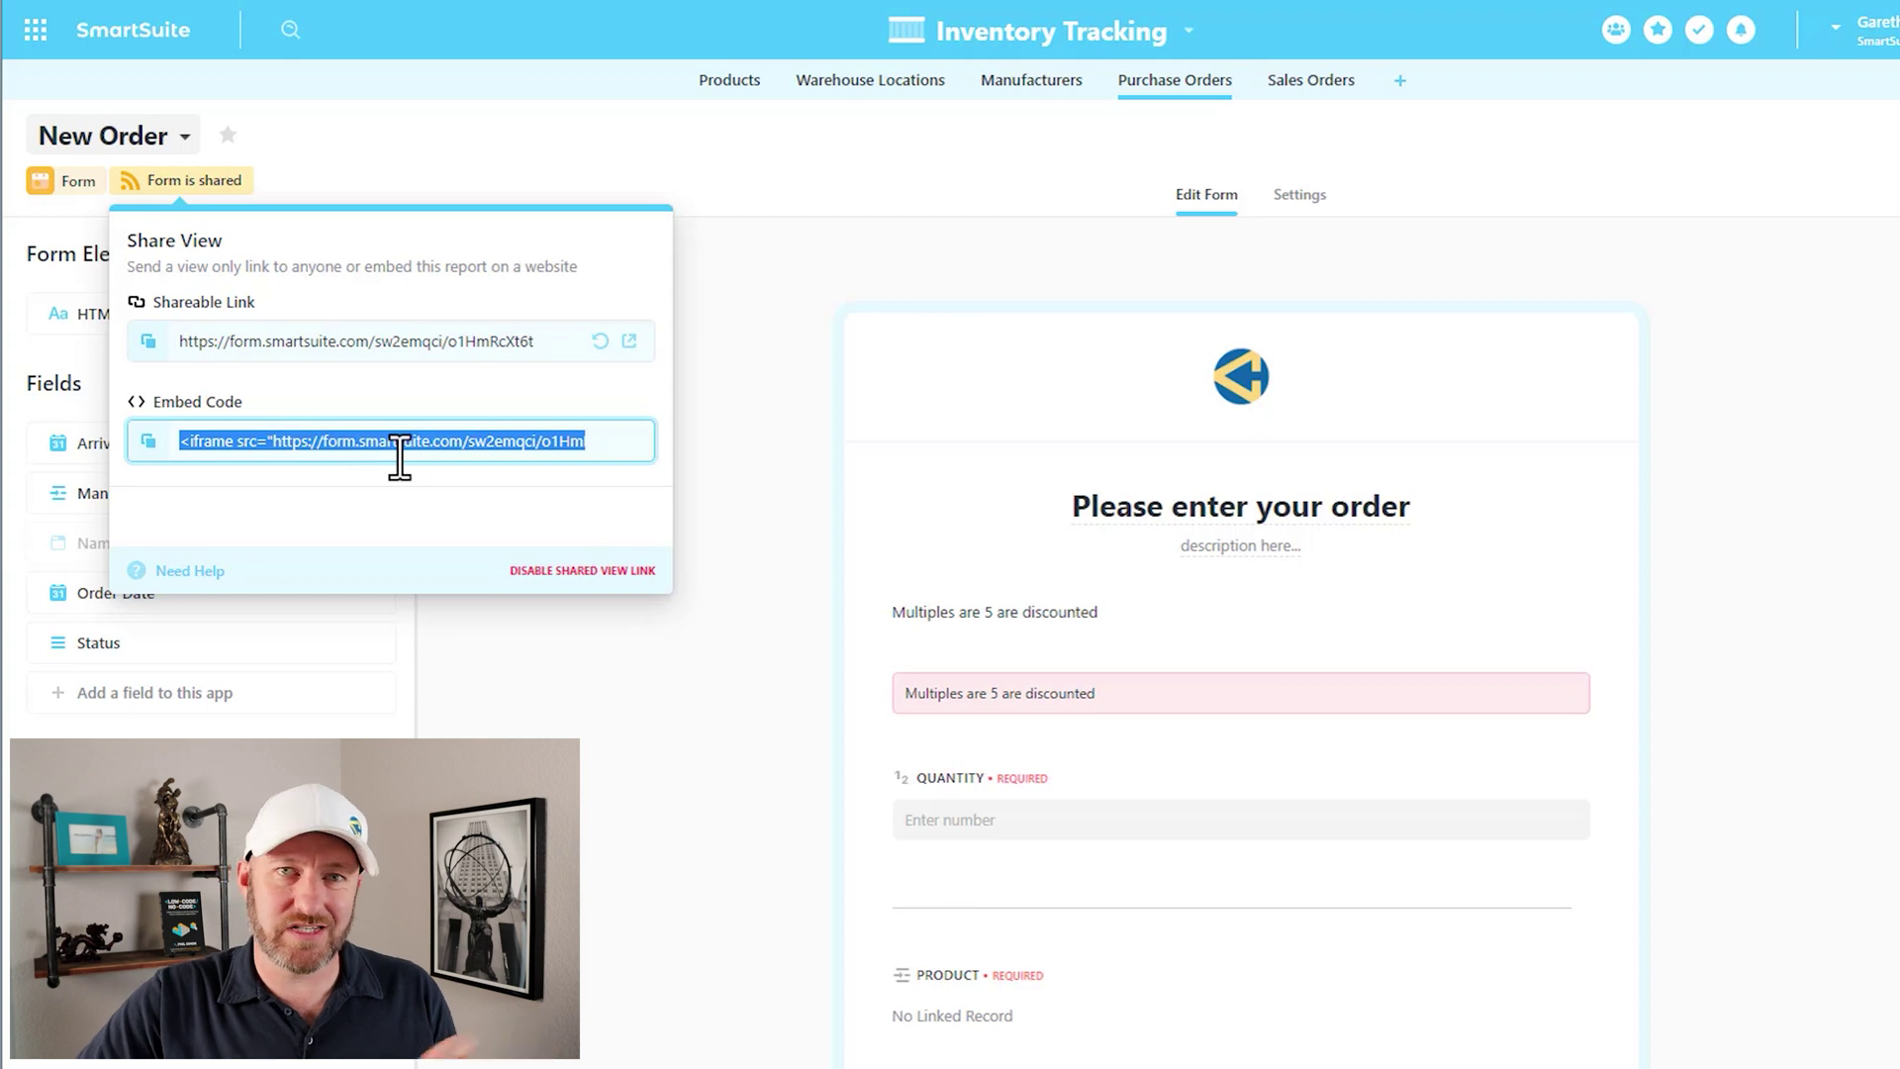
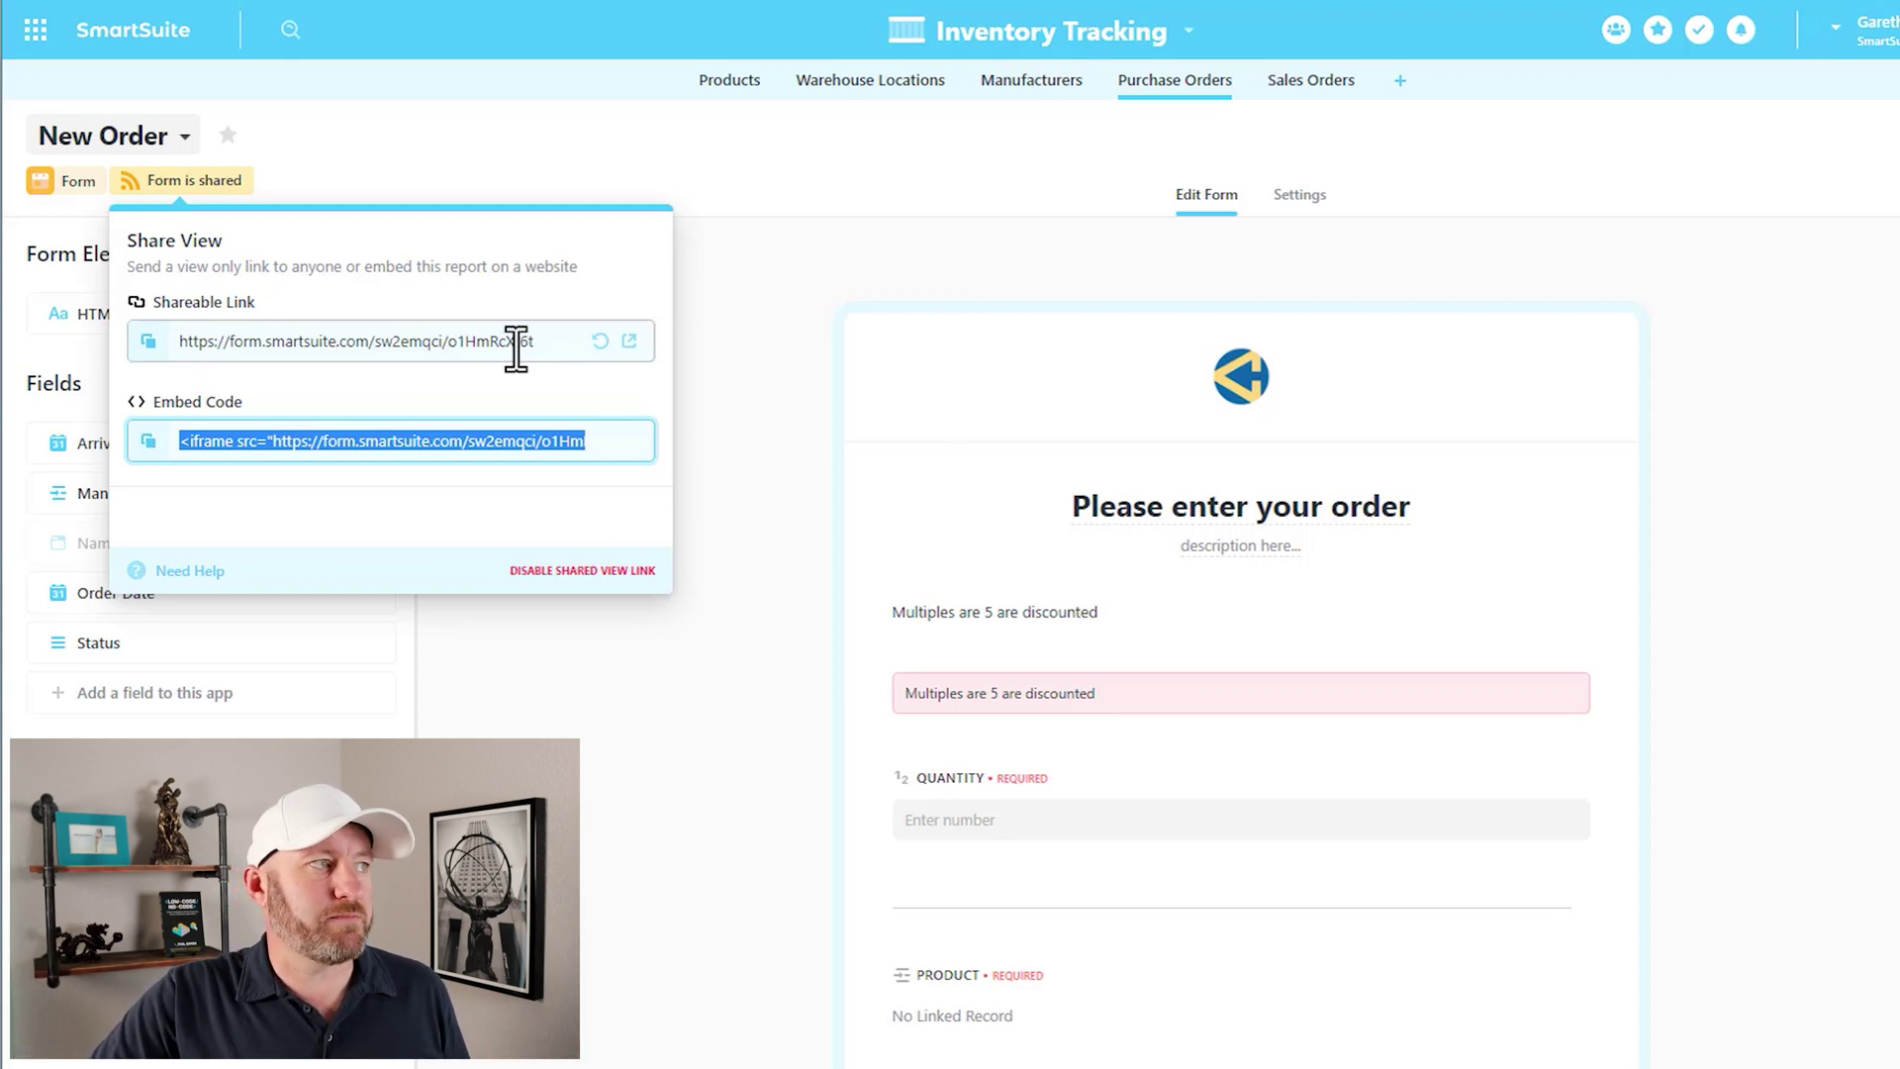
# Step: Open the shared form from its link and submit an order with quantity 102 and product Socks
pyautogui.click(628, 341)
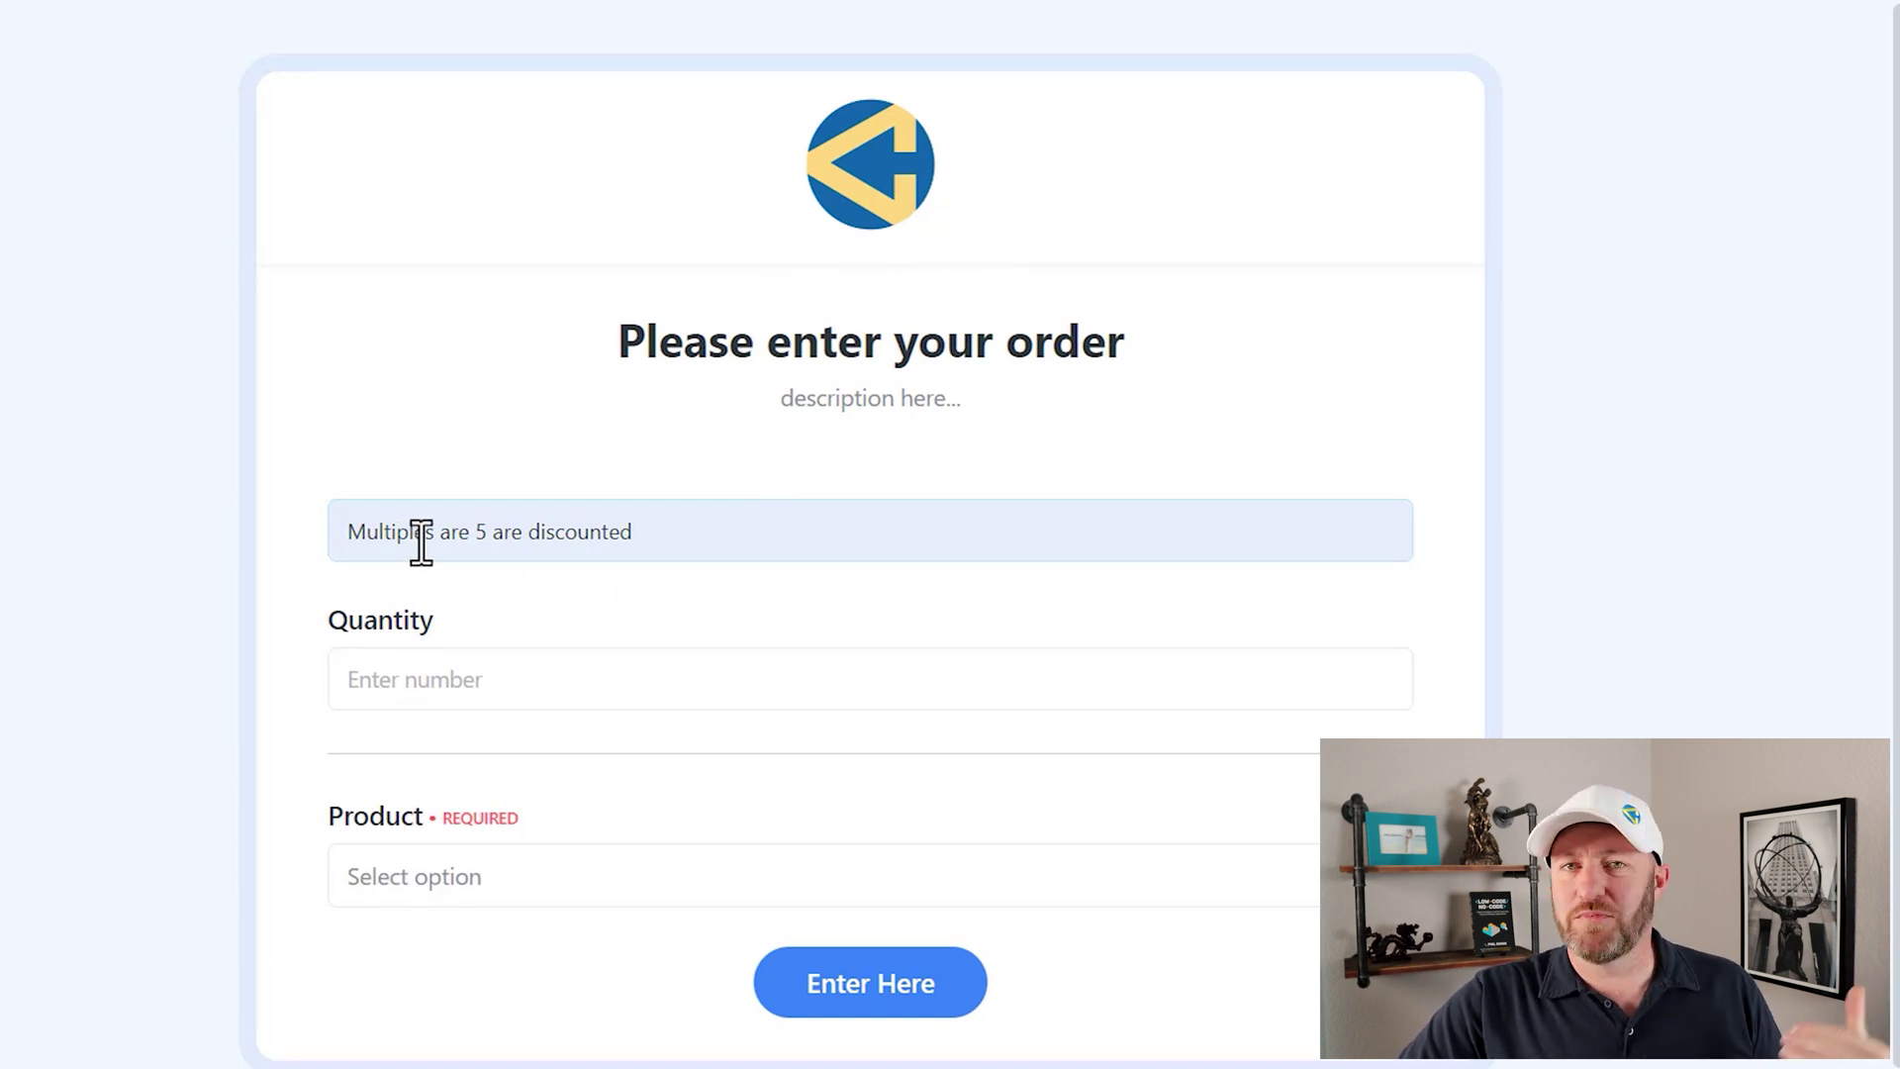
pyautogui.click(514, 673)
pyautogui.write('102')
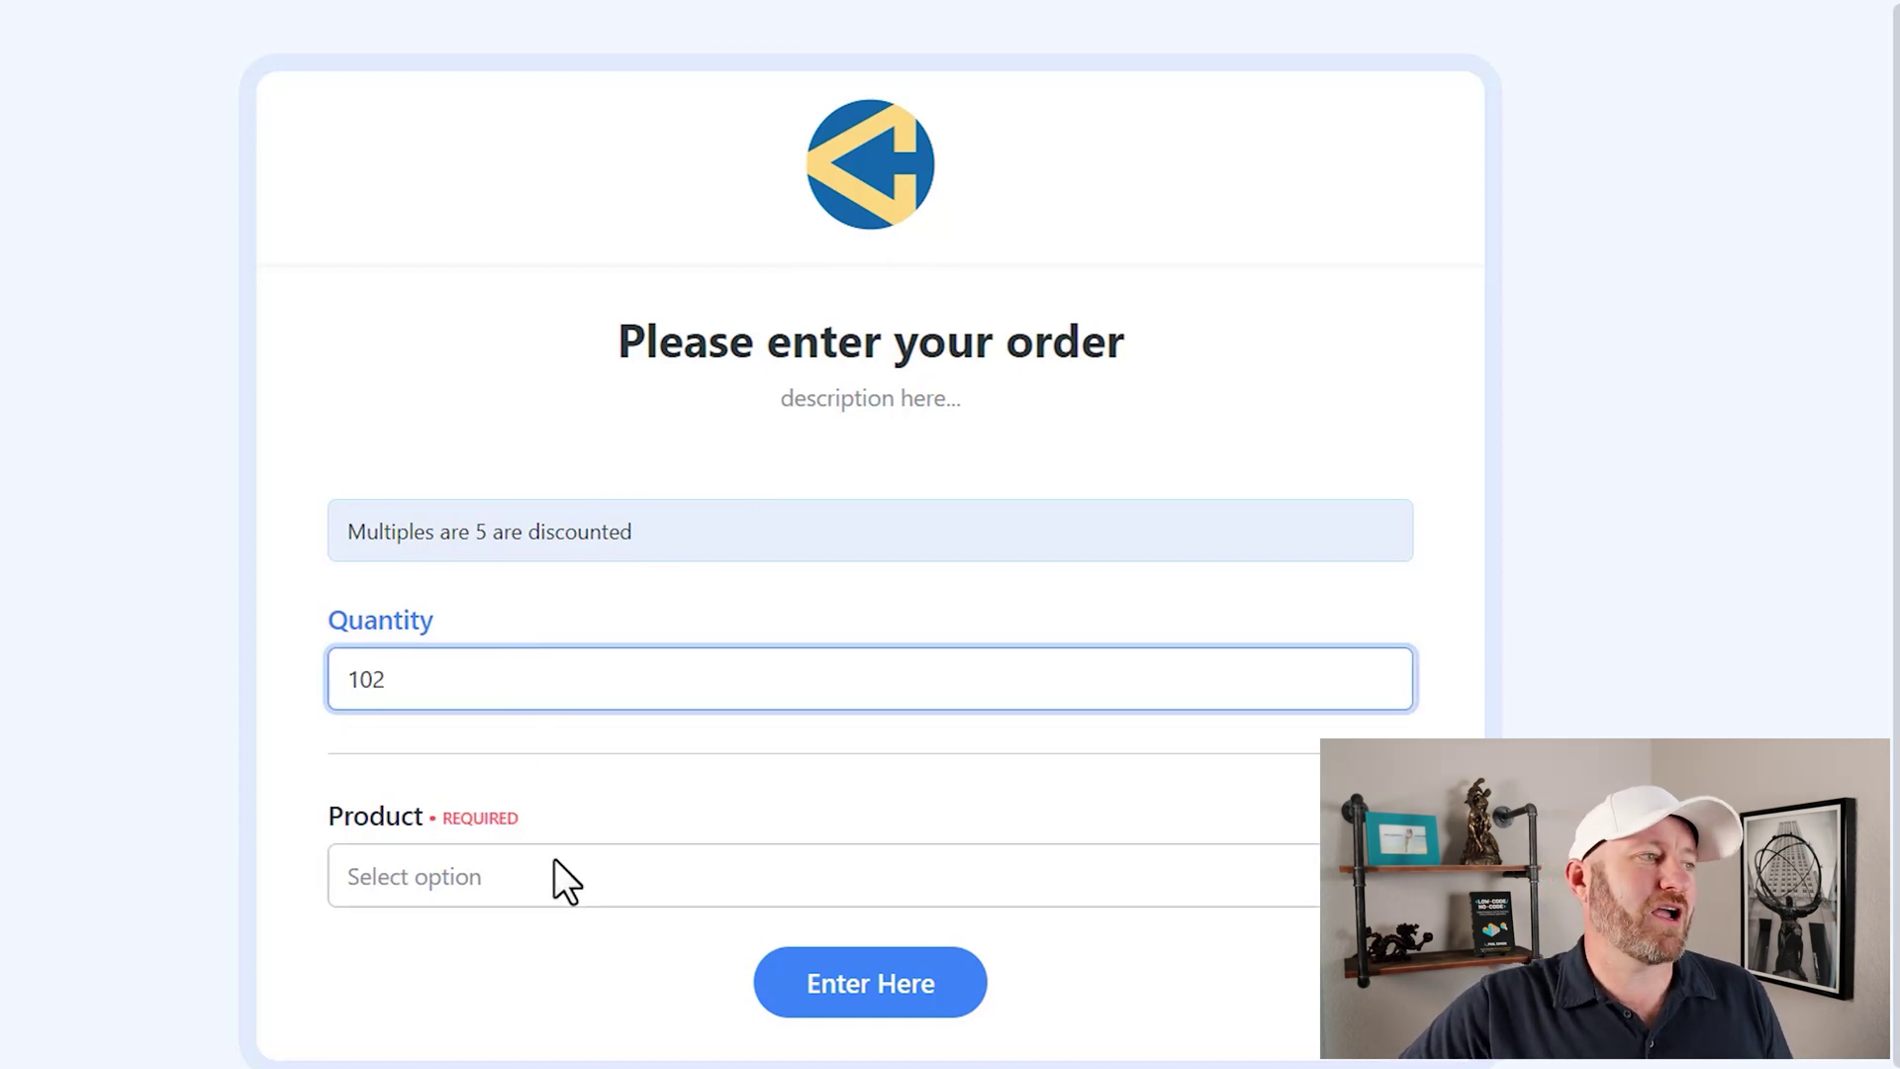
pyautogui.press('Tab')
pyautogui.click(584, 875)
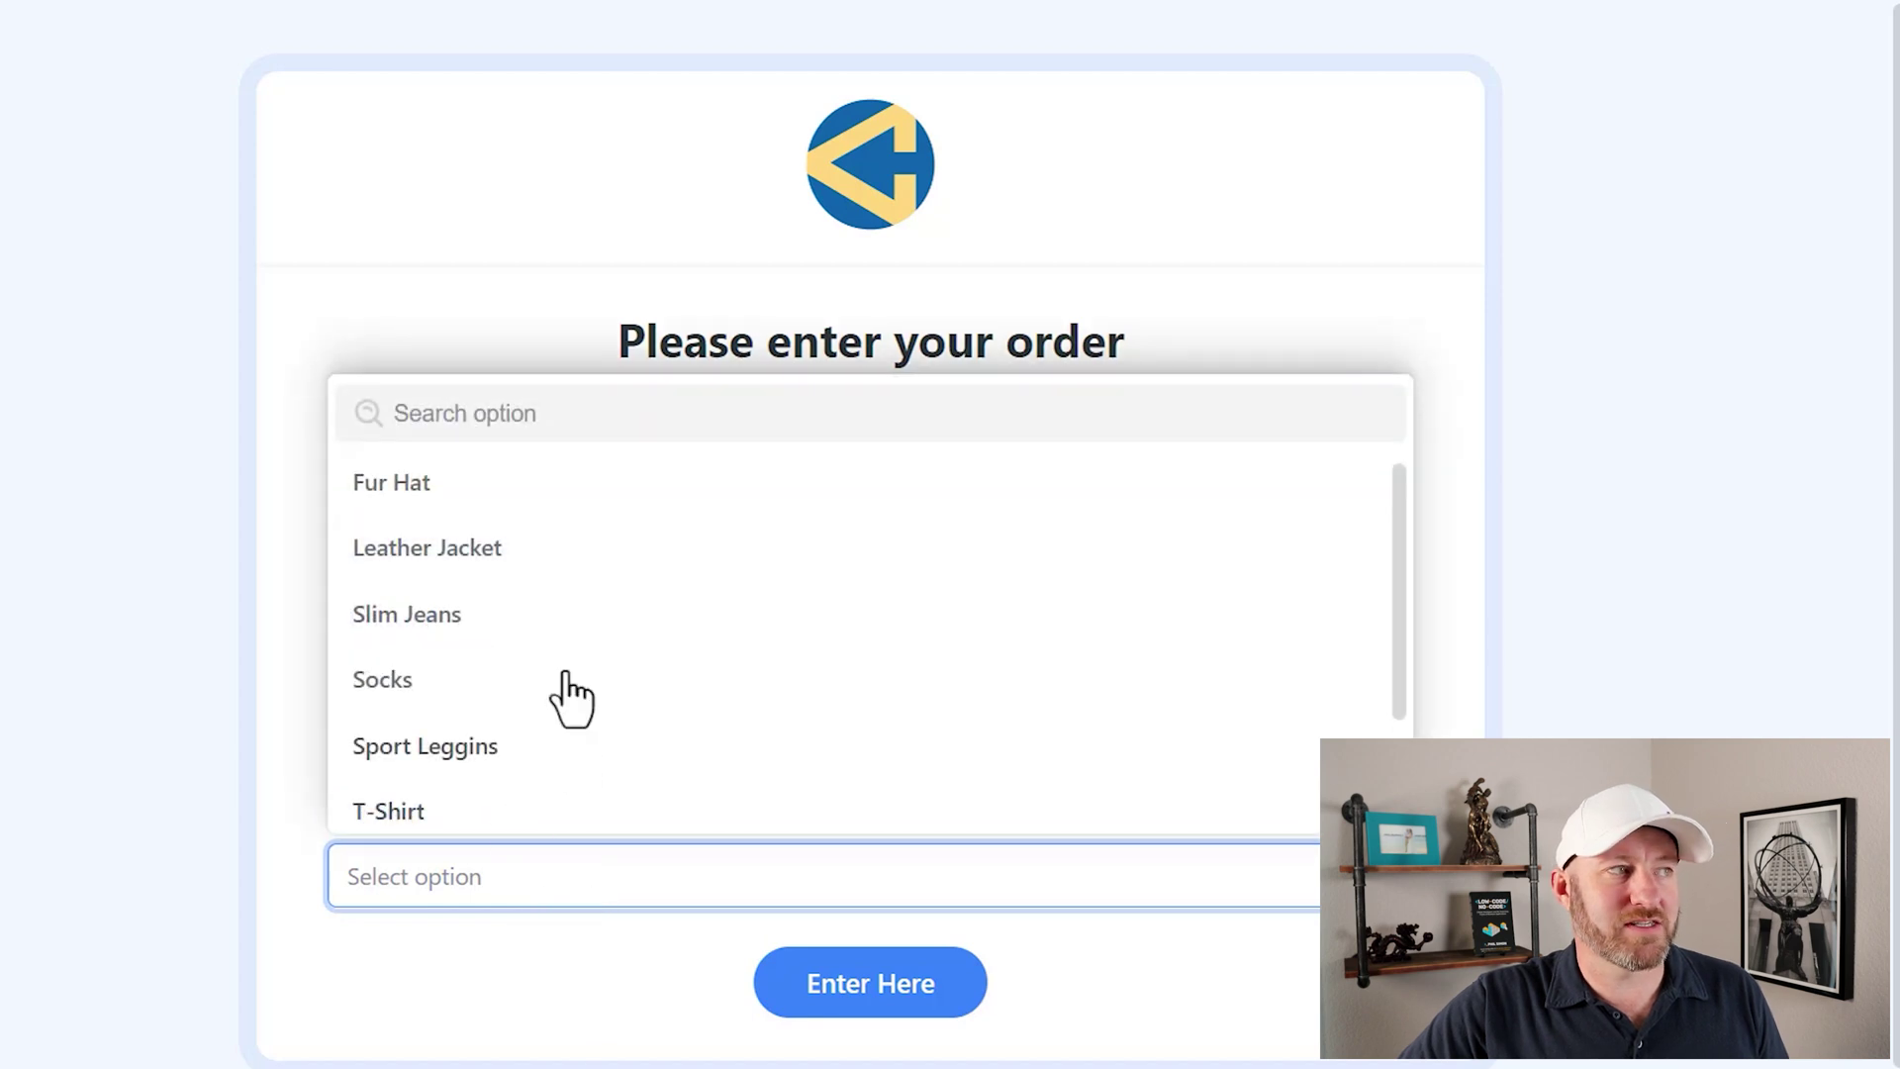
pyautogui.scroll(-3, 560, 564)
pyautogui.scroll(3, 528, 803)
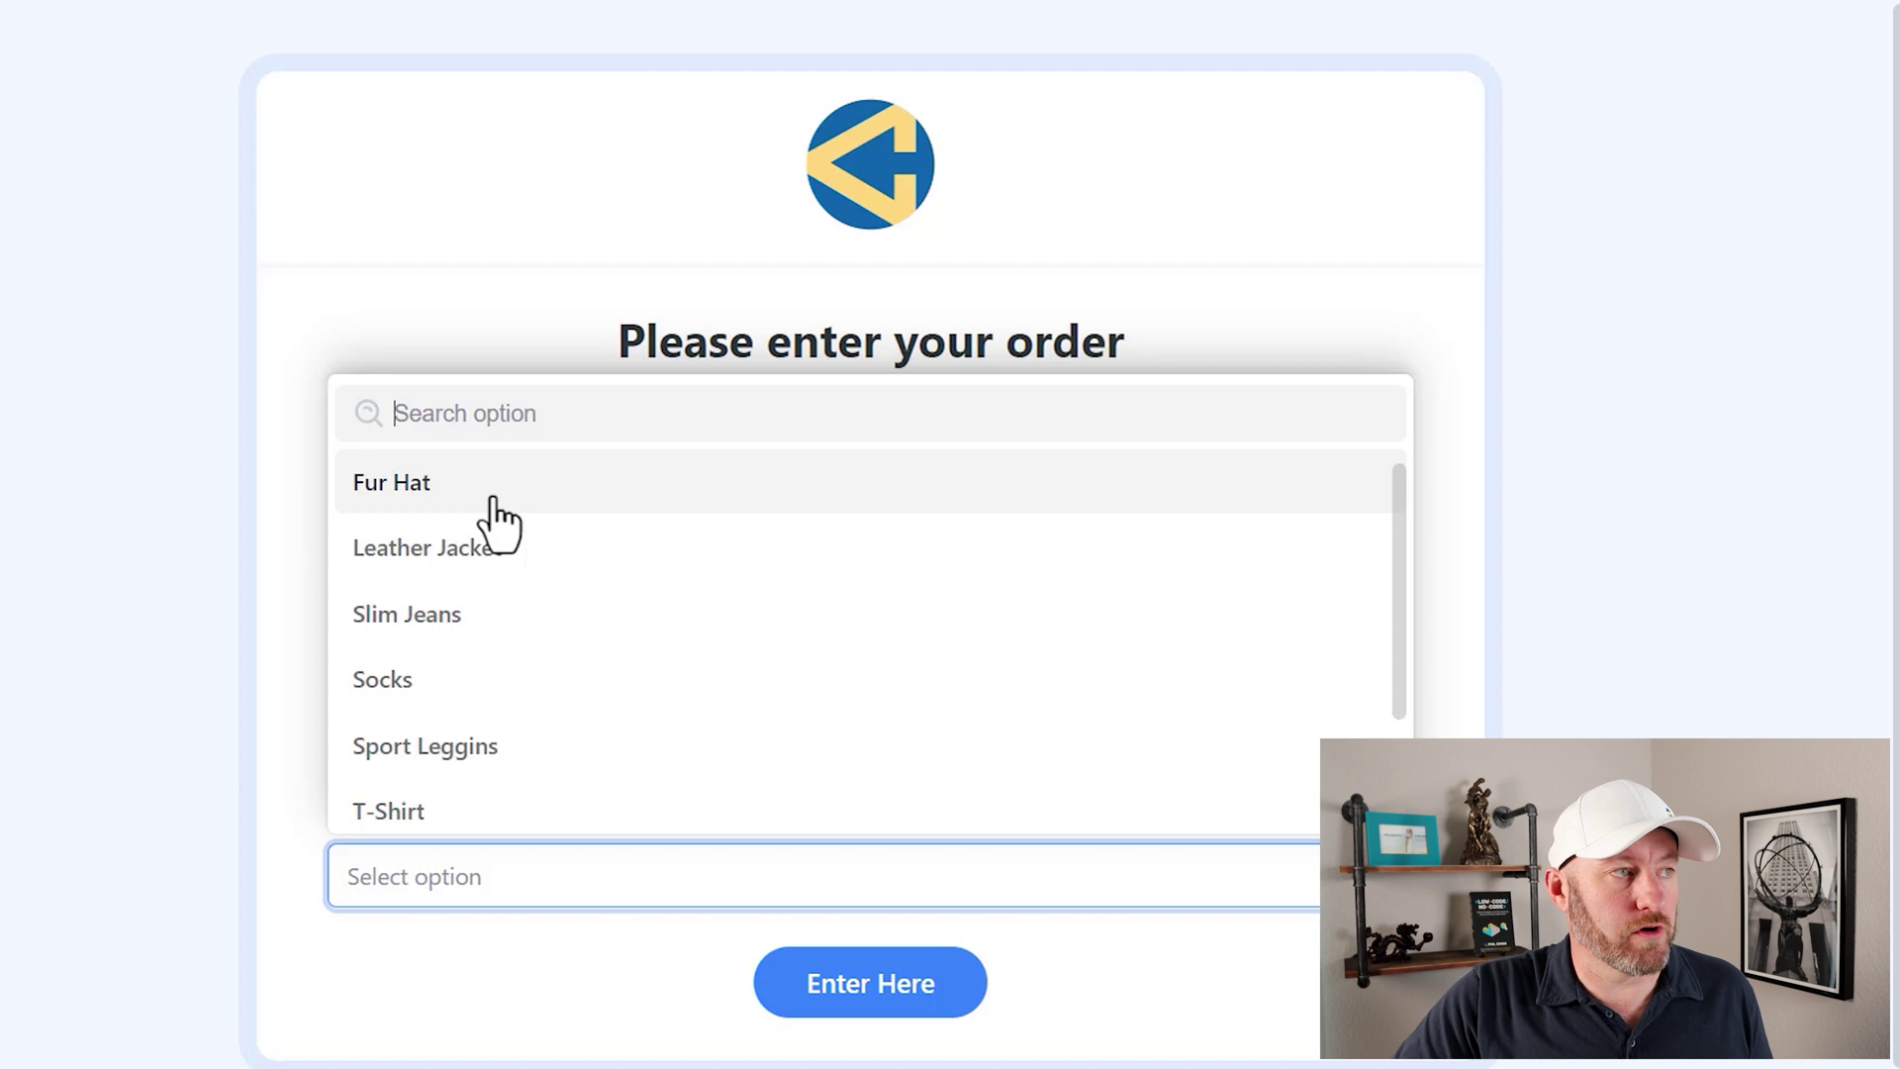
pyautogui.scroll(-2, 496, 722)
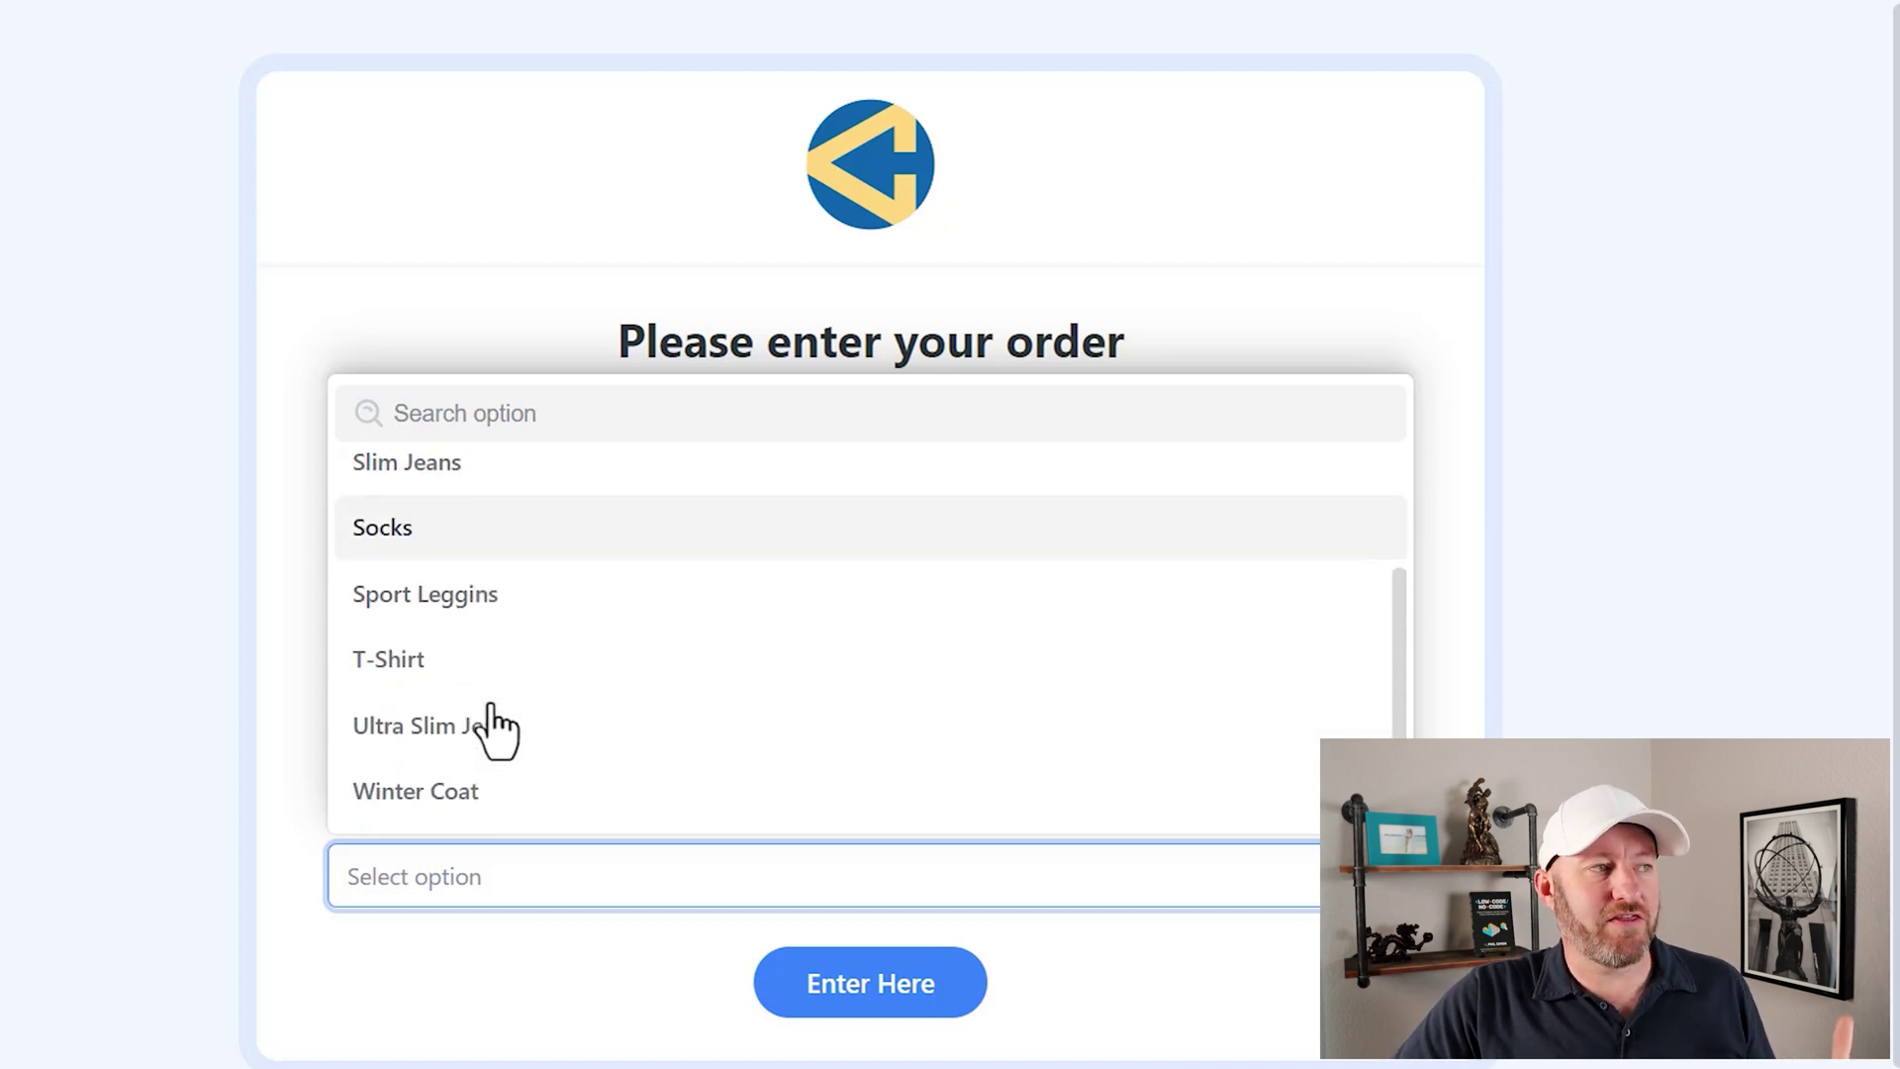
pyautogui.scroll(2, 496, 737)
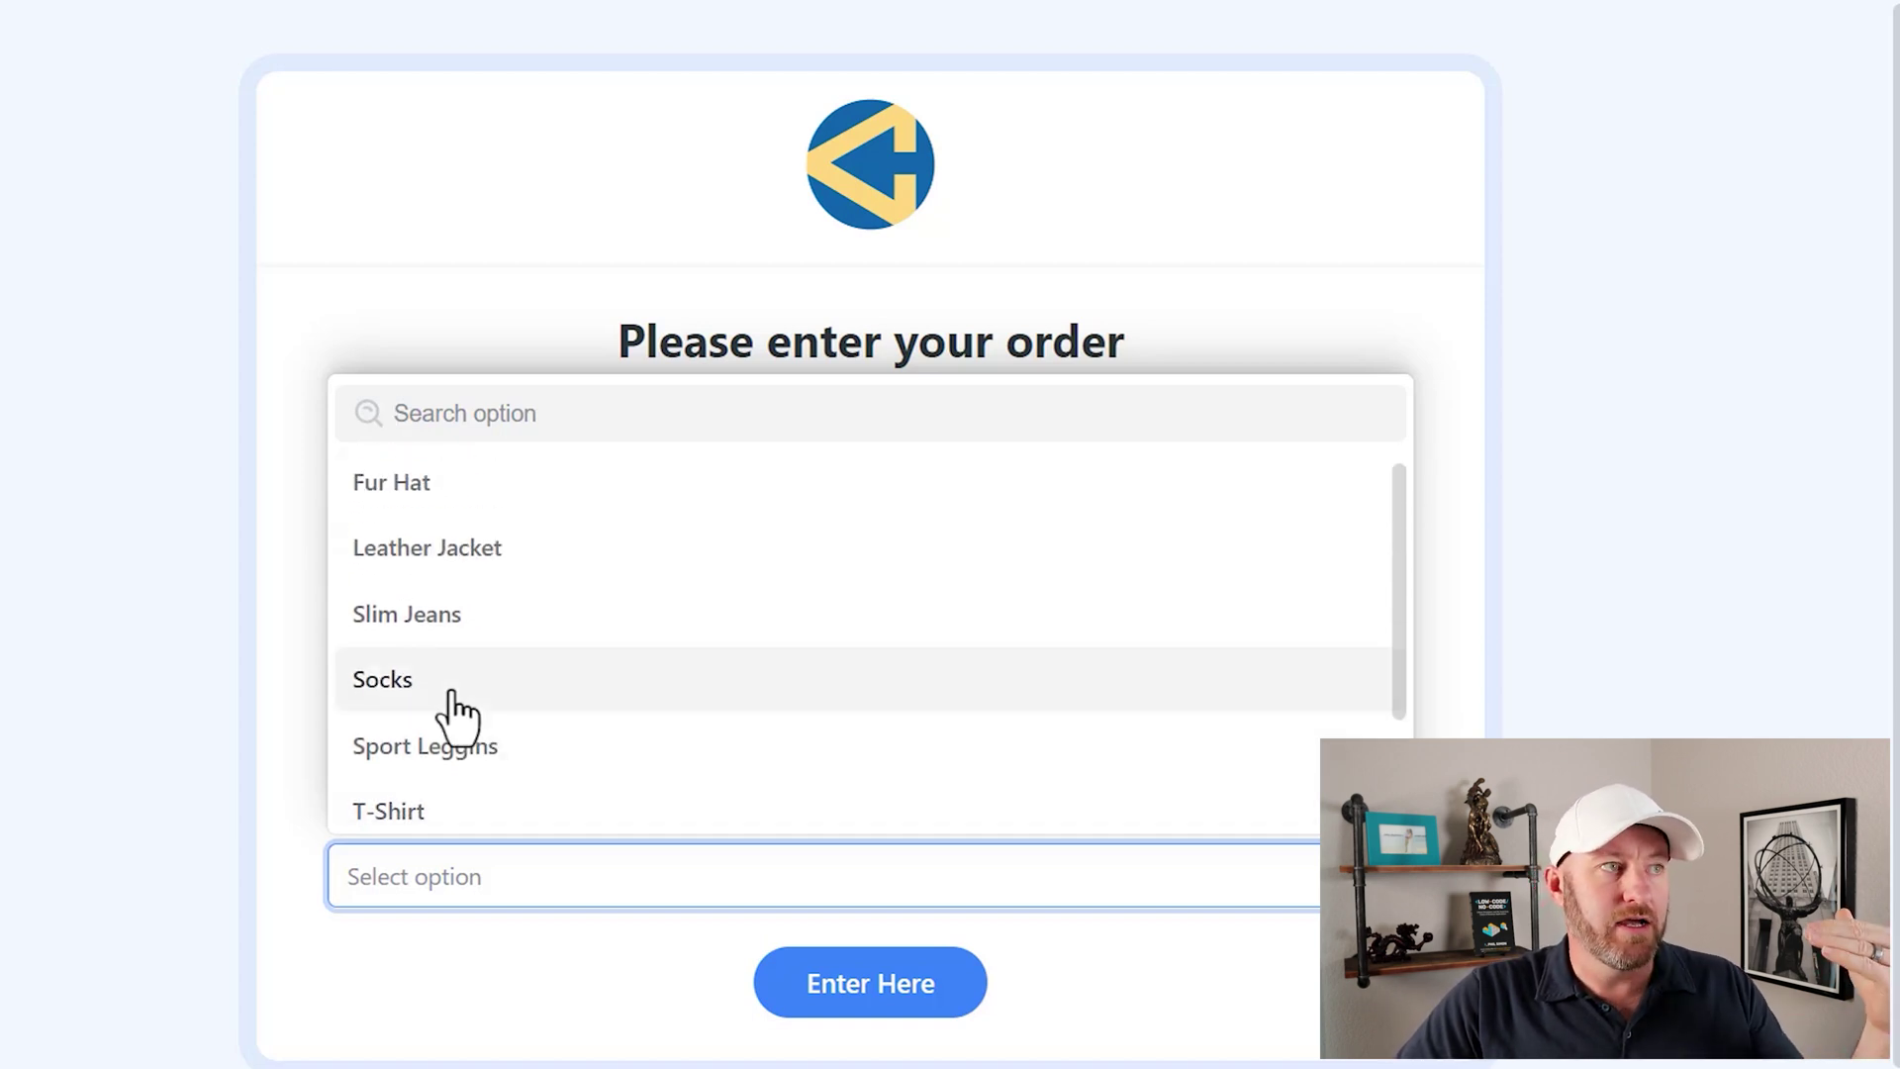
pyautogui.click(457, 691)
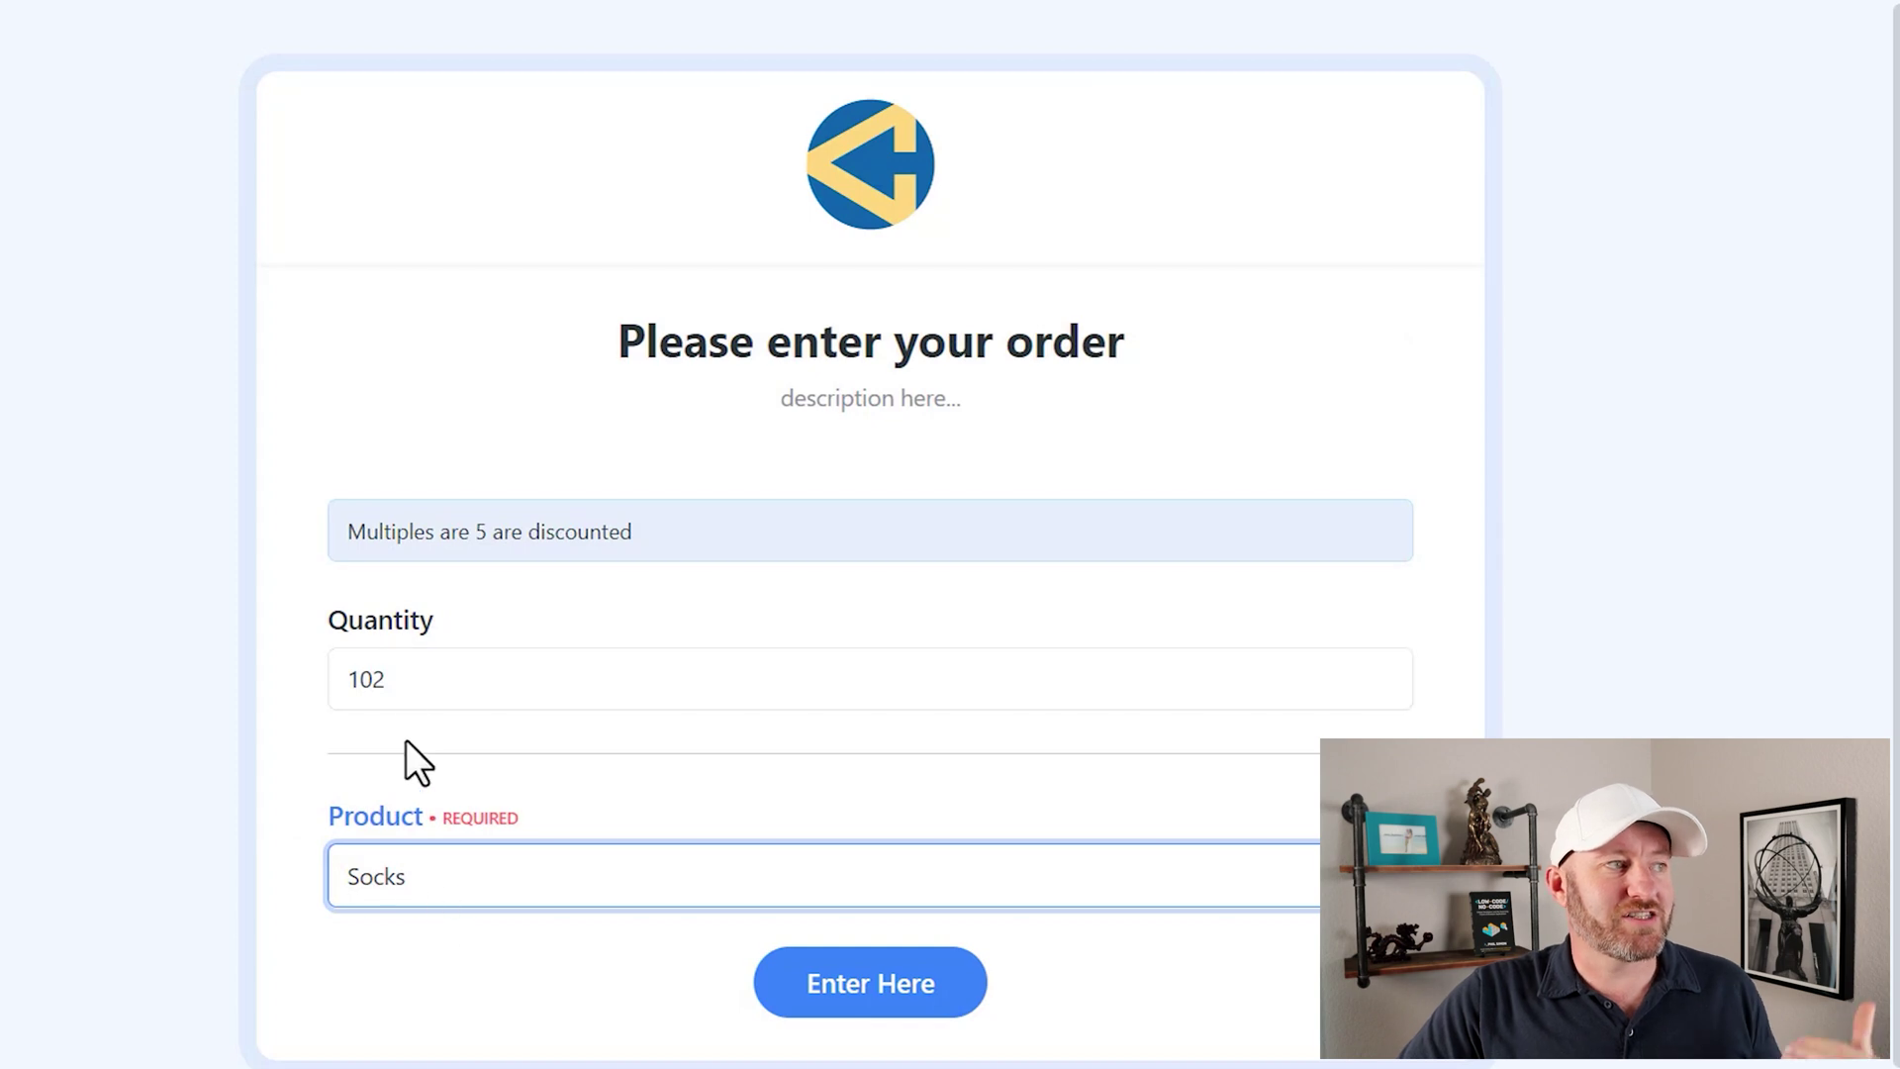
pyautogui.click(877, 990)
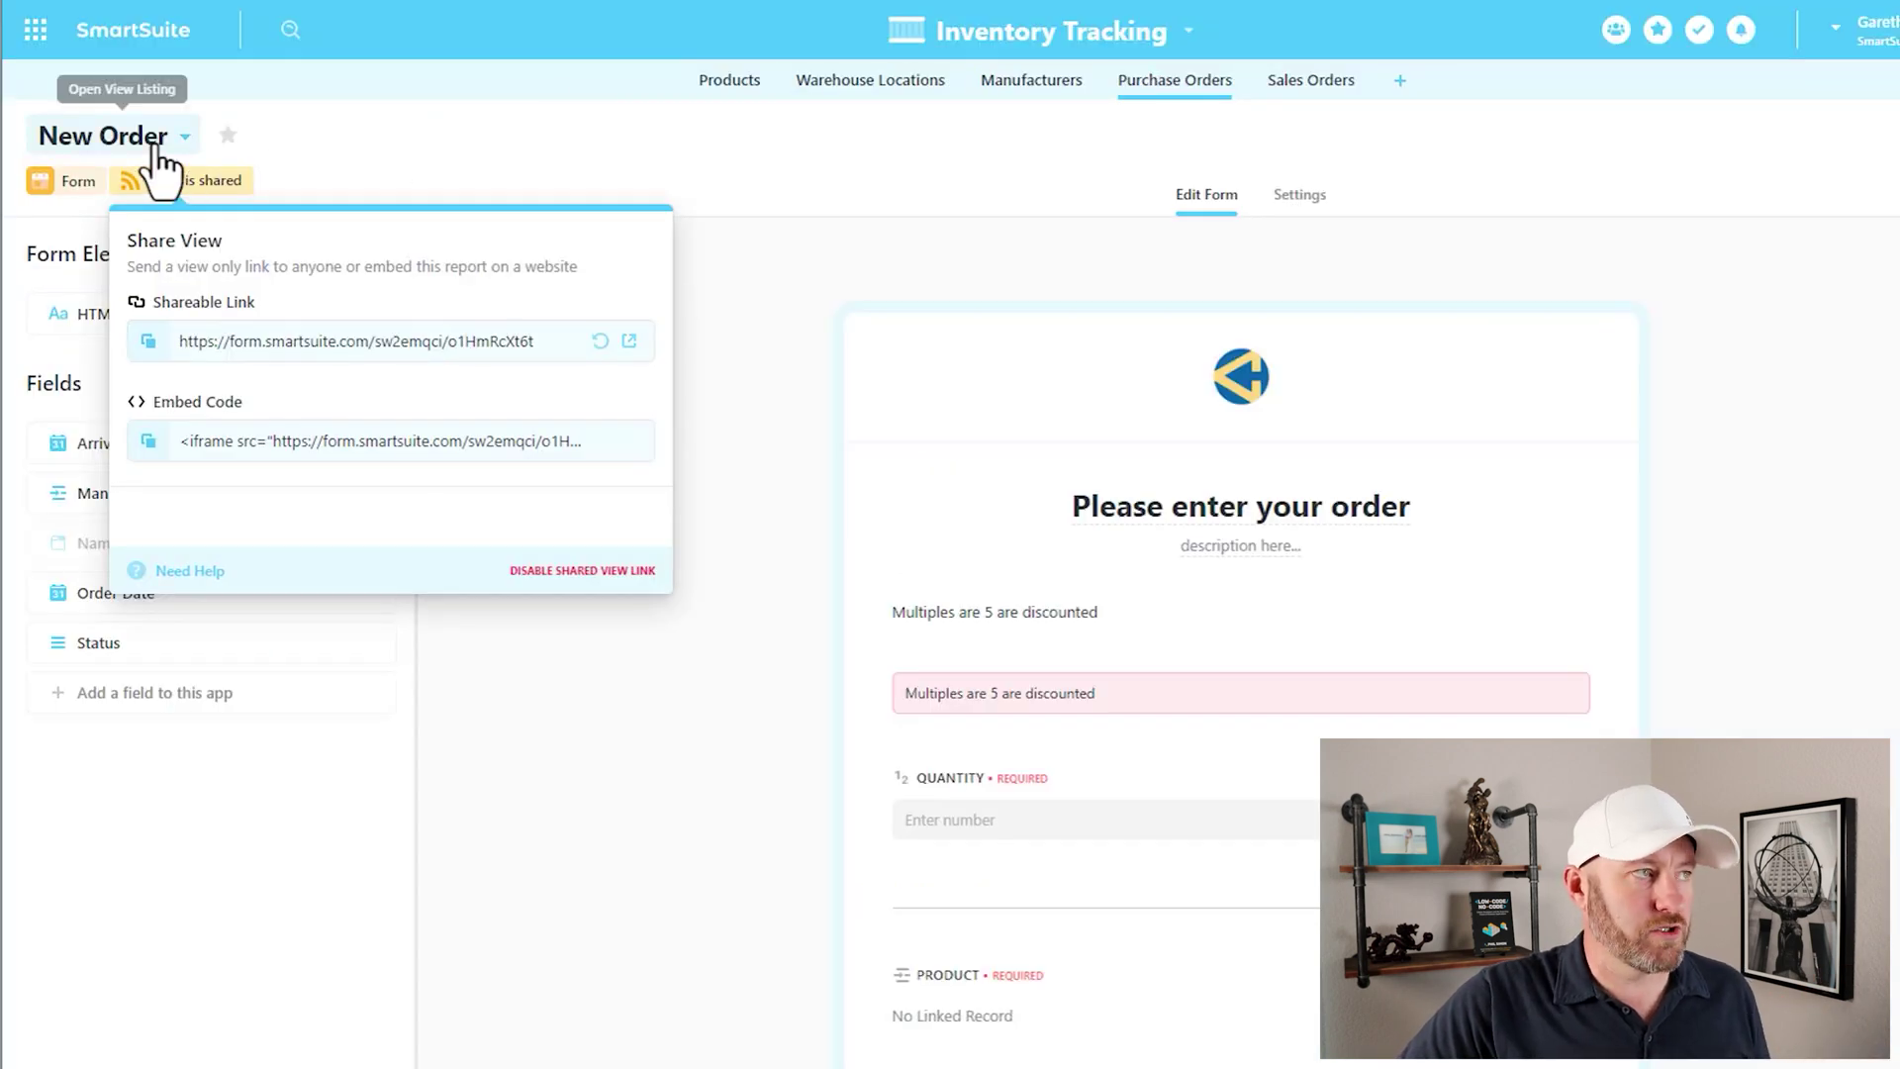
# Step: Open the Main View of Purchase Orders and examine the new Socks record's name, order date, status and product
pyautogui.click(155, 146)
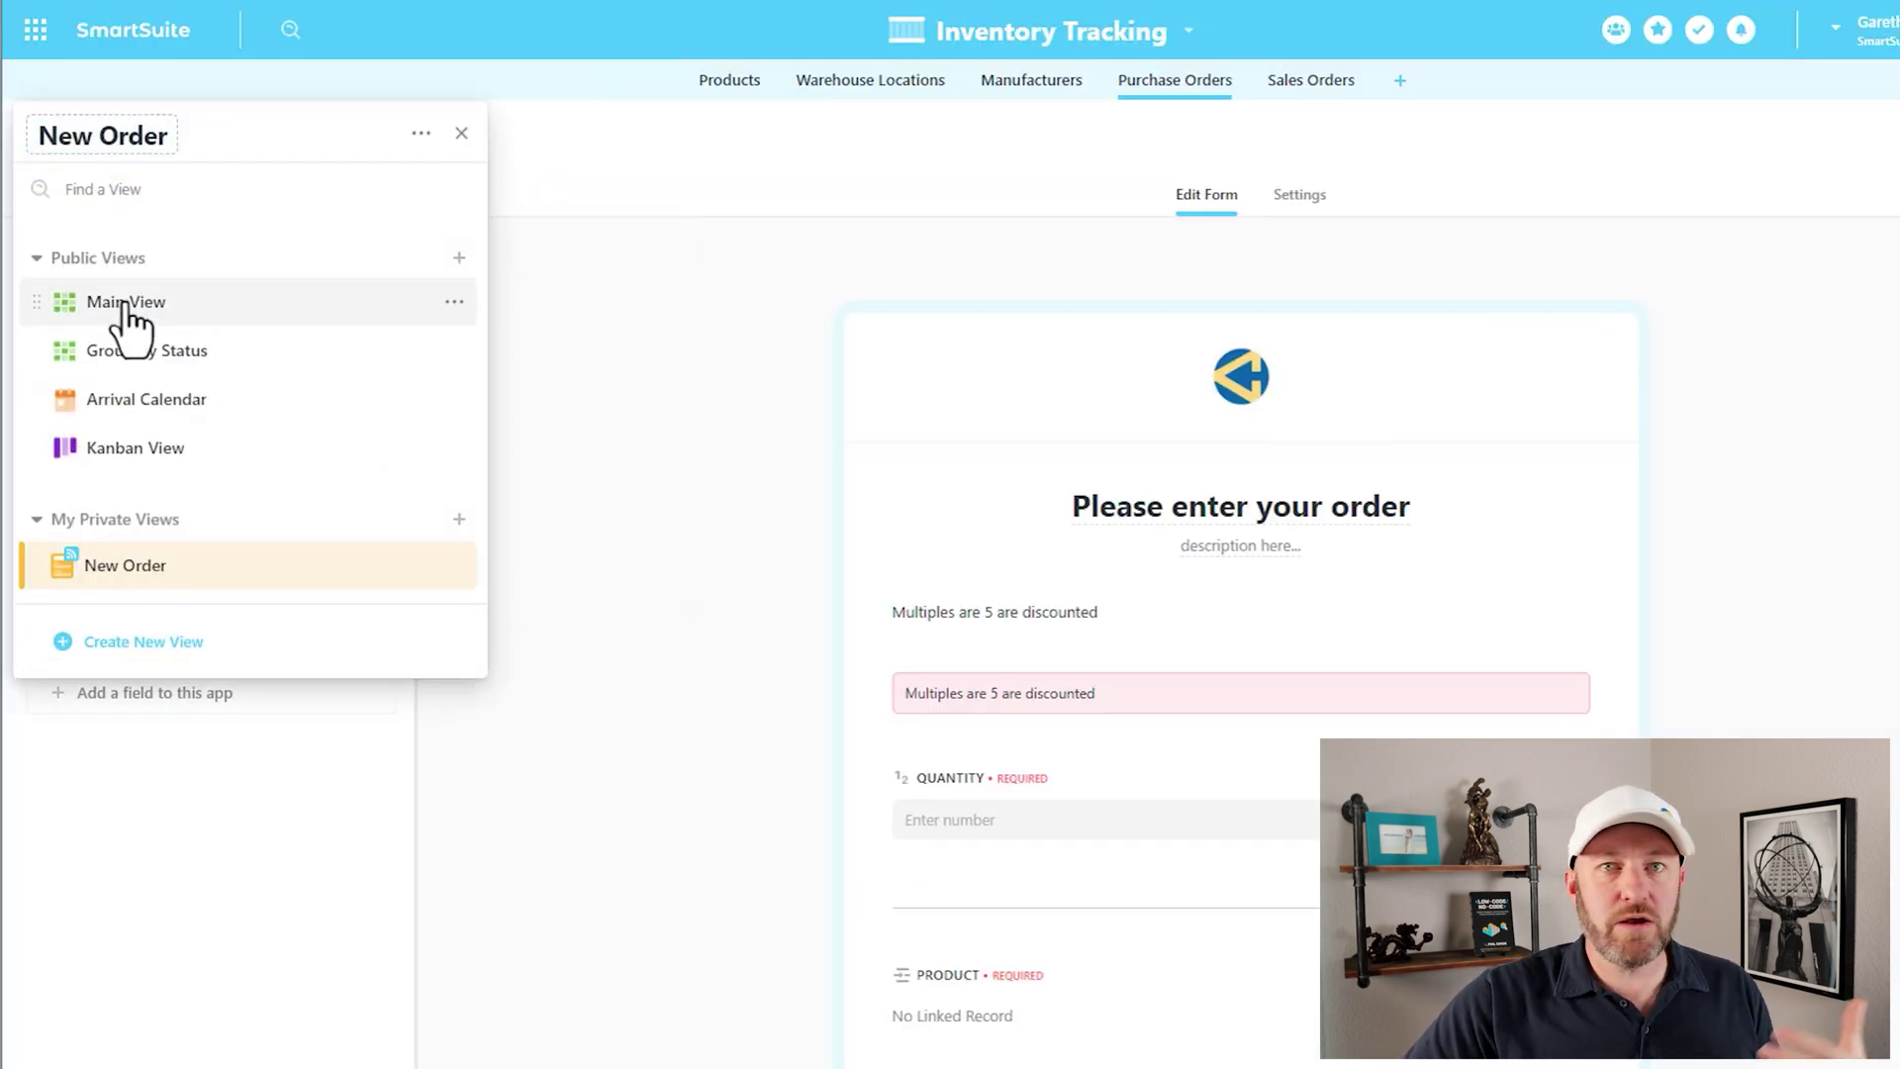
pyautogui.click(124, 307)
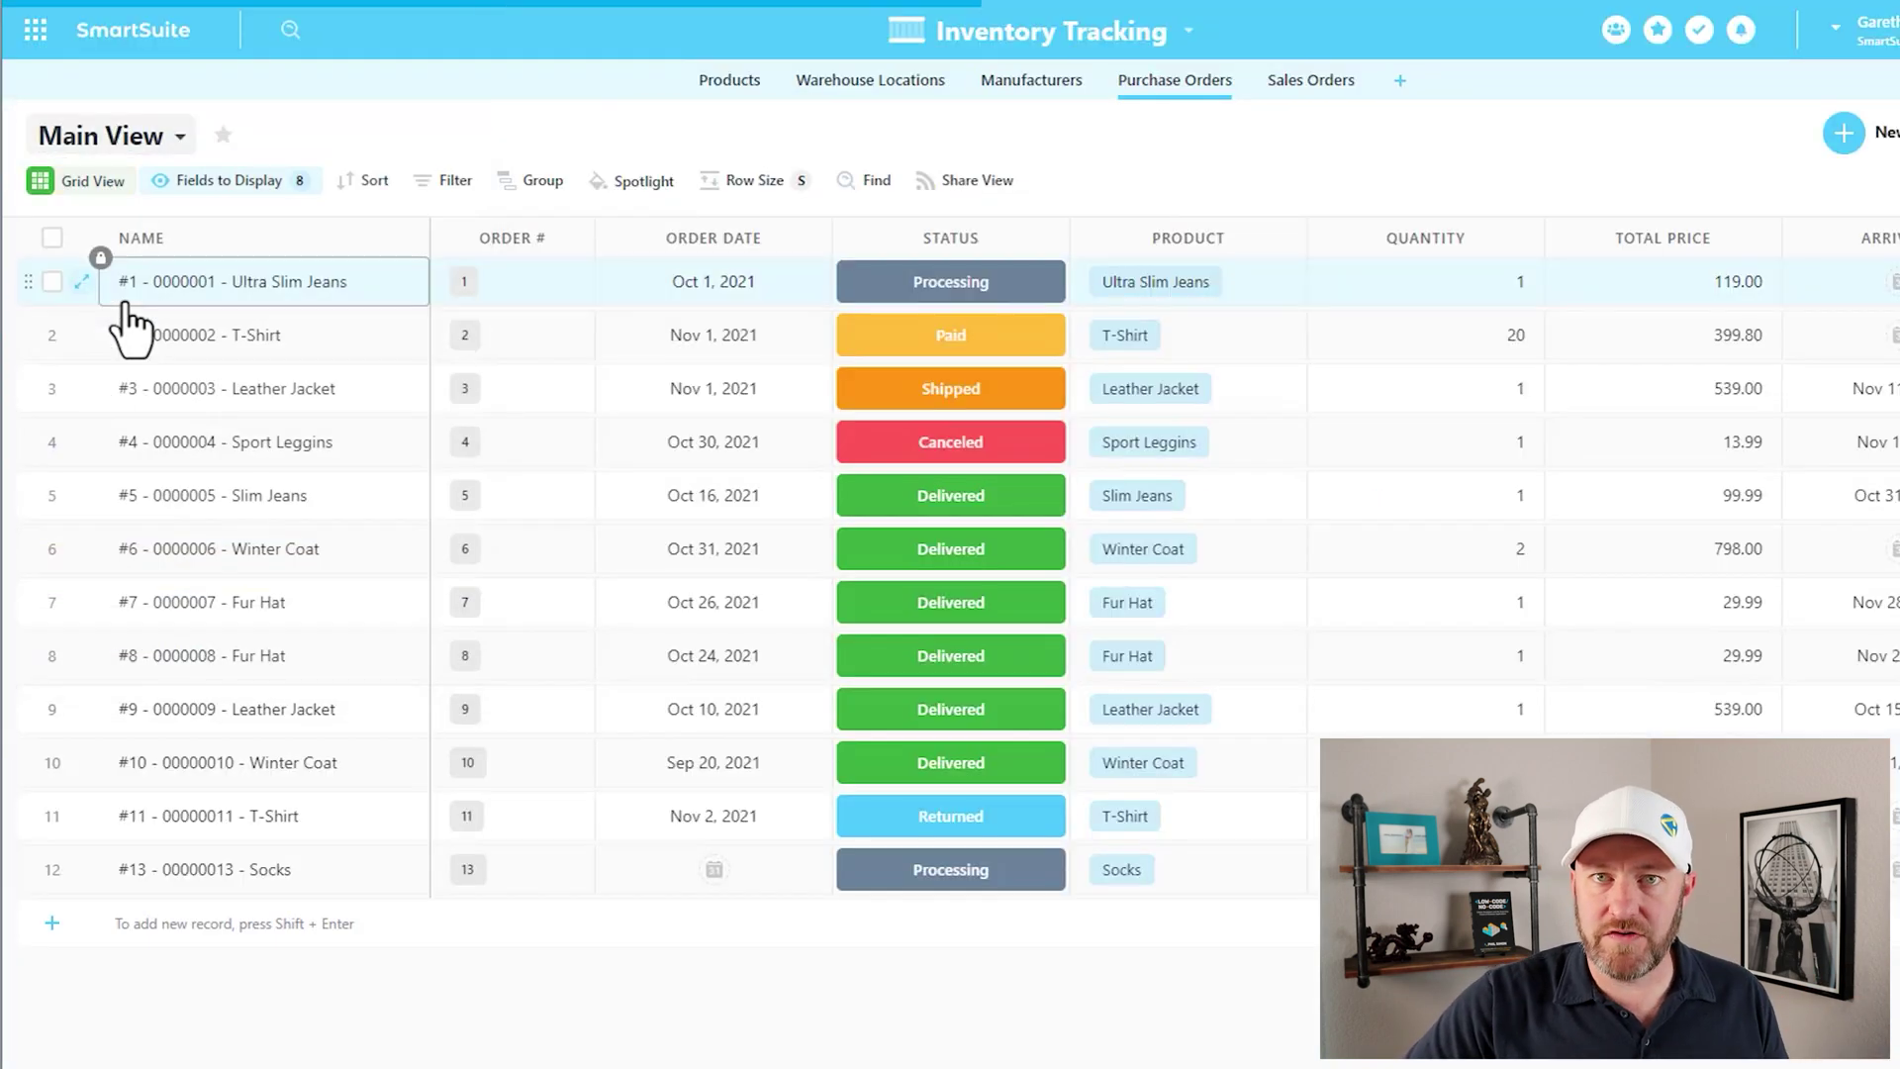
pyautogui.click(242, 871)
pyautogui.moveTo(154, 869); pyautogui.dragTo(347, 859)
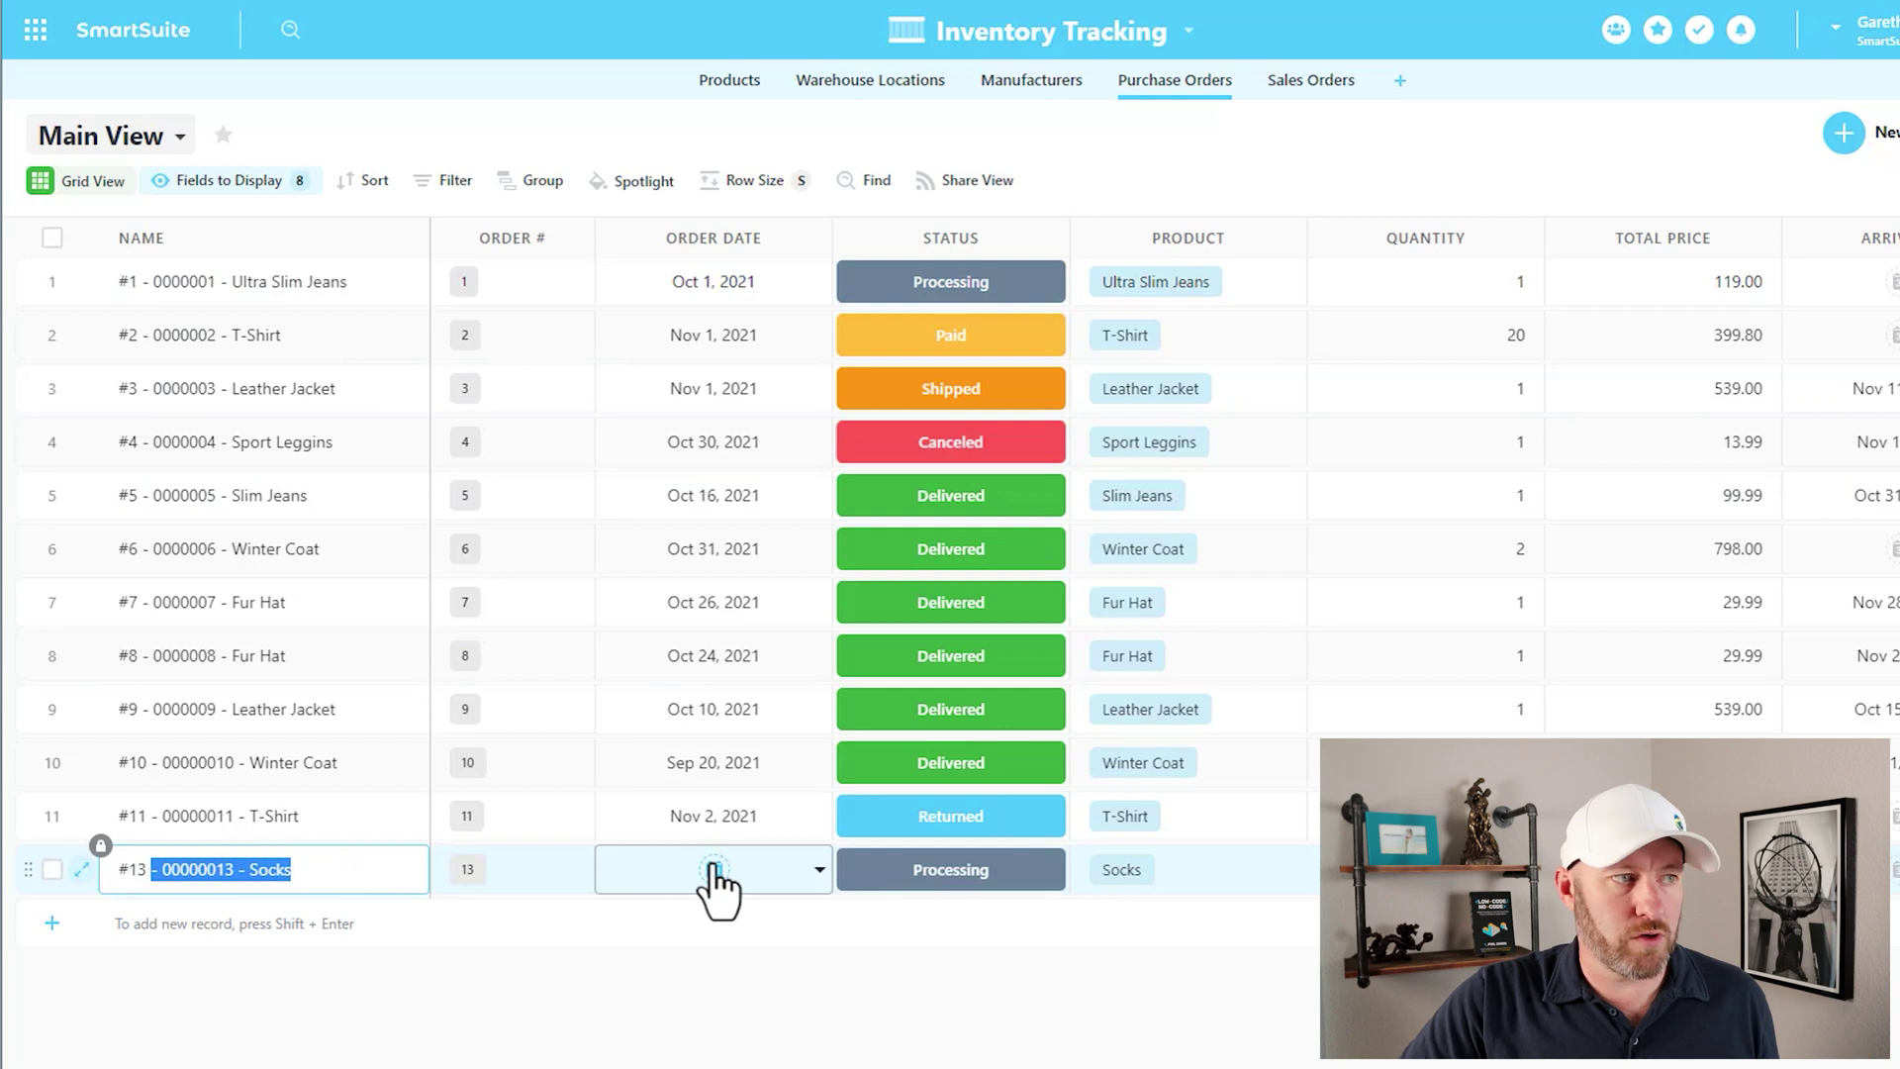
pyautogui.click(1174, 873)
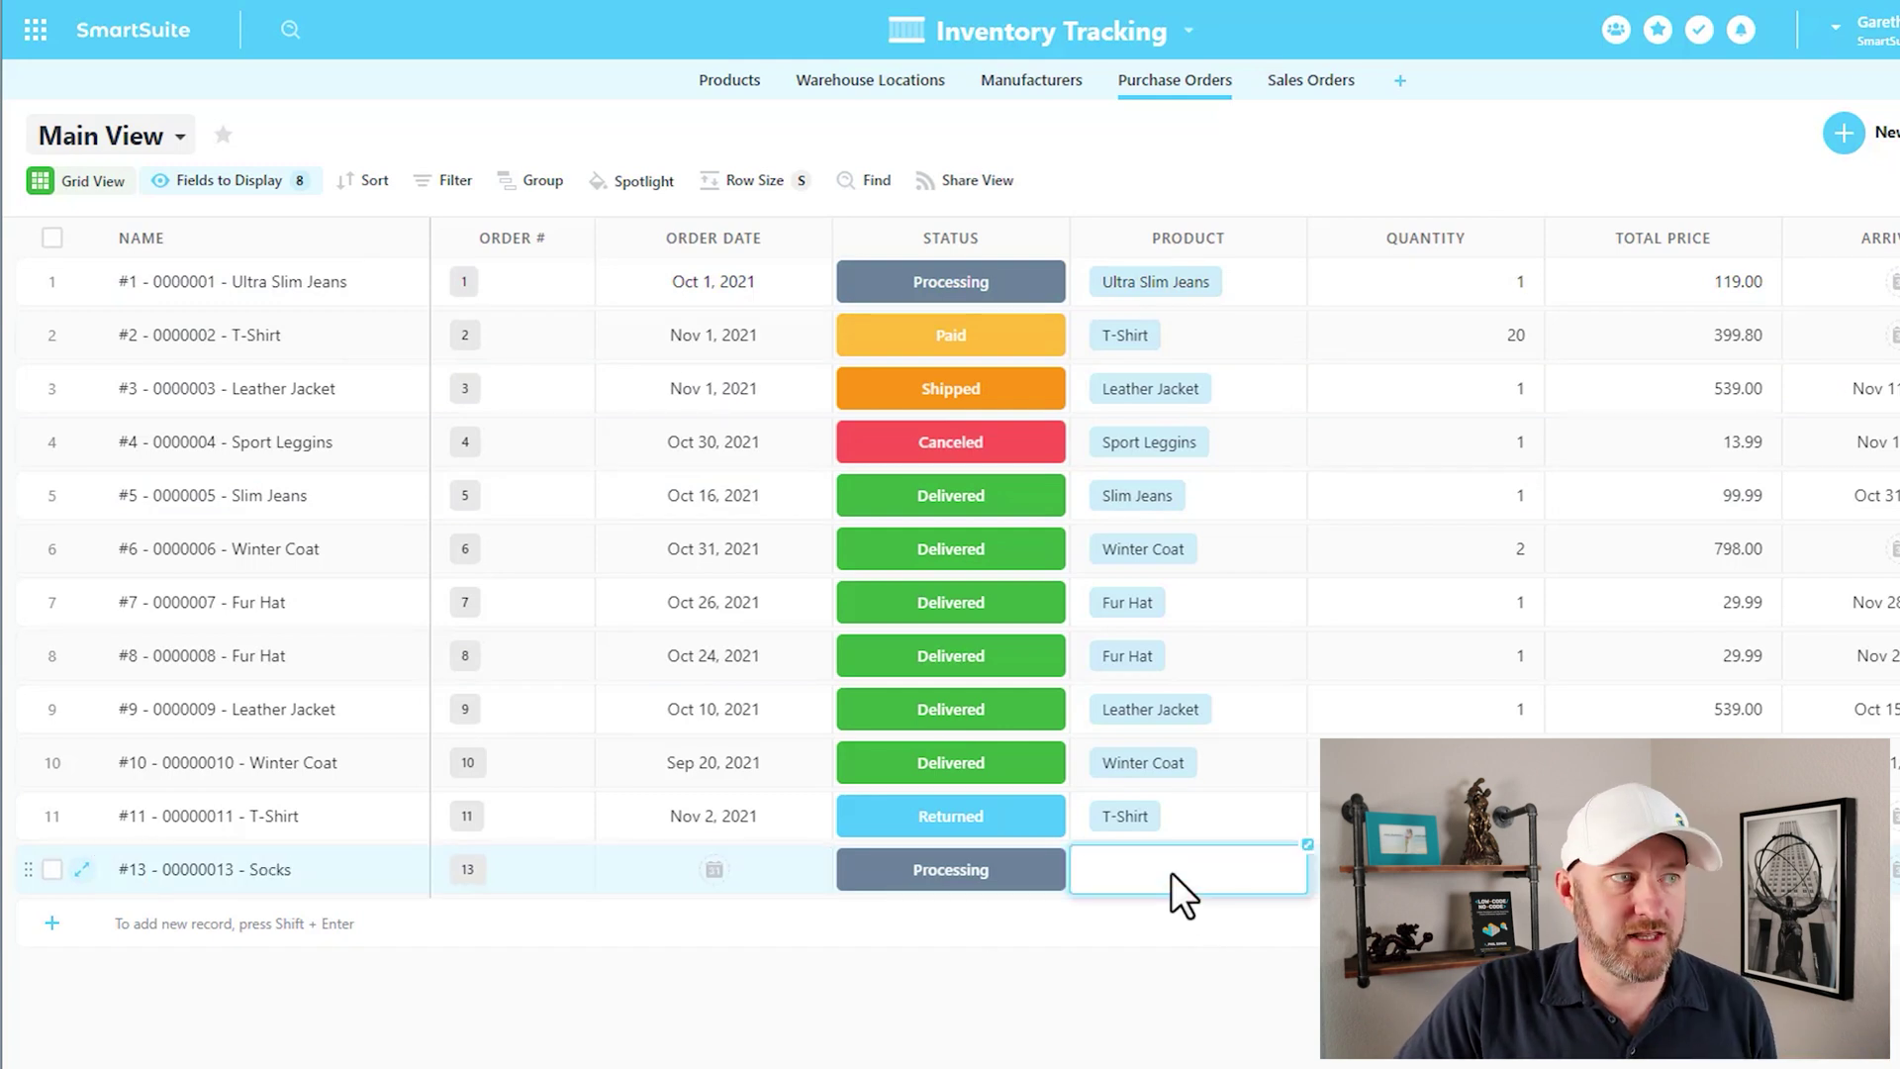
pyautogui.write('Socks')
pyautogui.press('Tab')
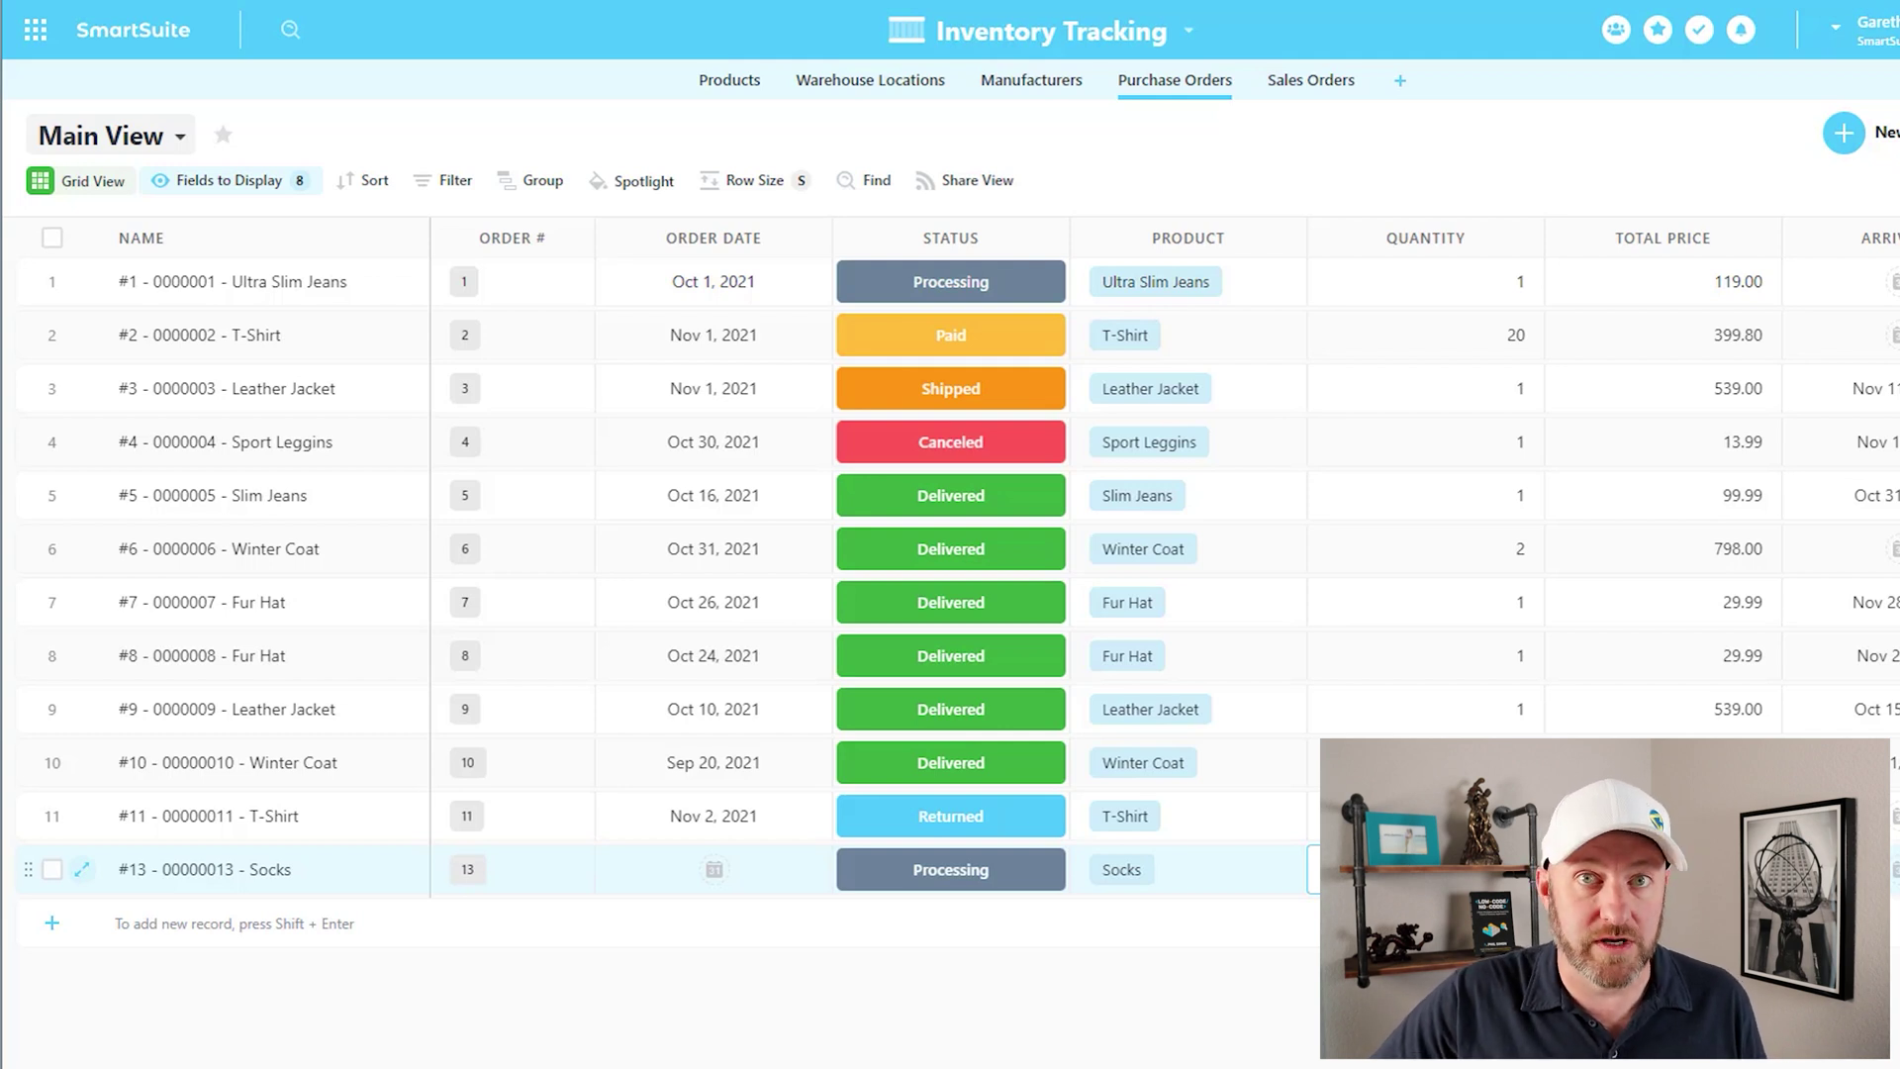
pyautogui.click(723, 879)
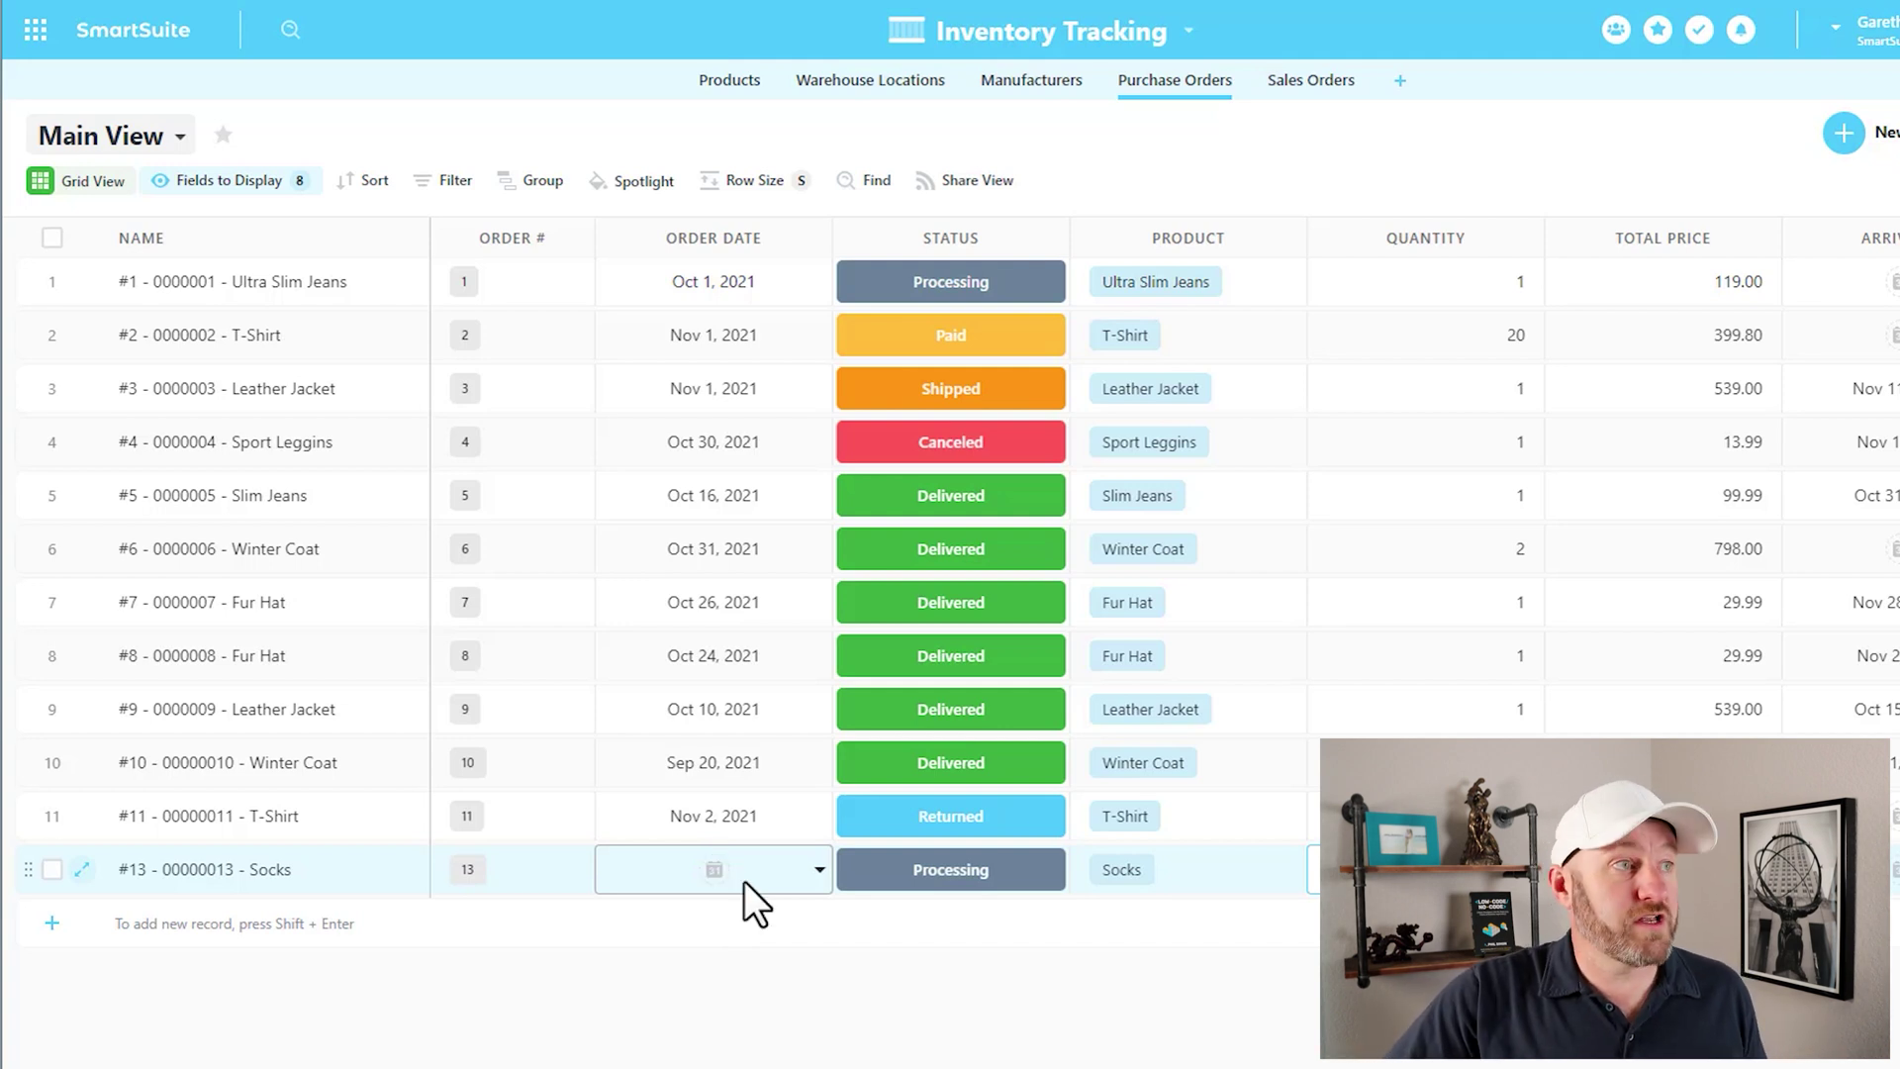
pyautogui.click(939, 884)
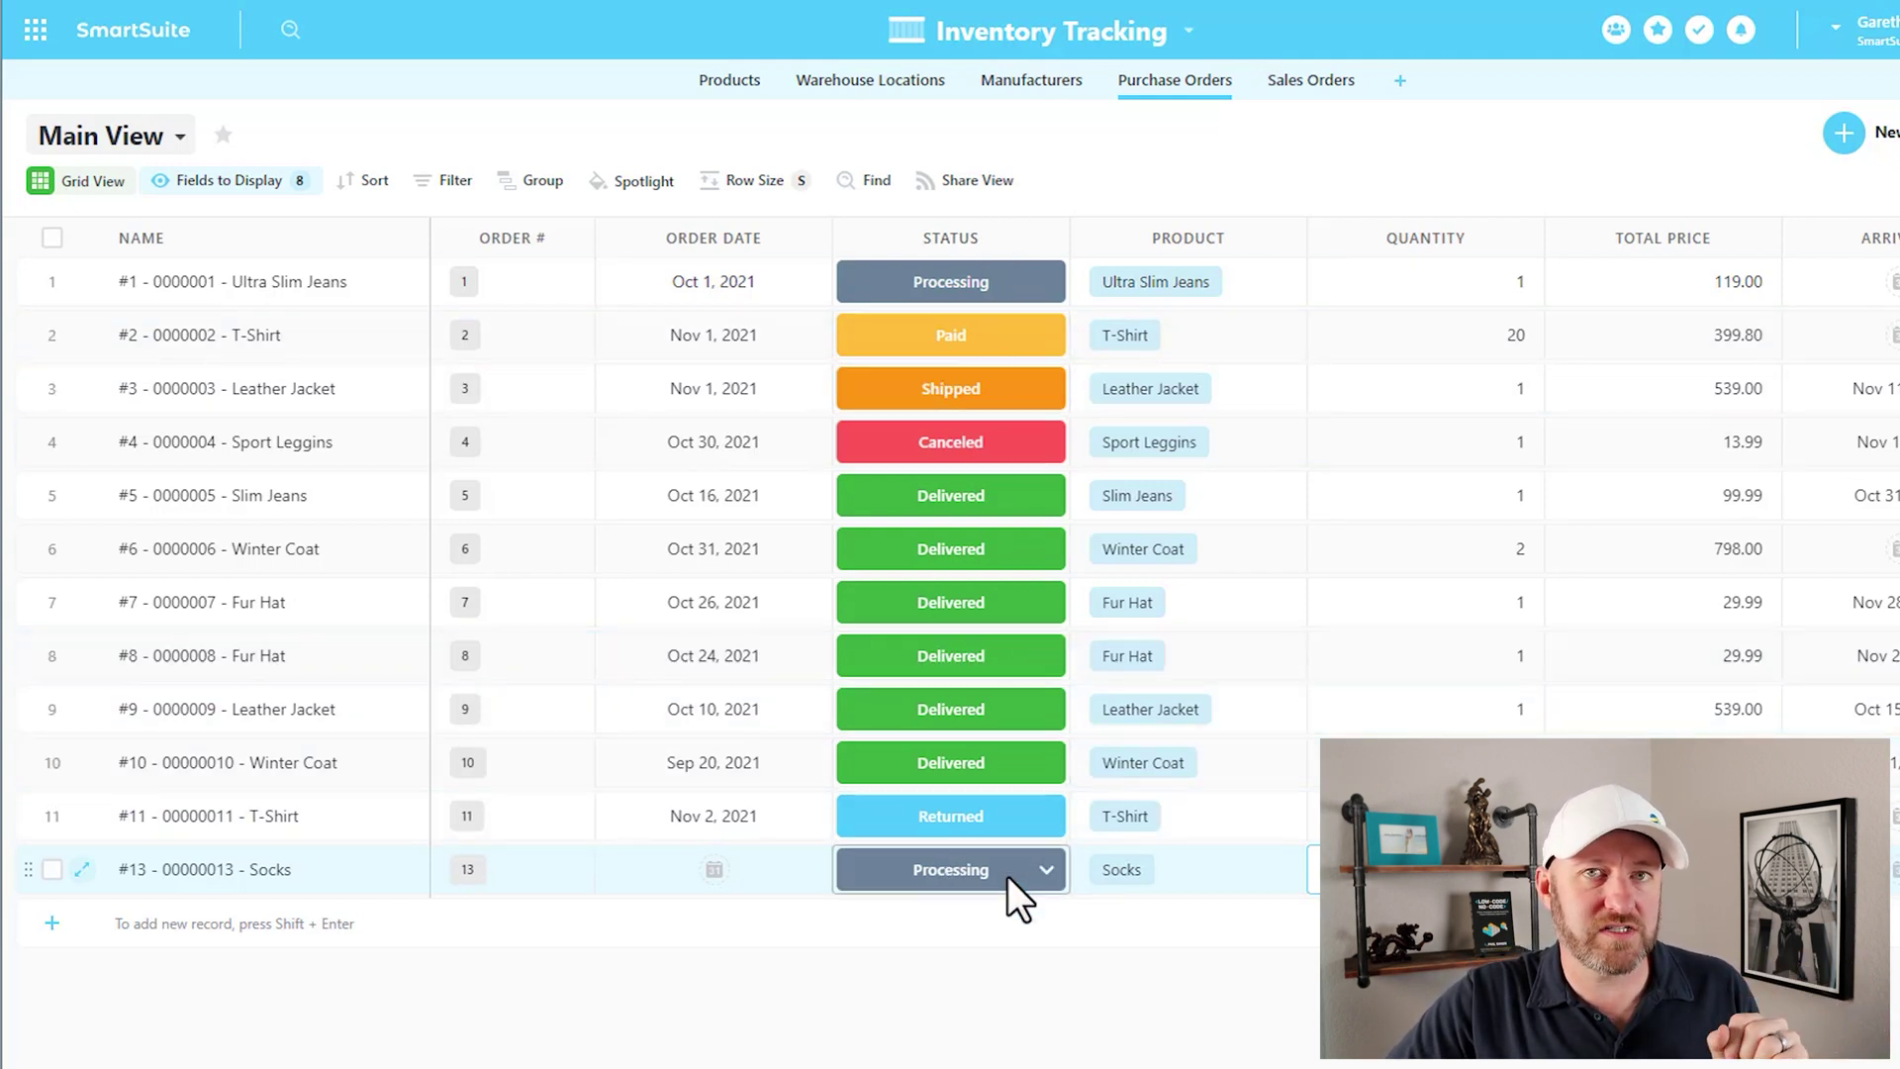
# Step: Examine the Status field's default setting and the statuses available as its default, leaving the field as it is
pyautogui.doubleClick(1014, 234)
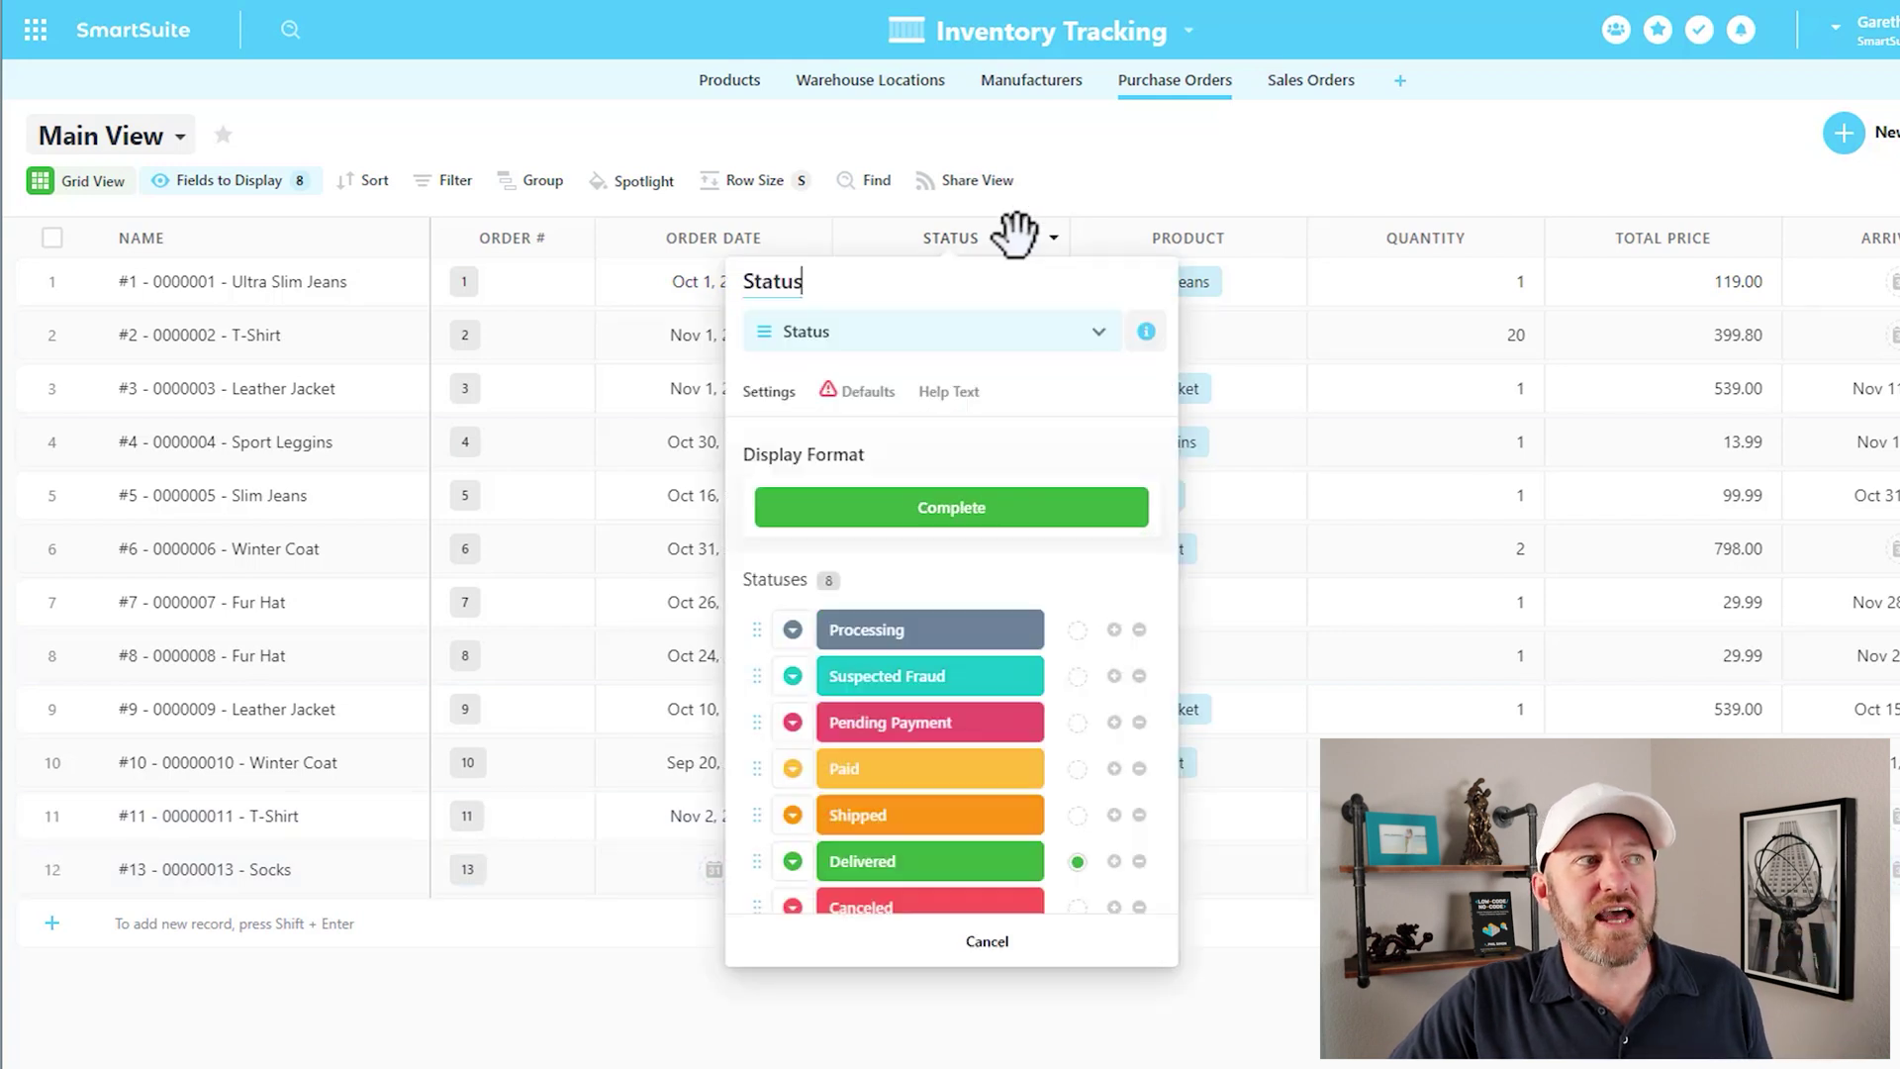
pyautogui.click(855, 395)
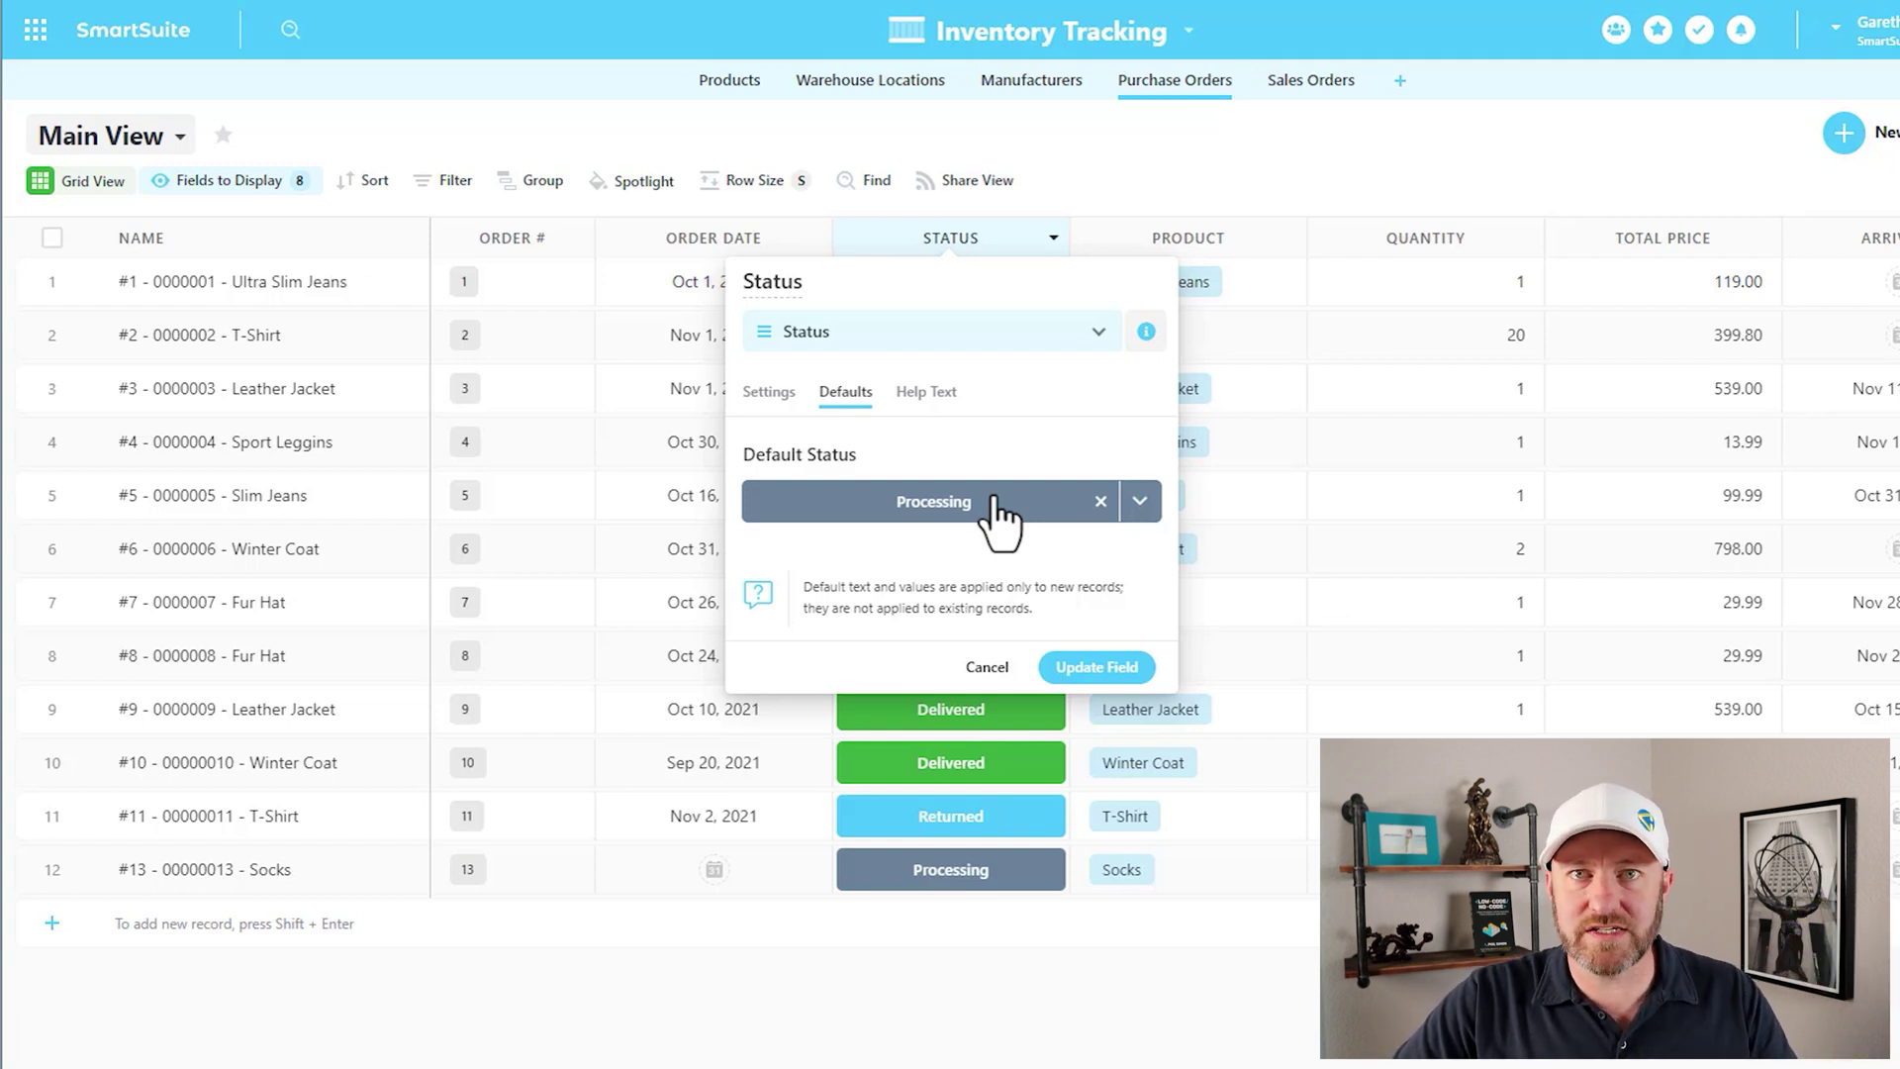
pyautogui.click(994, 500)
pyautogui.scroll(-2, 1016, 782)
pyautogui.scroll(2, 1018, 791)
pyautogui.scroll(-2, 1000, 693)
pyautogui.scroll(2, 983, 618)
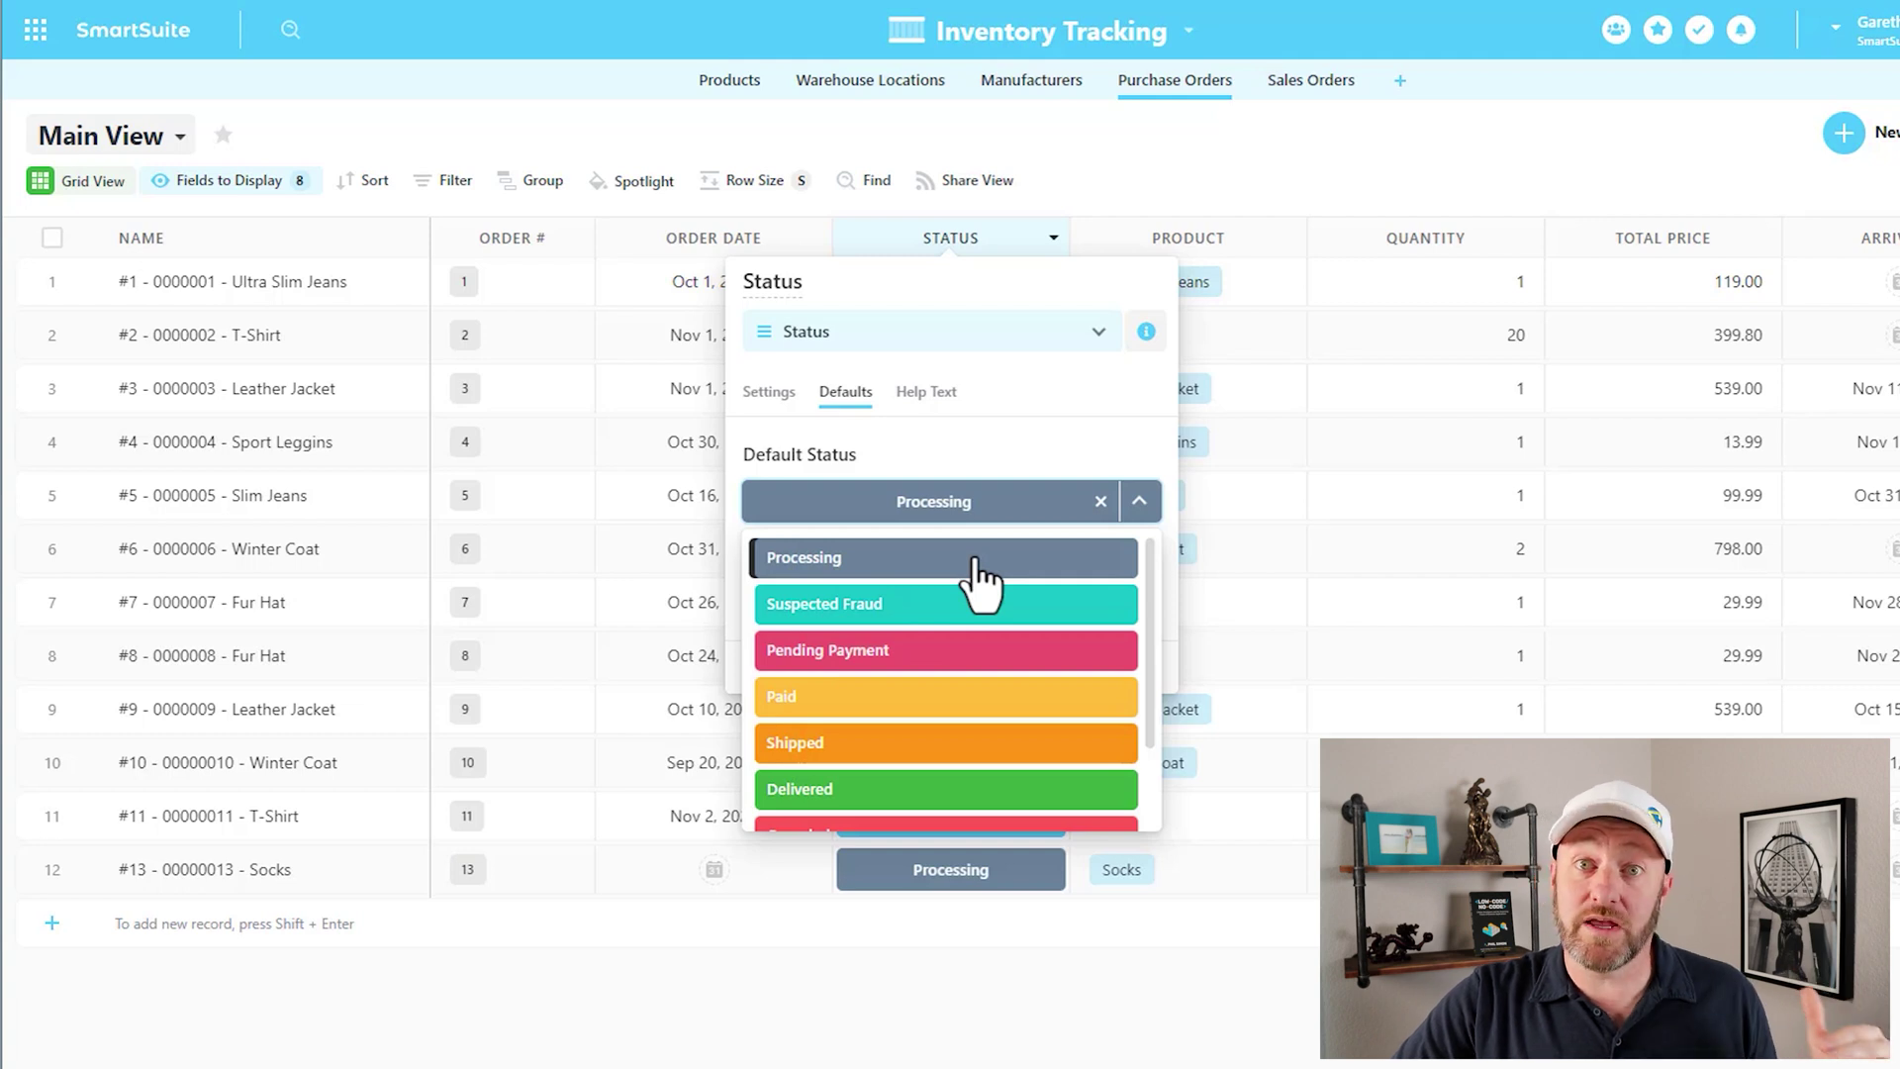
pyautogui.click(1053, 158)
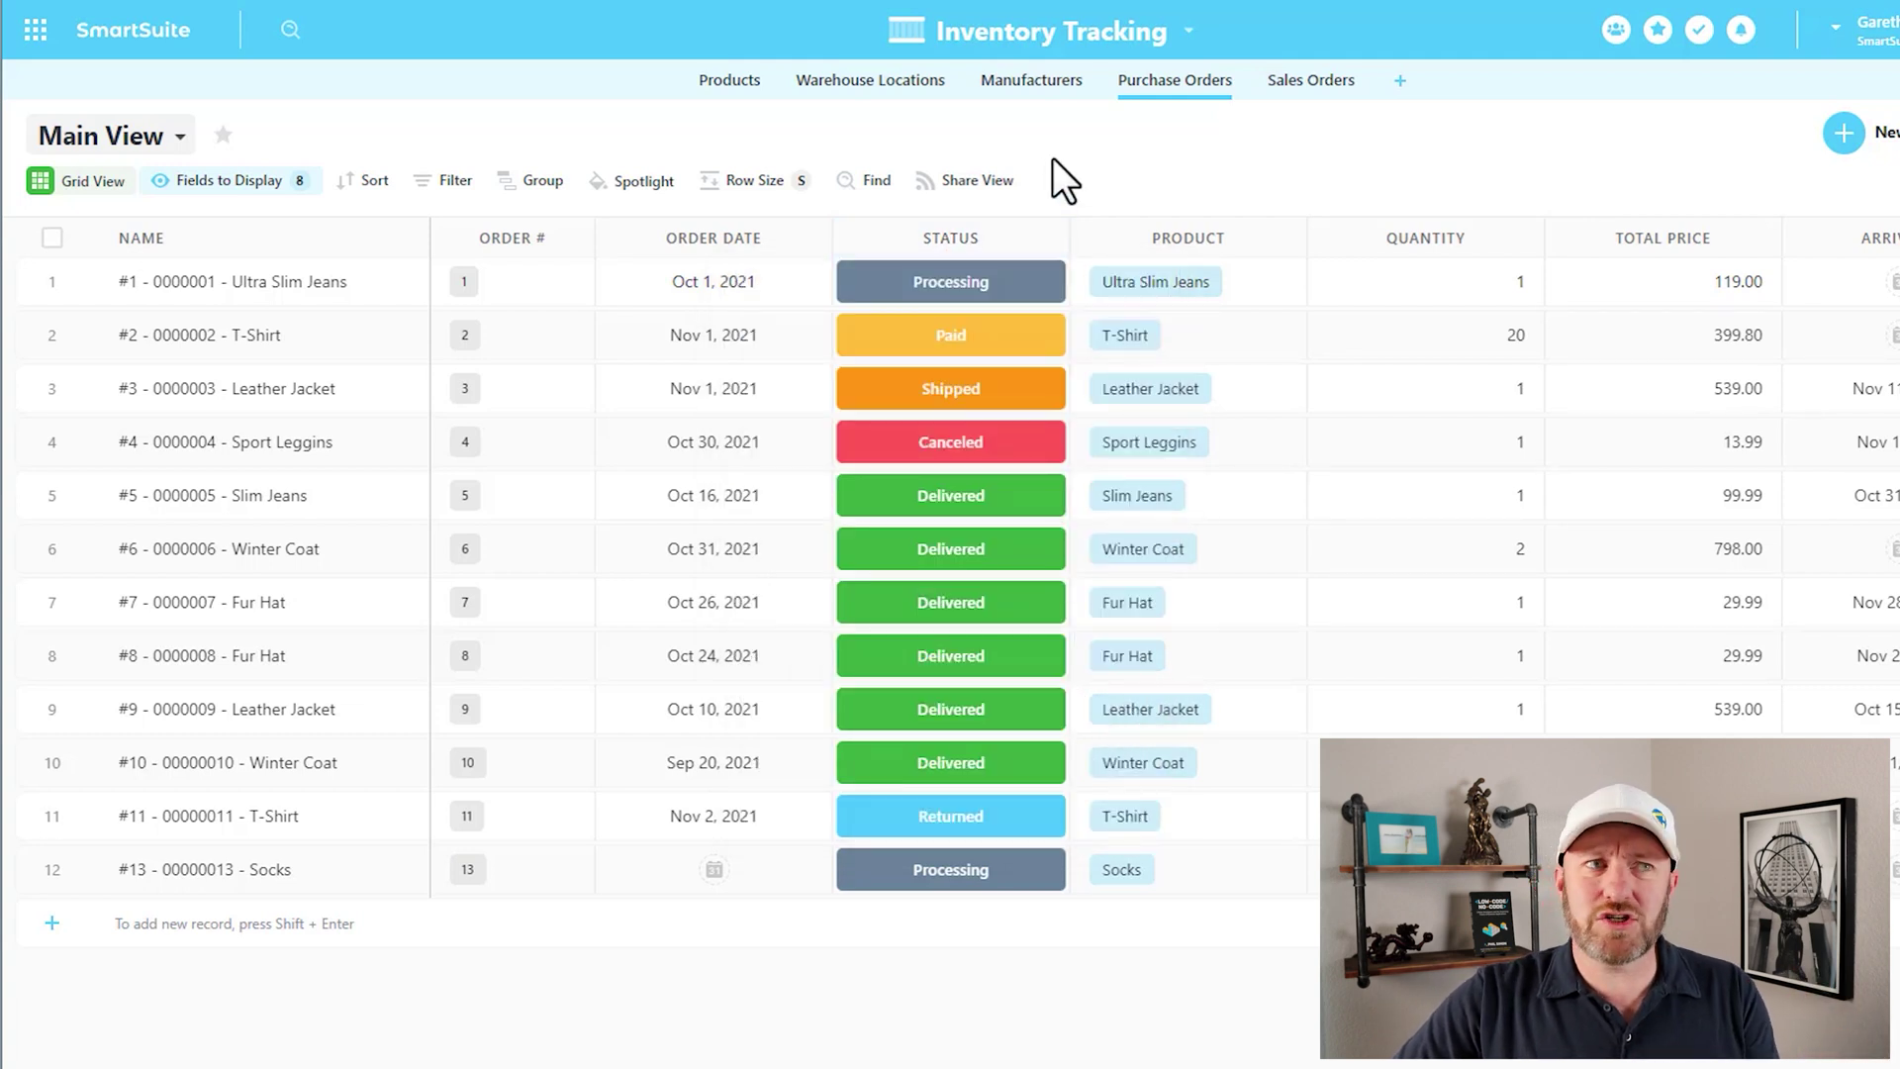
# Step: Set the Order Date field's default date to Today and update the field
pyautogui.click(701, 238)
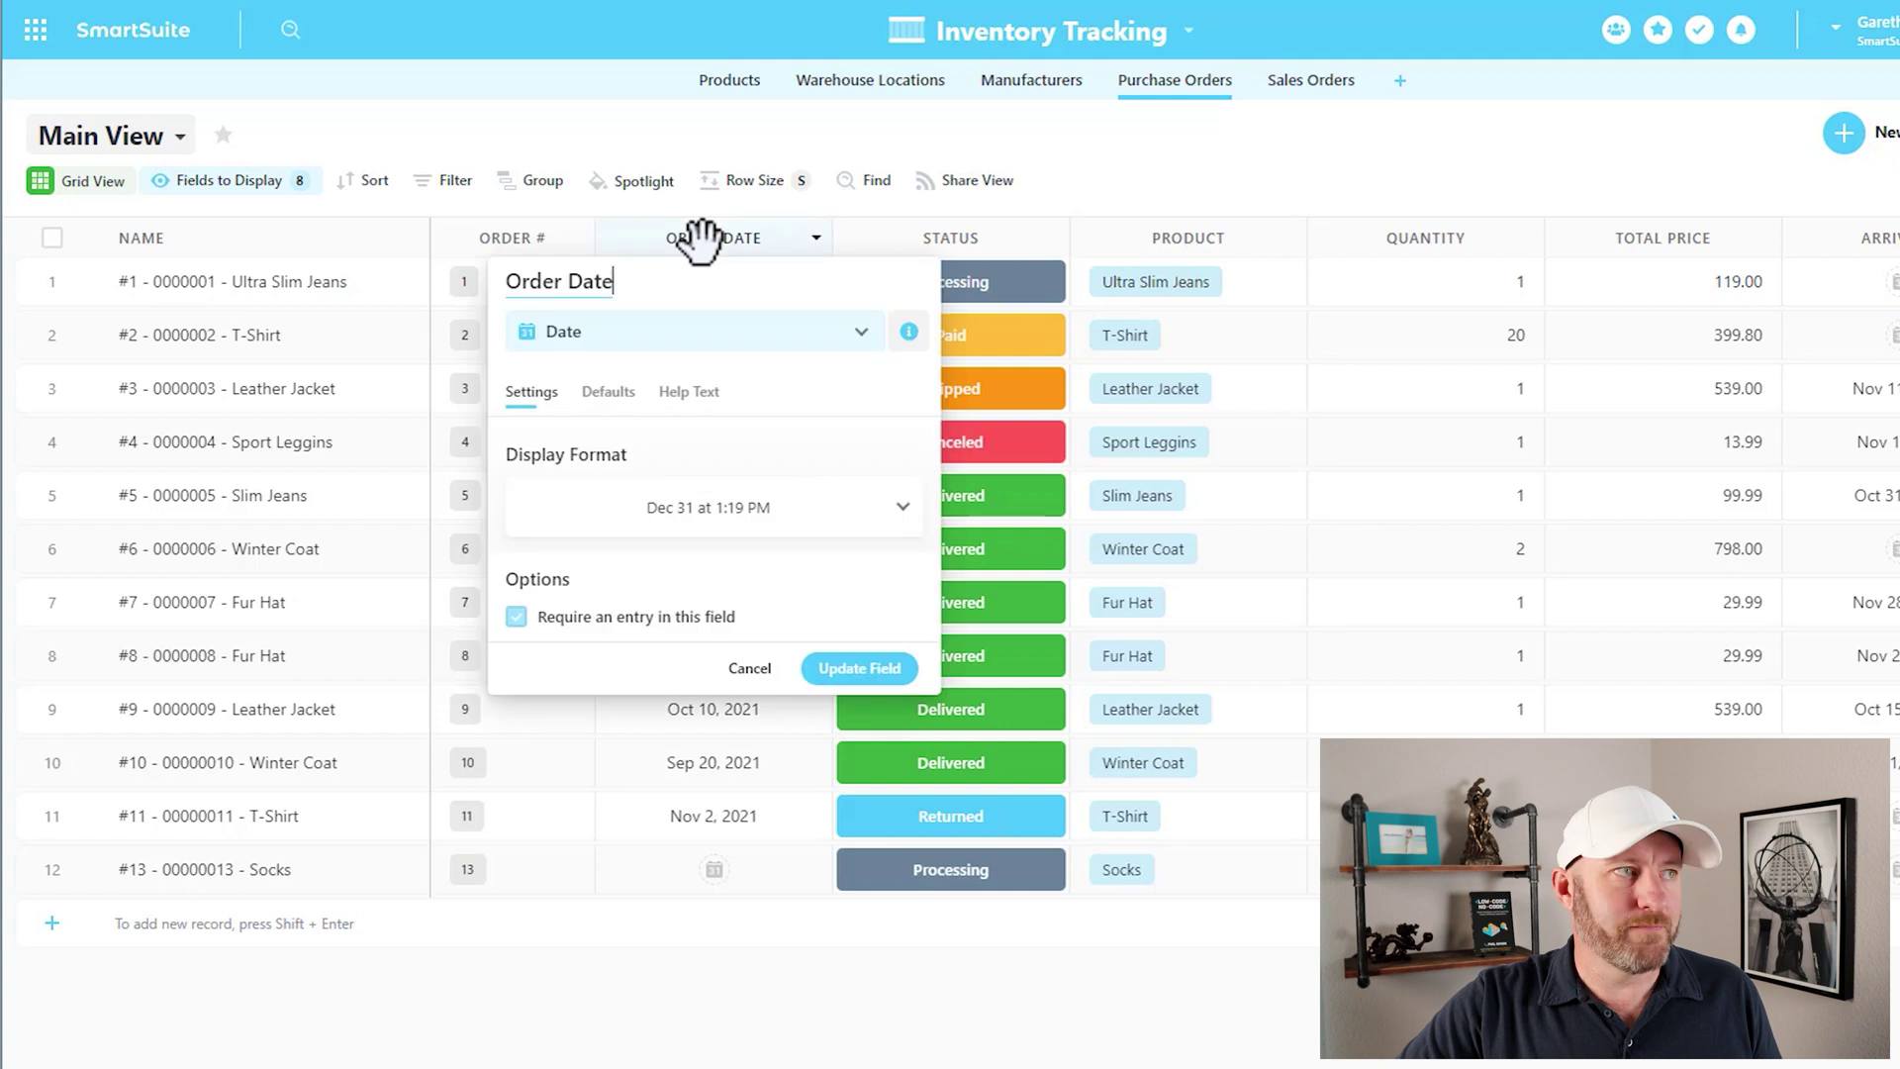
pyautogui.click(606, 396)
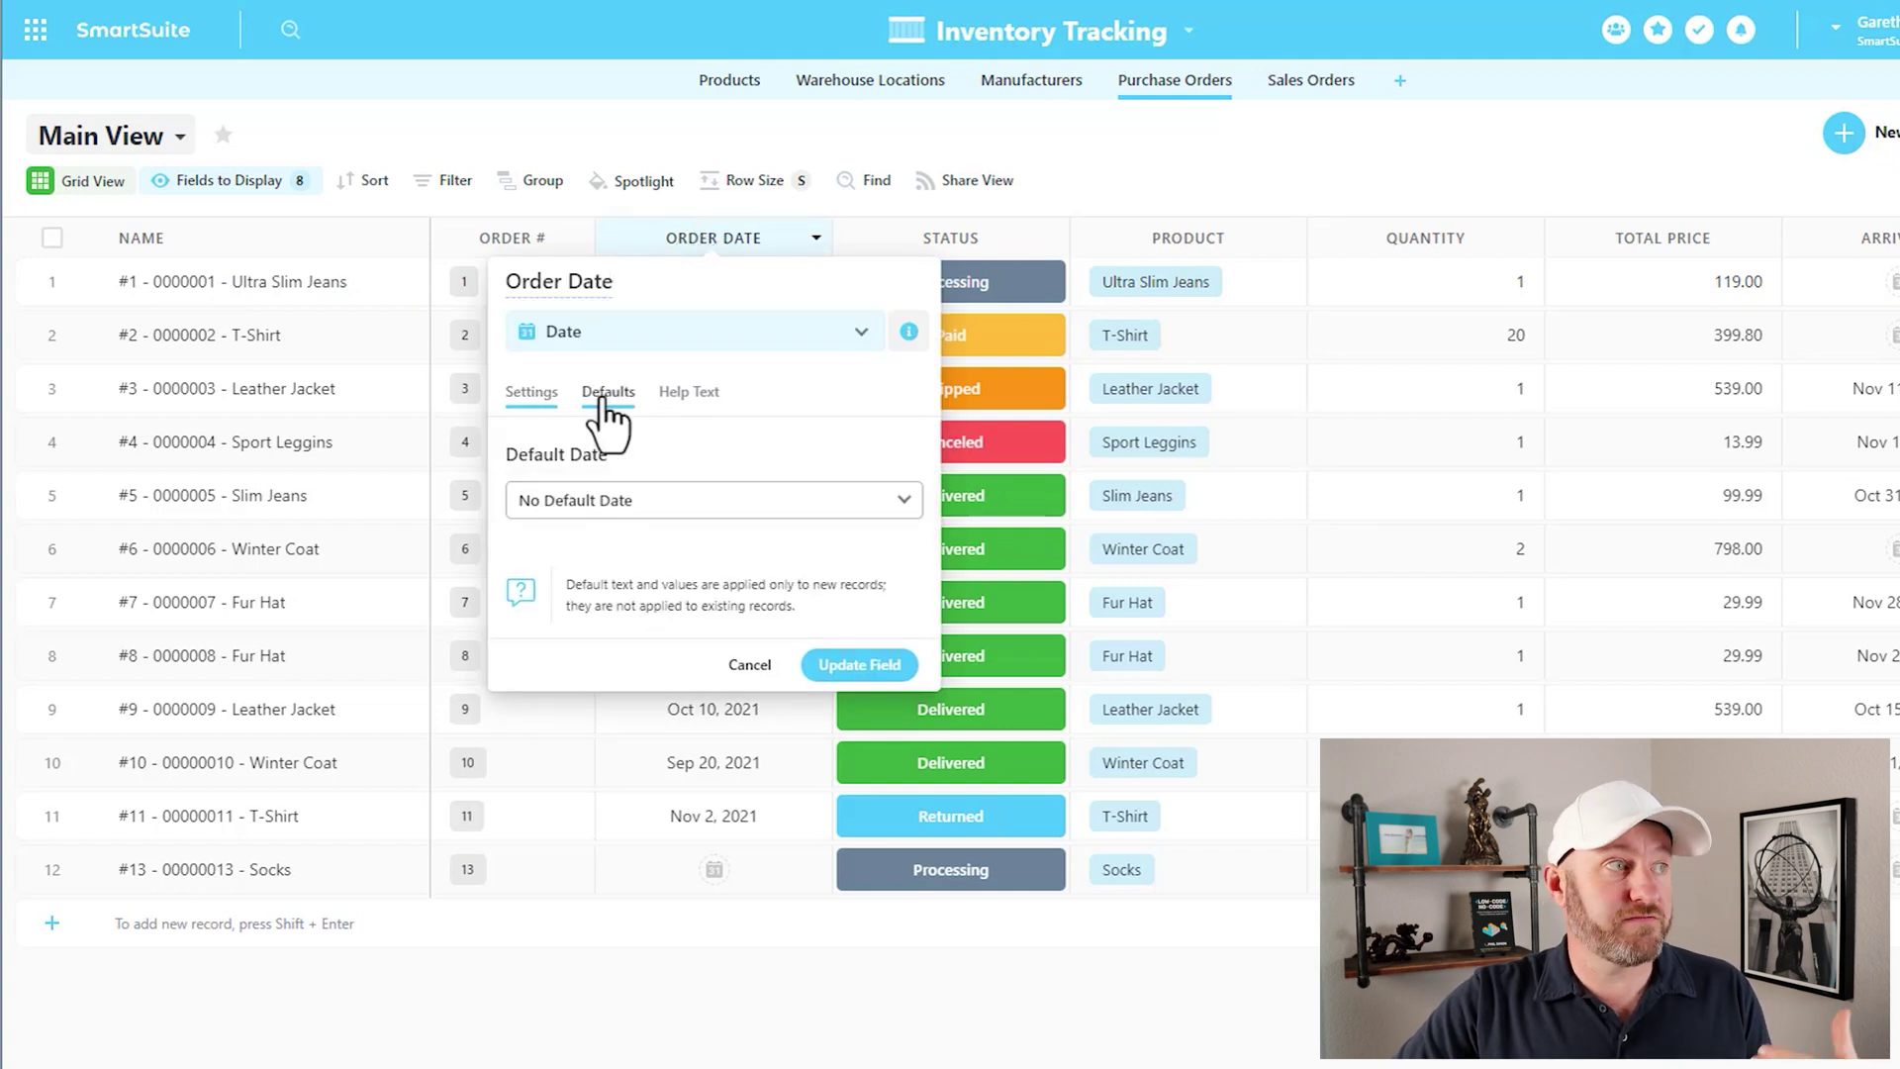
pyautogui.click(682, 506)
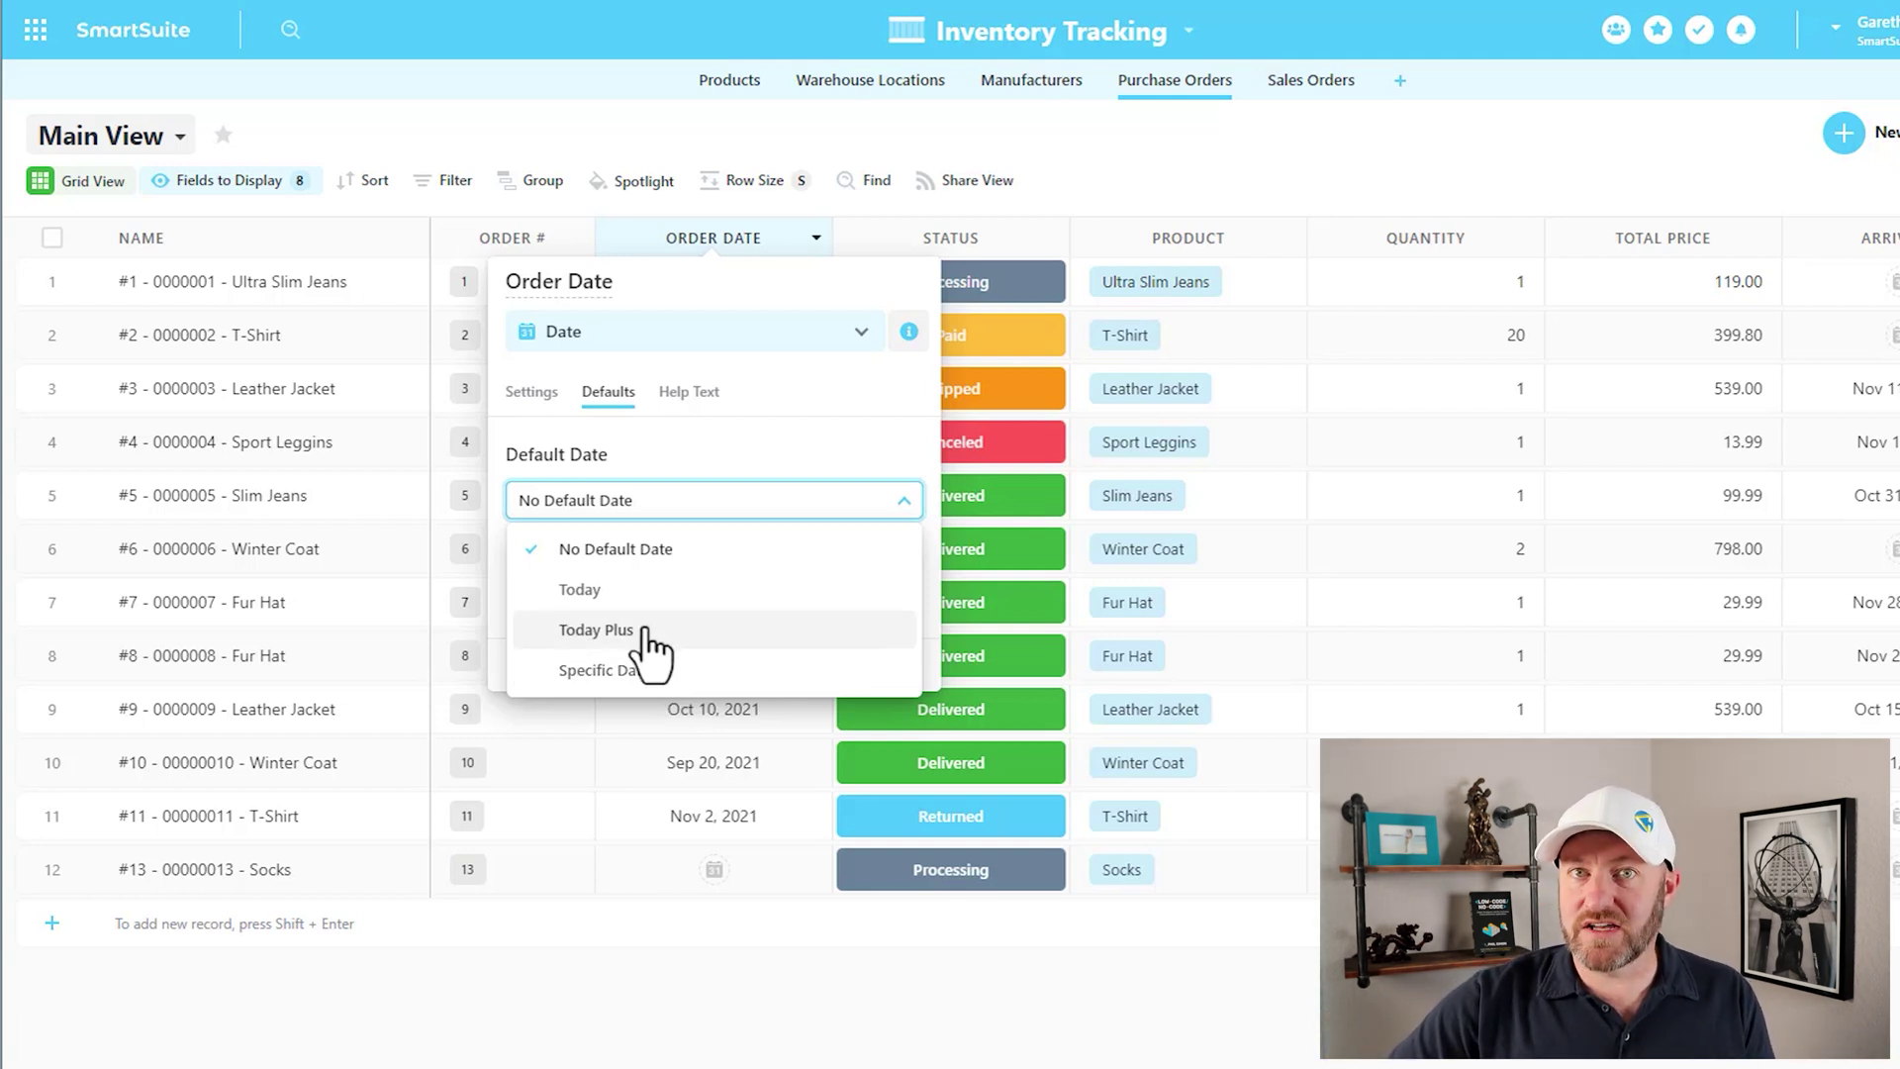
pyautogui.click(643, 599)
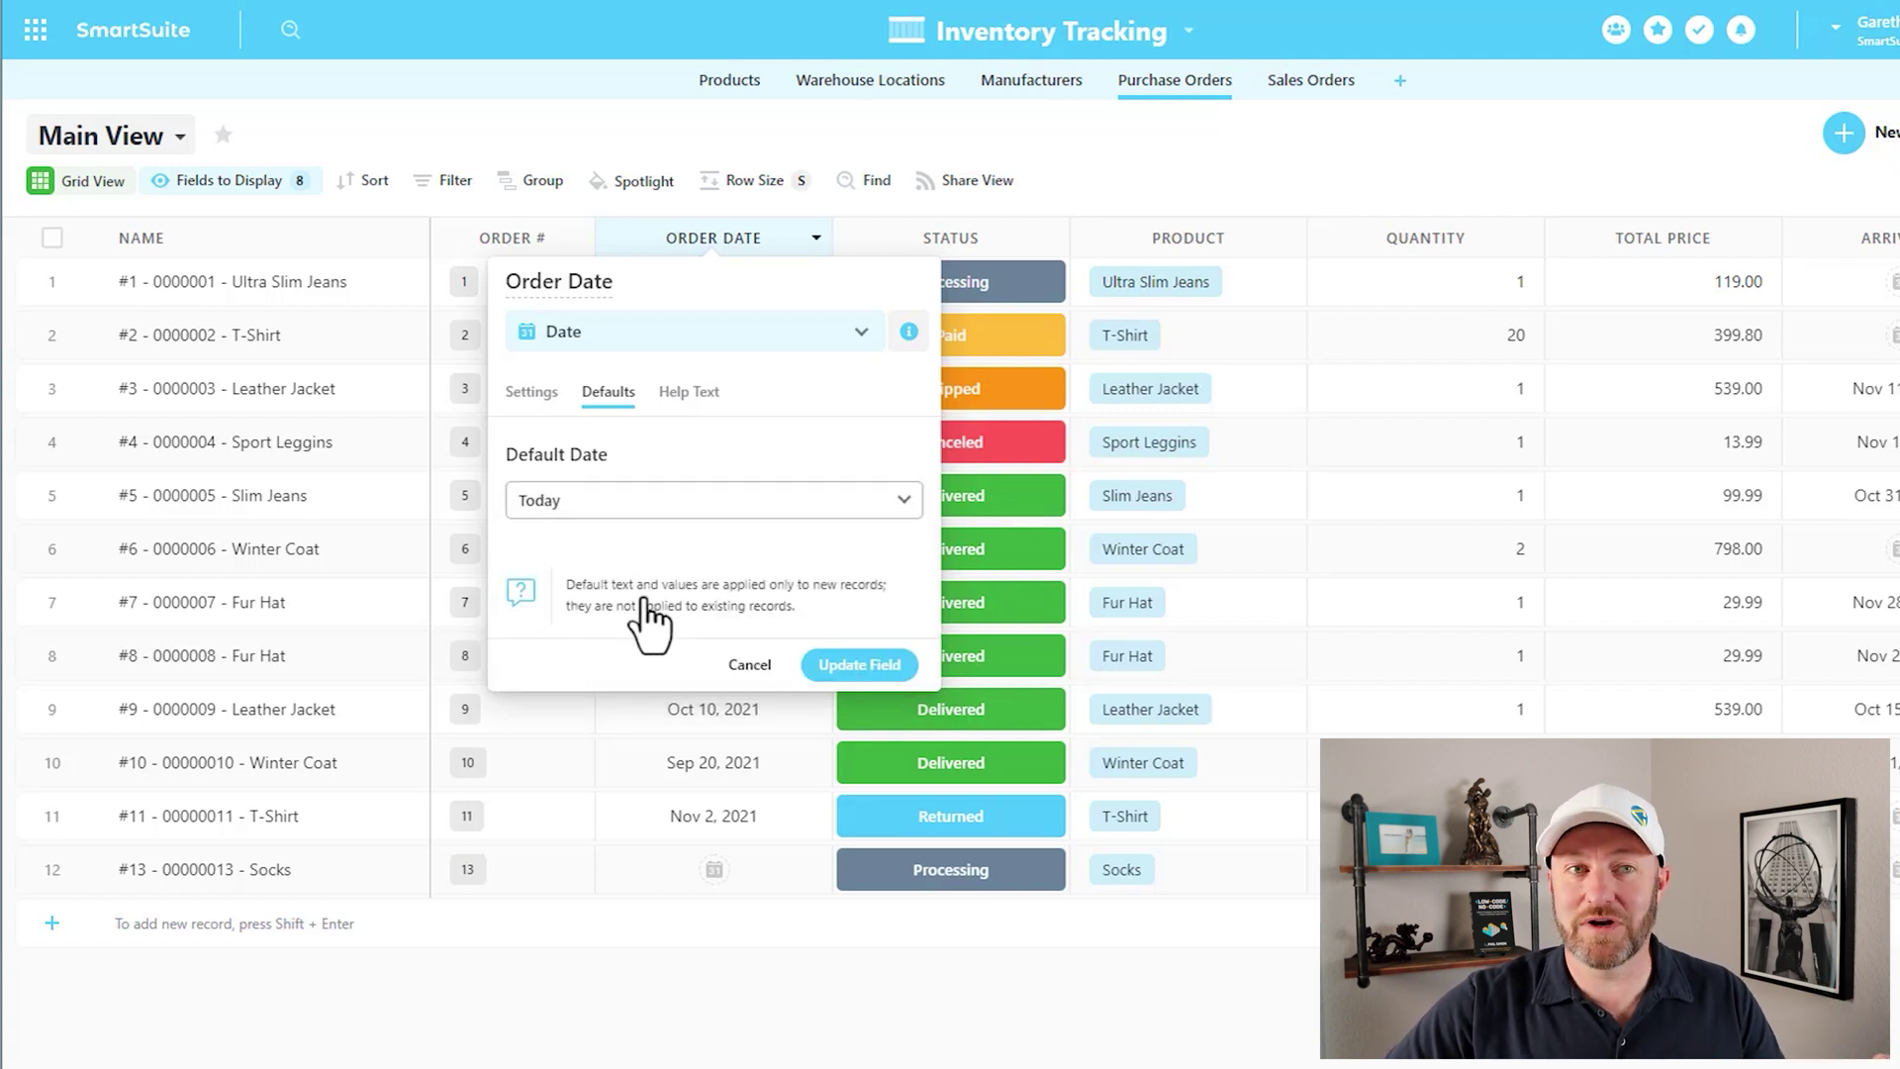
pyautogui.click(837, 665)
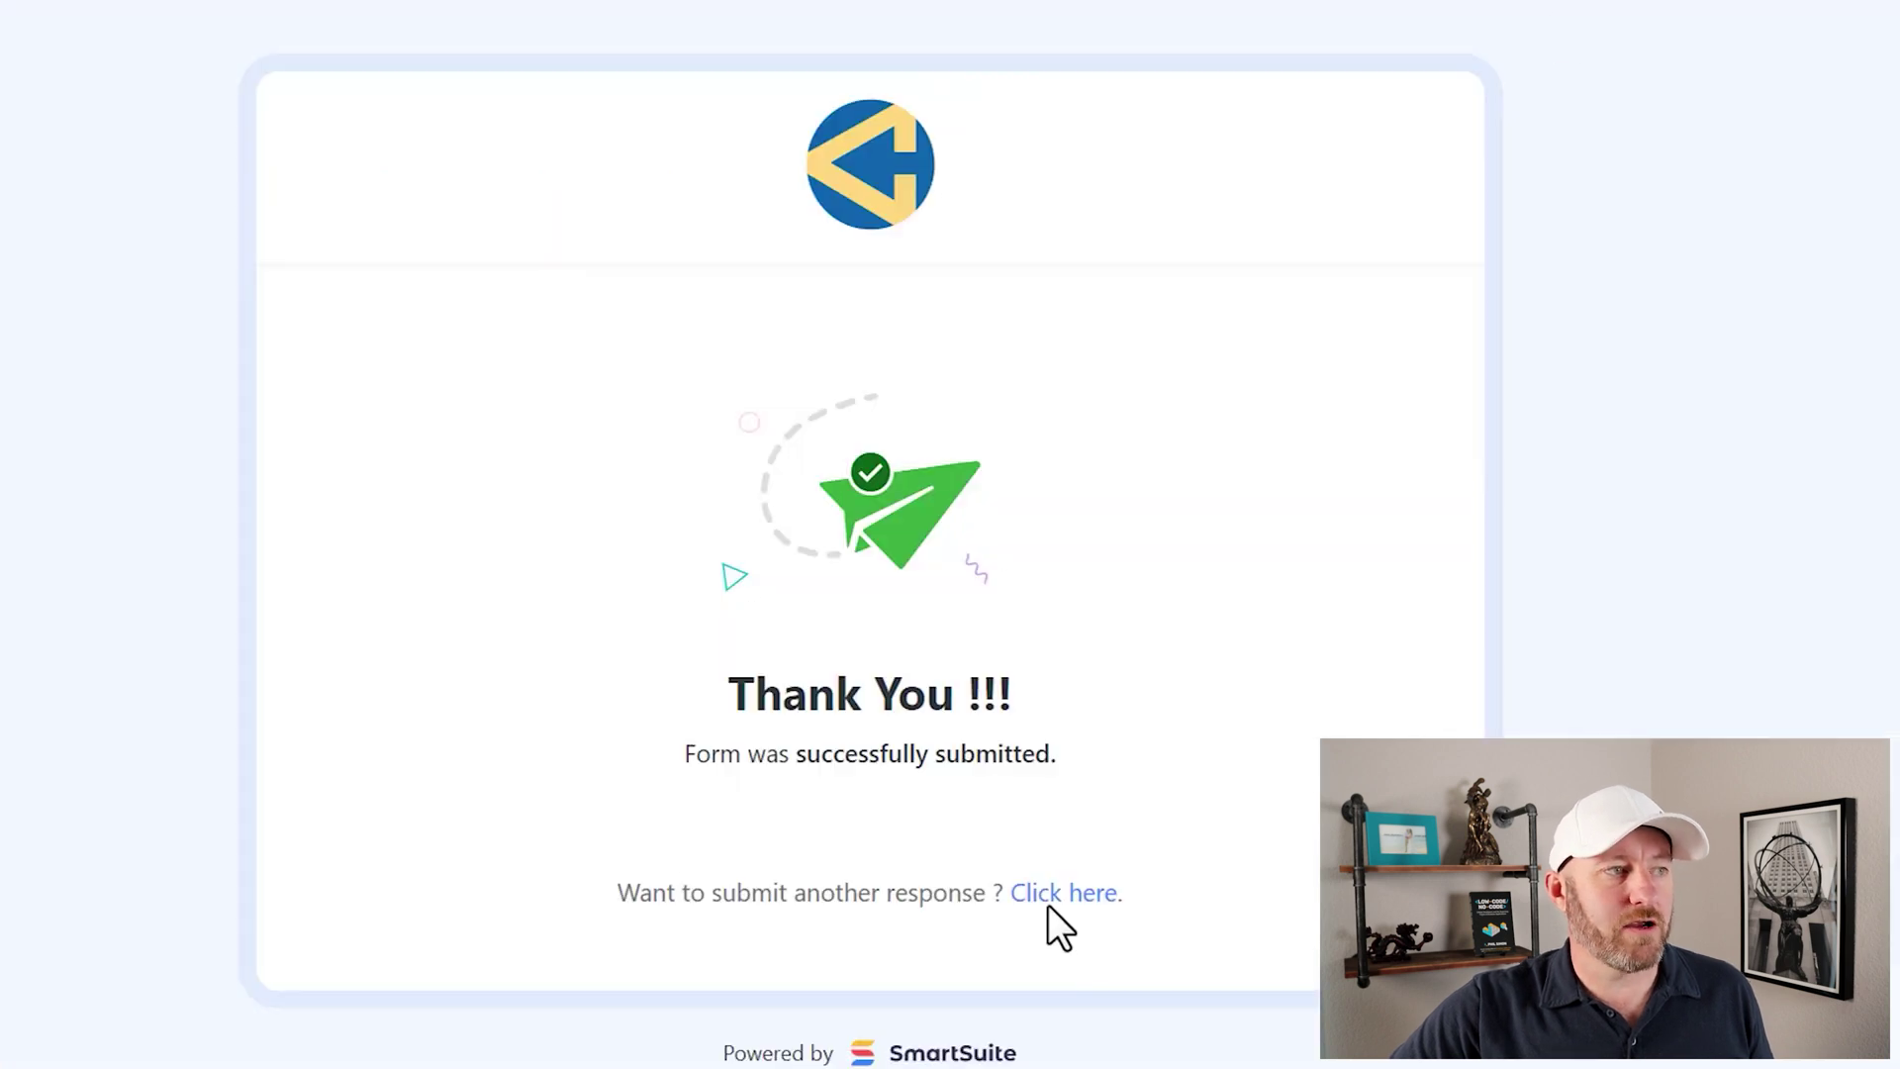
# Step: Submit another order with quantity 58 and product T-Shirt, and check the new record's order date in the Purchase Orders Main View
pyautogui.click(1061, 897)
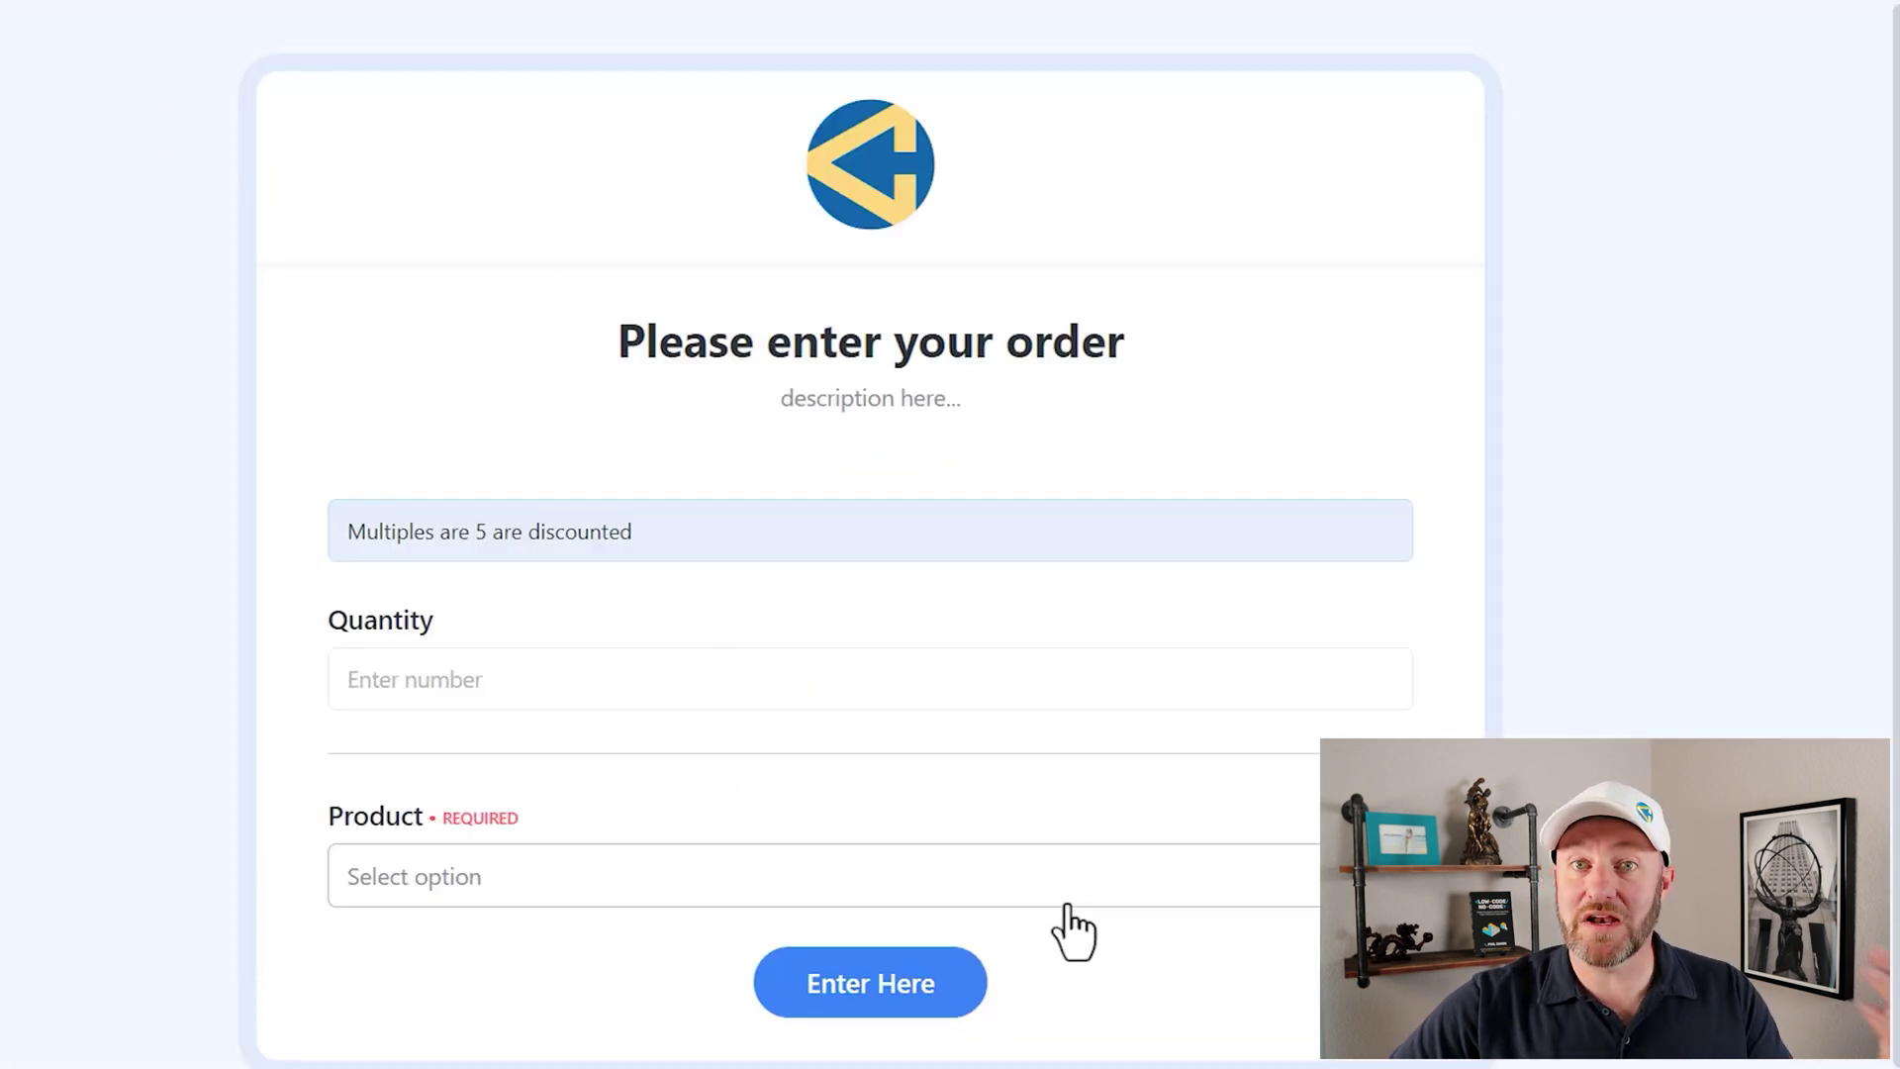
pyautogui.click(764, 671)
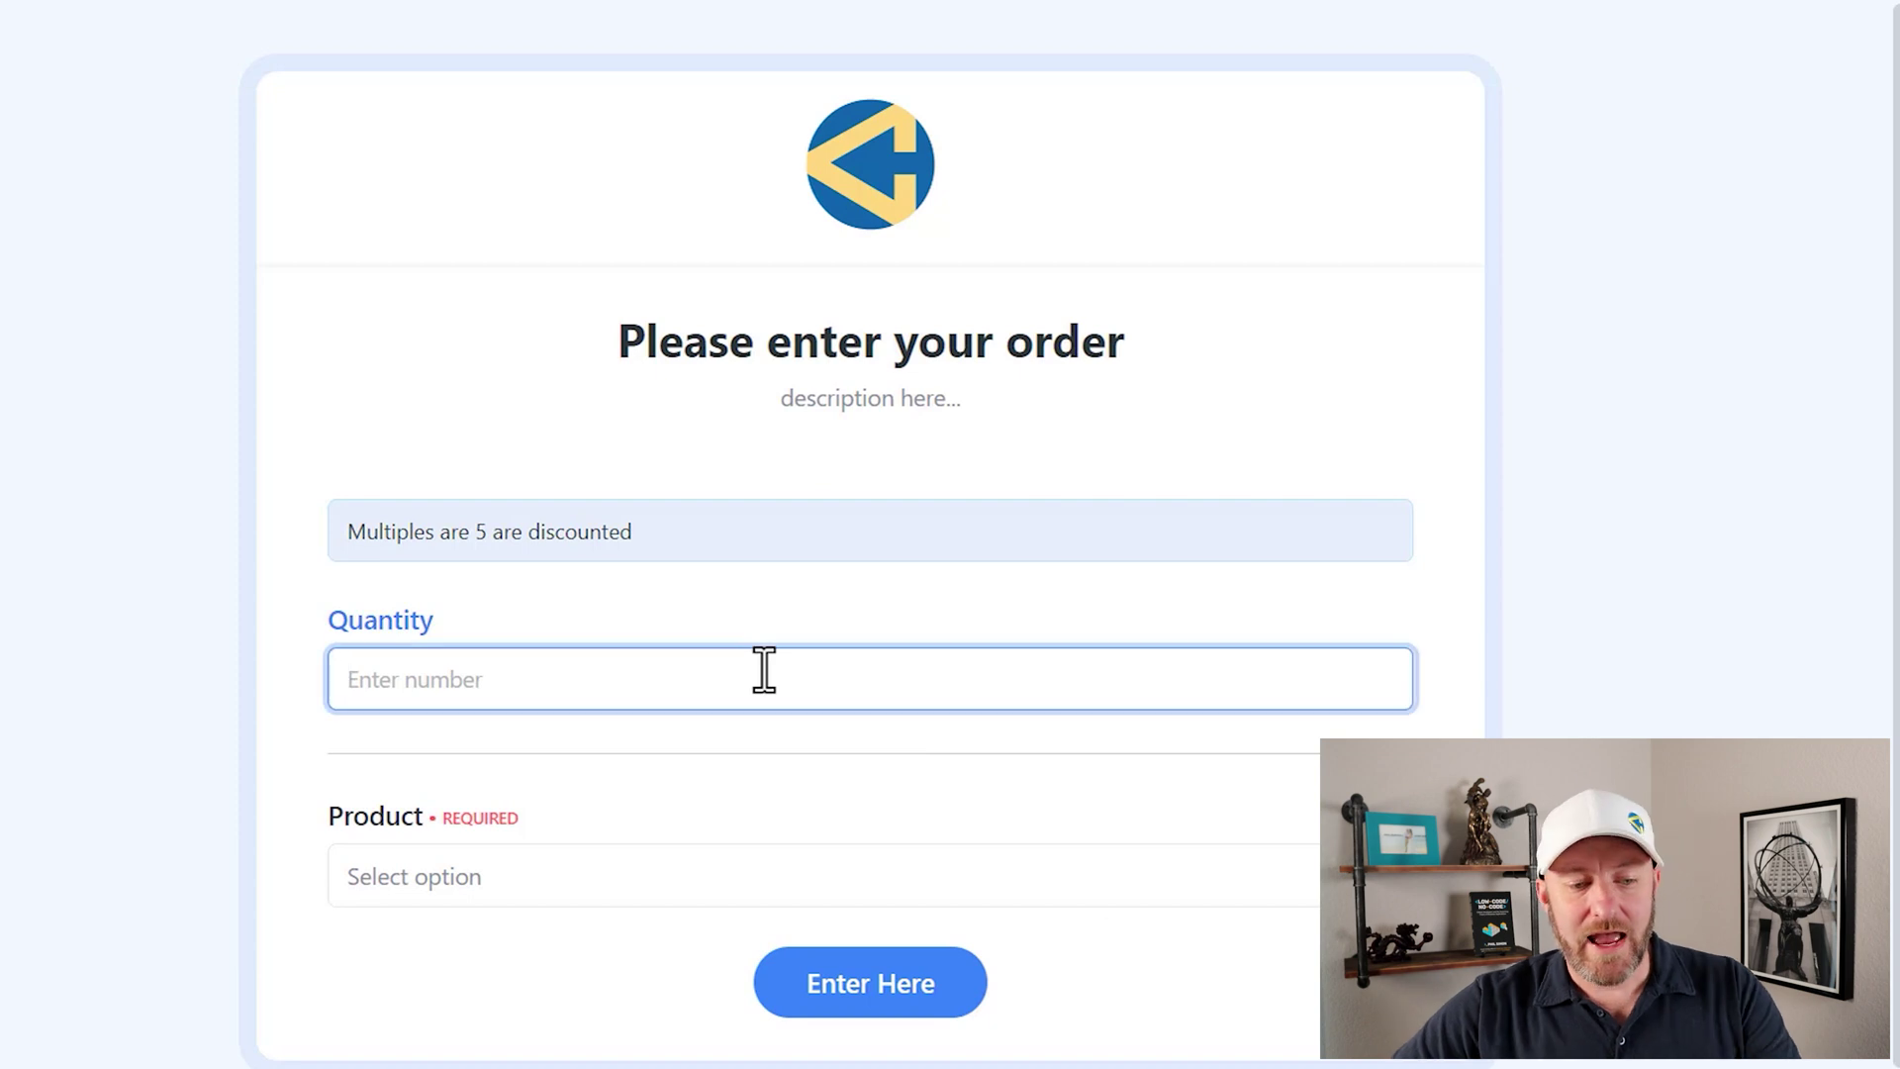
pyautogui.write('58')
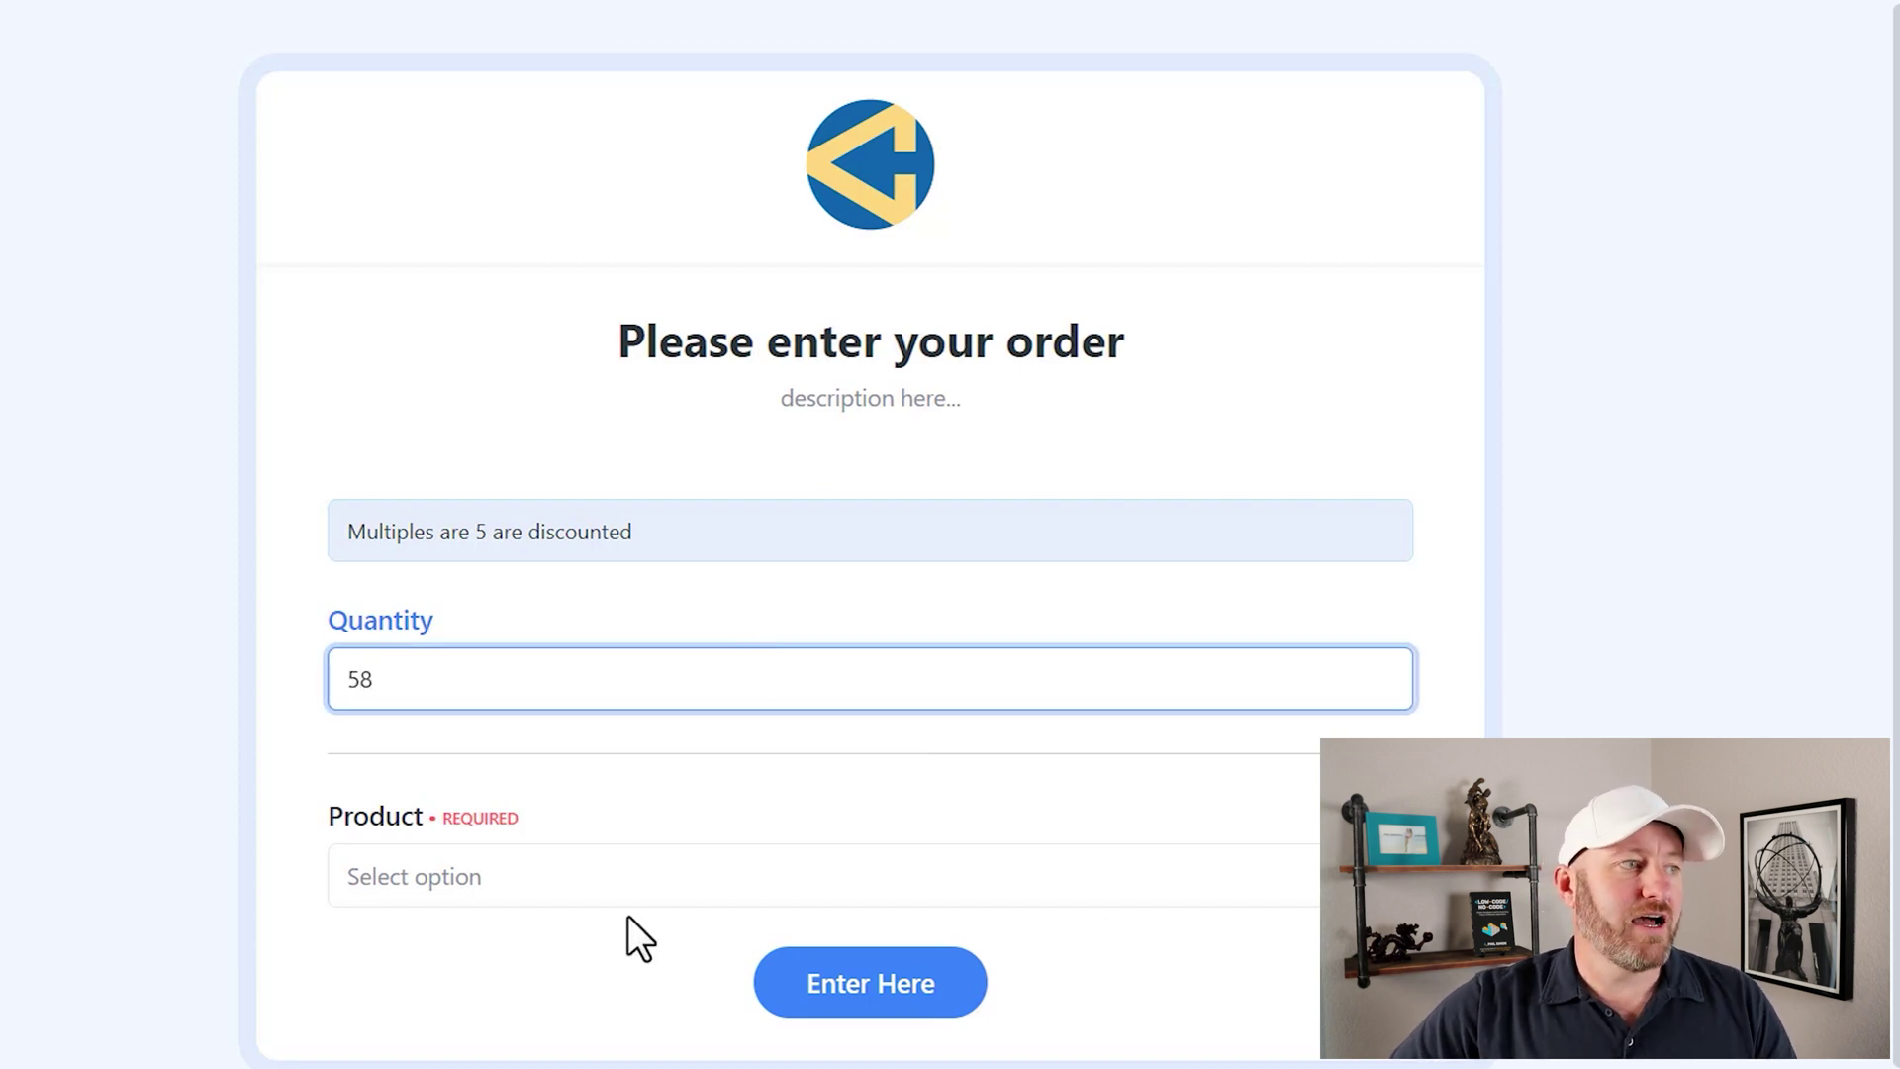
pyautogui.click(616, 896)
pyautogui.click(603, 899)
pyautogui.click(447, 813)
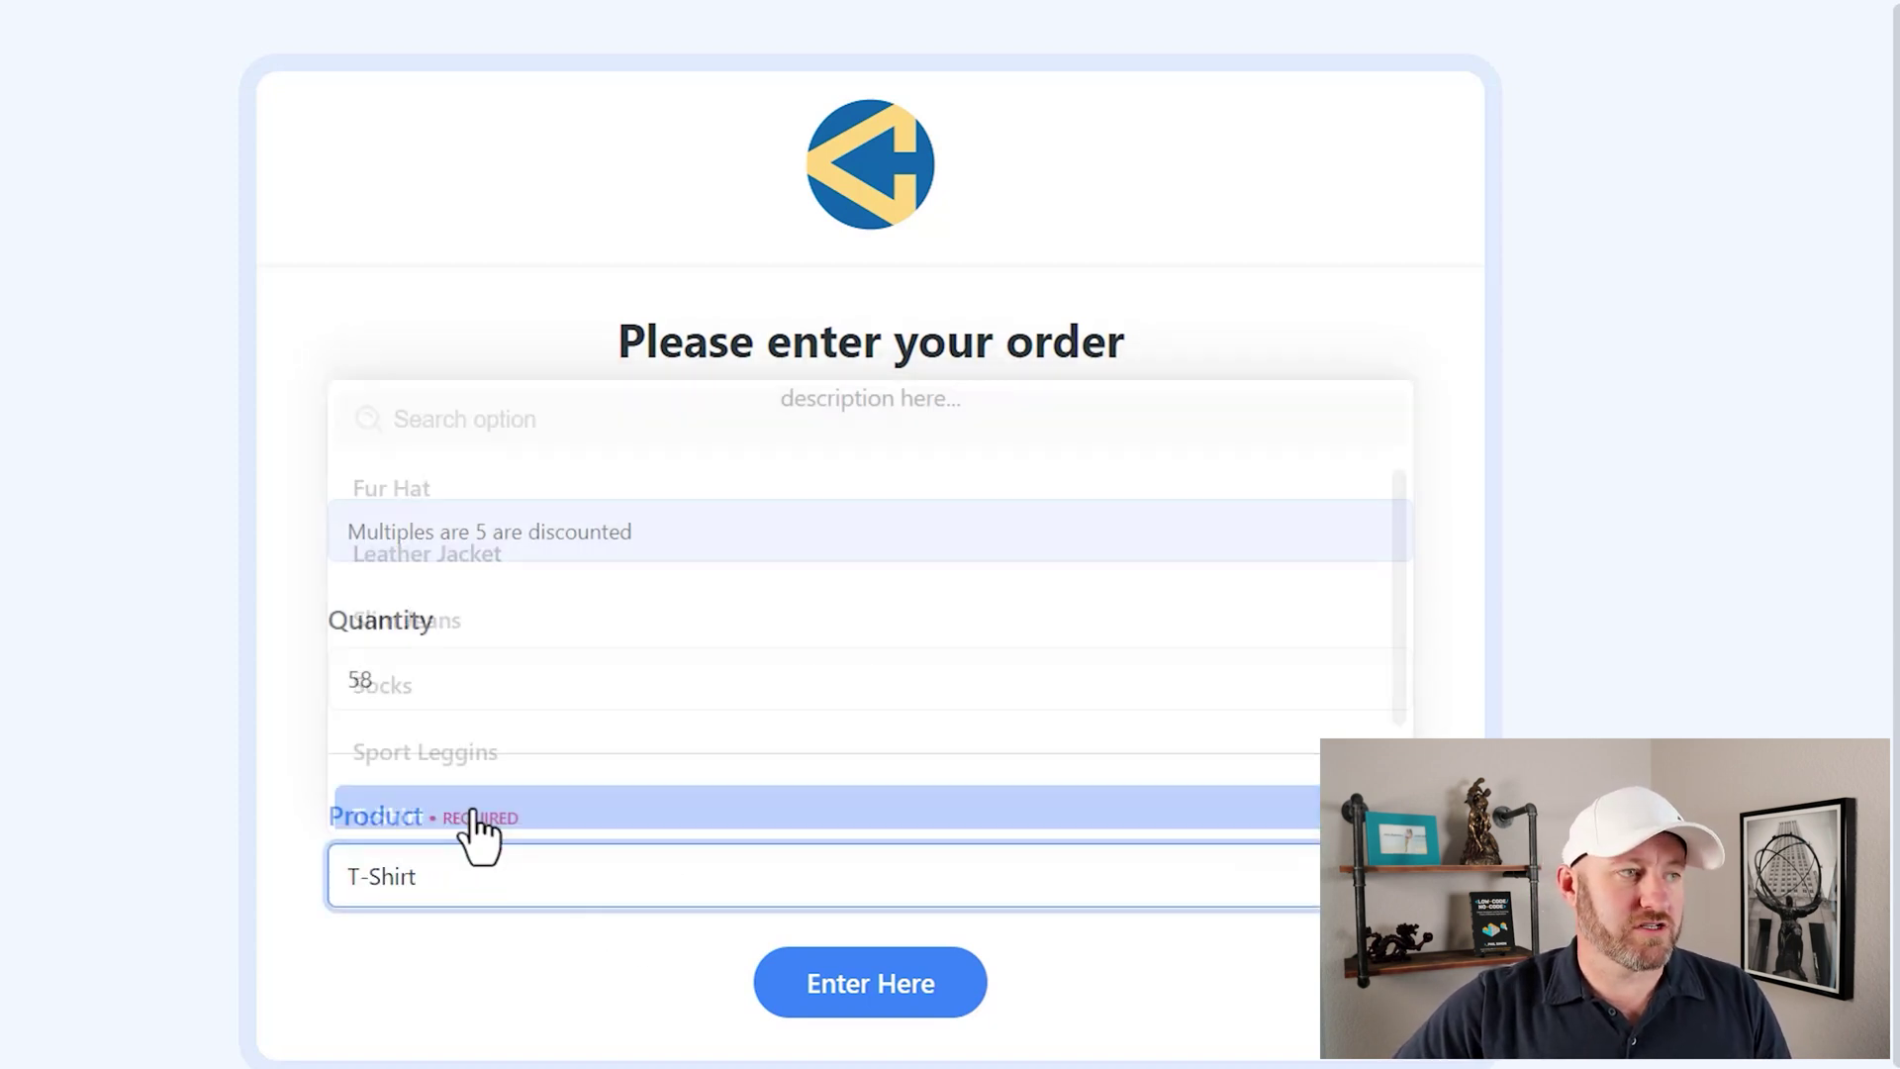
pyautogui.click(848, 985)
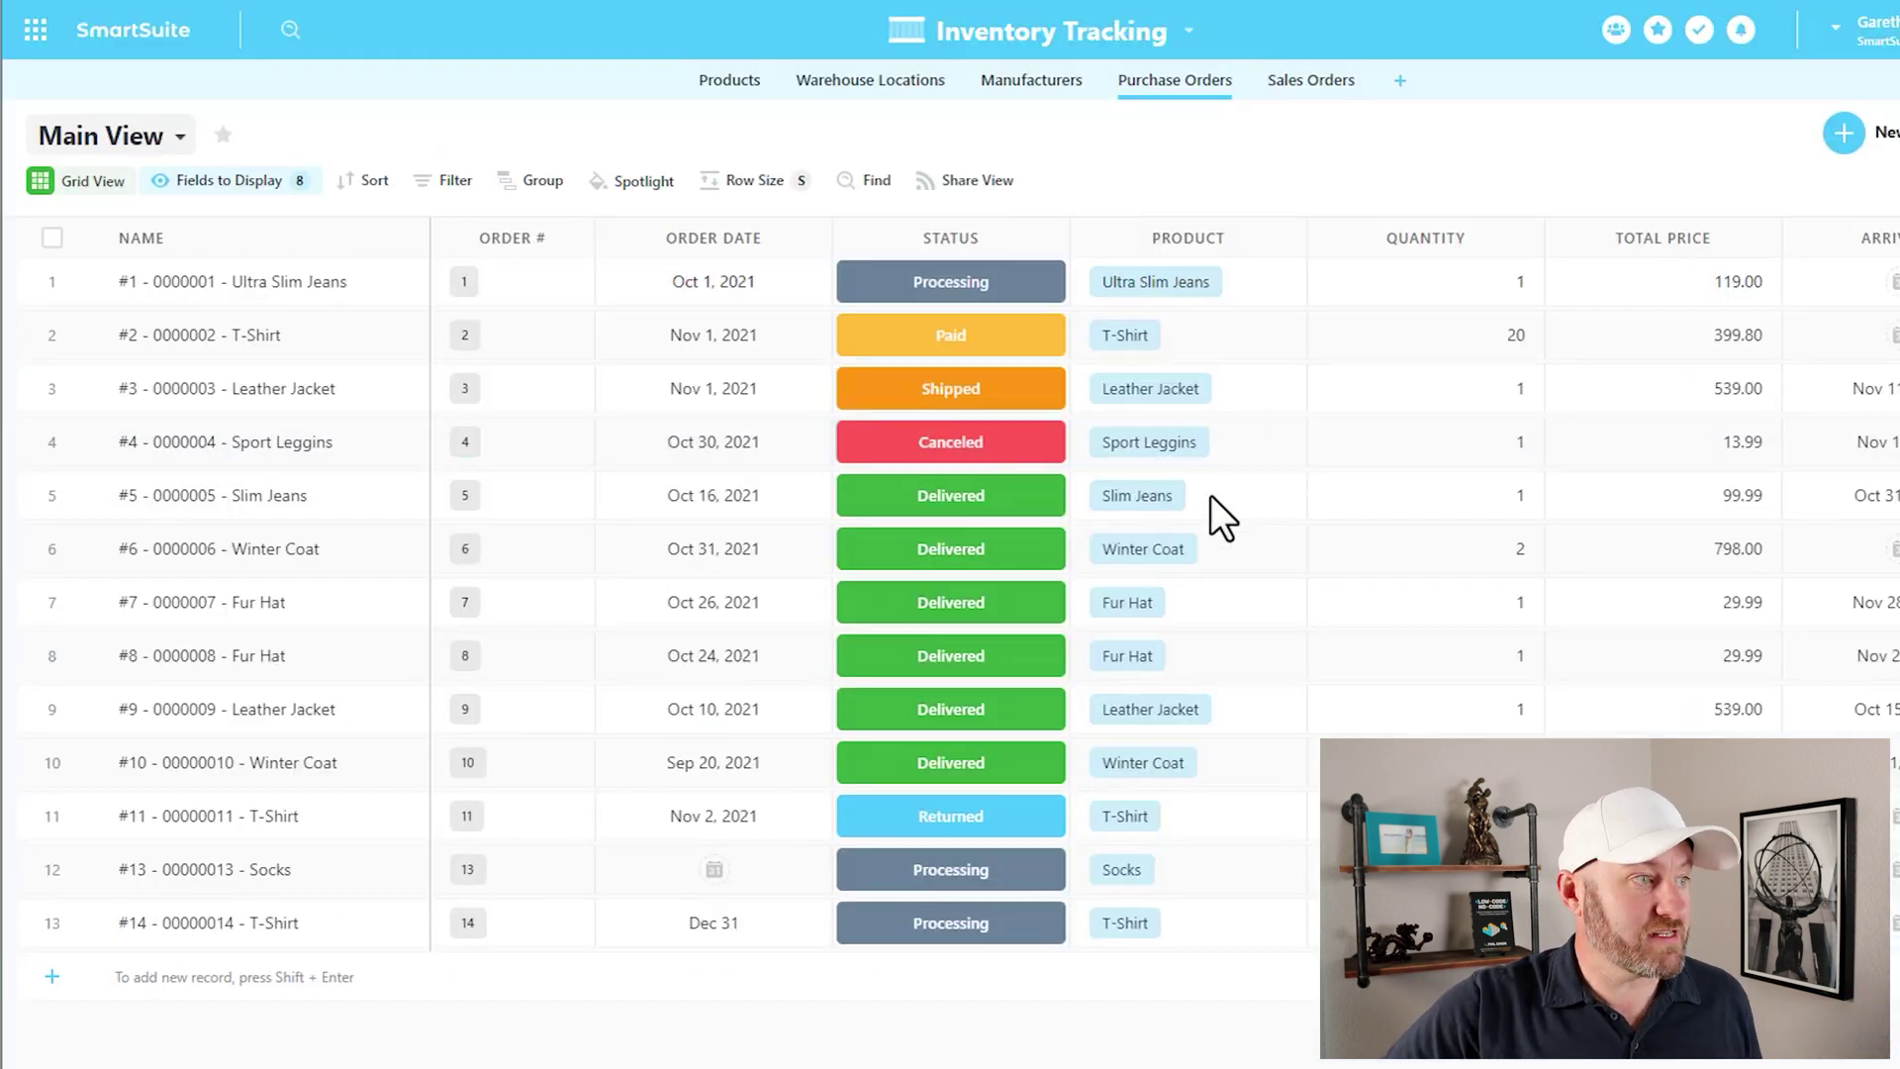
pyautogui.click(699, 934)
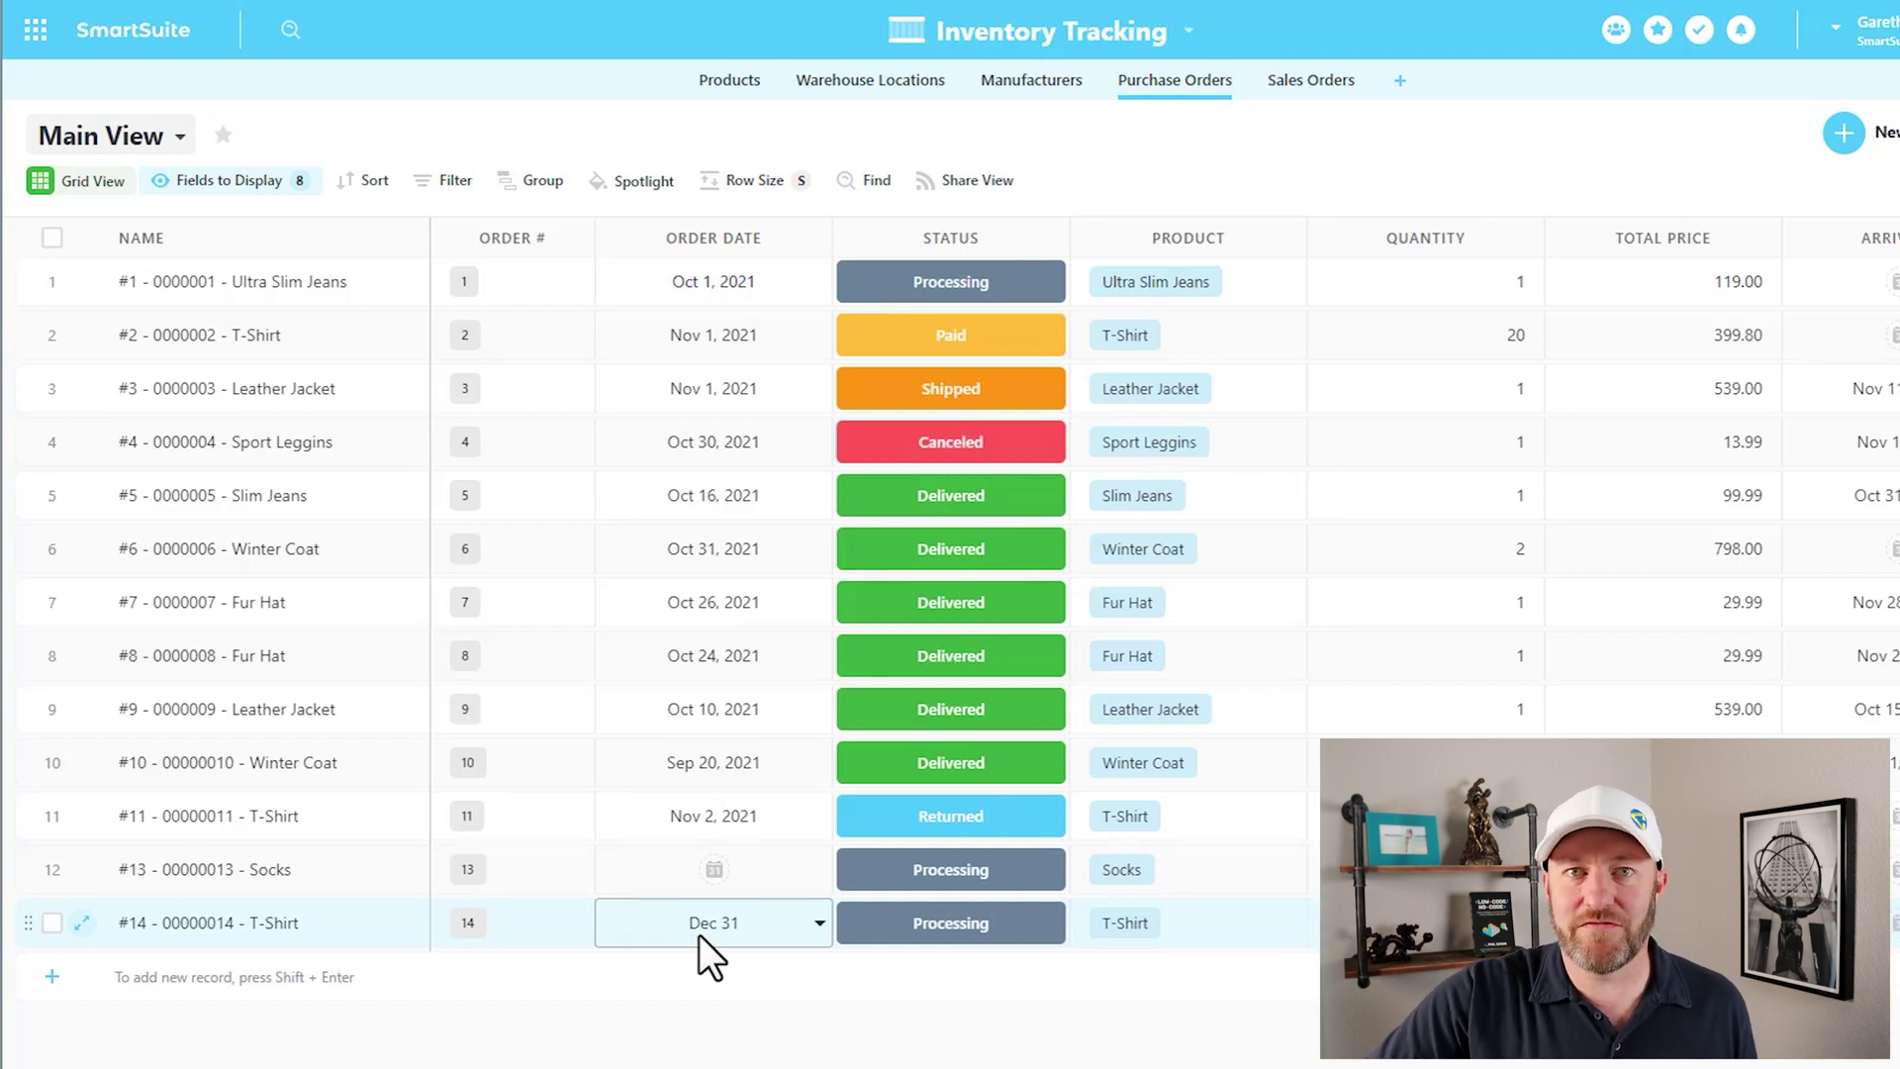
pyautogui.click(699, 935)
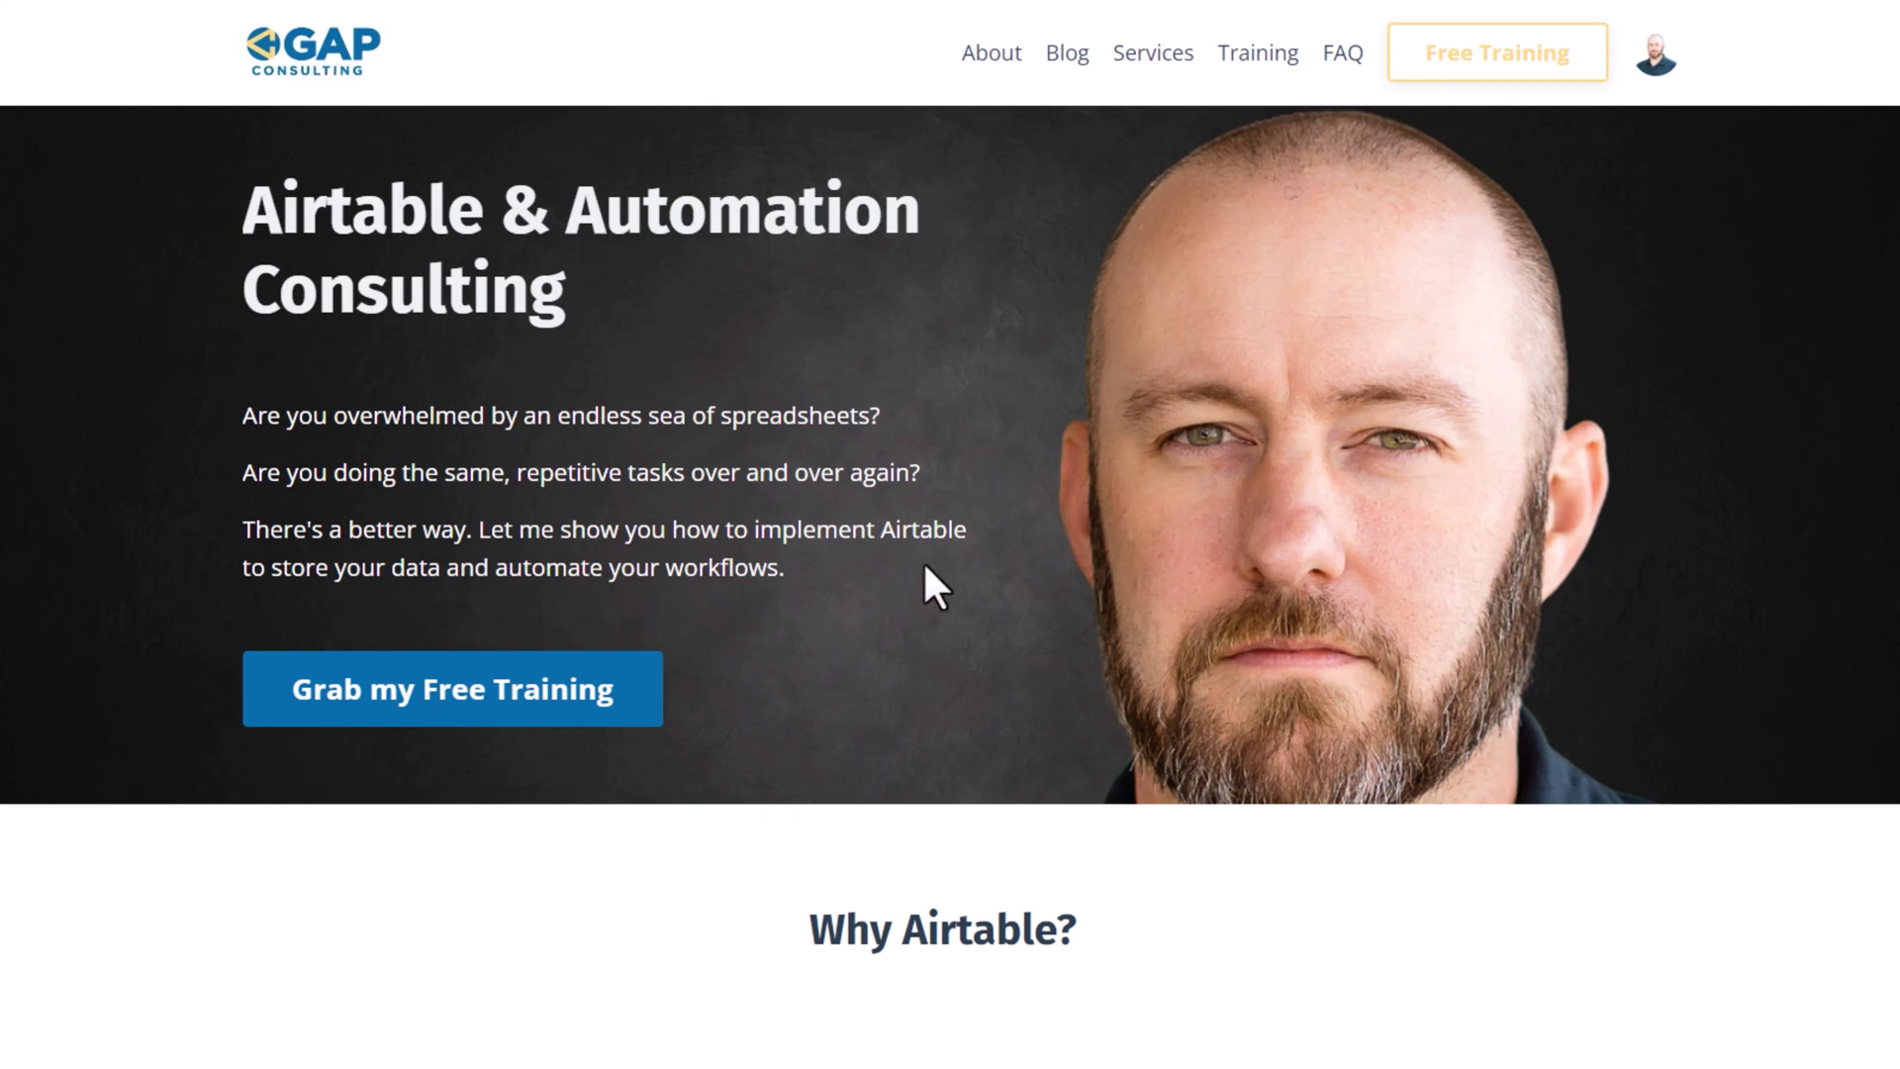
# Step: On the GAP Consulting website, view and dismiss the free training sign-up, and examine the consulting options on the services page
pyautogui.click(544, 707)
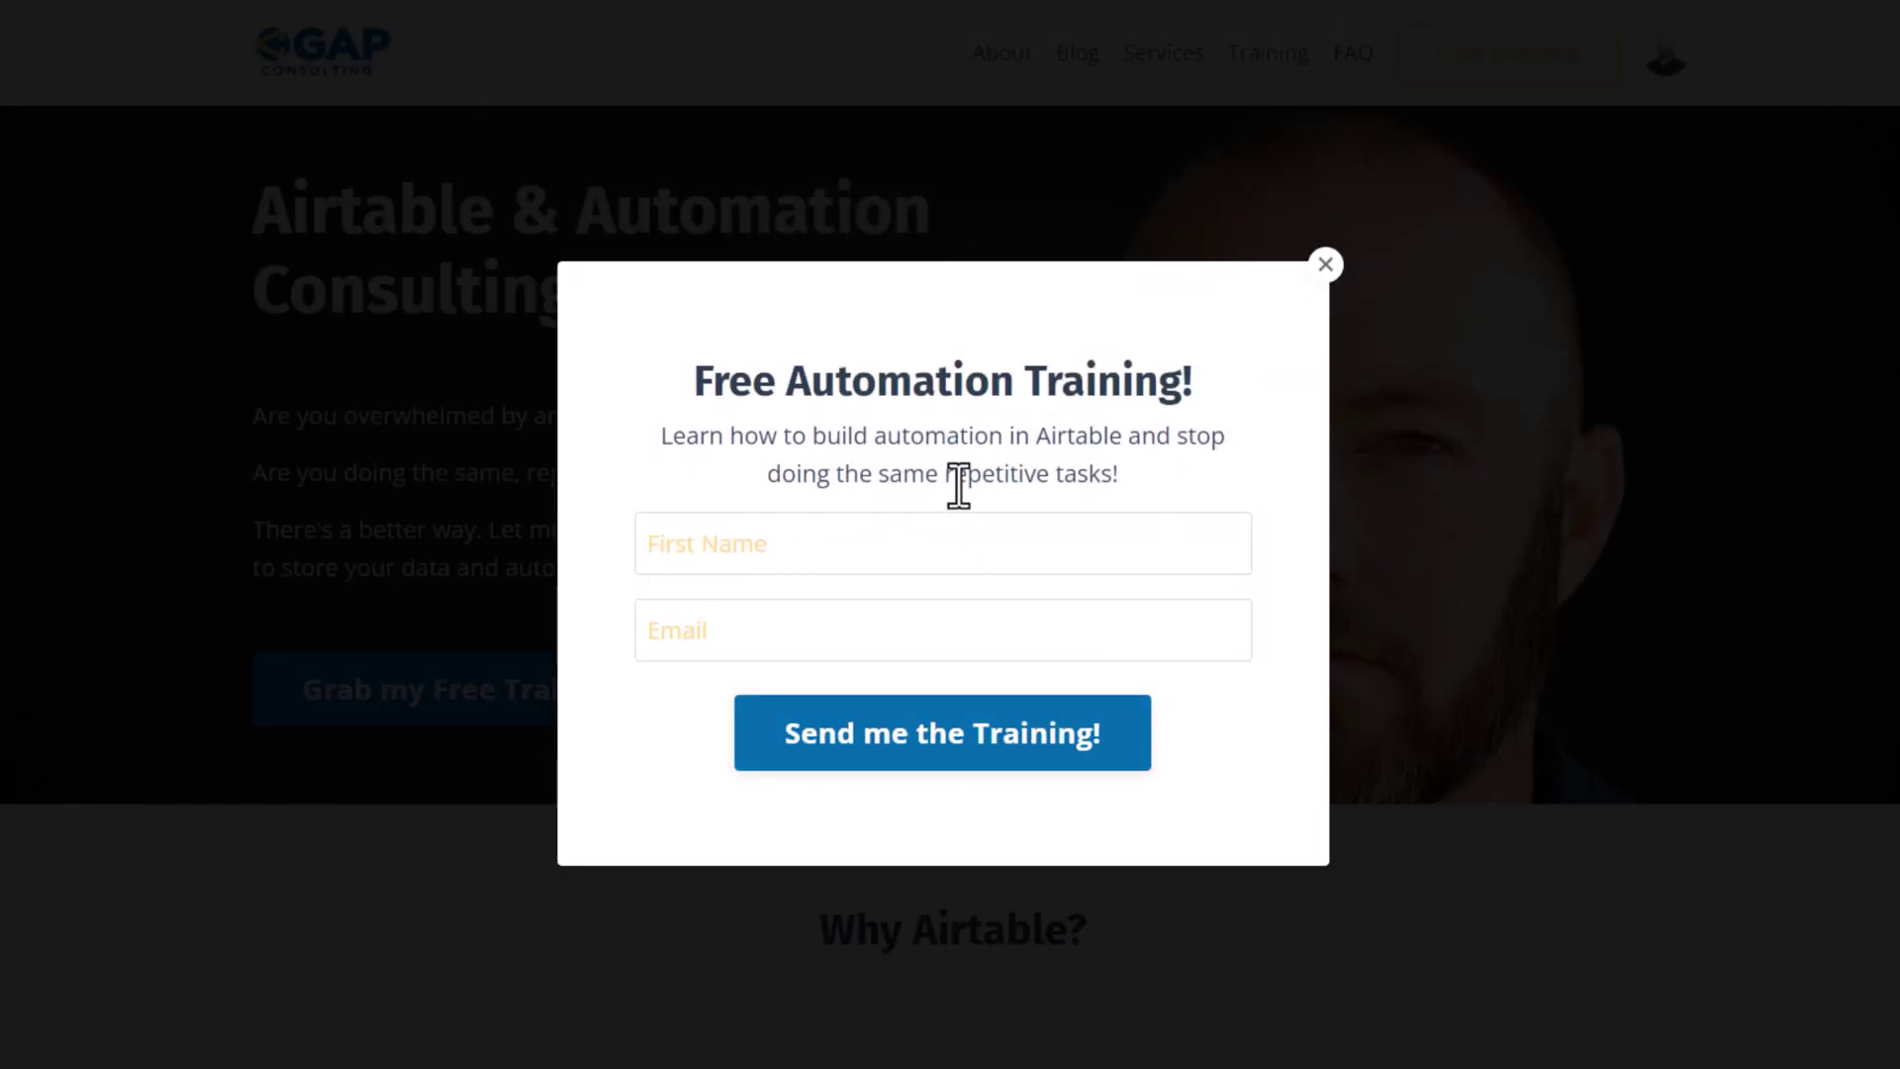
pyautogui.click(1327, 265)
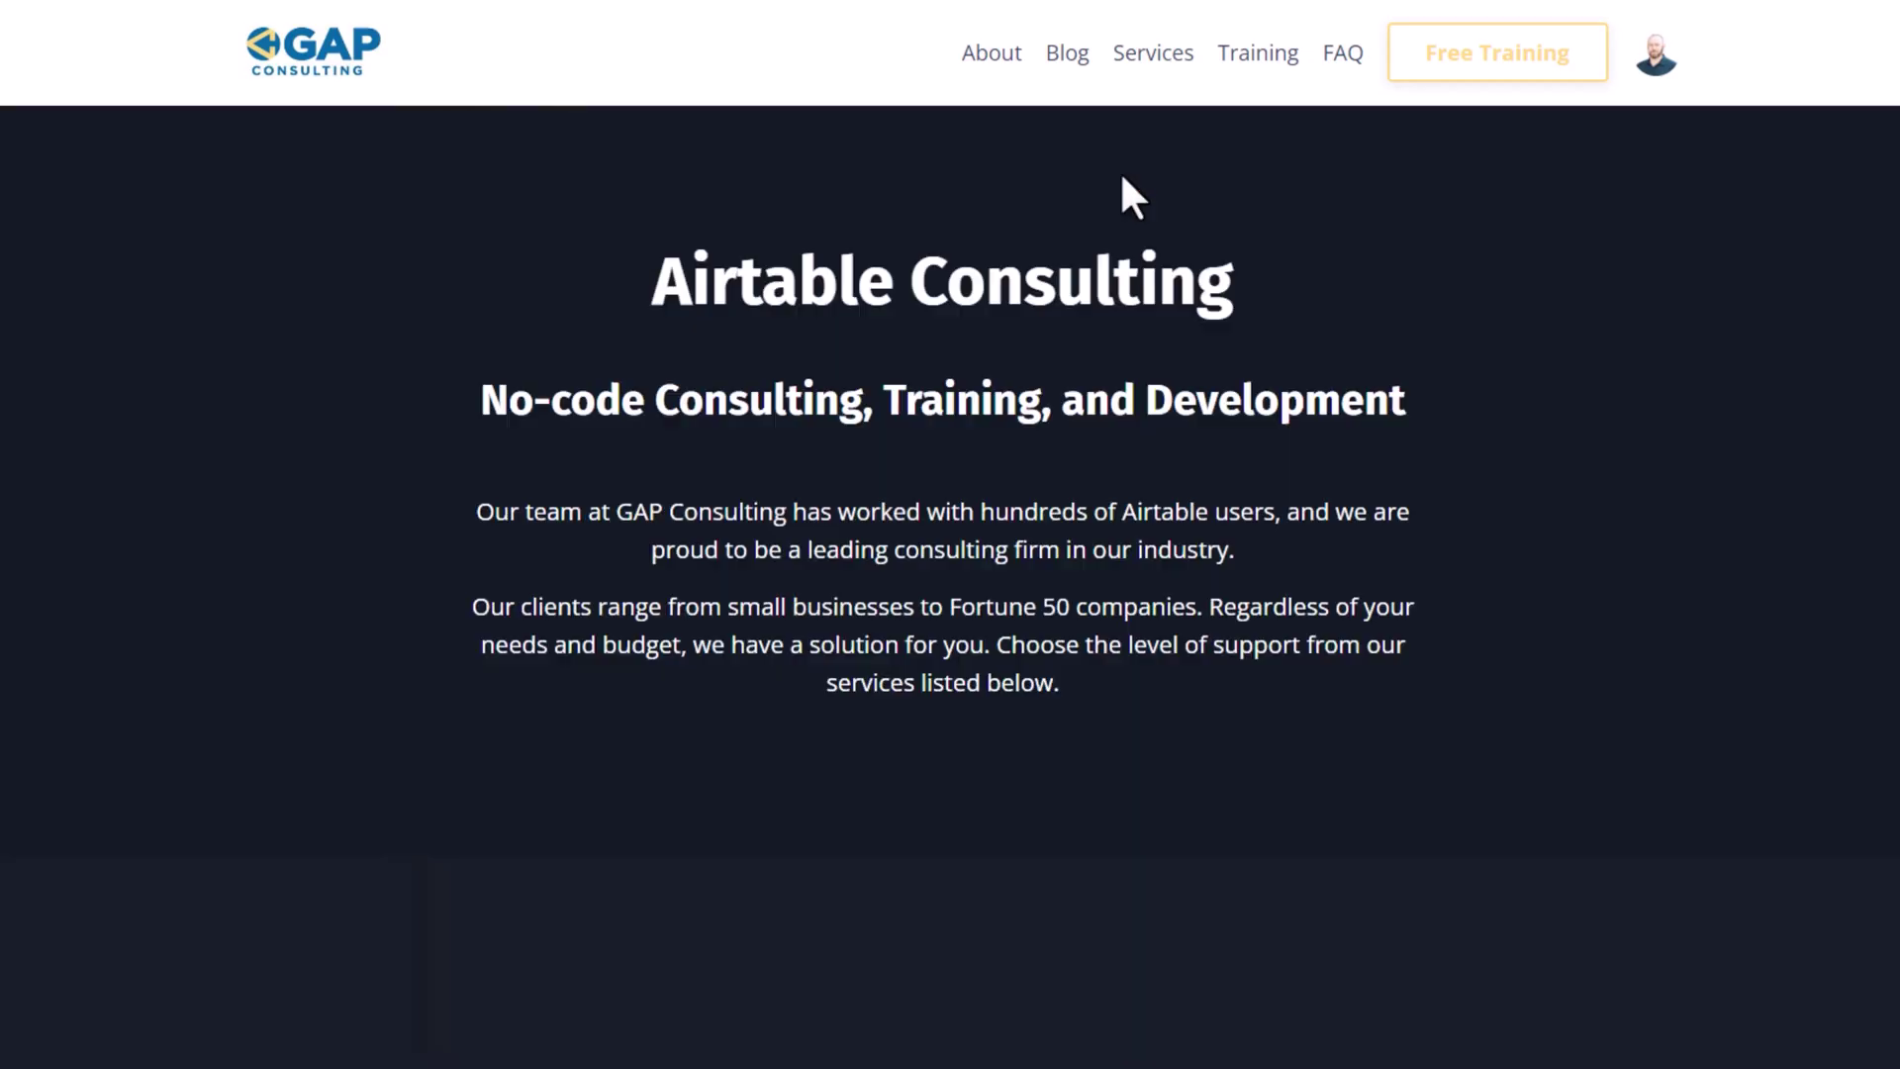
pyautogui.scroll(-2, 1019, 522)
pyautogui.scroll(-8, 1011, 535)
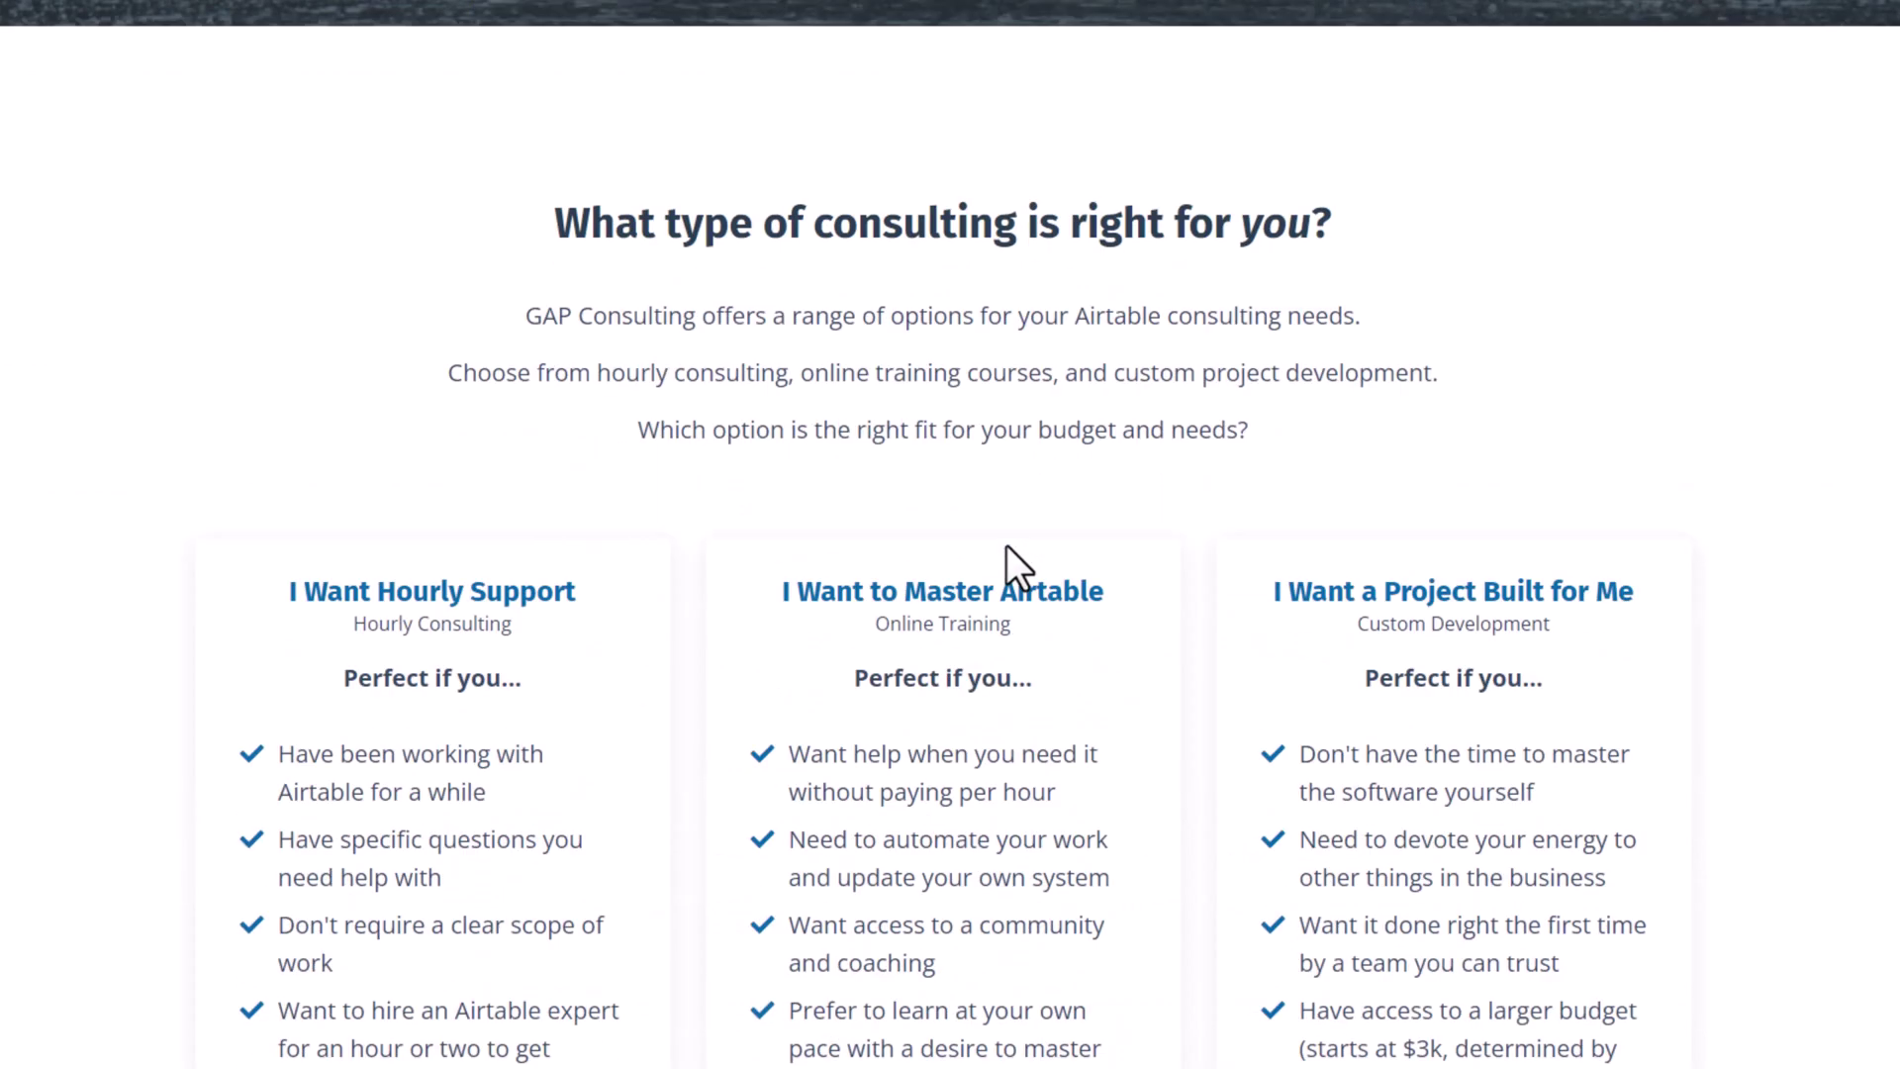